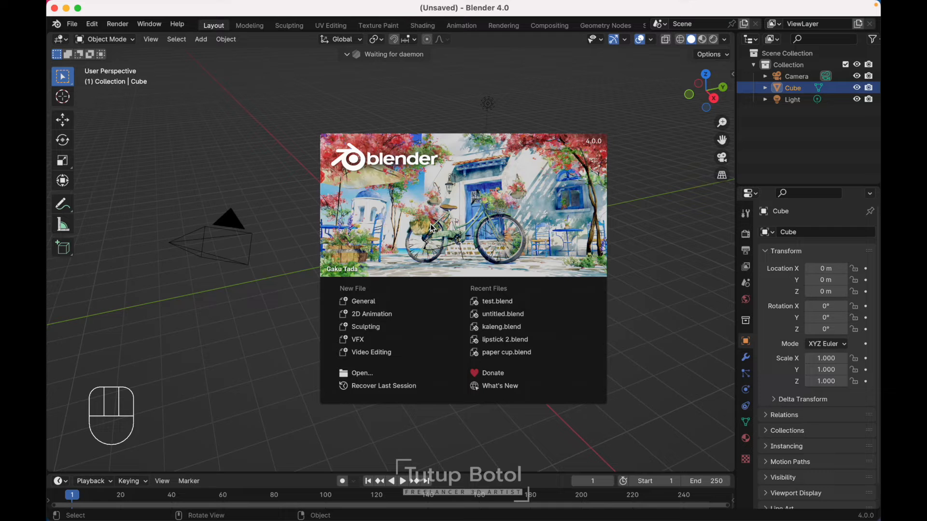
- Start a new General scene and delete all the default objects, including the cube, camera and light
click(374, 301)
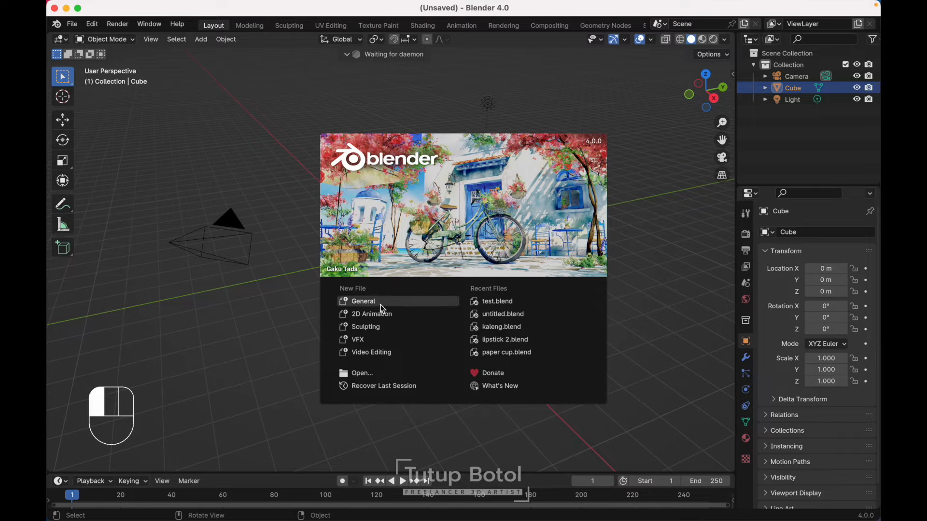
key(a)
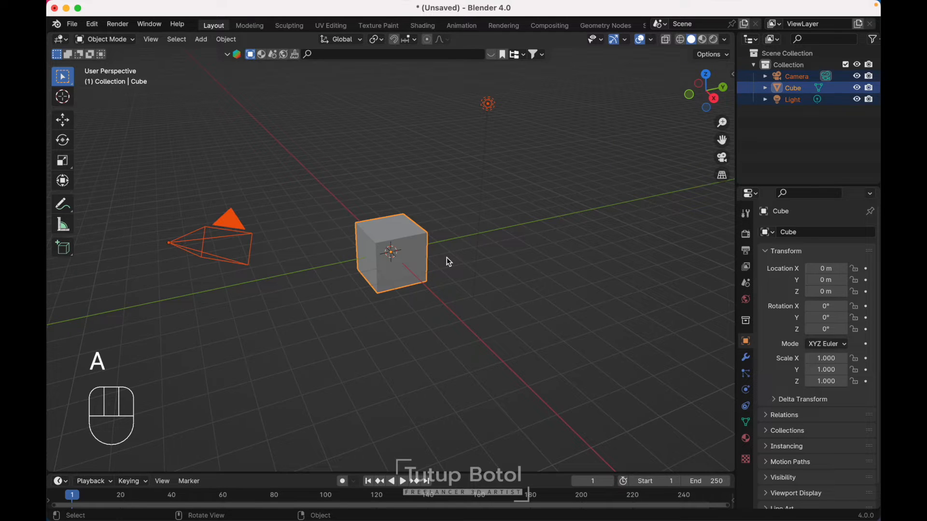
key(x)
click(428, 232)
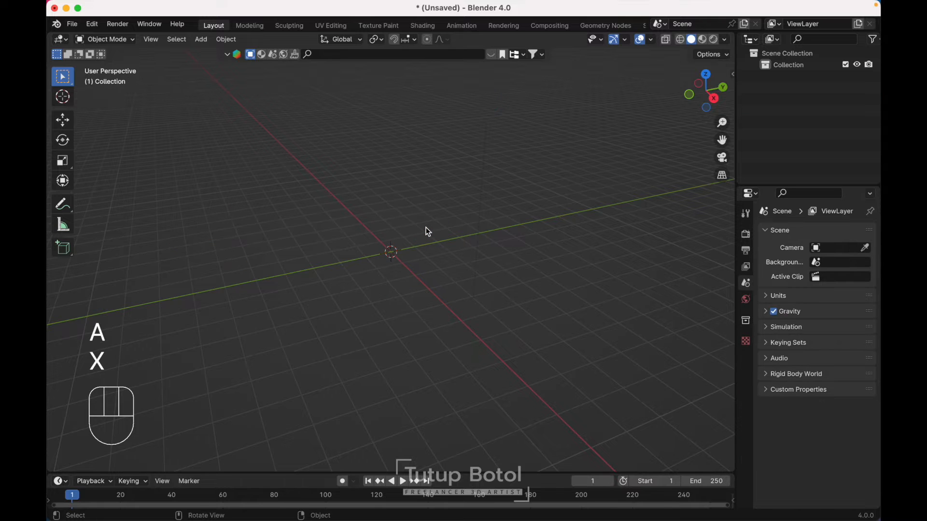
- In top view, add Screenshot 2024-03-26 at 13.54.51.png, the round compact seen from above, as a reference image
key(grave)
click(429, 190)
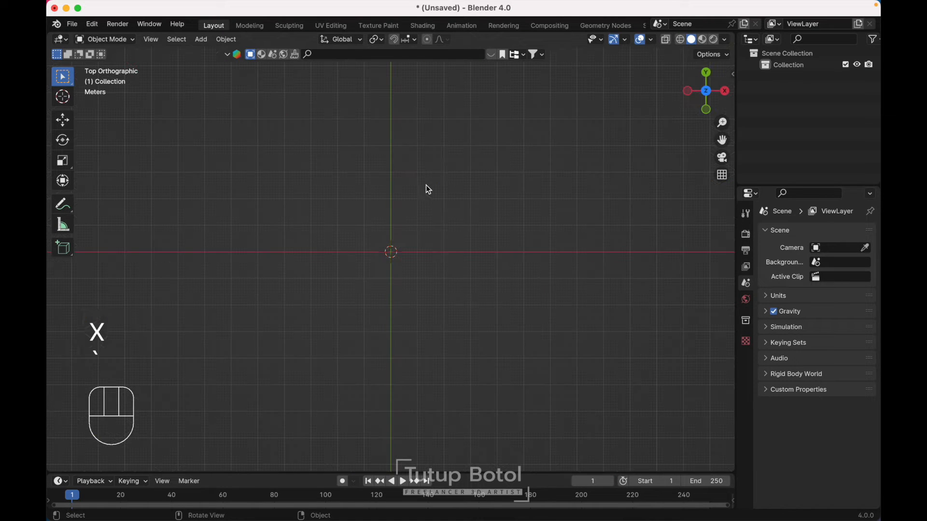
key(shift+a)
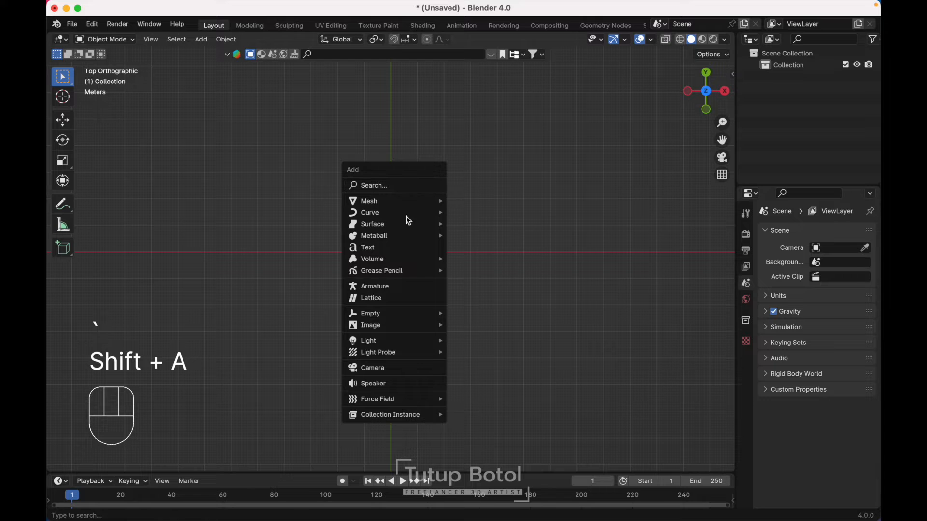
mouse_move(394, 324)
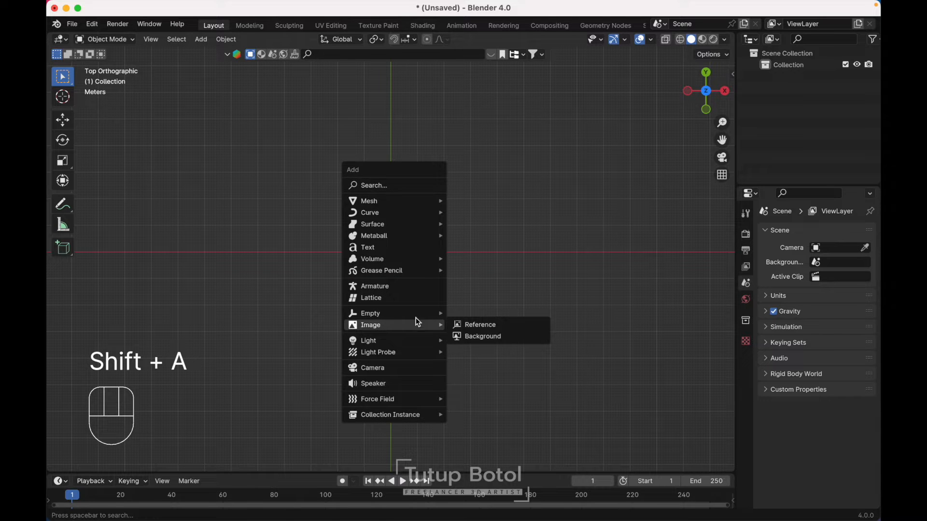
click(461, 322)
click(529, 289)
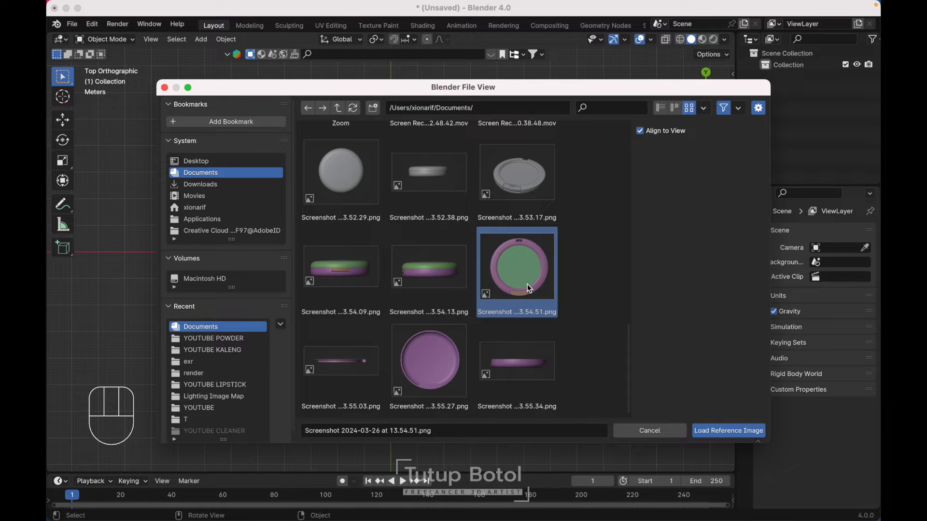
double_click(527, 285)
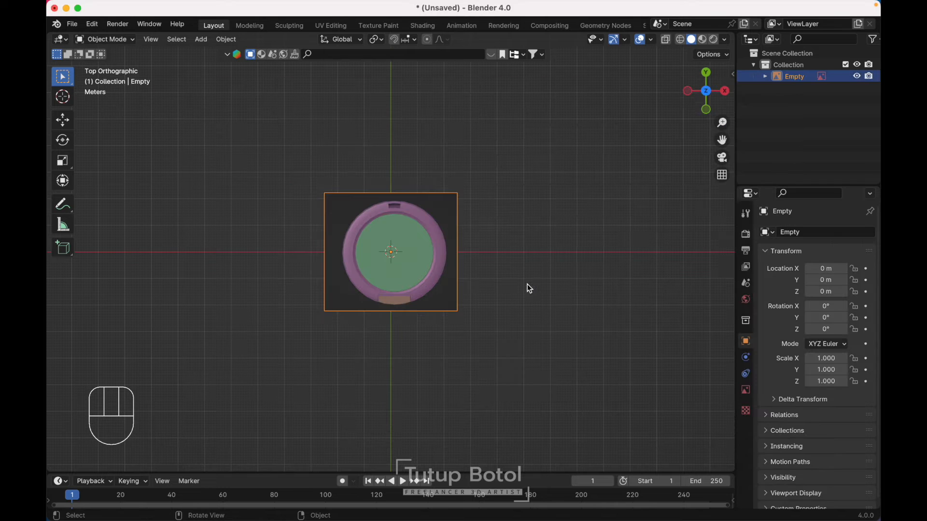
- Move the top-view reference image down along Z to about -2.34 m
scroll(527, 284, down, 10)
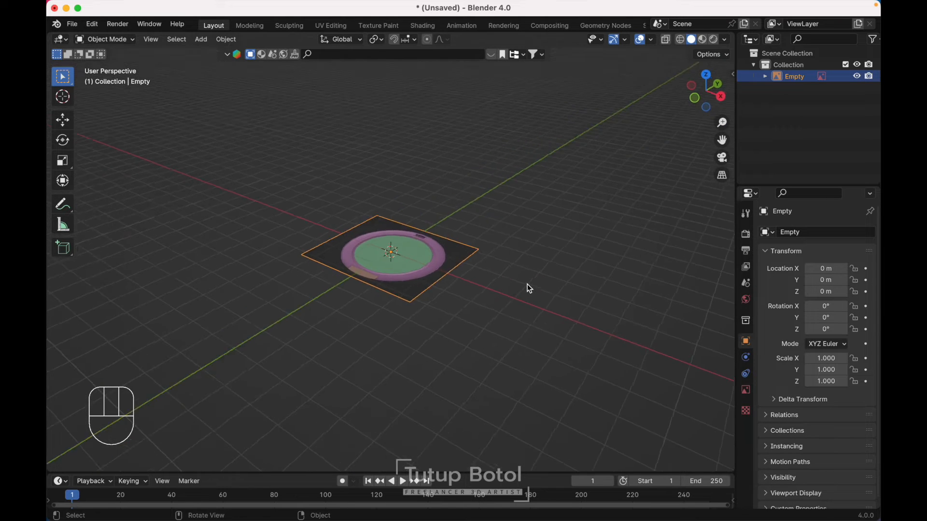
scroll(527, 284, up, 5)
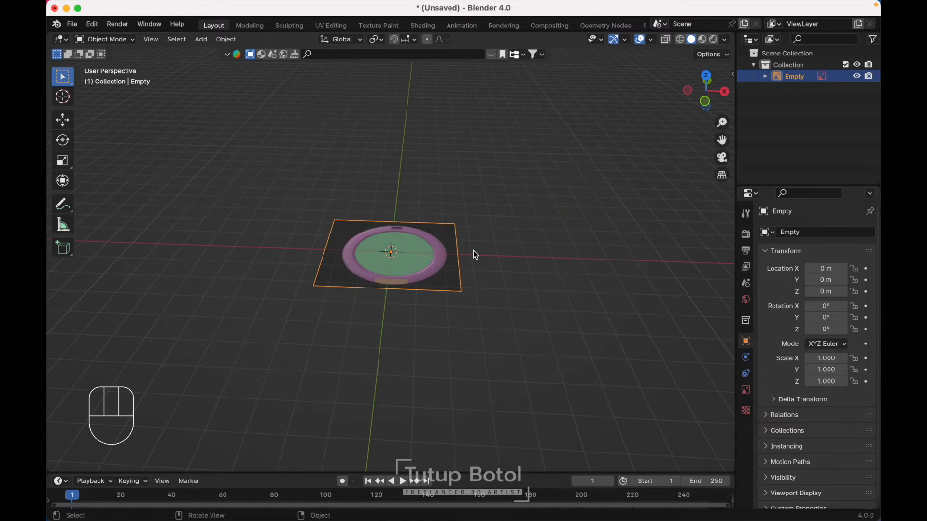
key(g)
key(z)
click(473, 298)
- In front view, add the closed compact's front screenshot, ending in 54.09.png, as a second reference image
key(grave)
click(402, 217)
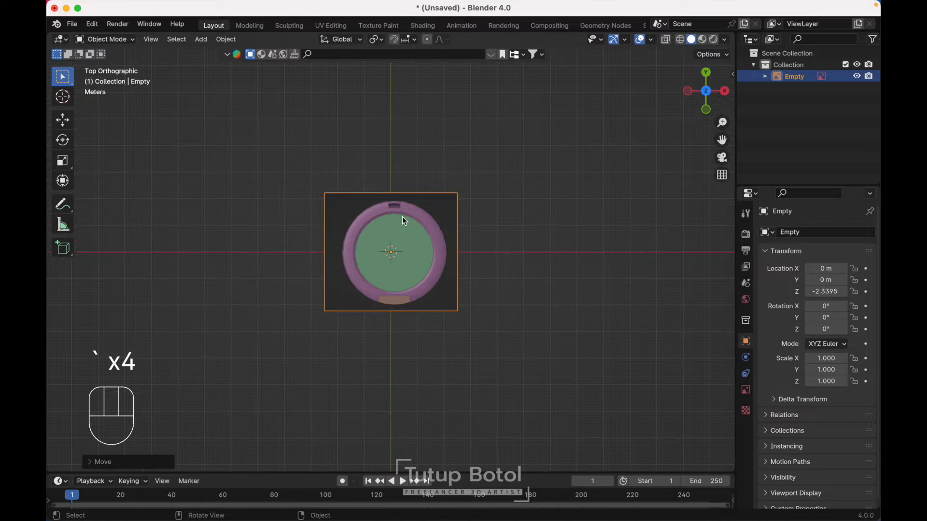
key(grave)
click(358, 187)
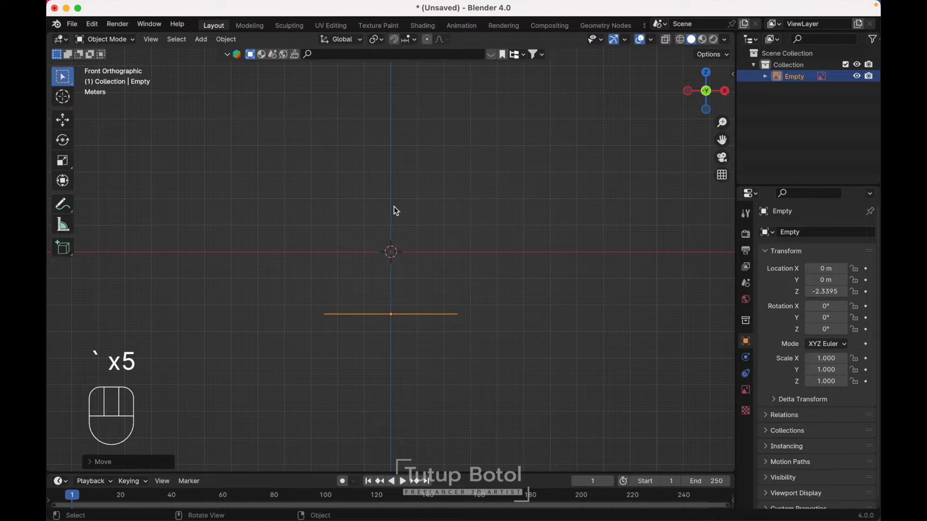
key(shift+a)
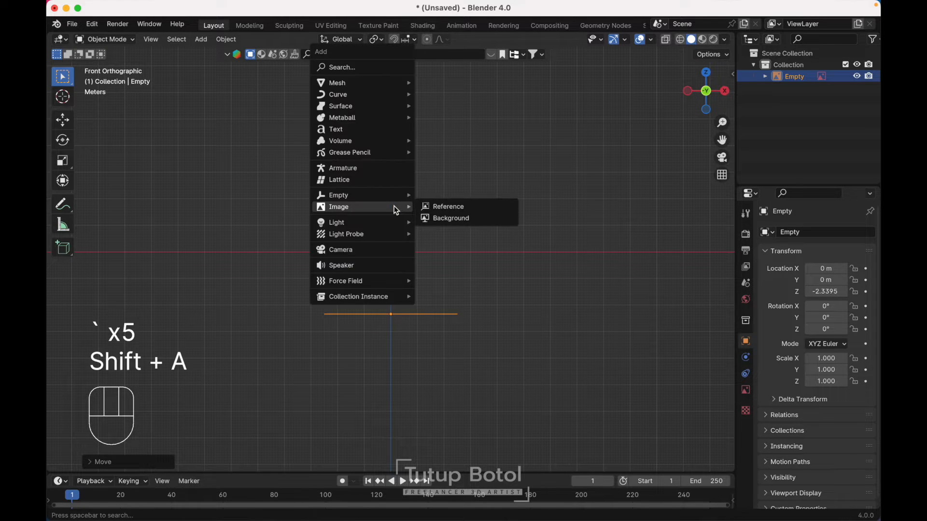
click(445, 209)
scroll(485, 271, down, 10)
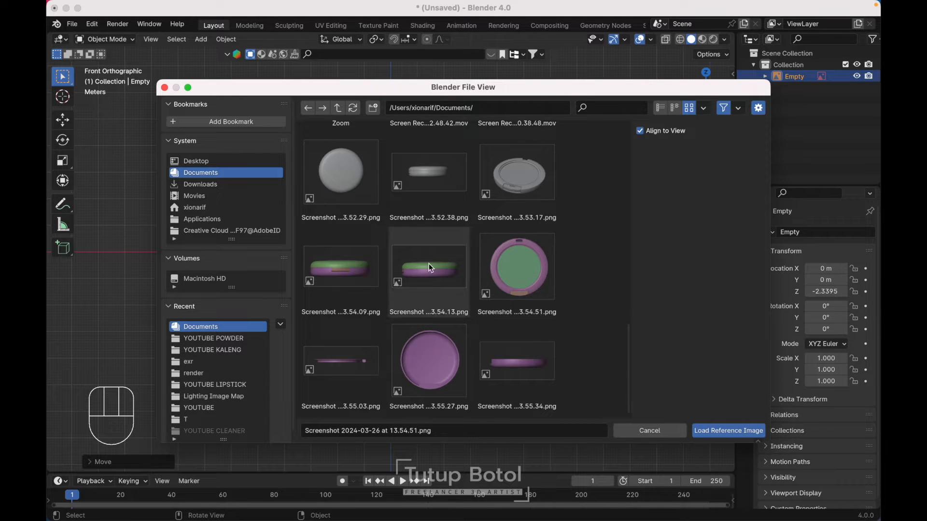
double_click(357, 261)
scroll(448, 266, up, 3)
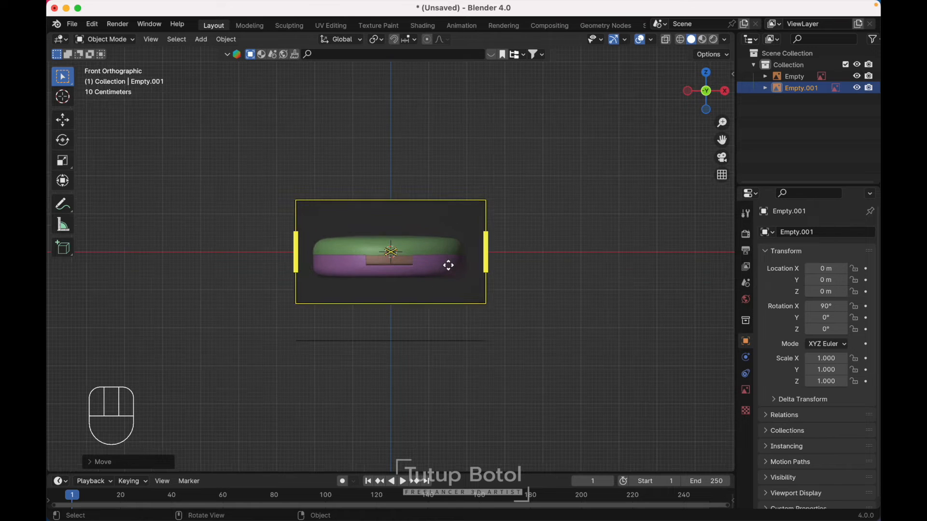
- Move the front reference image back along the Y axis, well behind the origin
scroll(448, 266, up, 8)
key(g)
key(y)
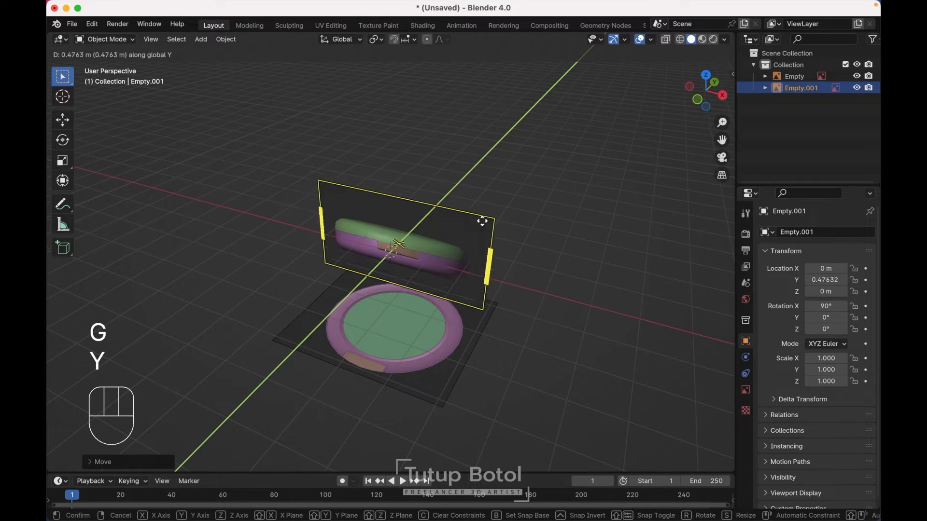
click(546, 234)
- Enable reduced opacity on both reference images, setting the top-view image's opacity to 0.5
click(746, 390)
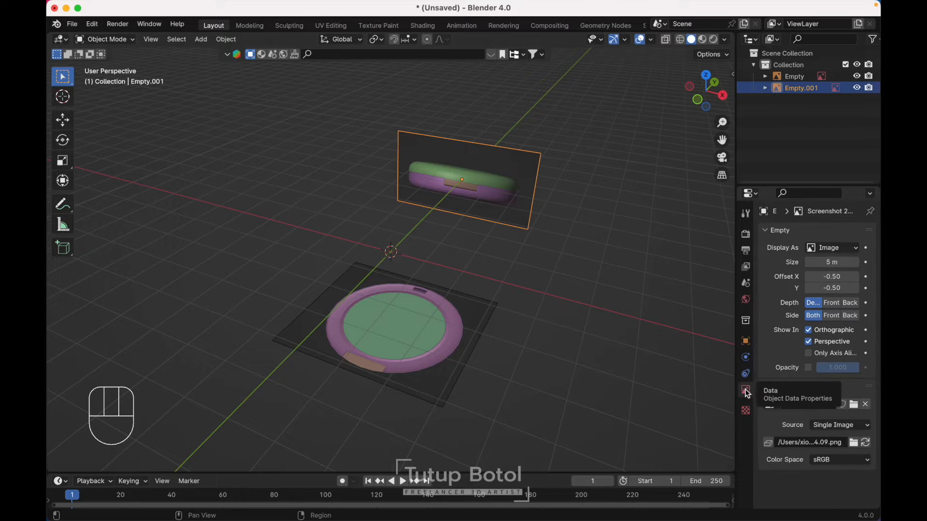
click(808, 368)
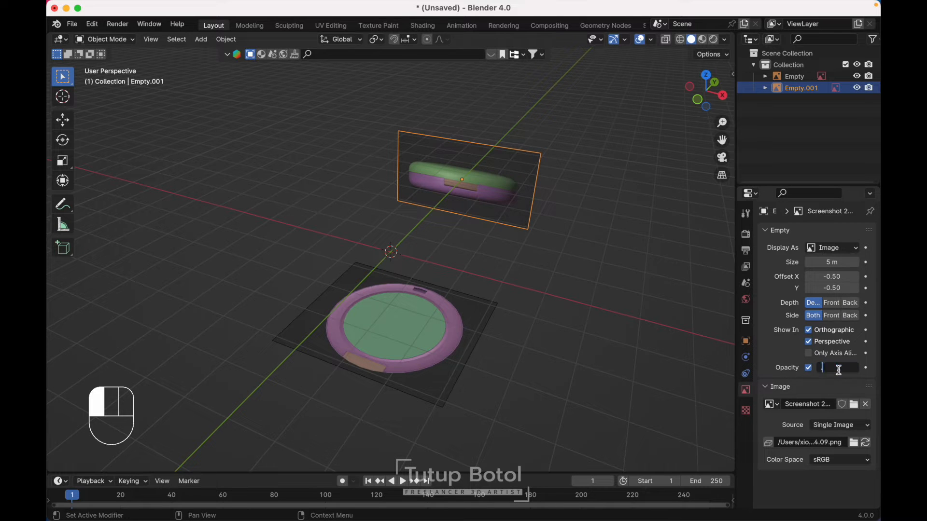
drag(840, 371, 838, 369)
click(389, 340)
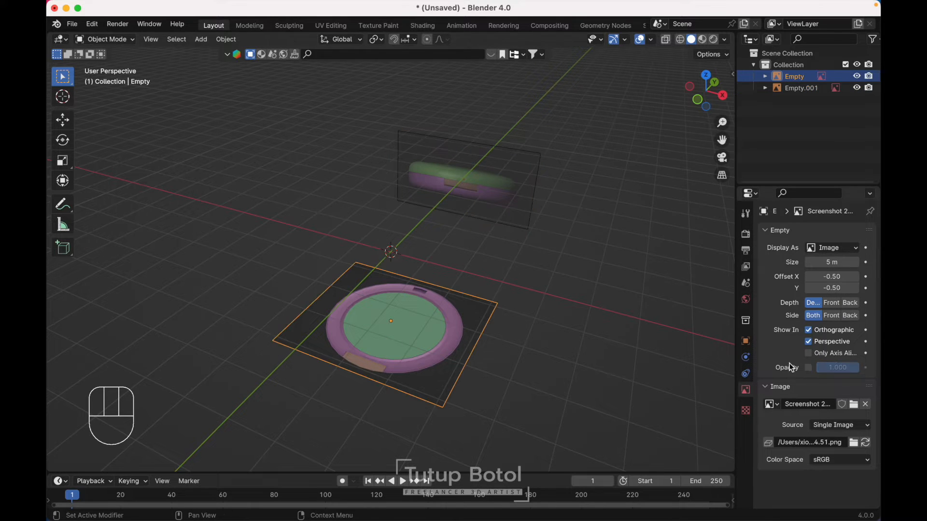
click(809, 369)
click(828, 369)
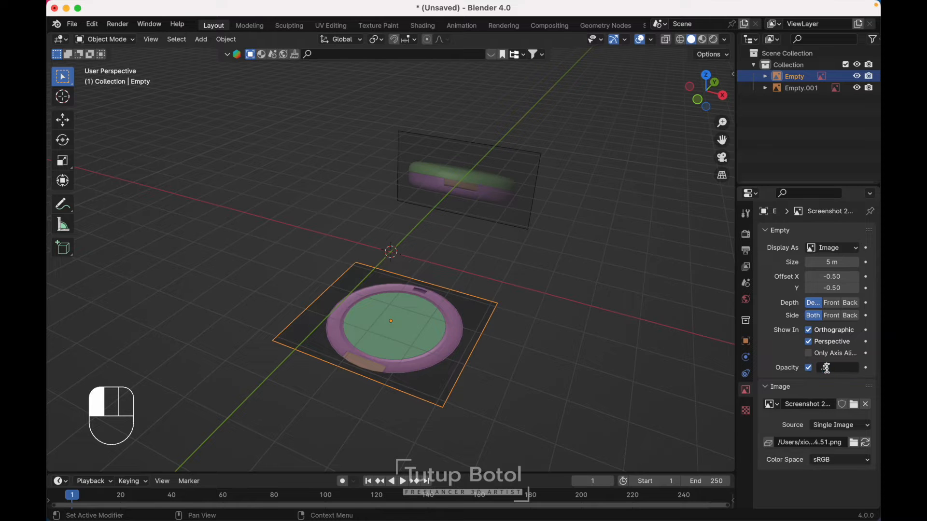
key(Return)
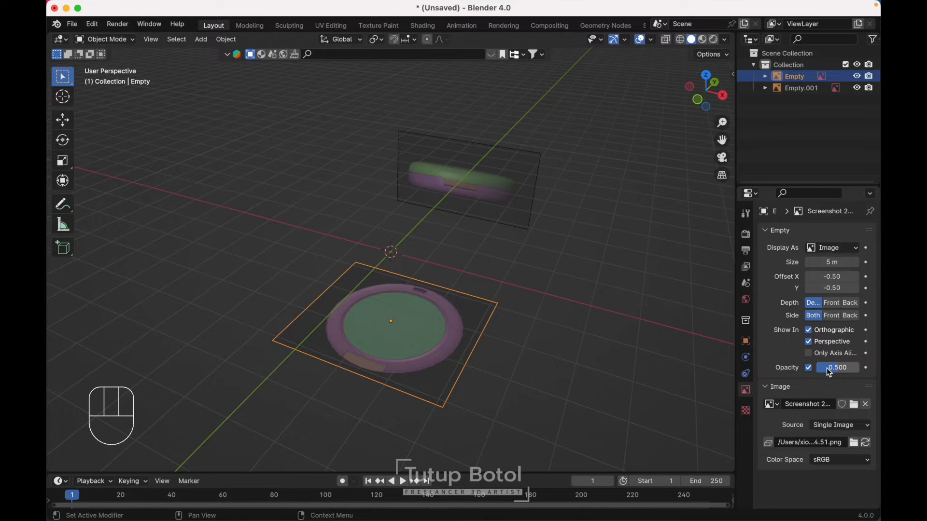
- In front view, add a mesh circle at the origin and scale its vertices to match the compact's width
key(KP_1)
key(shift+a)
mouse_move(528, 198)
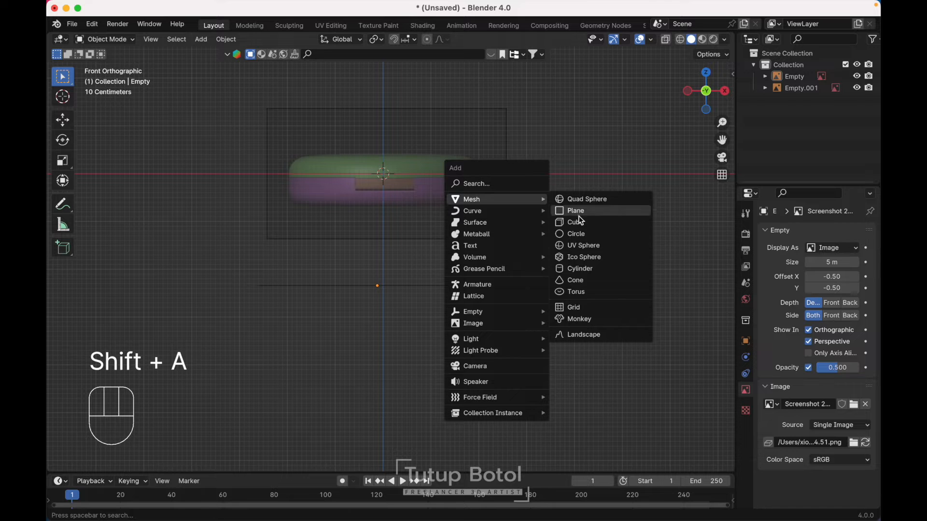
click(587, 235)
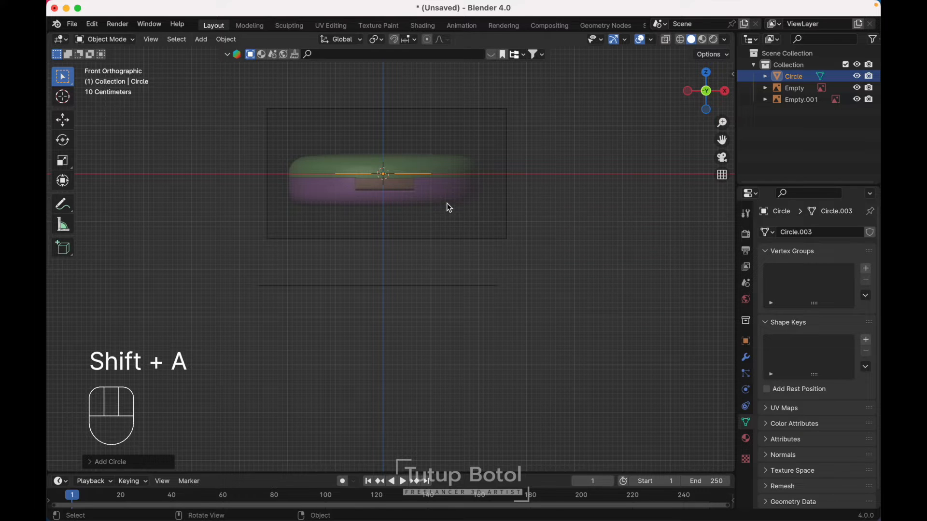
key(Tab)
click(440, 148)
key(s)
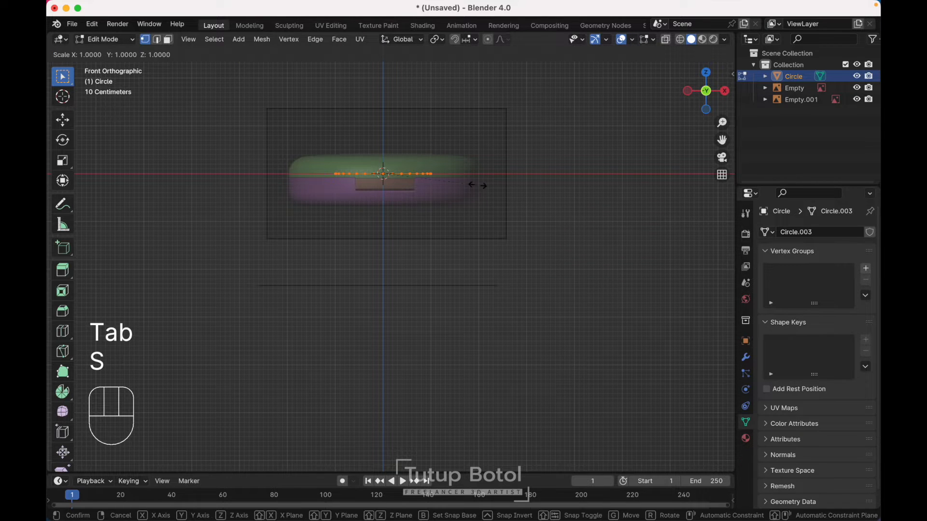
click(565, 199)
- Extrude the circle straight down along Z to the bottom of the purple base in the front reference
scroll(564, 198, up, 2)
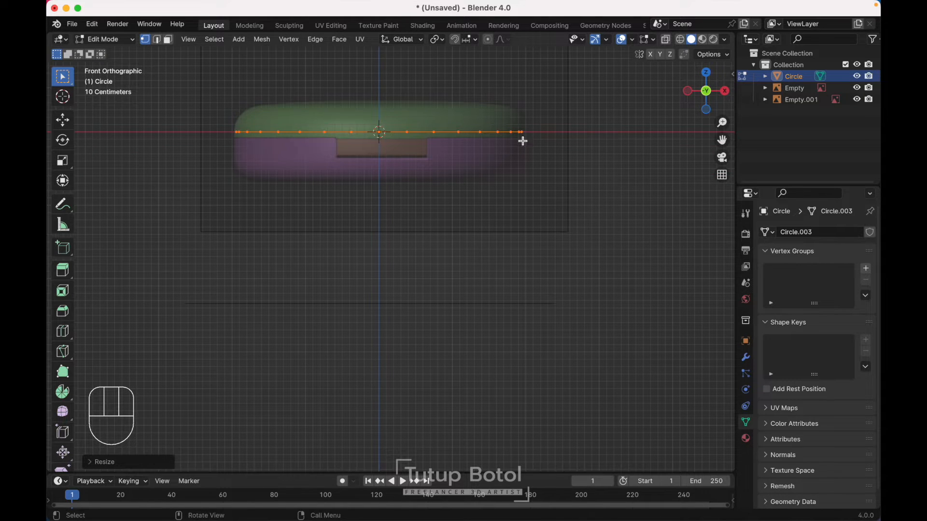
key(e)
key(z)
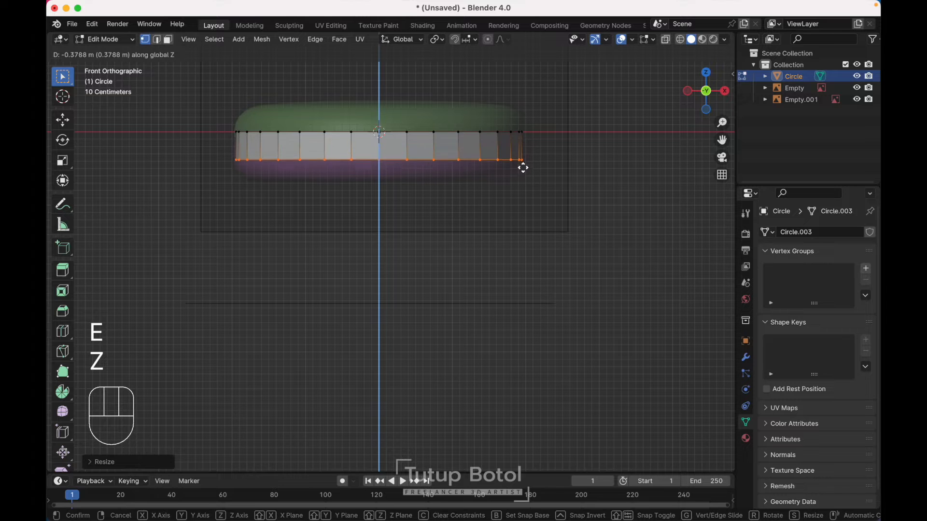
click(524, 186)
- Extrude the bottom edge loop inward to about half its diameter and fill the remaining hole with a face
middle_drag(524, 186, 578, 219)
key(e)
key(s)
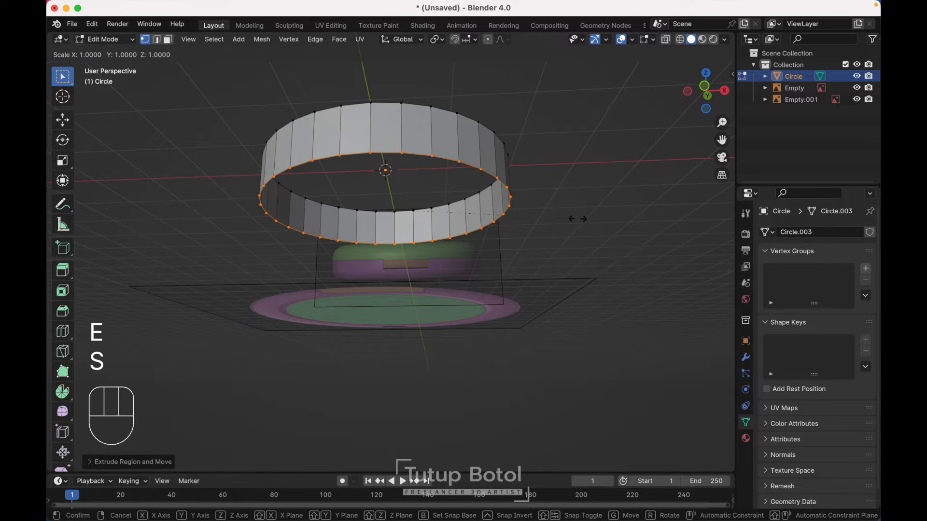
click(483, 212)
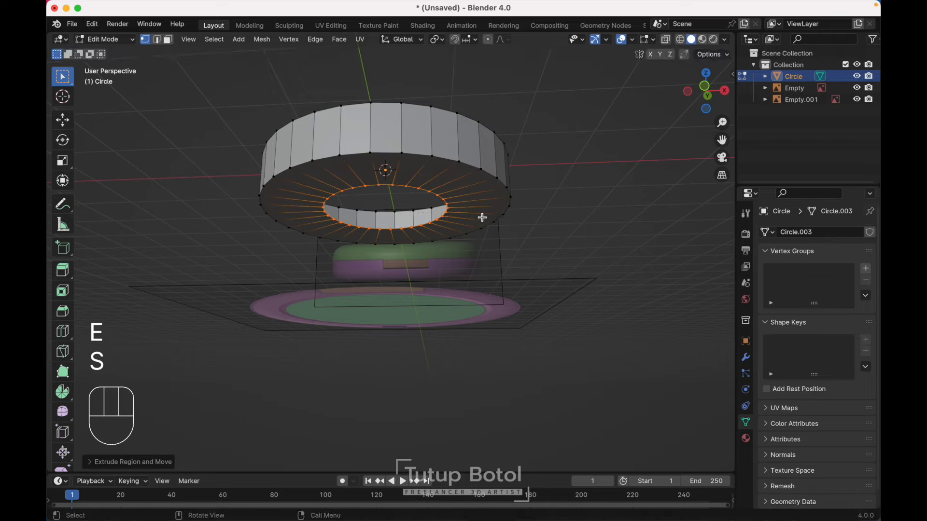
key(f)
- Bevel the base's outer bottom edge loop with 5 segments and a width of about 0.3 m, following the front reference's rounded corners
middle_drag(483, 213, 447, 194)
alt+click(449, 213)
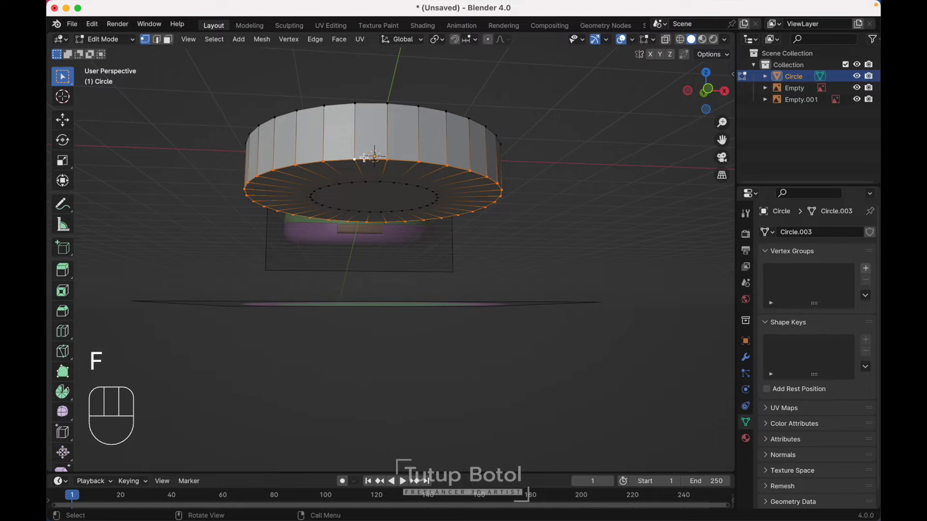
key(grave)
click(306, 114)
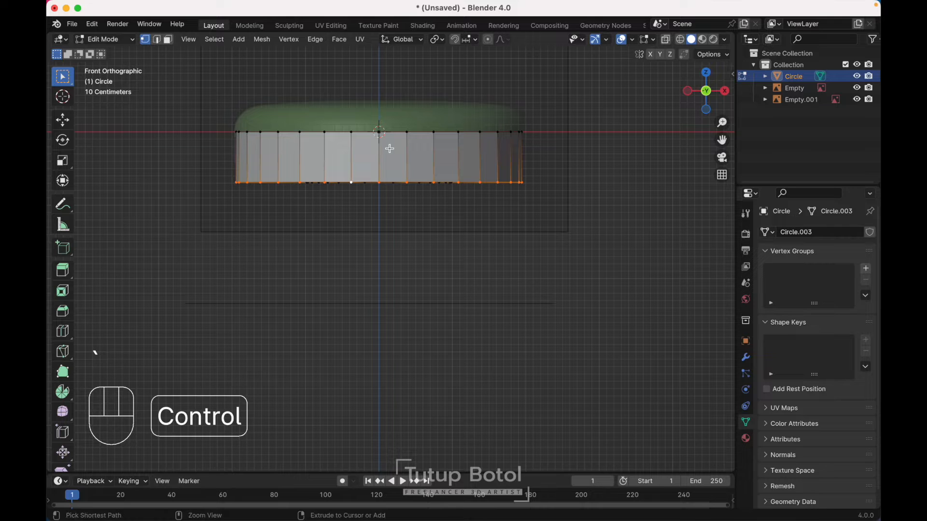
key(ctrl+b)
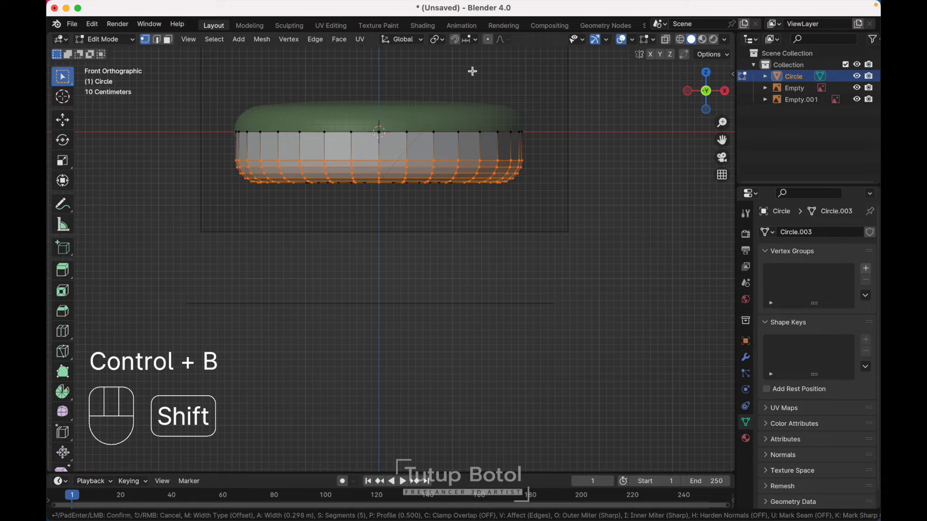
click(473, 77)
- Extrude the base's top edge loop inward in top view to match the purple rim's width in the reference
alt+click(473, 130)
key(grave)
click(516, 130)
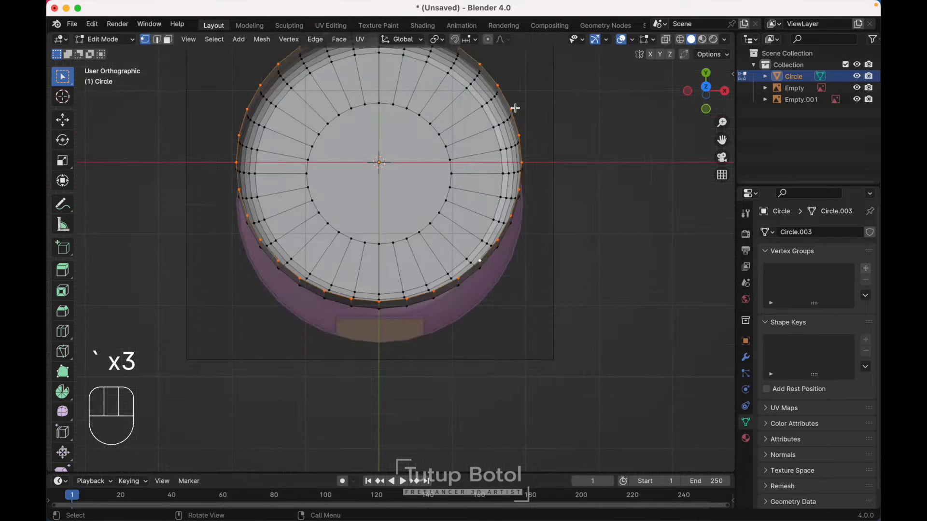
key(alt+z)
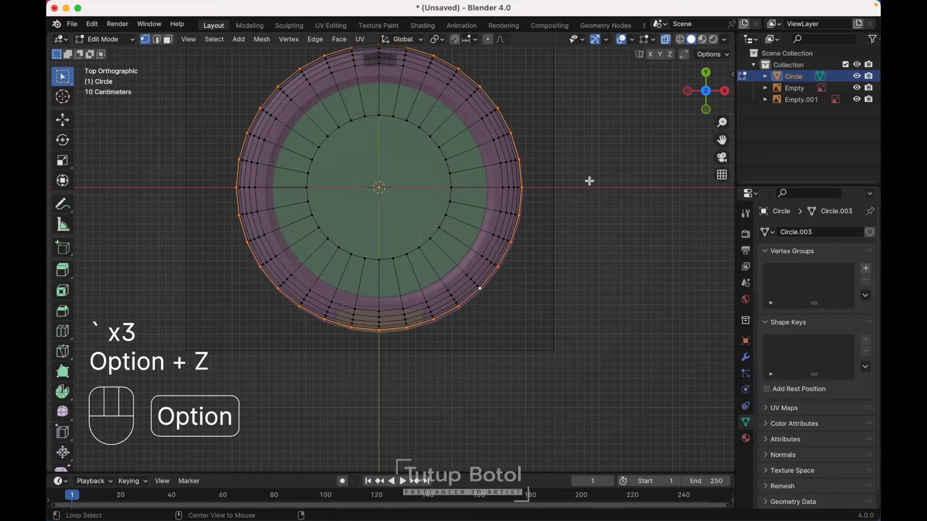
key(e)
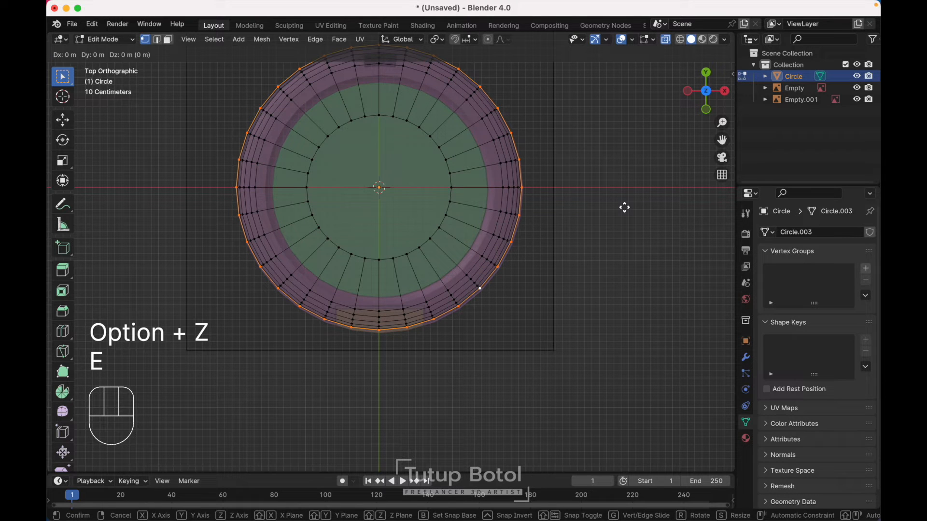
key(s)
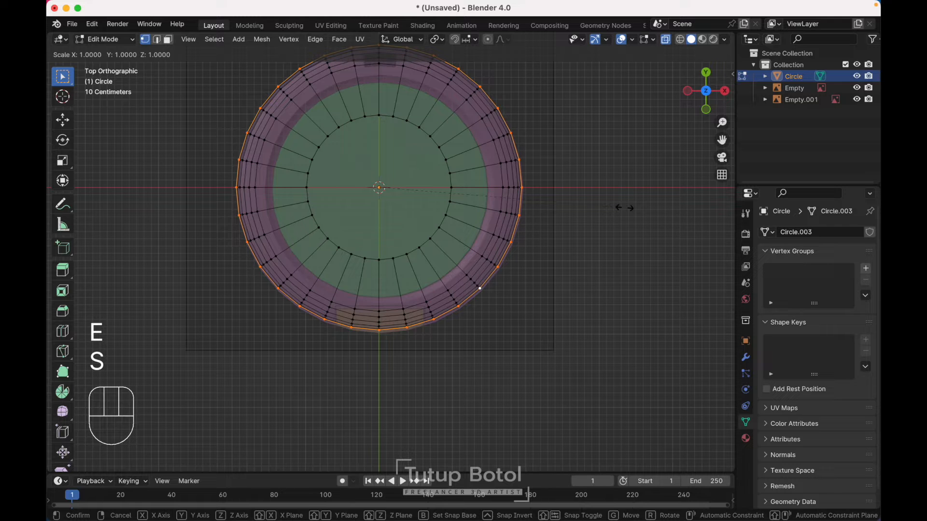
click(575, 205)
- Extrude the rim's inner edge loop slightly down along Z and scale it to about 0.89 for a sloped inner wall
middle_drag(575, 205, 573, 205)
key(e)
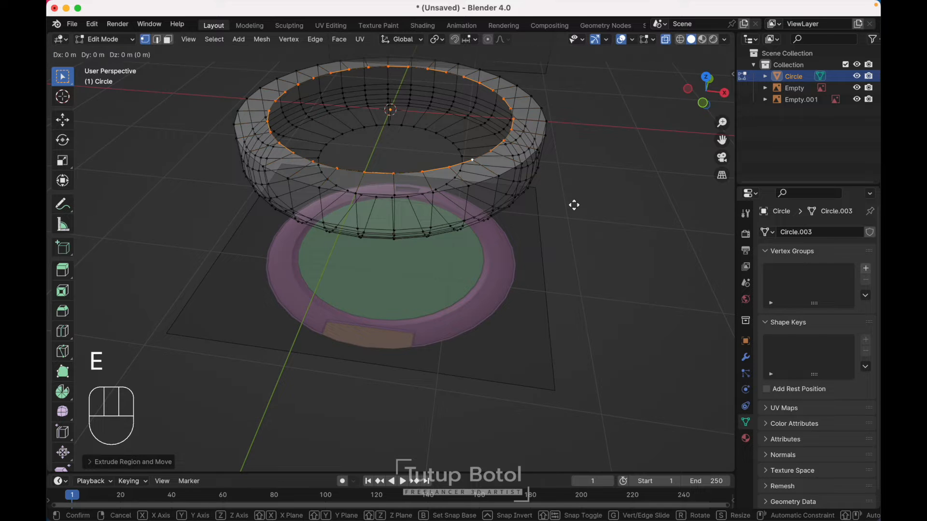
key(z)
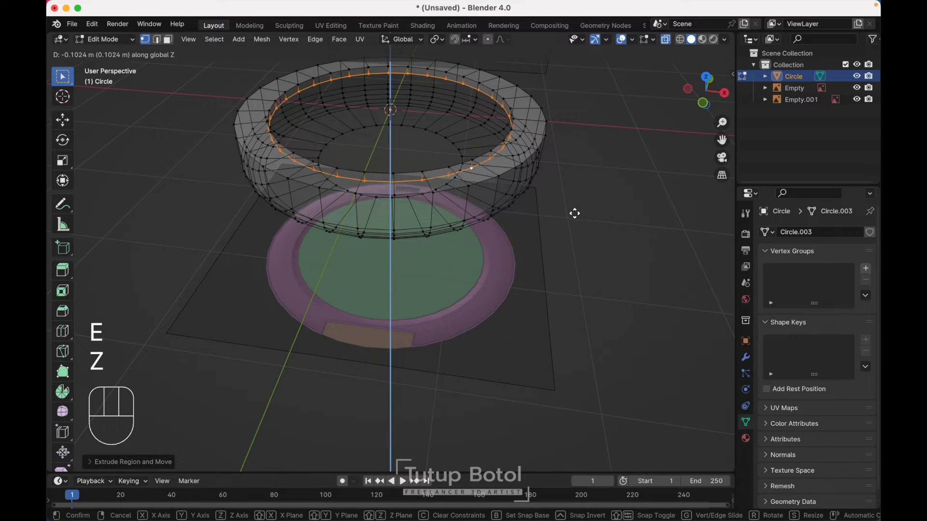
click(575, 218)
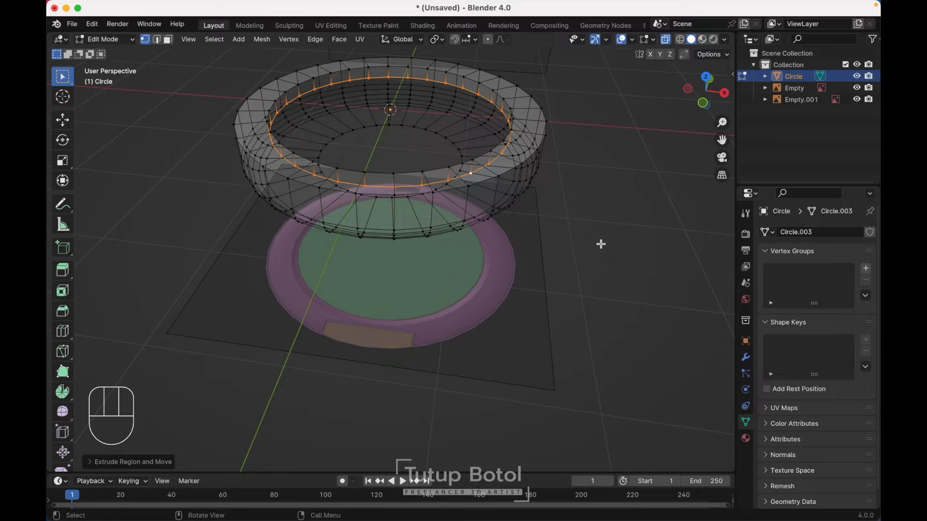
key(s)
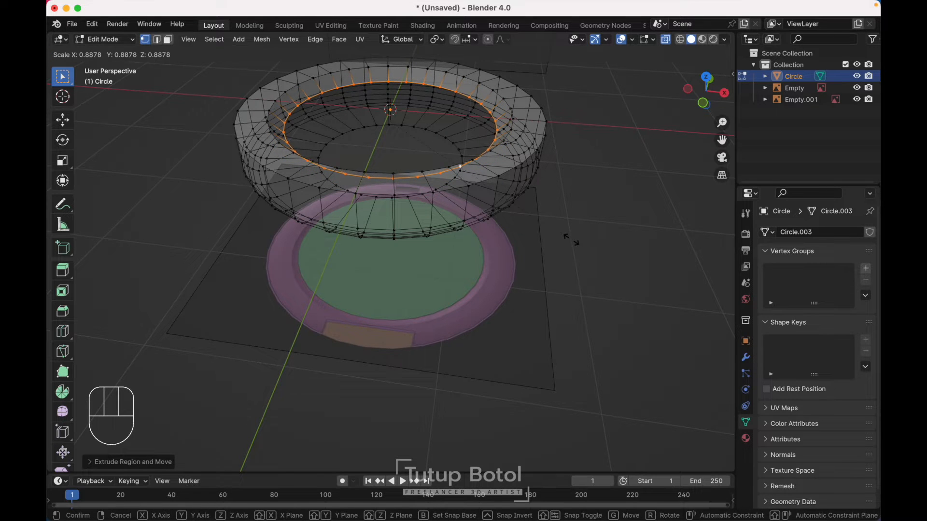
click(571, 240)
- Extrude the sloped wall's lower edge loop down about 0.165 m along Z to form a vertical recess wall
scroll(571, 239, down, 5)
scroll(572, 239, up, 3)
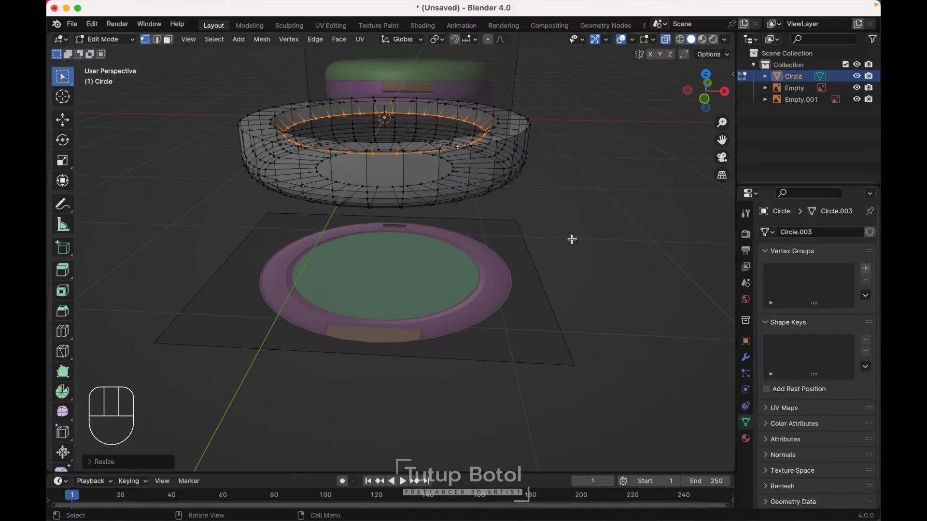
key(e)
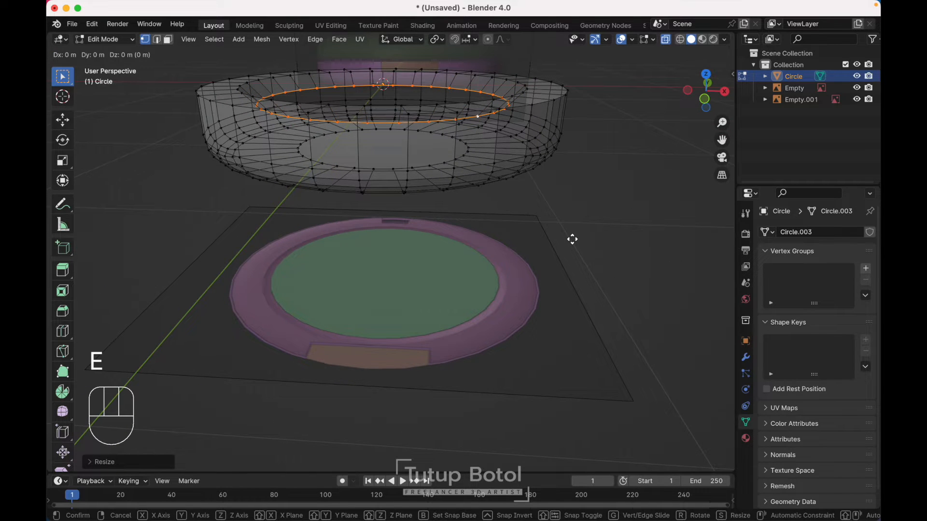
key(z)
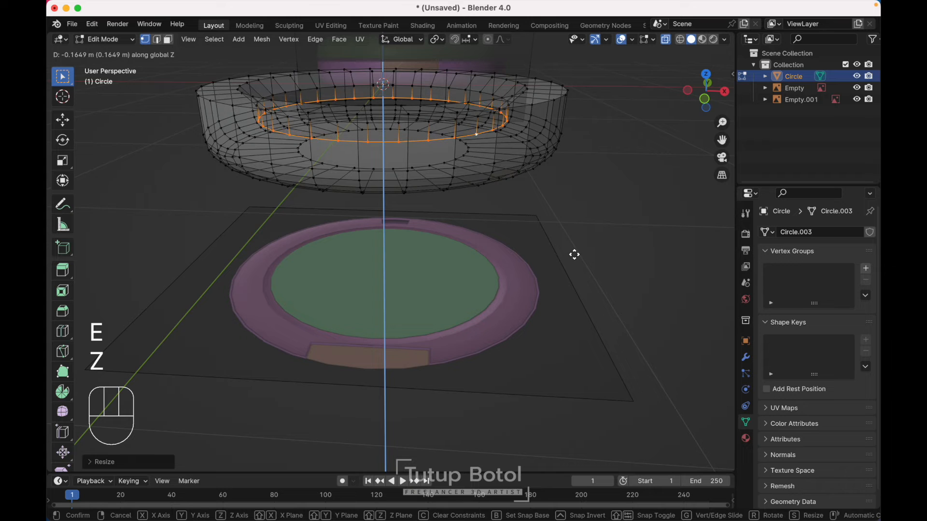
click(574, 254)
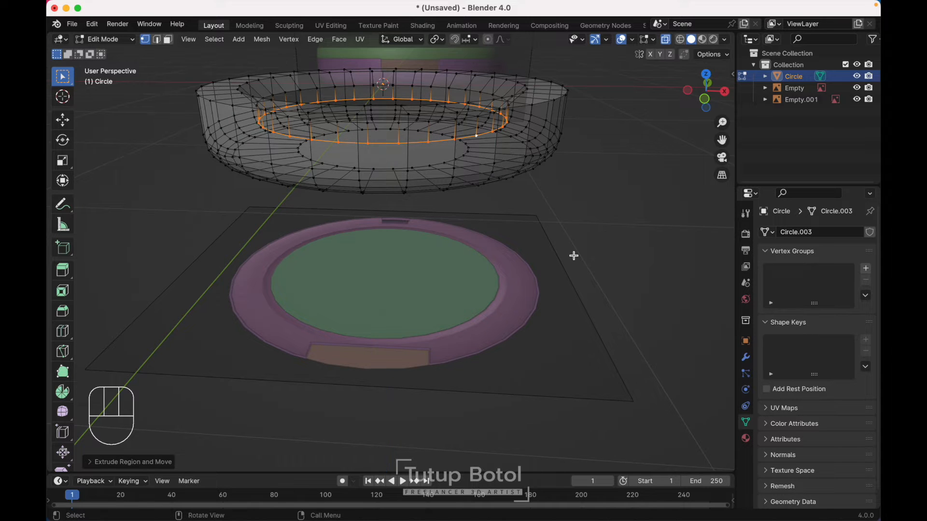
- Extrude the recess's bottom edge loop inward to about 0.6 scale and fill the remaining hole with a face
scroll(574, 255, down, 2)
key(e)
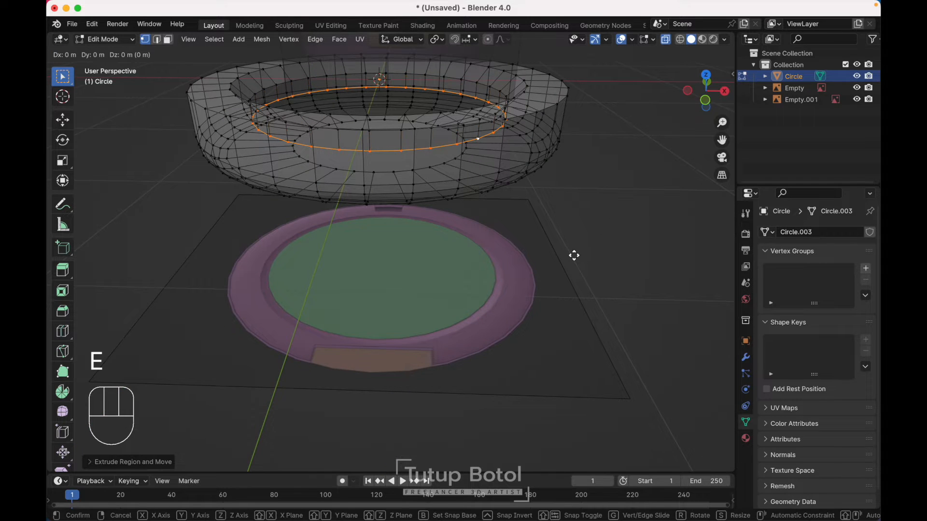
key(s)
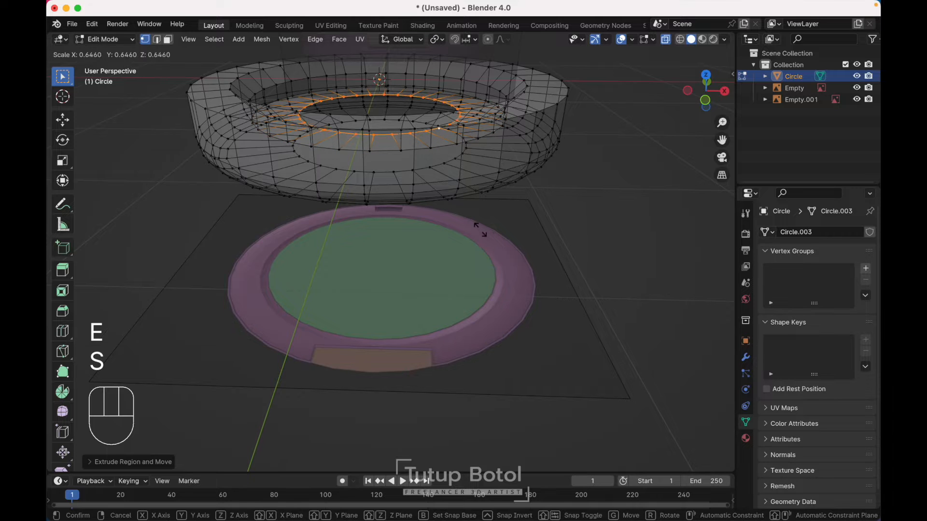
click(463, 223)
key(f)
scroll(463, 221, up, 2)
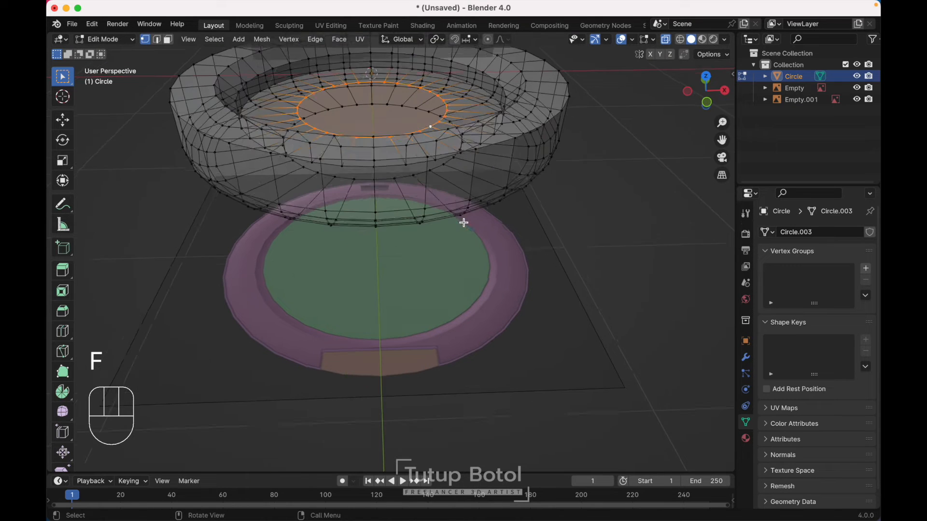
- Examine the base and its recess from several angles in Object Mode
key(Tab)
click(447, 133)
scroll(447, 133, down, 5)
scroll(447, 133, up, 4)
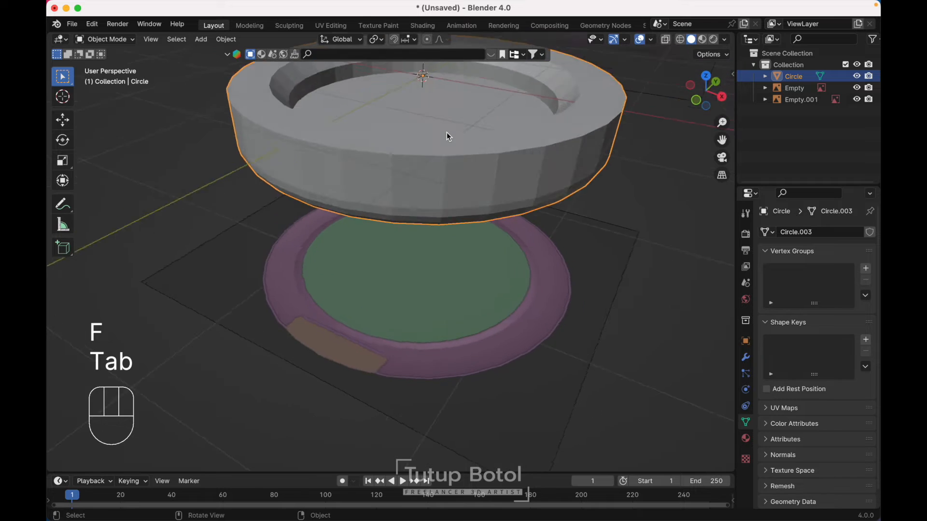
scroll(447, 134, left, 5)
scroll(447, 133, down, 4)
scroll(447, 133, right, 5)
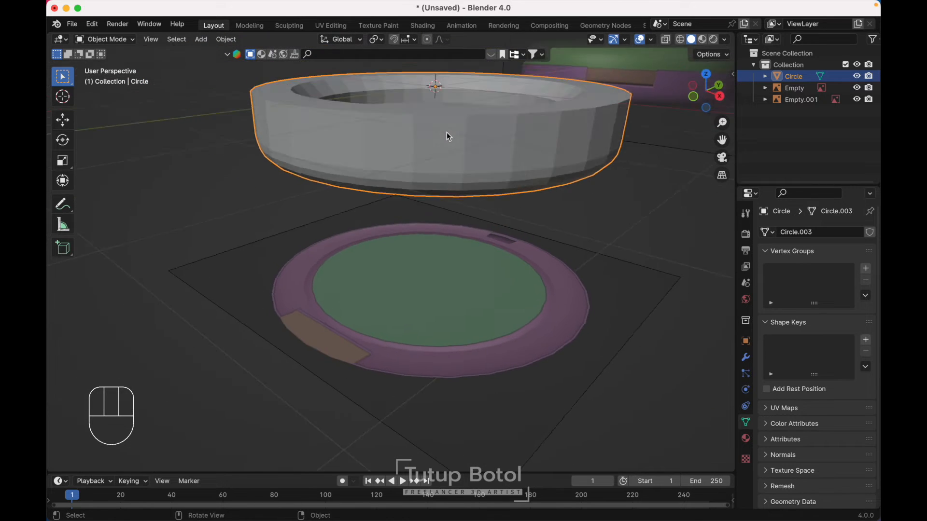
scroll(447, 133, up, 5)
scroll(447, 133, left, 4)
scroll(447, 132, down, 4)
scroll(447, 132, up, 4)
- Duplicate the top rim and sloped wall face loops in place and separate the copy as its own object, leaving only that ring selected
key(Tab)
click(446, 83)
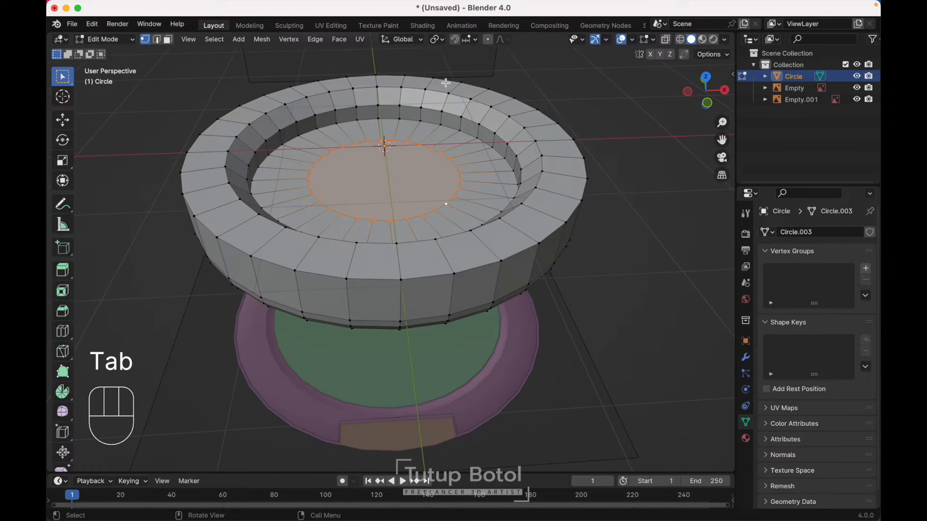
scroll(255, 164, right, 3)
scroll(256, 163, up, 2)
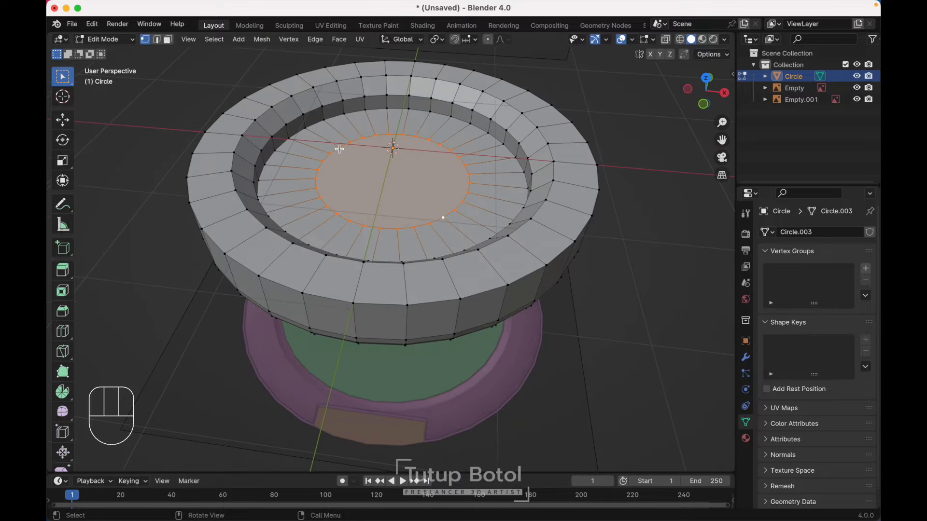
key(3)
alt+click(254, 128)
alt+shift+click(260, 128)
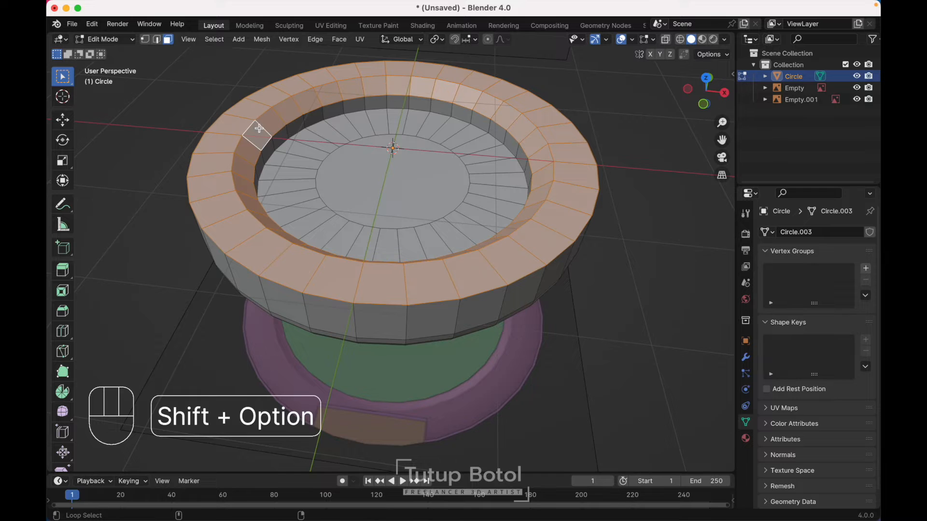
scroll(410, 187, left, 3)
scroll(410, 186, down, 3)
key(shift+d)
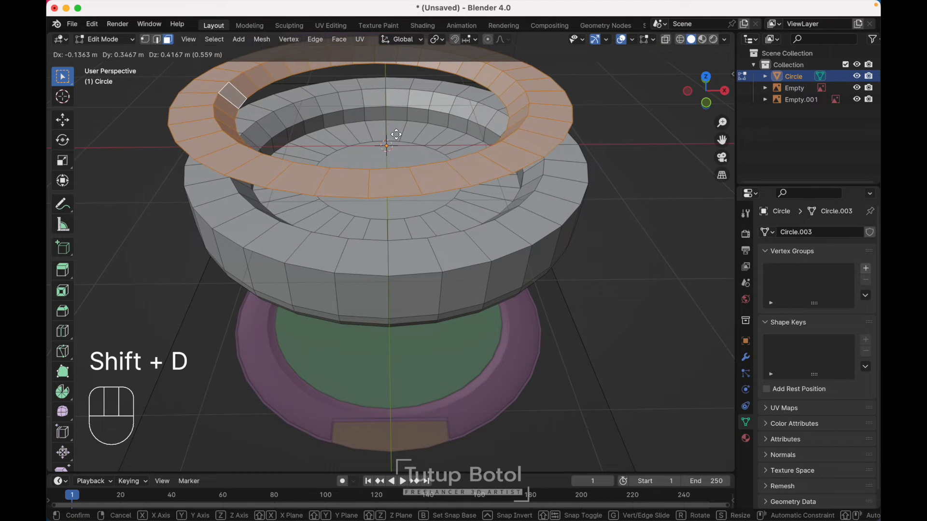
key(Escape)
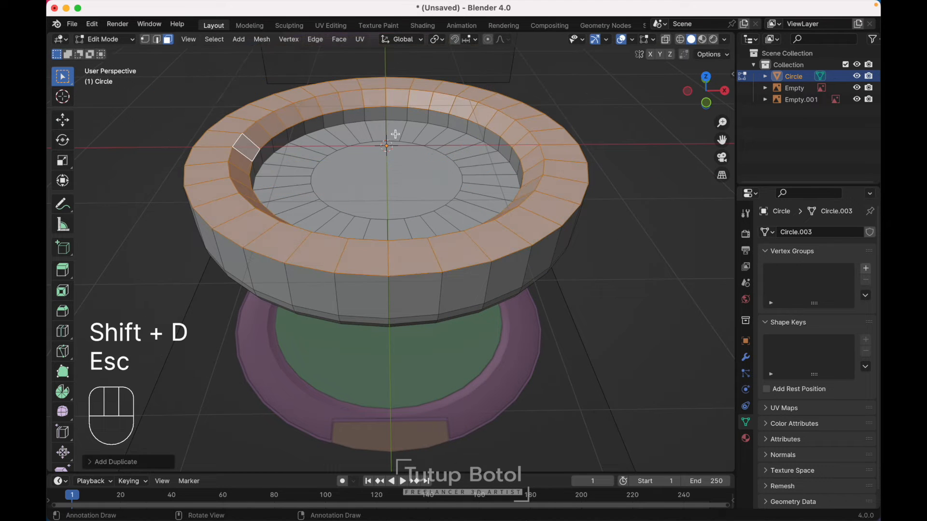
key(p)
click(520, 108)
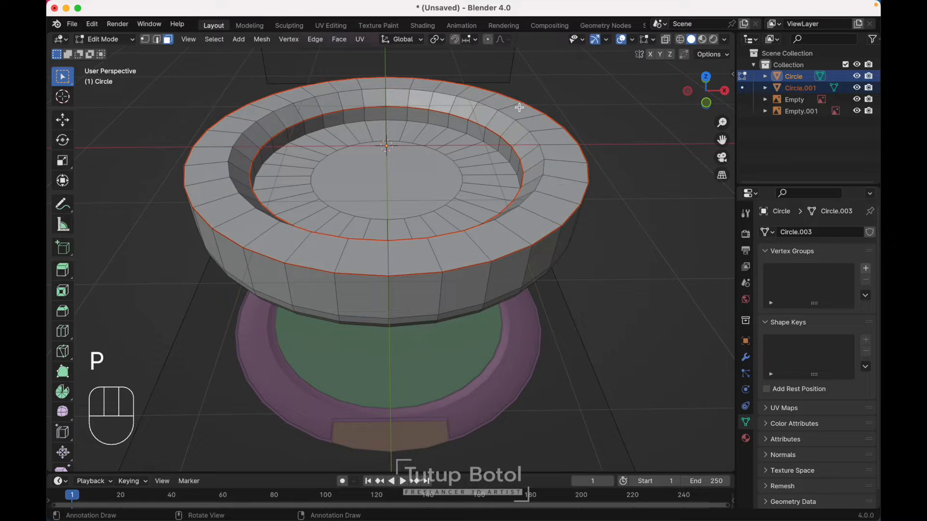
key(Tab)
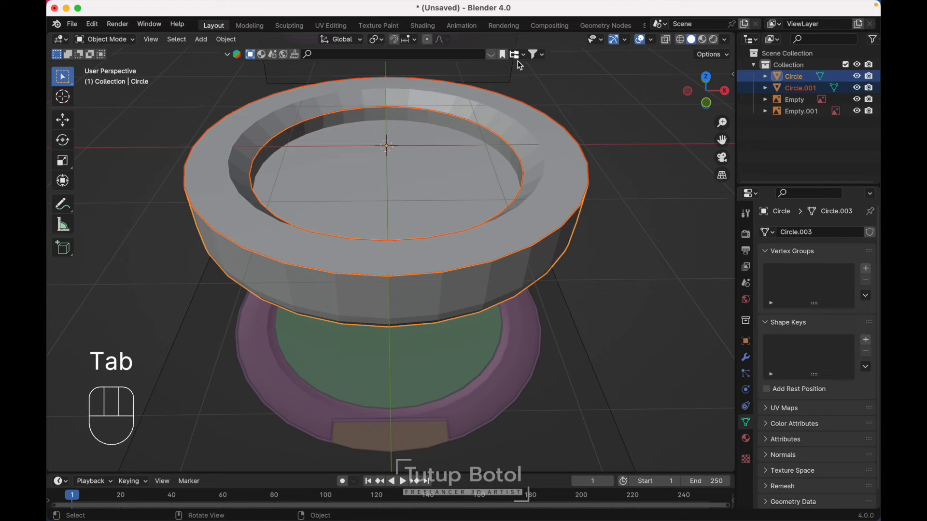
click(797, 88)
- Try moving the separated ring away from the base
key(g)
key(Escape)
key(g)
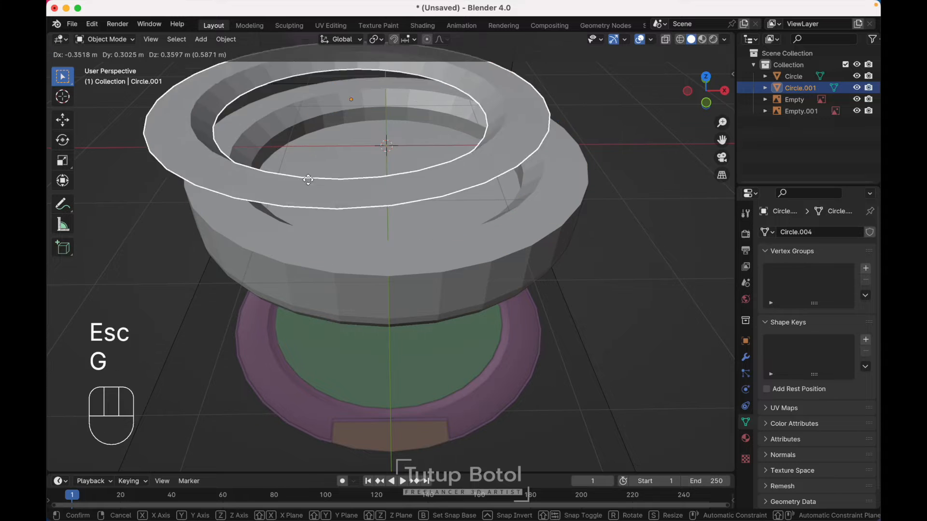
key(Escape)
- Extrude the separated ring's outer edge loop up about 0.39 m along Z to the lid's top in the front reference
key(grave)
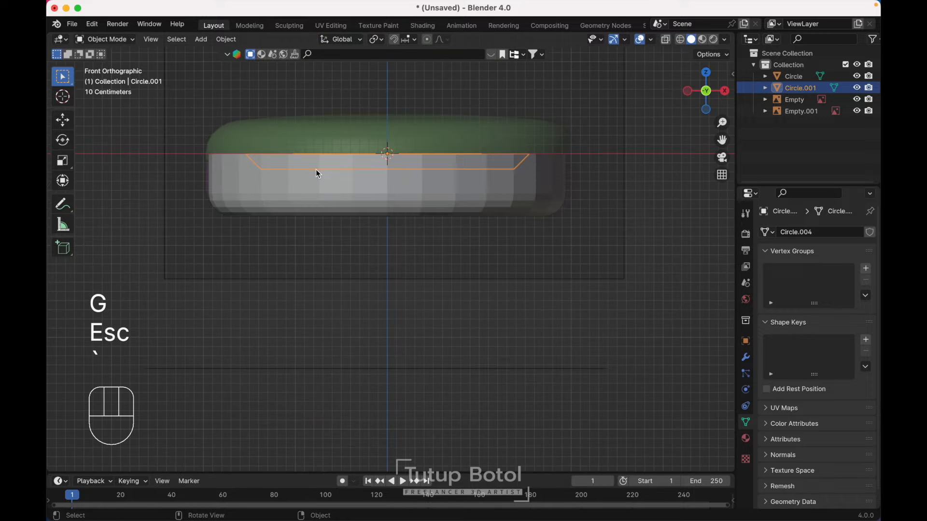
shift+middle_drag(316, 169, 316, 170)
key(Tab)
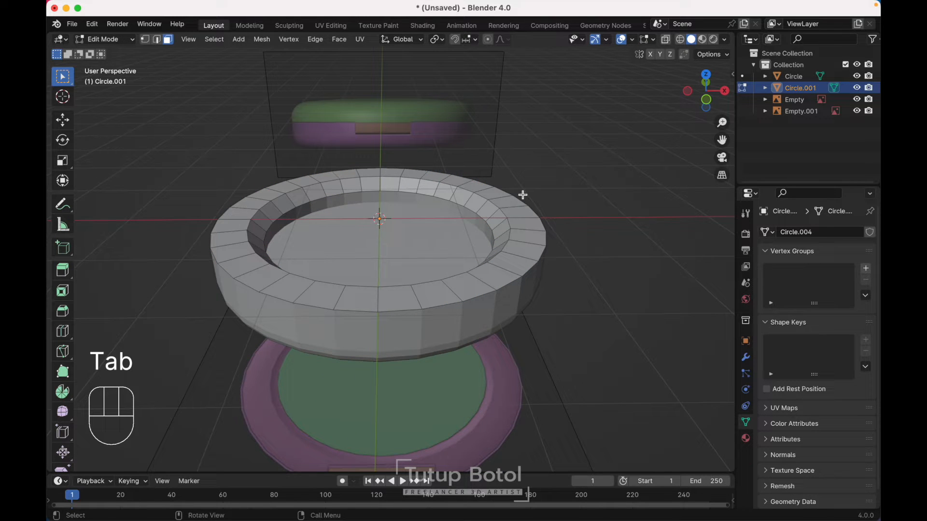
key(2)
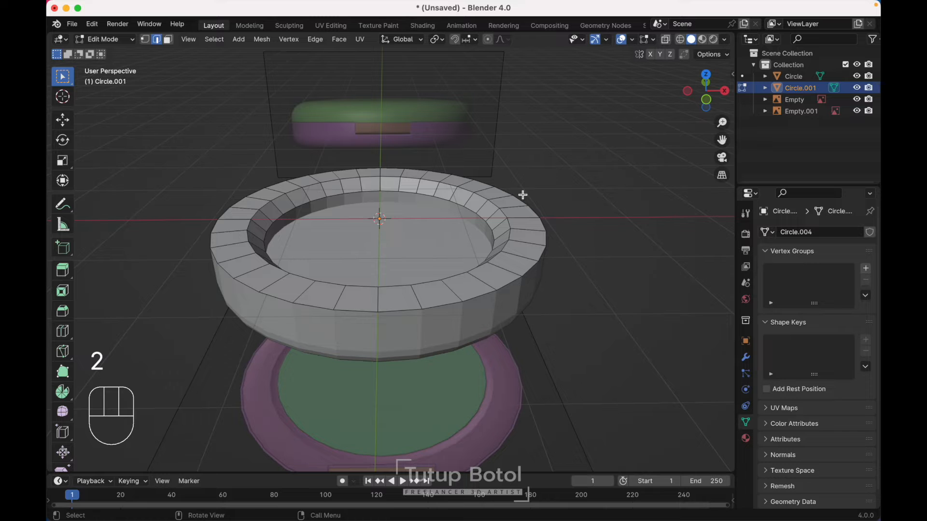
key(alt)
alt+click(524, 199)
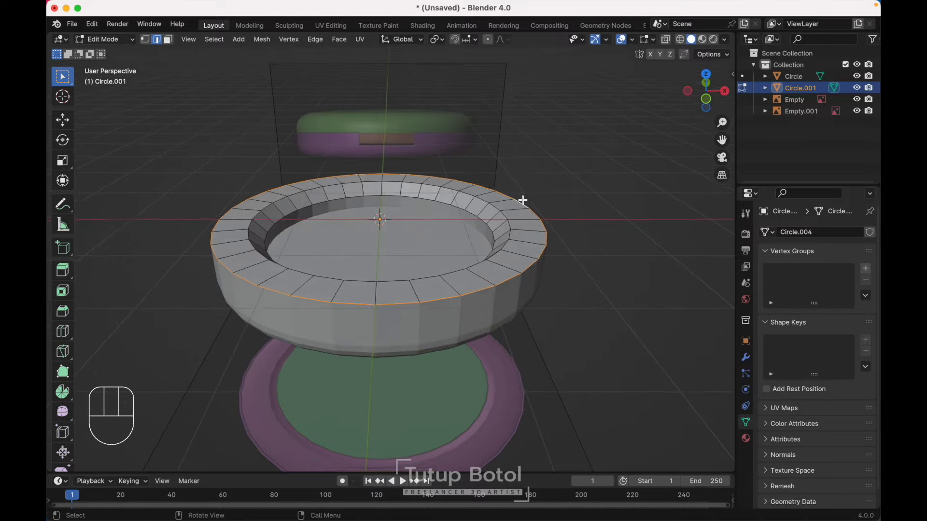
key(grave)
click(476, 156)
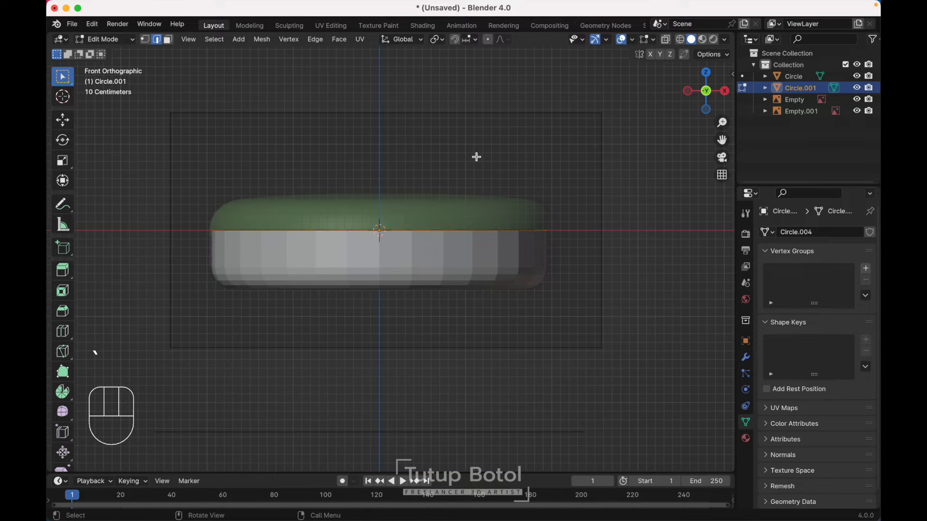
key(e)
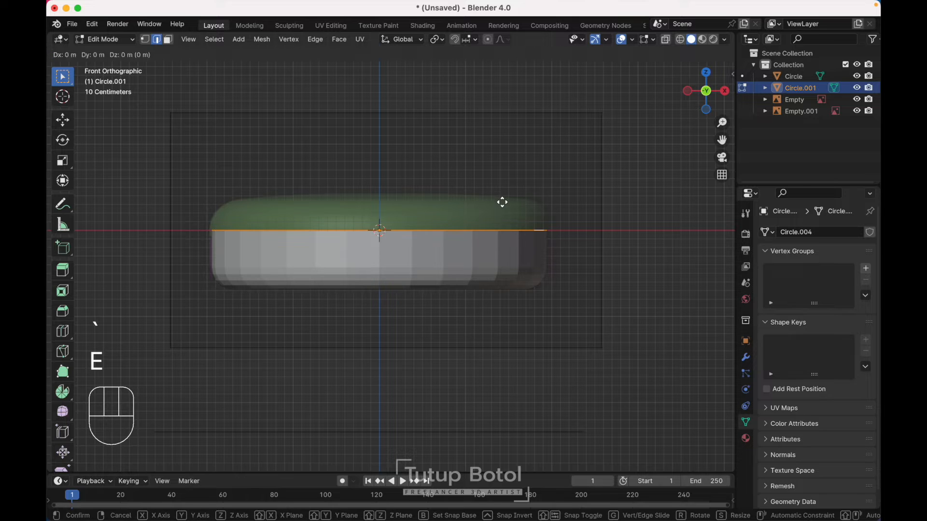
key(z)
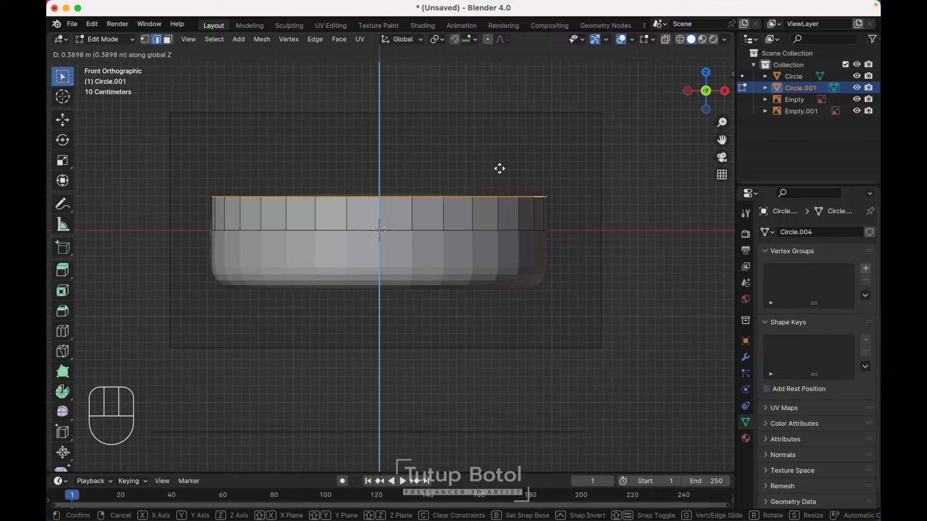
click(499, 169)
- Extrude the lid's upper edge loop inward to about 0.6 scale to start its top surface
middle_drag(499, 169, 498, 167)
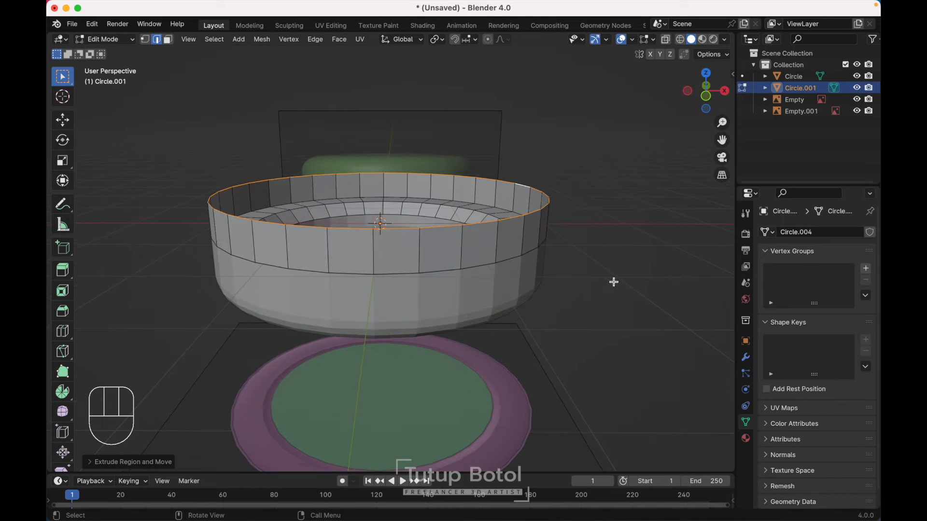
key(e)
key(s)
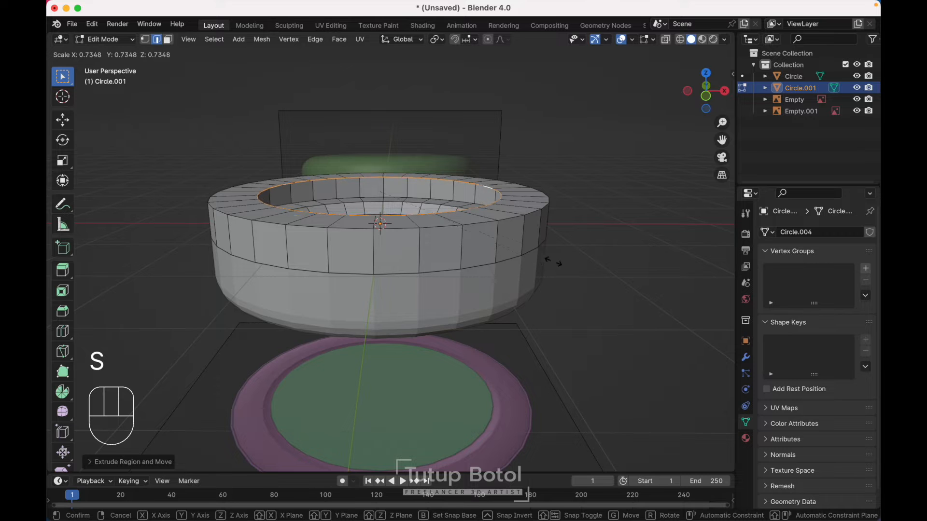
click(525, 256)
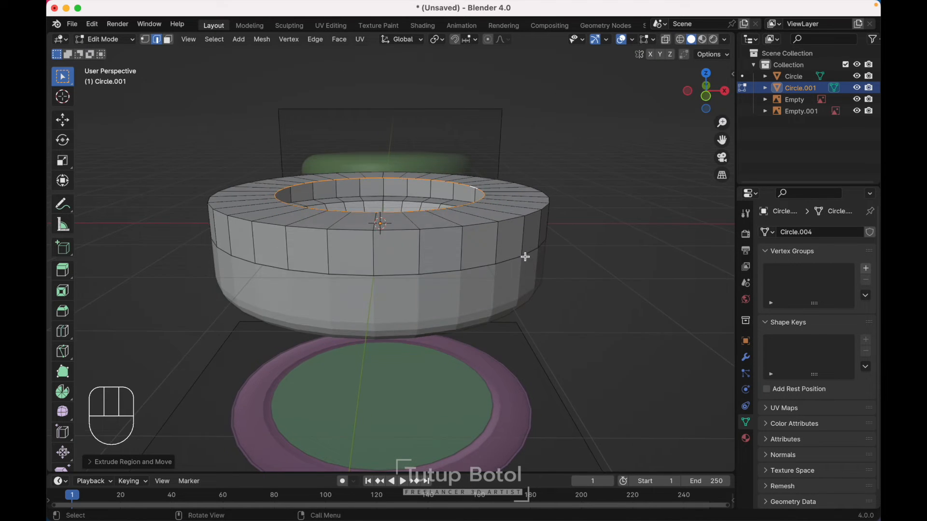
- Bevel the lid's outer top edge loop with 5 segments to round it like the front reference
middle_drag(523, 257, 526, 256)
alt+click(420, 273)
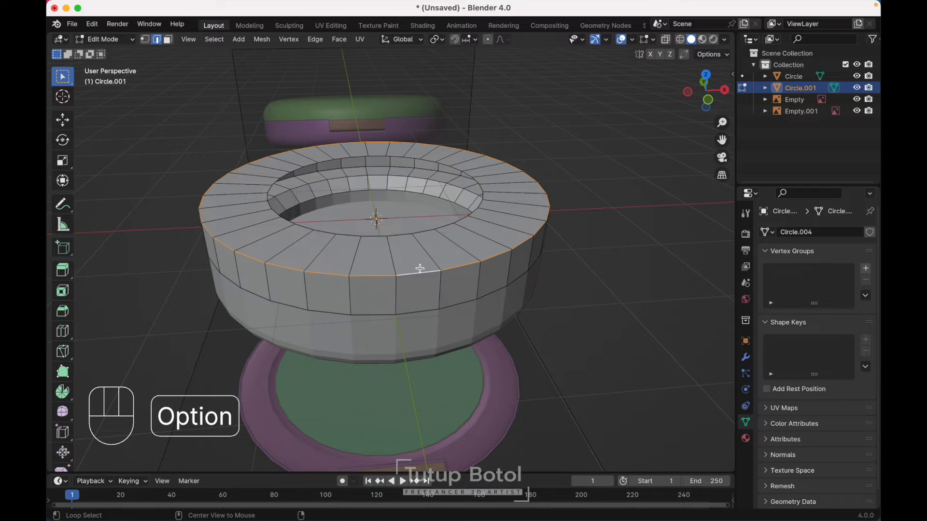
key(grave)
click(369, 244)
key(ctrl+b)
key(shift)
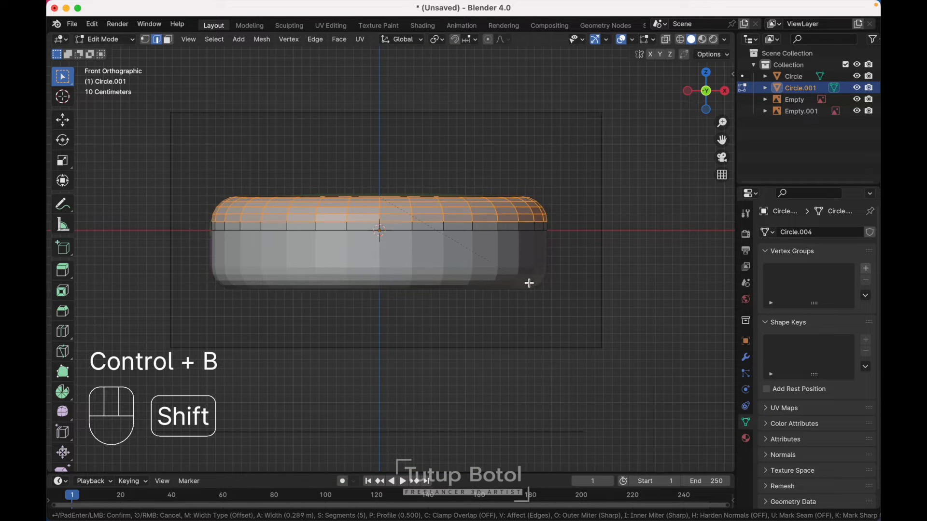
click(551, 286)
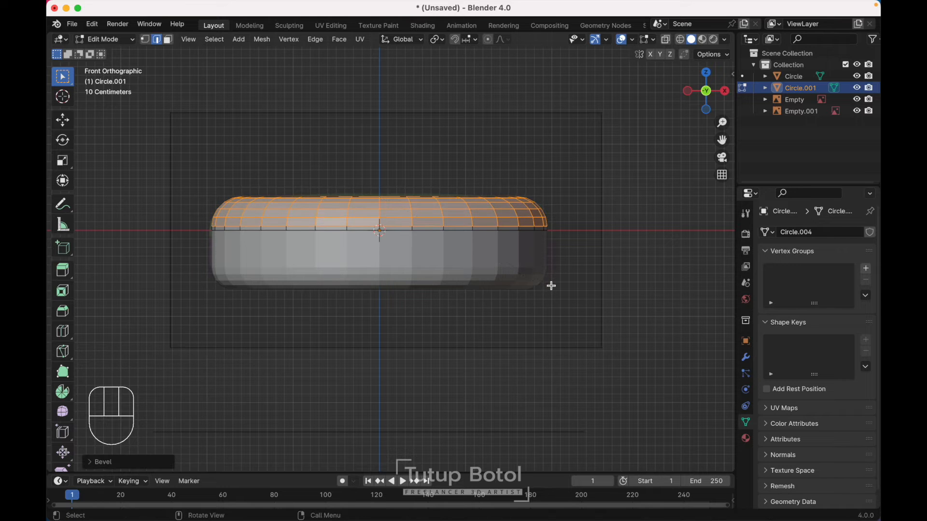
scroll(550, 286, up, 10)
scroll(550, 286, up, 10)
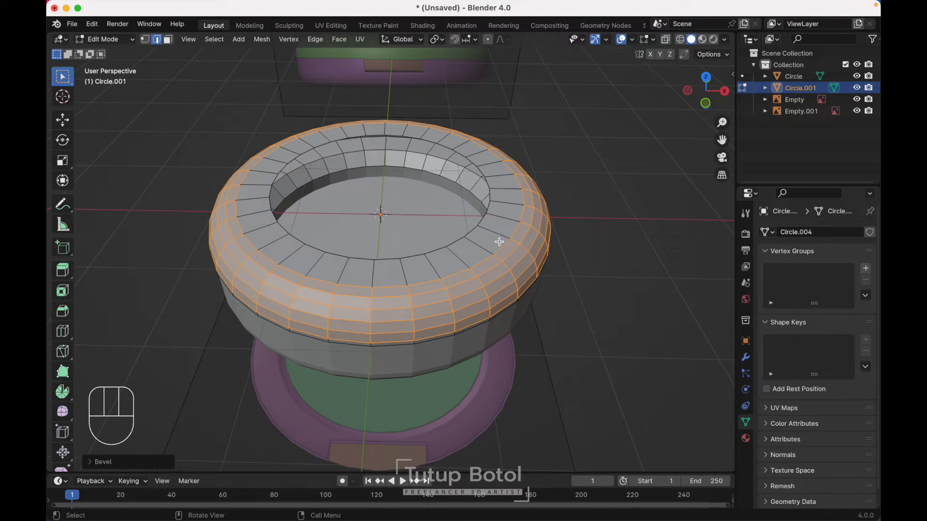
- Scale the lid's inner top edge loop outward, then extrude it slightly inward as a narrow ring
alt+click(474, 227)
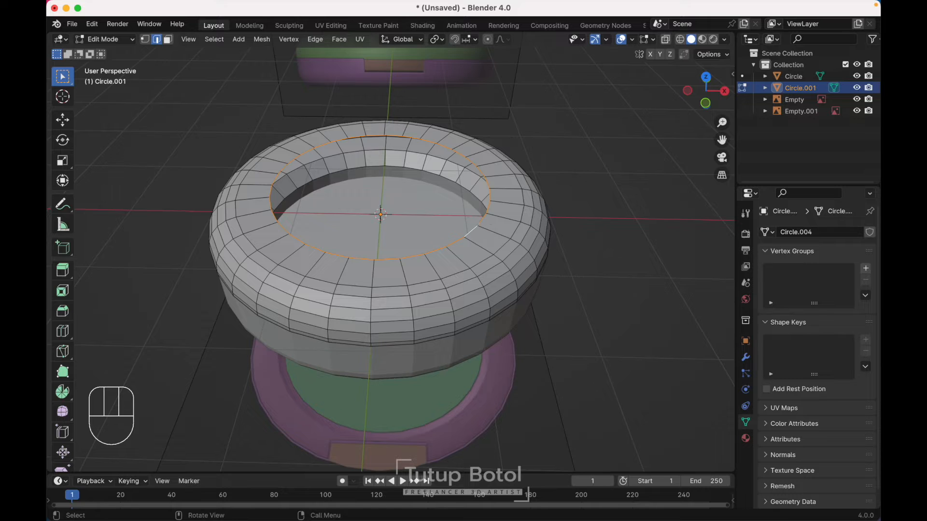
key(s)
click(573, 251)
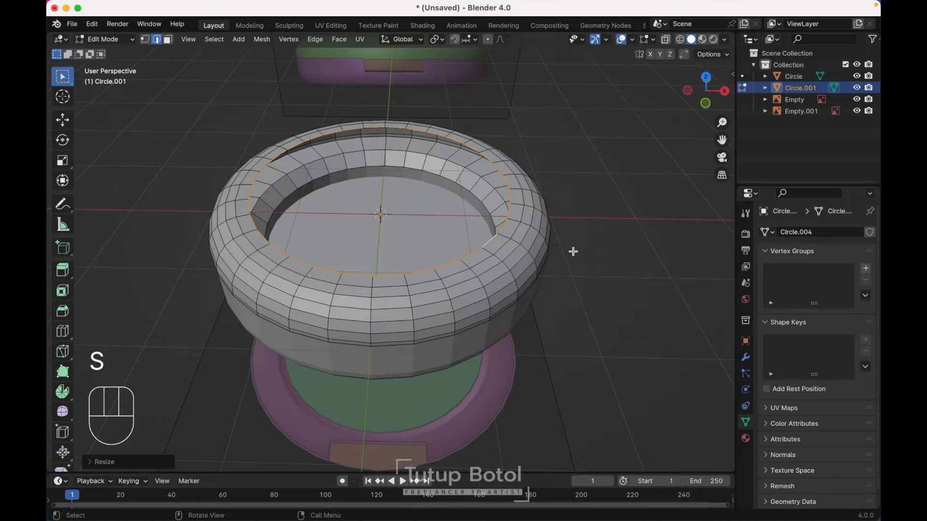
key(e)
key(s)
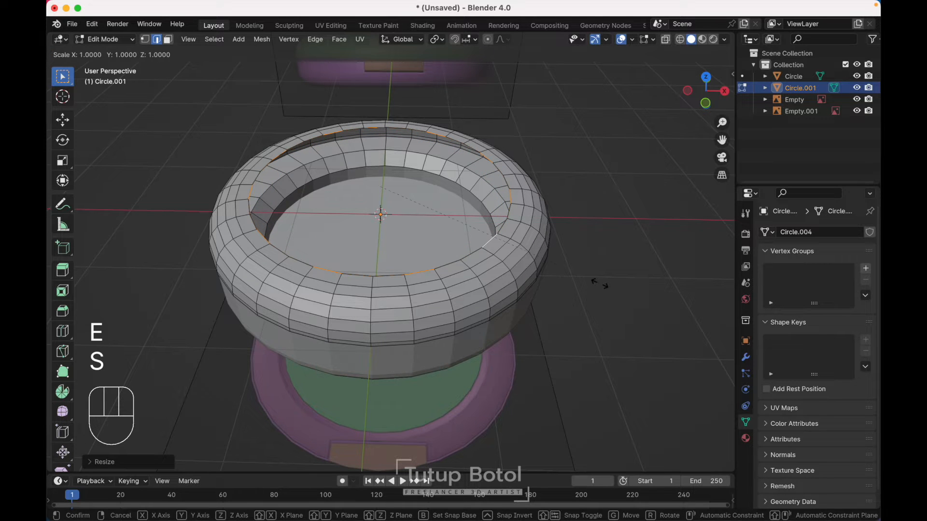
click(572, 279)
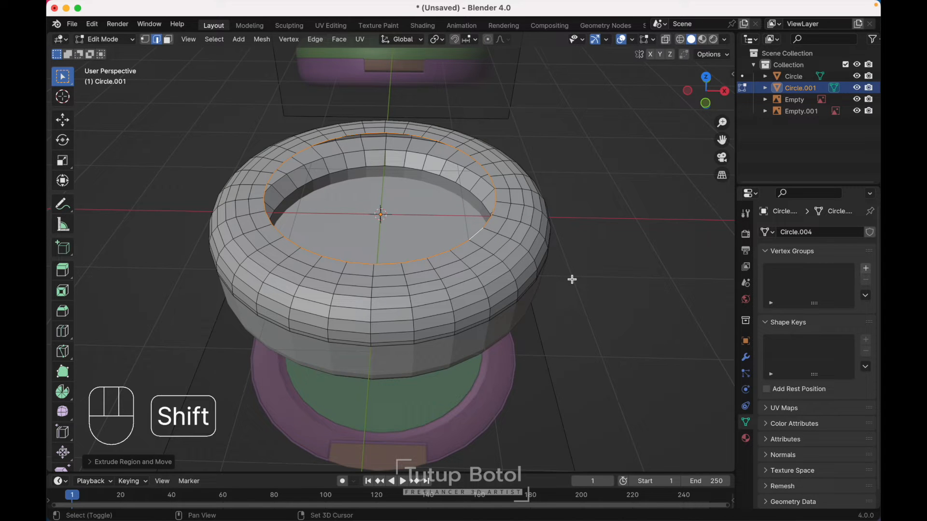
- Repeat the inward extrusion eight times across the lid's top and fill the remaining hole with a face
key(shift+r)
key(shift+r)
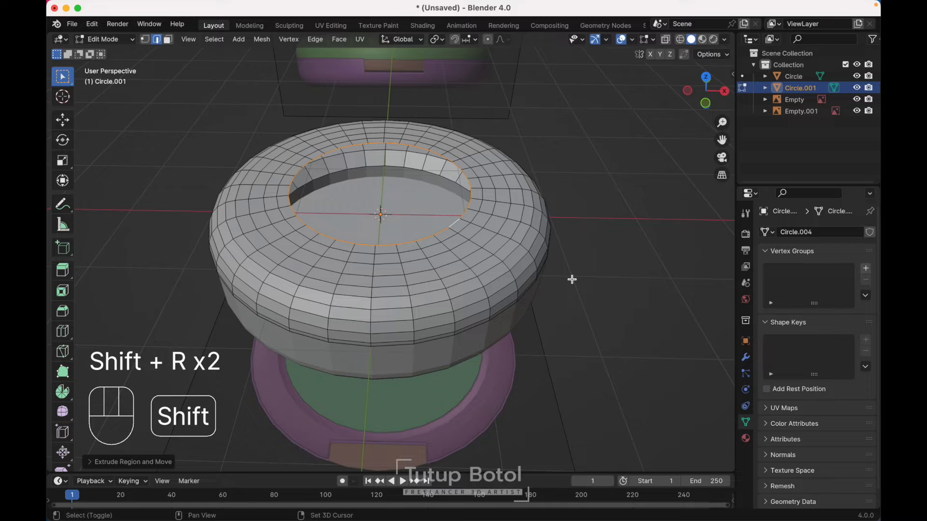
key(shift+r)
key(shift+r)
key(shift+r)
key(shift+r)
key(shift+r)
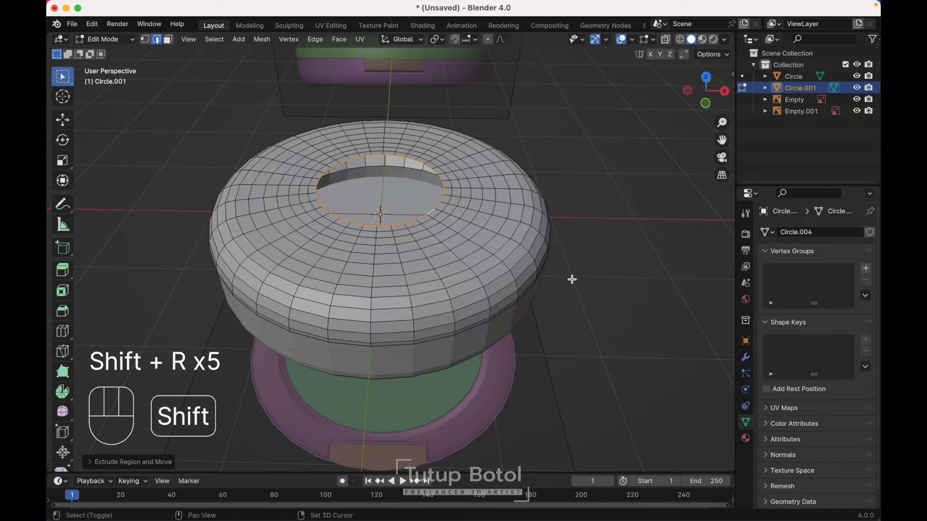
key(shift+r)
key(f)
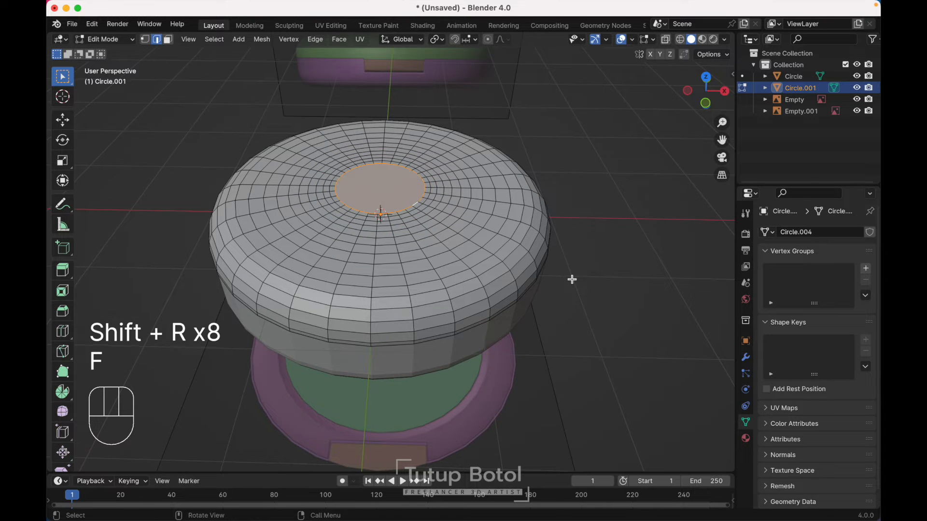
- Raise the lid's center face about 0.11 m along Z using proportional editing with Inverse Square falloff to dome the top
scroll(572, 280, down, 10)
key(Escape)
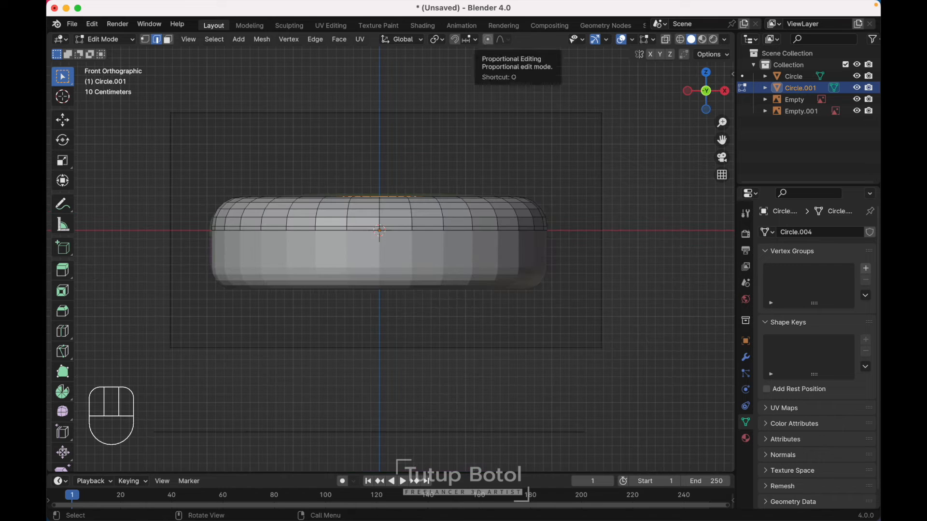
click(506, 41)
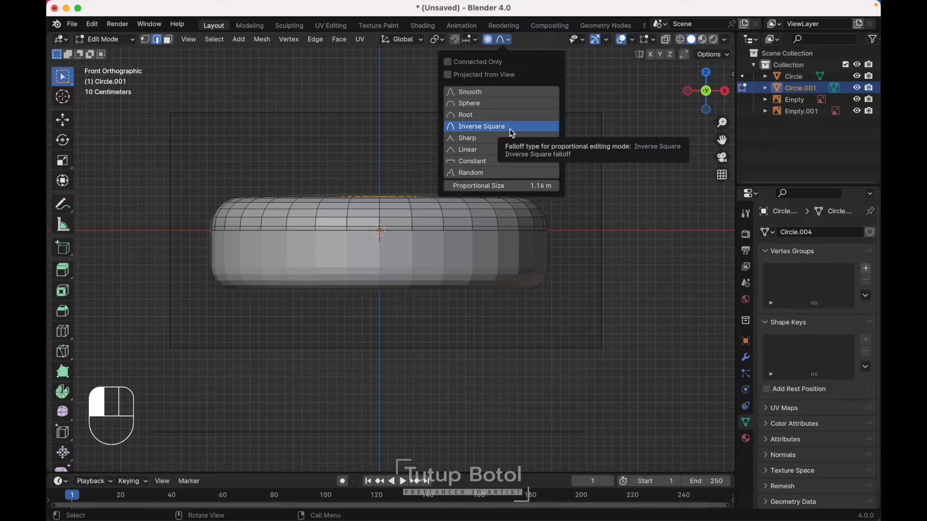
key(g)
key(z)
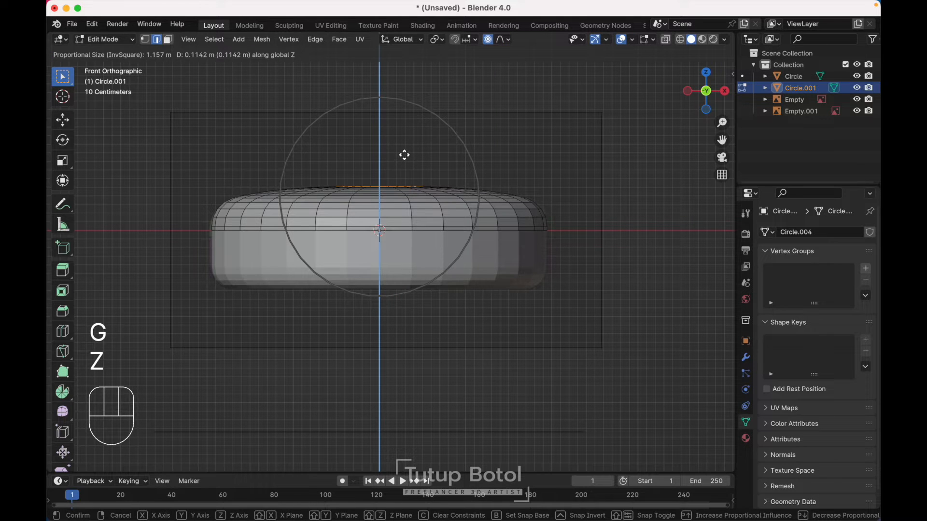
click(404, 155)
middle_drag(404, 155, 404, 156)
- Return the lid to Object Mode and hide it to expose the base
key(Tab)
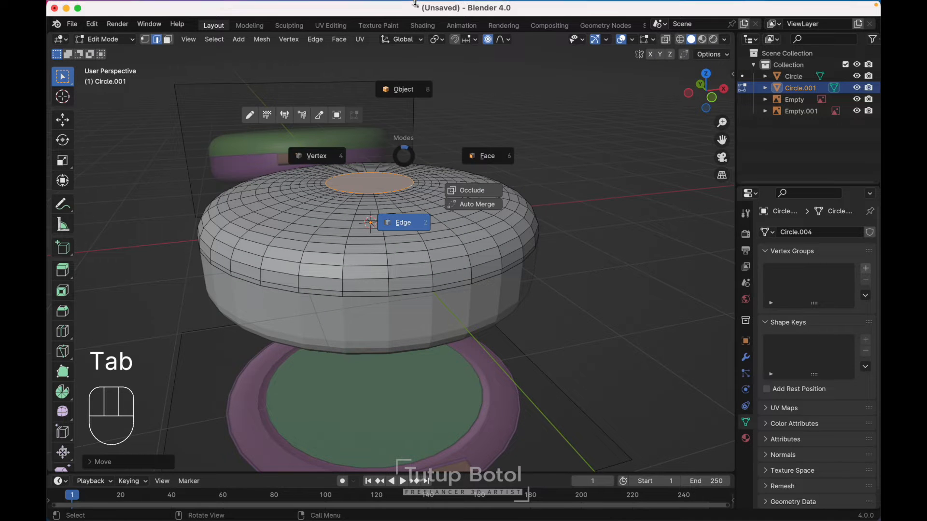
click(403, 83)
scroll(352, 183, right, 5)
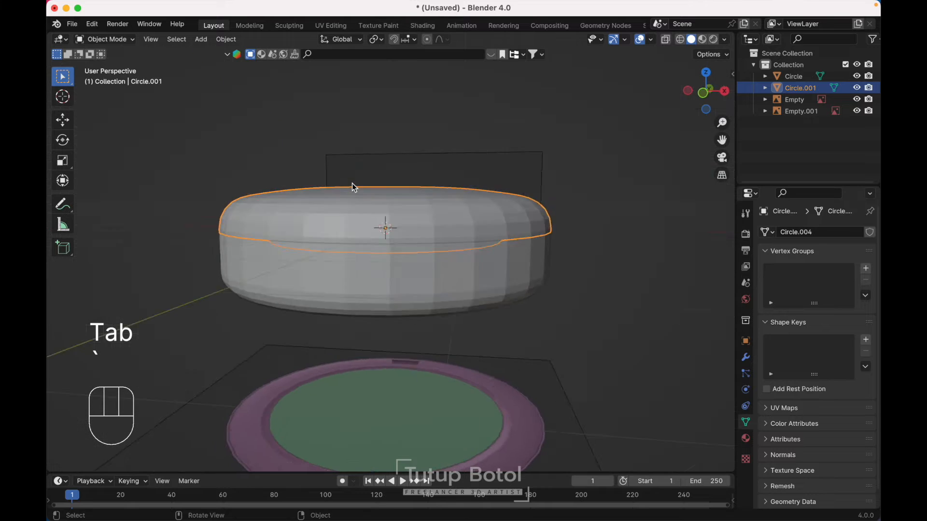
scroll(352, 183, down, 4)
scroll(354, 188, right, 5)
key(g)
key(Escape)
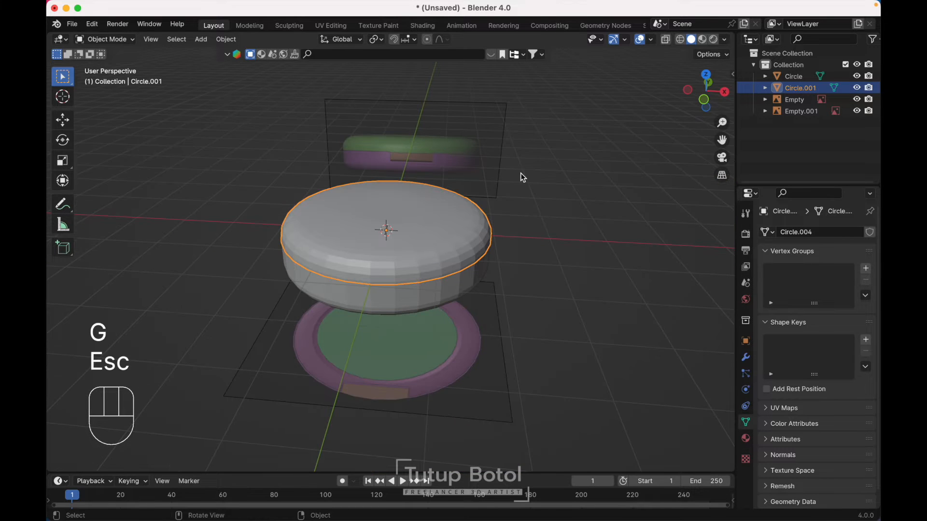
key(h)
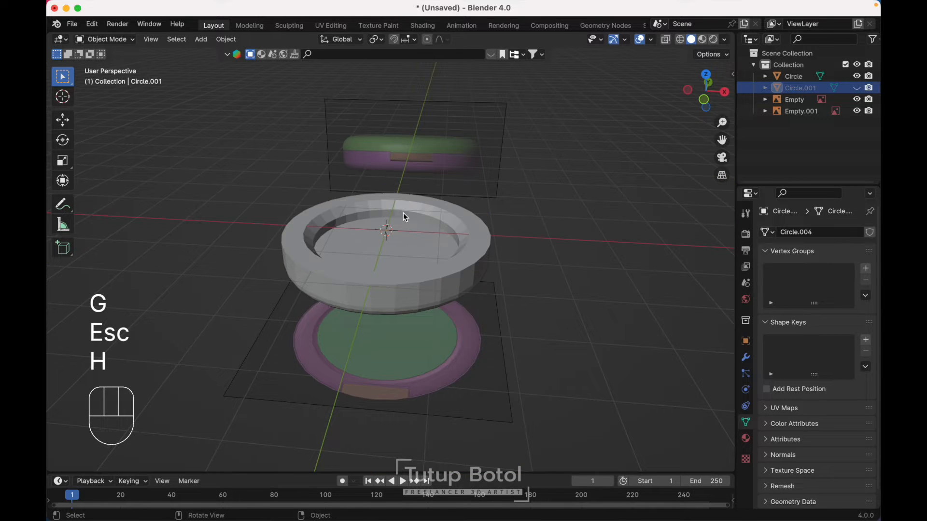
- Add a loop cut around the base's flat top rim, slid close to its outer edge
click(473, 222)
scroll(540, 228, up, 3)
key(Tab)
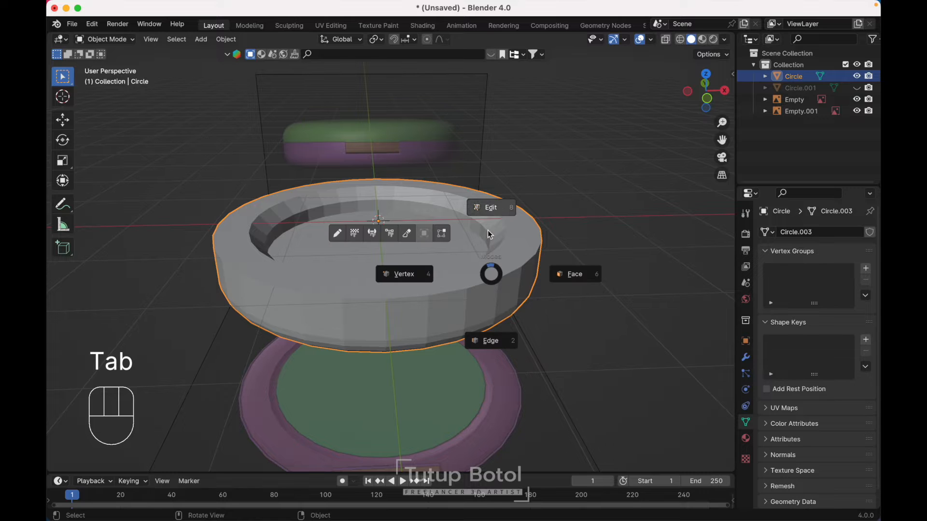
click(486, 225)
scroll(485, 223, up, 2)
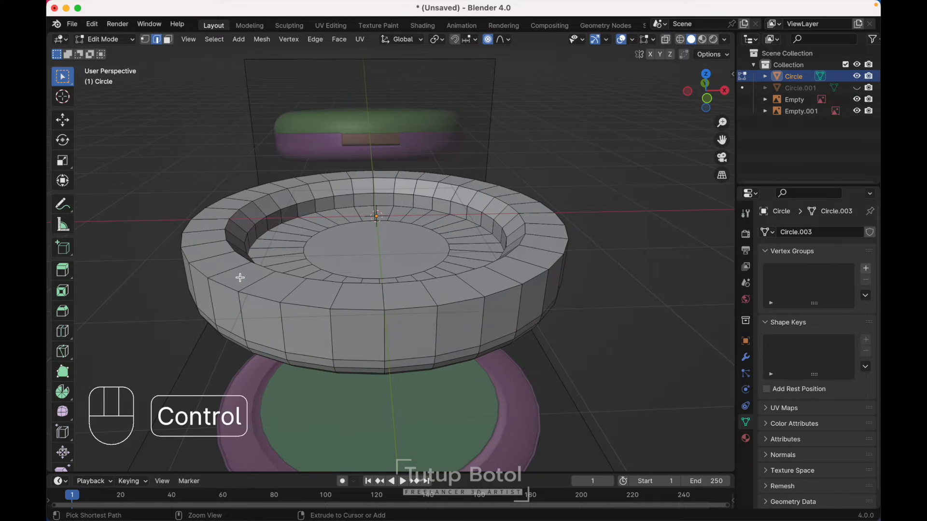
key(ctrl+r)
click(240, 278)
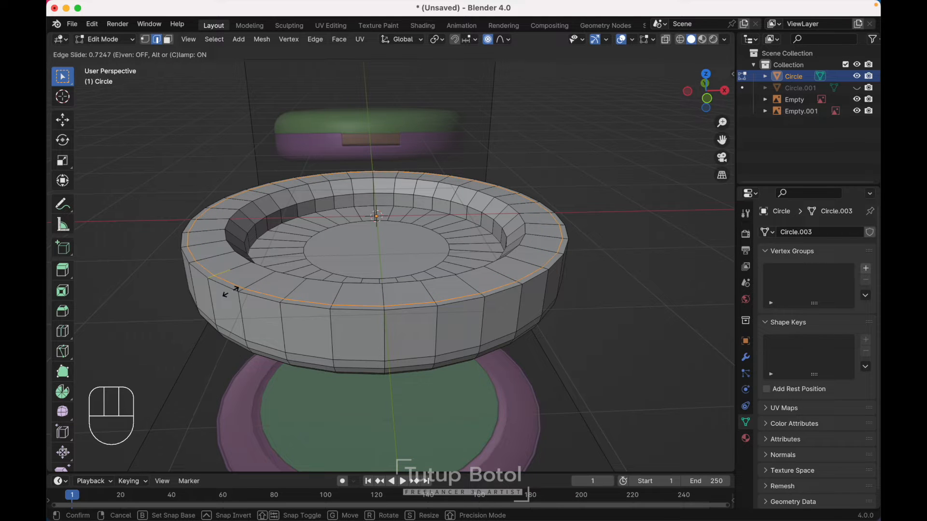
click(228, 293)
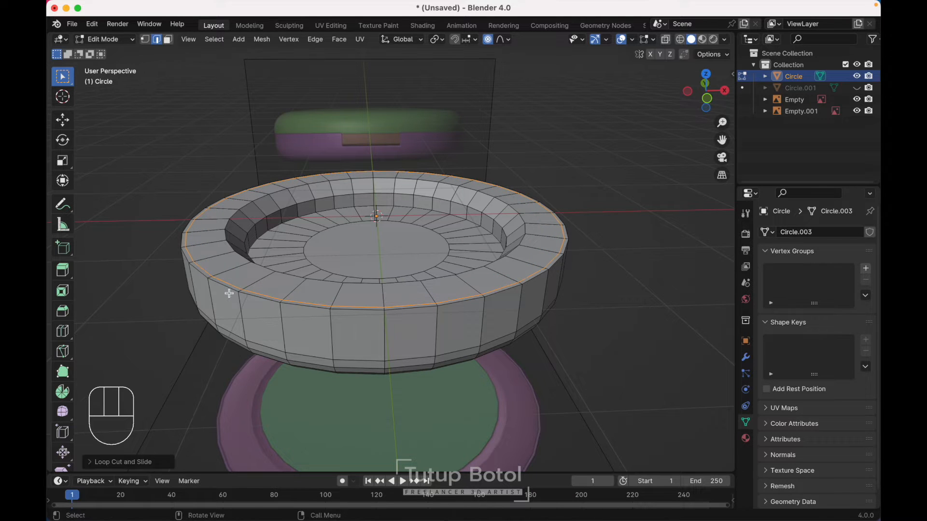
- Rip the base along the new edge loop and separate the linked rim and recessed interior as its own object
scroll(343, 287, right, 3)
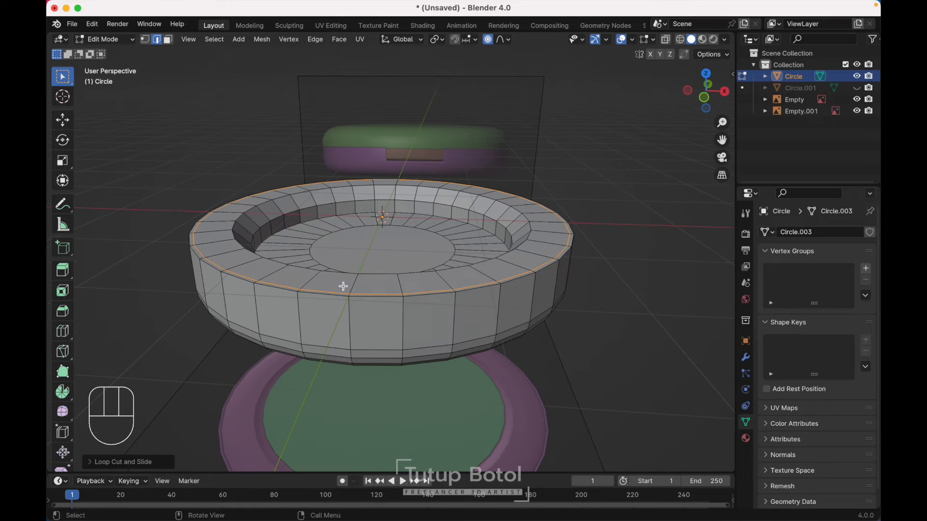
key(v)
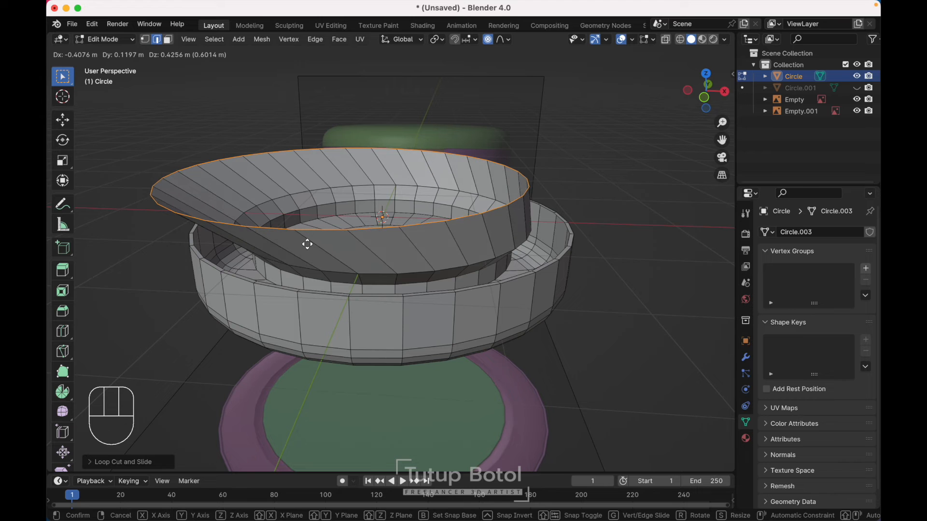
key(Escape)
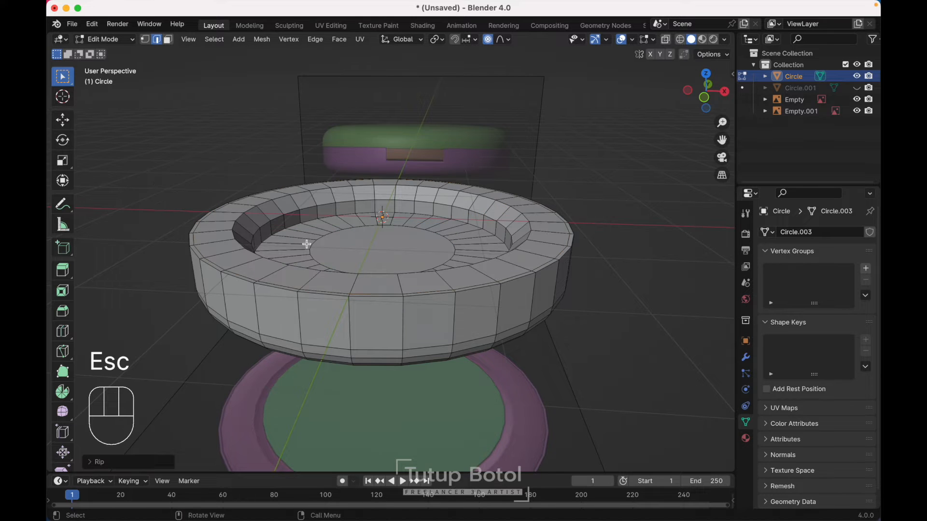
key(l)
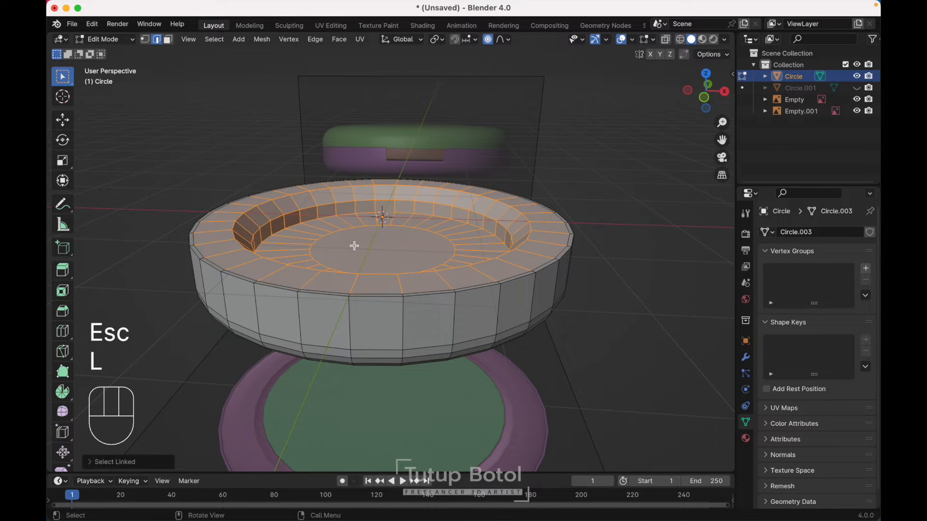
key(p)
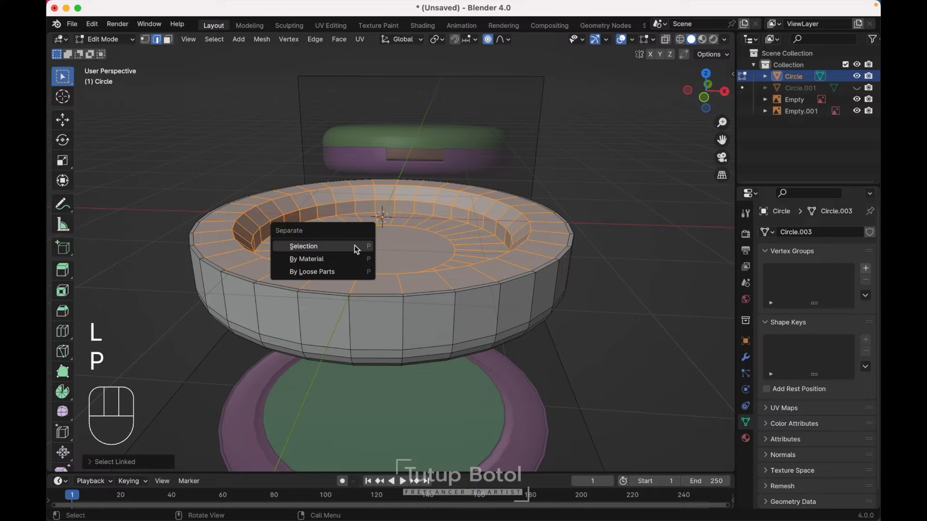
click(356, 248)
key(Tab)
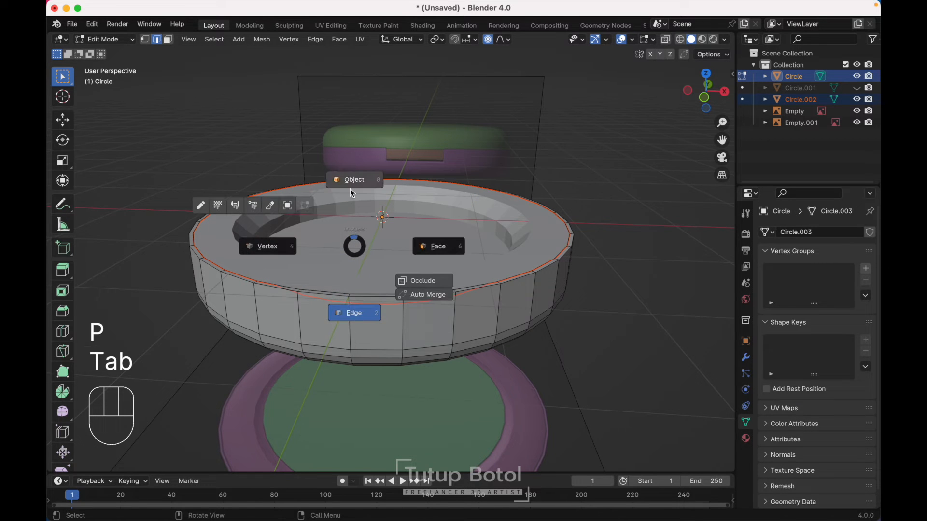
click(349, 189)
- Unhide the lid and try moving the recessed interior, the lid and the outer base to check they are separate
click(406, 222)
key(g)
key(Escape)
click(859, 88)
click(408, 215)
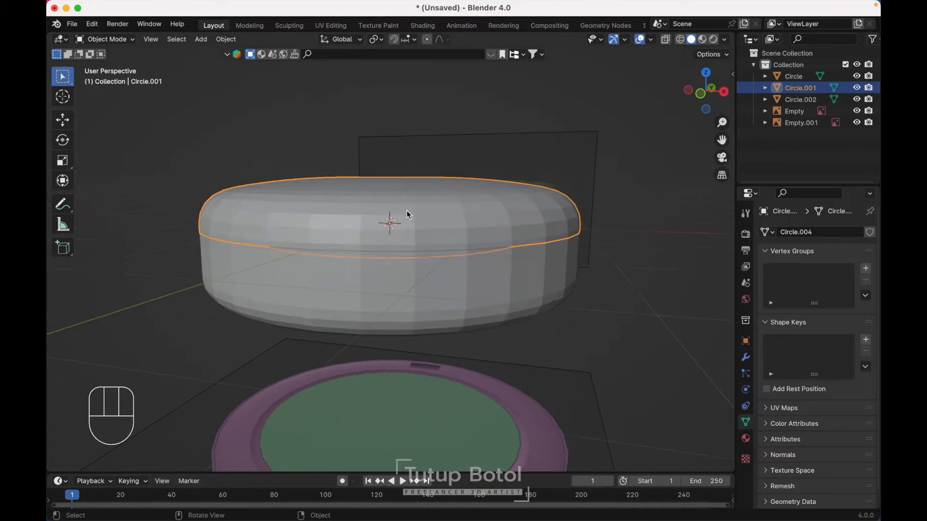
key(g)
key(Escape)
click(336, 284)
key(g)
key(Escape)
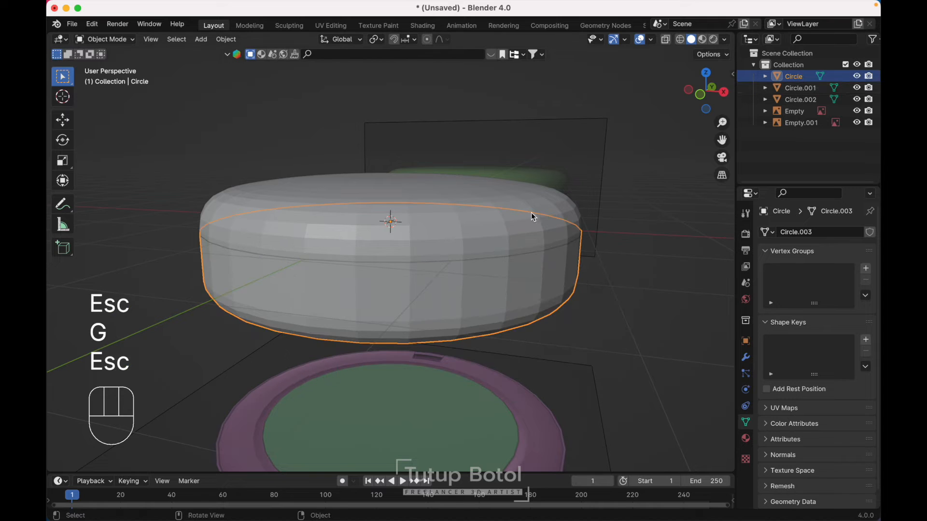
- Rename the lid object as top and the recessed interior object as middle
click(823, 89)
double_click(797, 90)
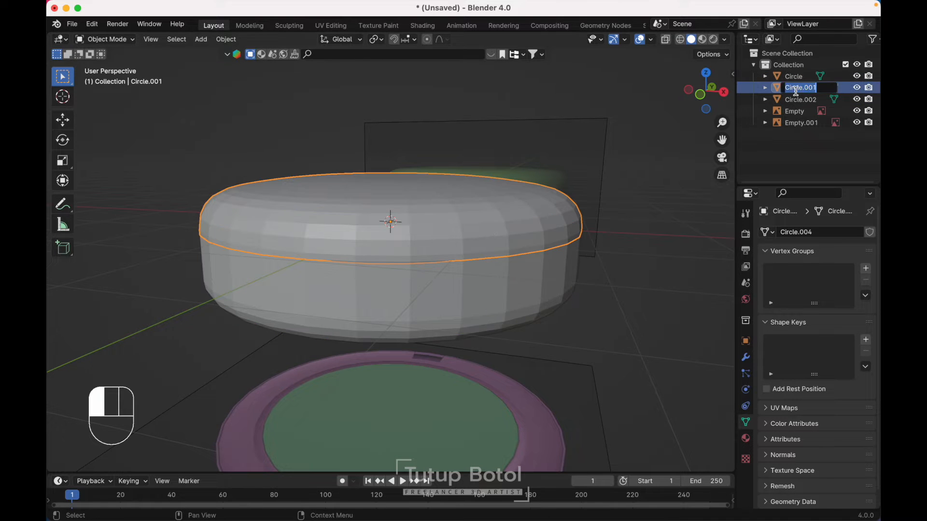
key(Return)
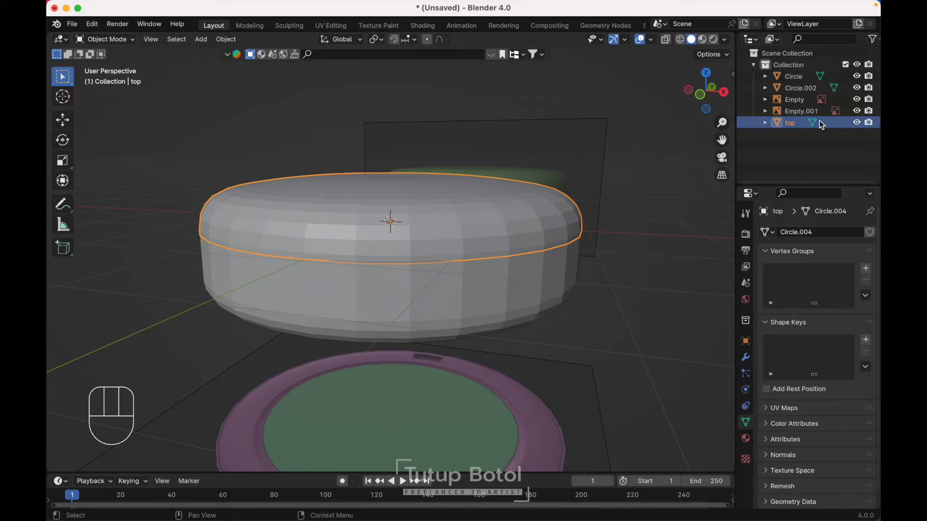
click(791, 88)
double_click(790, 89)
text(middle)
key(Return)
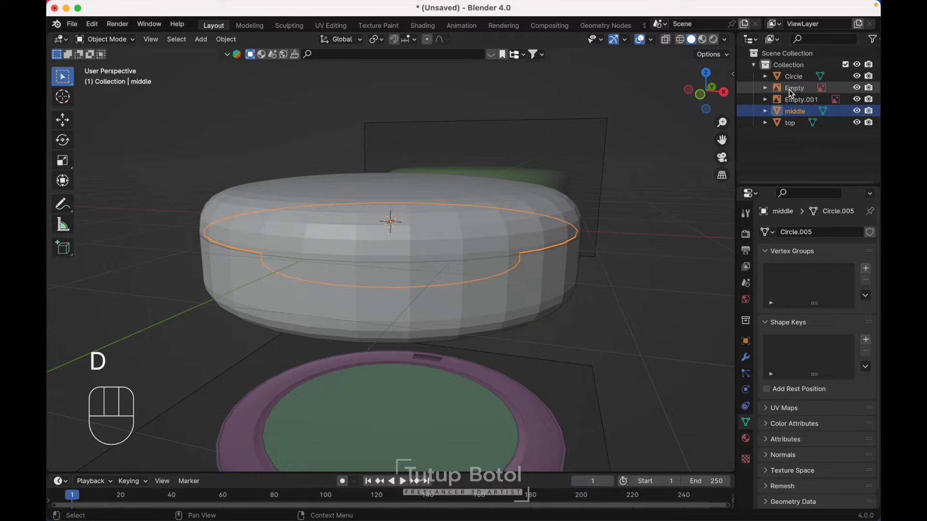
- Rename the outer base object as bottom
click(503, 309)
double_click(792, 77)
text(bot)
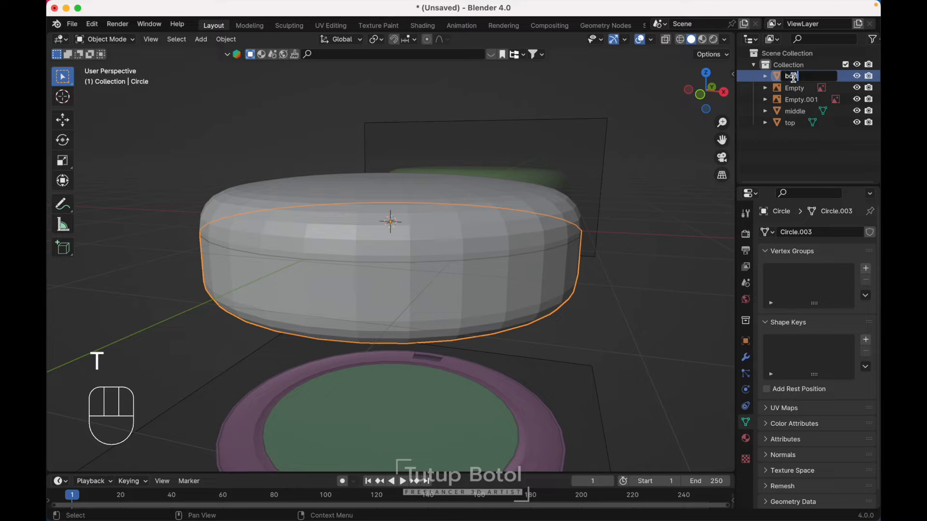
text(tom)
key(Return)
- Select the lid and hide it to expose the recessed interior of the compact
key(grave)
scroll(328, 169, up, 10)
click(423, 251)
key(g)
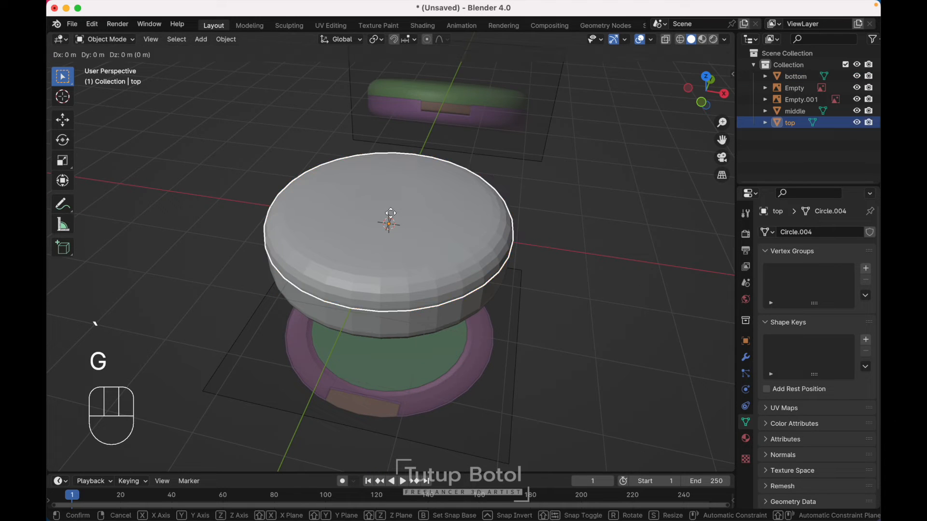
key(Escape)
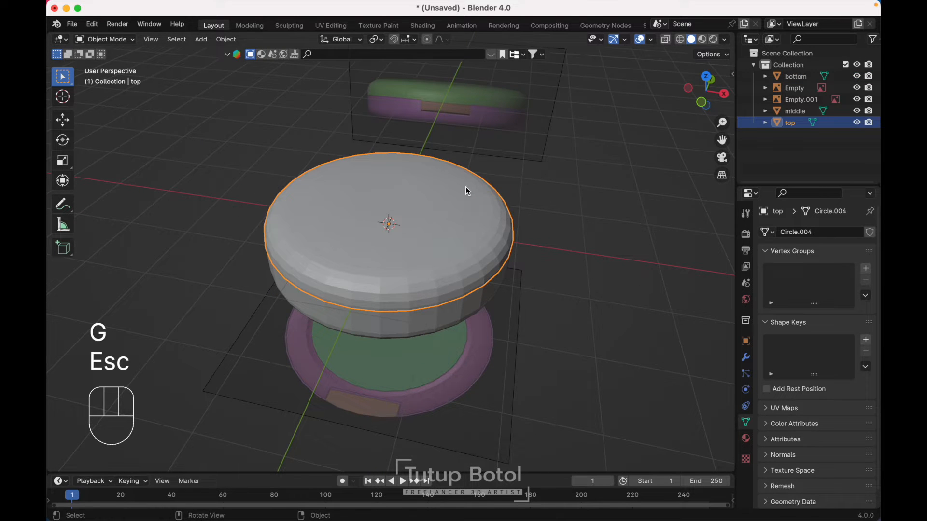
key(h)
scroll(465, 186, up, 10)
- Edit the middle object and add an edge loop around its rim, slid close to the outer edge
click(327, 292)
scroll(327, 292, up, 10)
key(grave)
scroll(320, 236, down, 8)
scroll(322, 239, down, 5)
key(g)
key(Escape)
key(Tab)
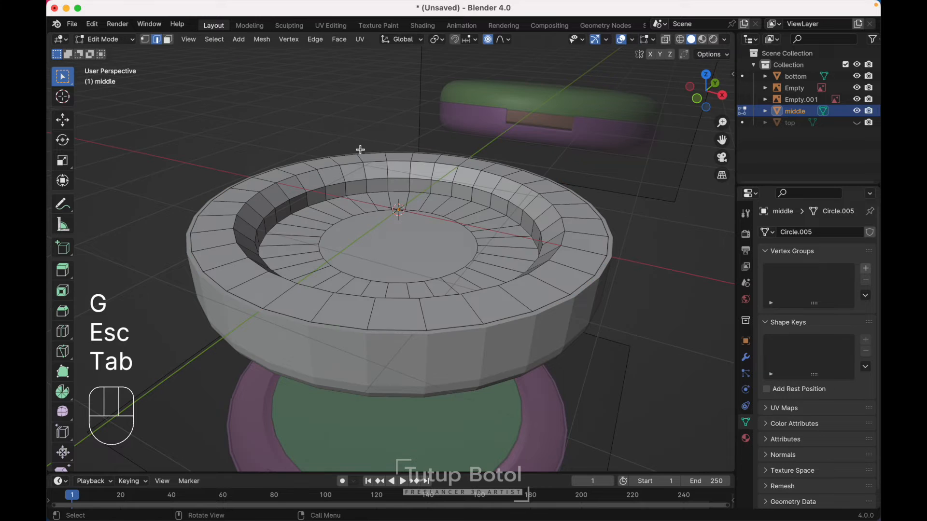
scroll(157, 244, up, 2)
key(ctrl+r)
click(158, 244)
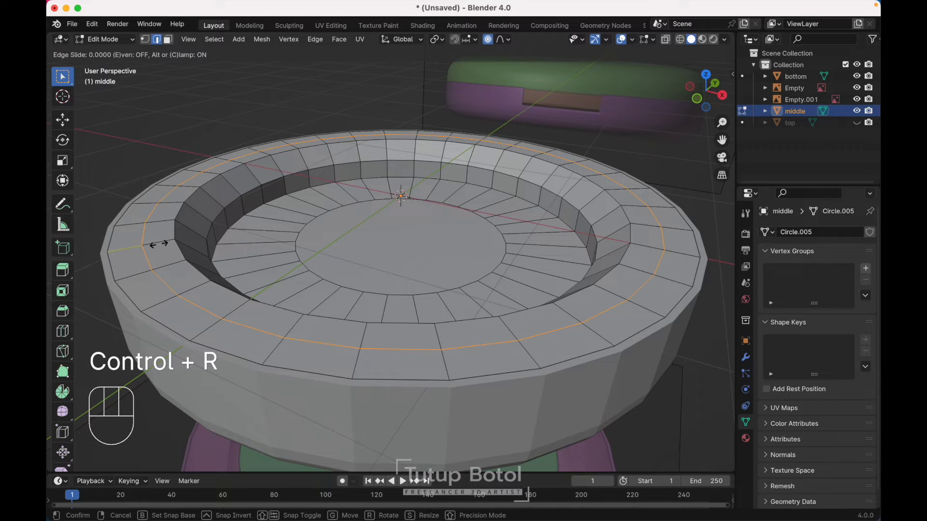
click(136, 241)
- Select the inner upper edge loop where the middle object's rim meets the recess
middle_drag(137, 241, 164, 229)
key(alt)
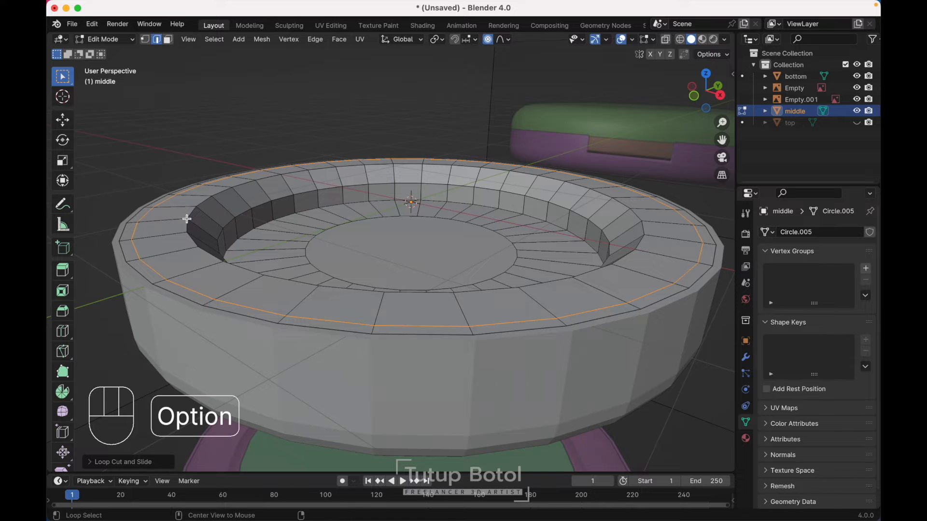
alt+click(186, 218)
key(g)
key(z)
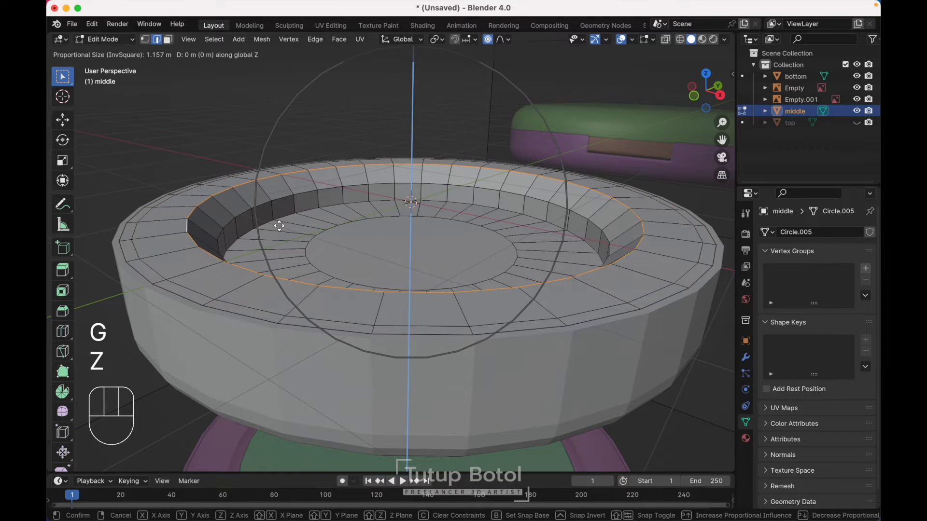
key(Escape)
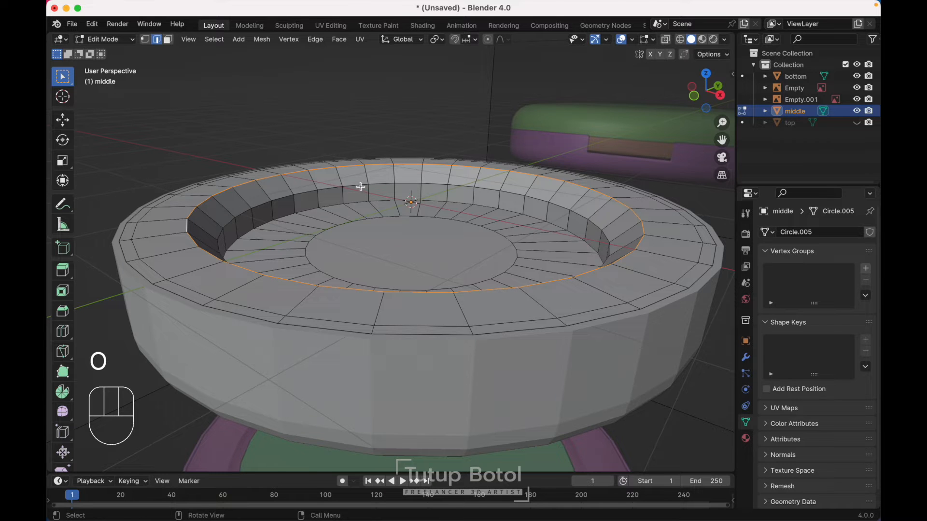
- With proportional editing off, raise the rim's selected inner edge loop slightly along Z
key(g)
key(z)
key(shift)
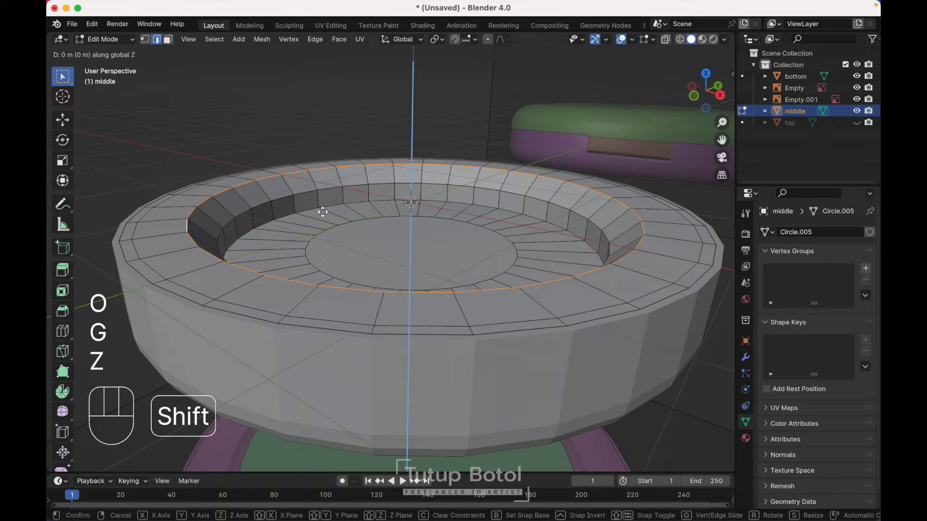
click(317, 120)
middle_drag(317, 120, 316, 120)
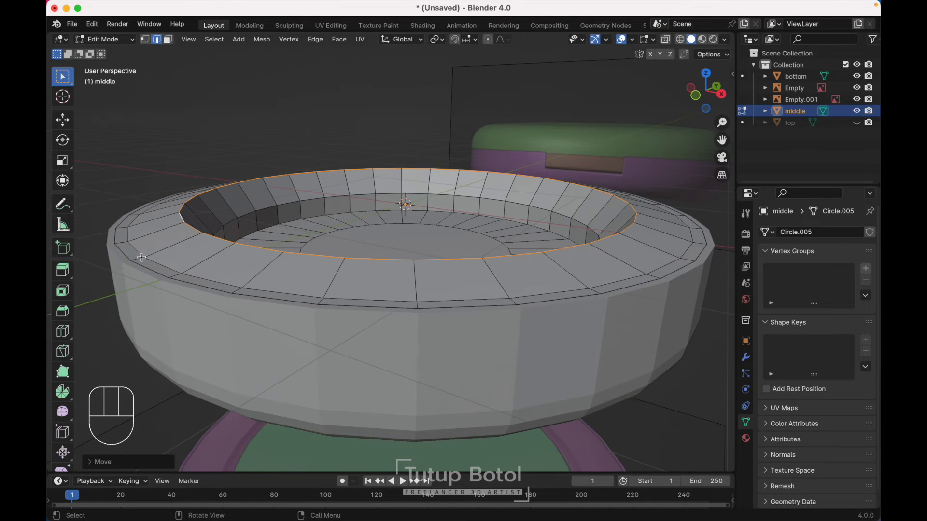
- Edit the bottom object and extrude its open upper edge loop about 0.057 m downward along Z
key(Tab)
middle_drag(141, 258, 295, 232)
click(279, 391)
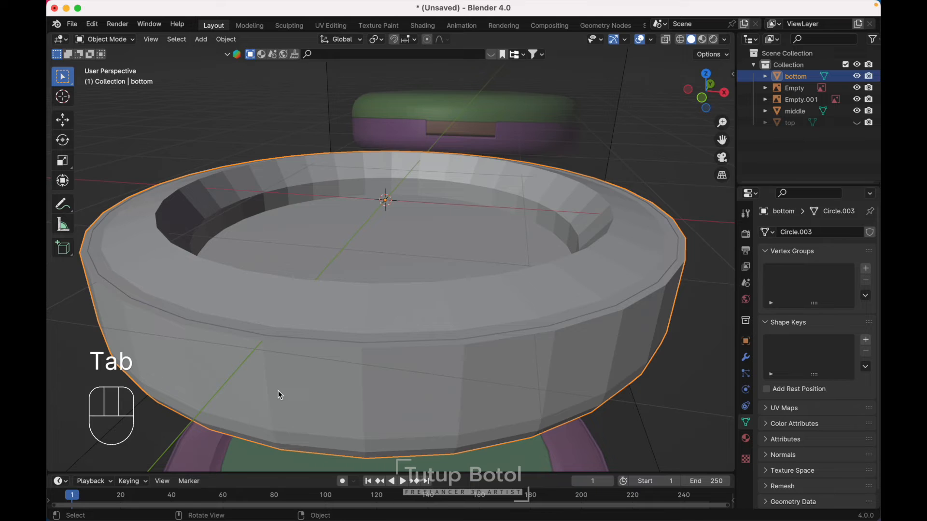
key(g)
key(Escape)
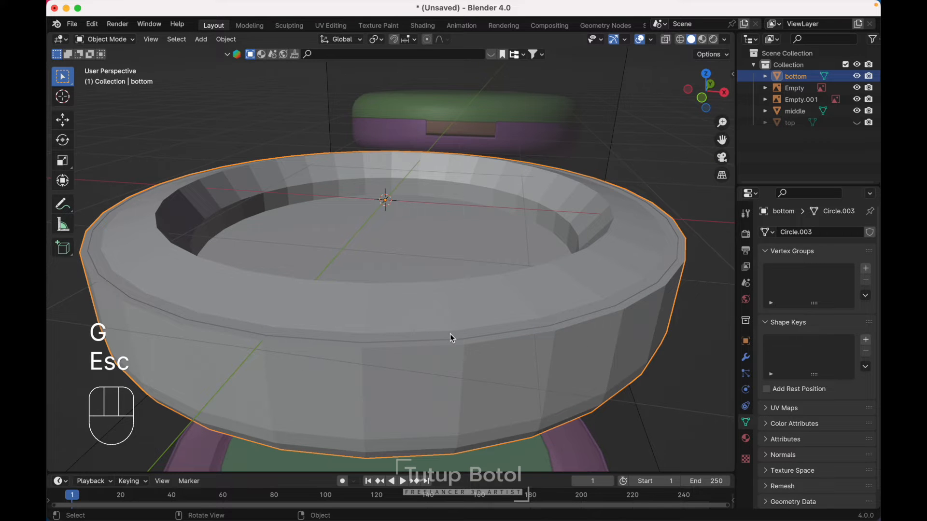
key(Tab)
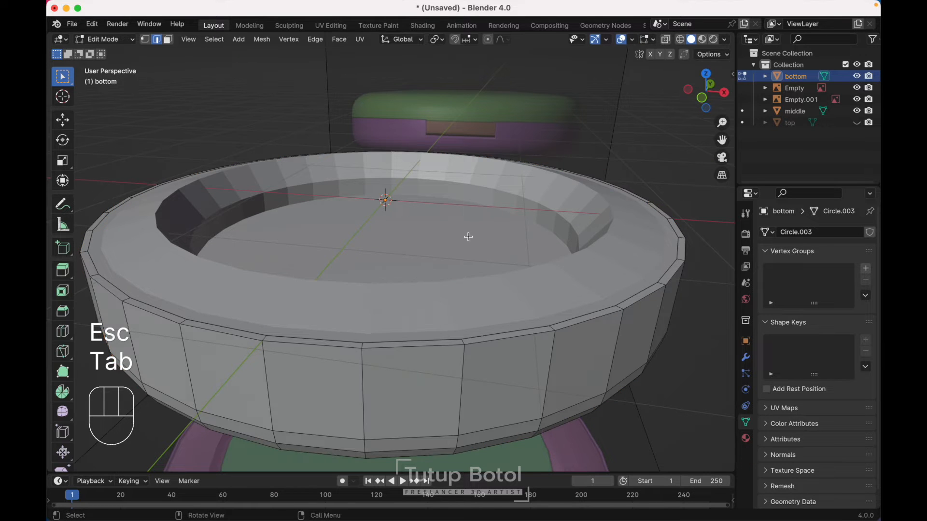
key(alt+z)
alt+drag(468, 236, 242, 242)
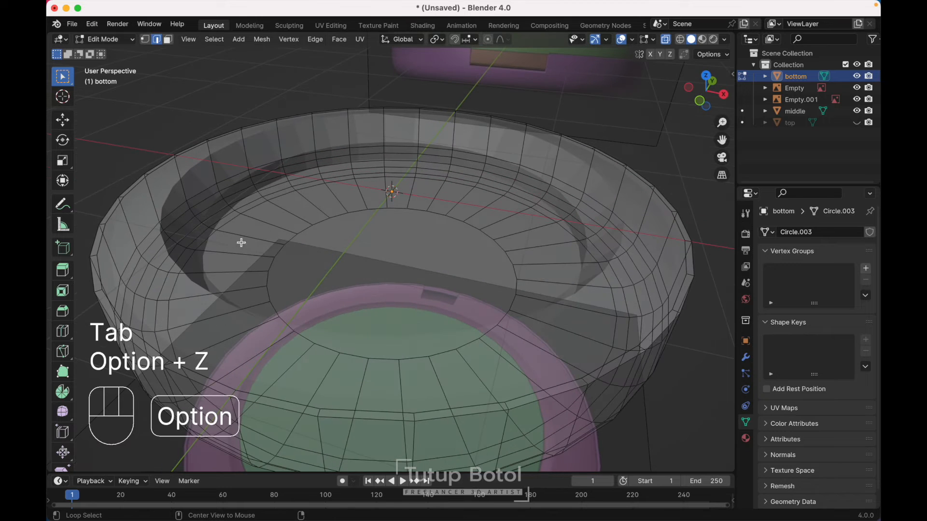
alt+click(113, 211)
scroll(112, 210, down, 5)
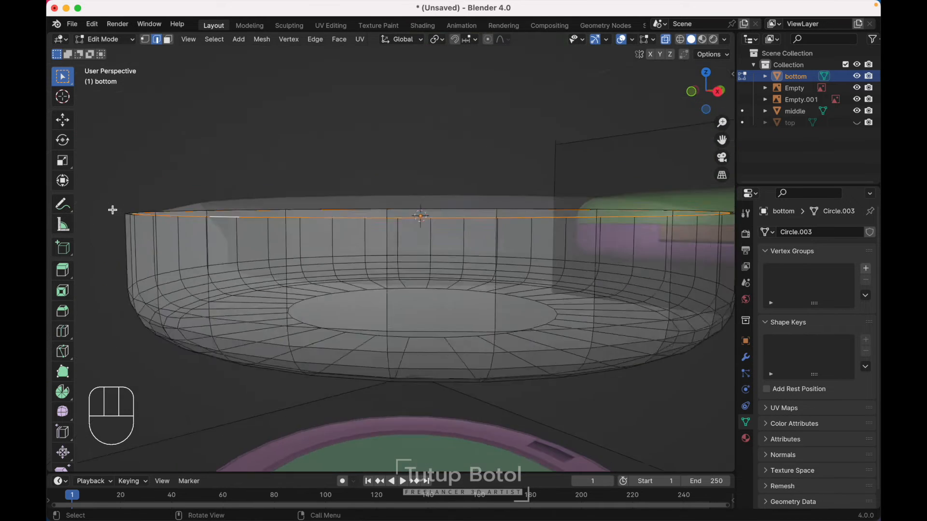
scroll(112, 210, up, 3)
key(e)
key(z)
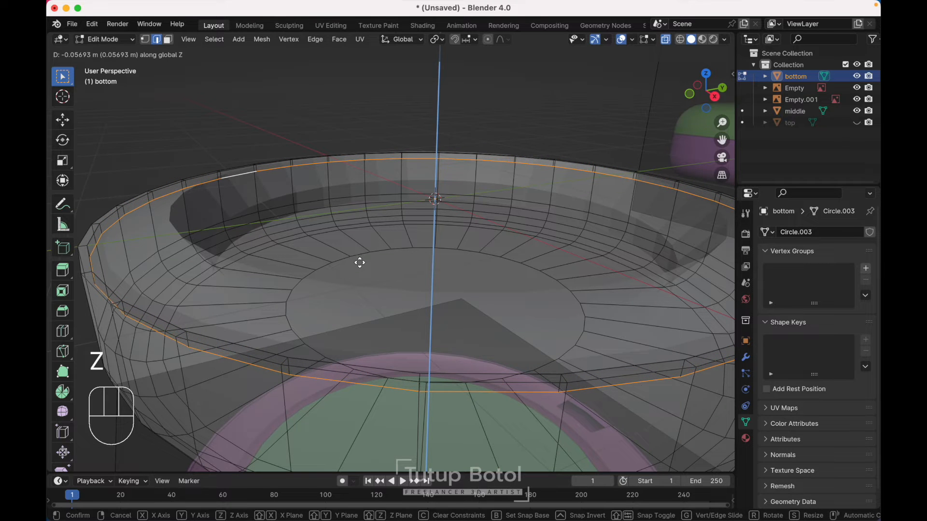
click(360, 263)
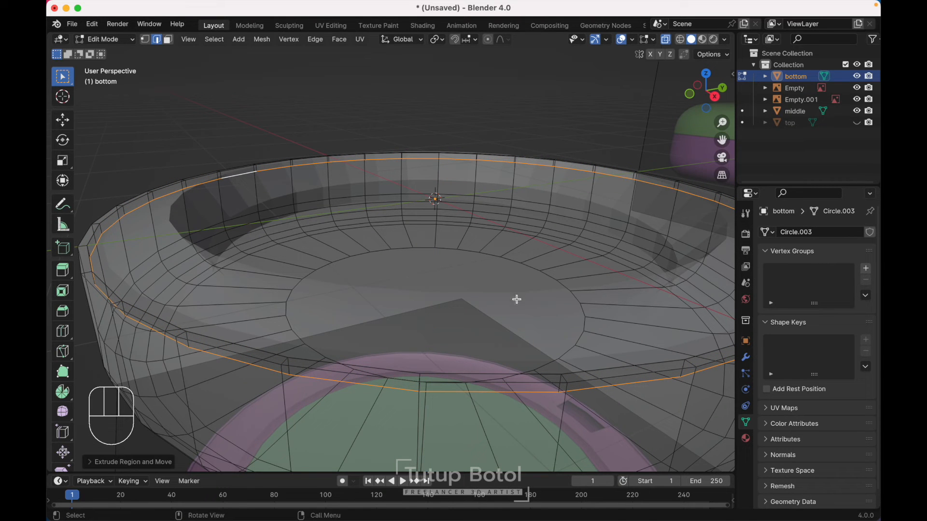
- Extrude the bottom's lowered edge loop again, scale it slightly inward to form a ledge, and return to Object Mode
key(e)
key(s)
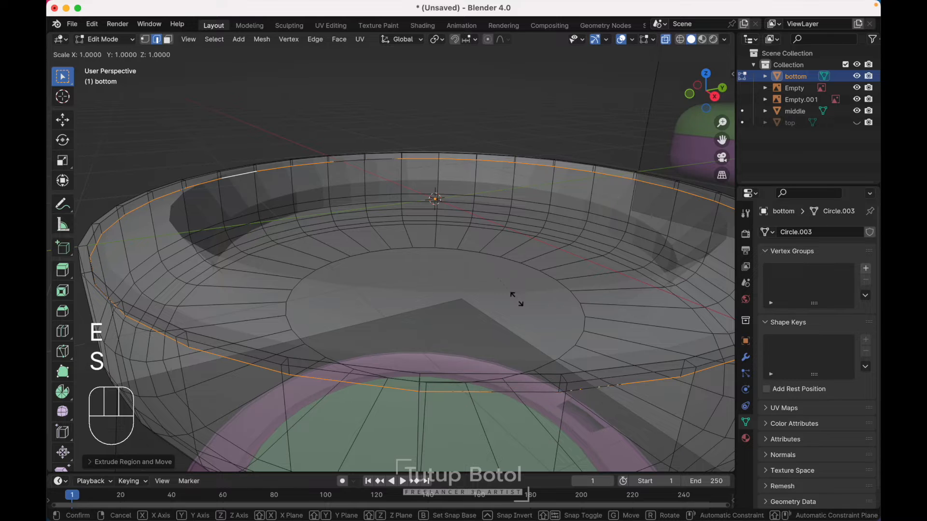
click(515, 300)
middle_drag(515, 299, 511, 300)
key(Tab)
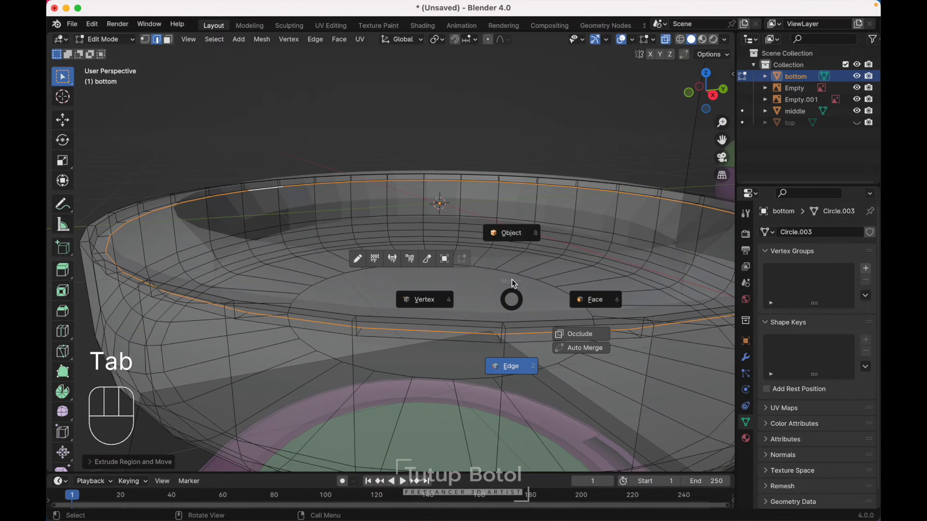
click(513, 254)
- Edit the middle object and scale the outer edge loop of its rim slightly
click(513, 255)
key(g)
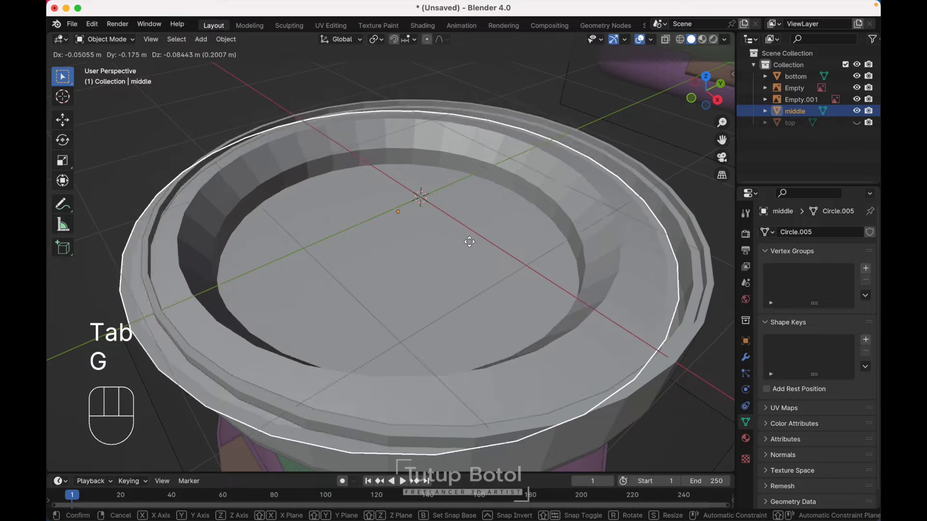
key(Escape)
key(Tab)
click(477, 153)
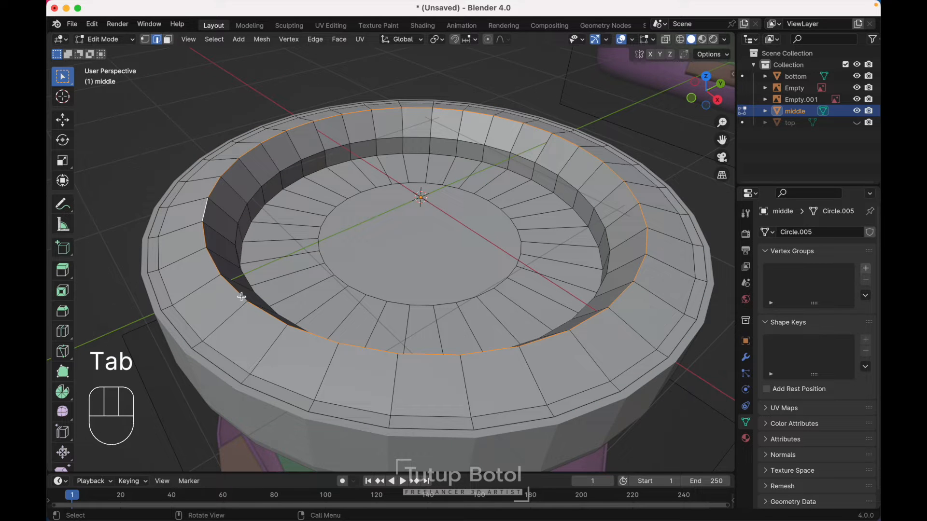
alt+click(177, 338)
key(s)
middle_drag(653, 404, 663, 396)
click(662, 397)
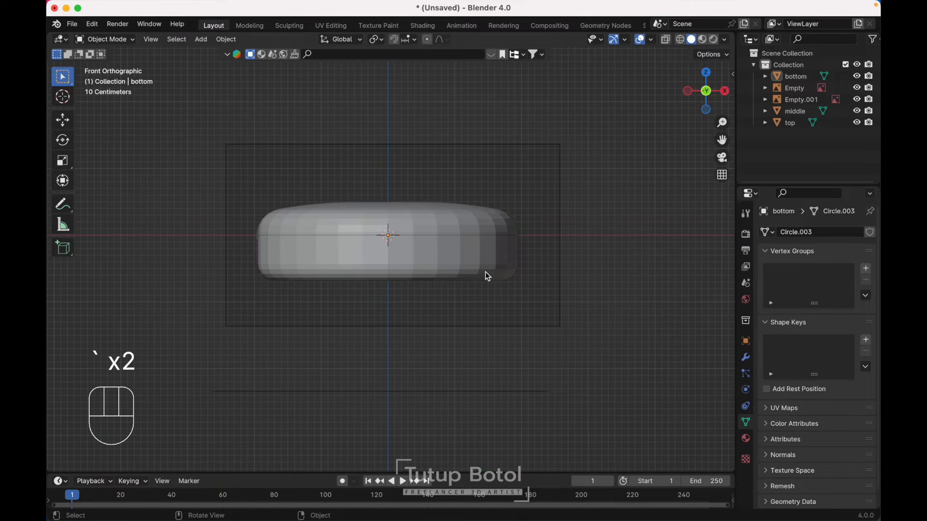
- Add a cube and move it along Y to the front edge of the compact in top view
middle_drag(485, 272, 485, 271)
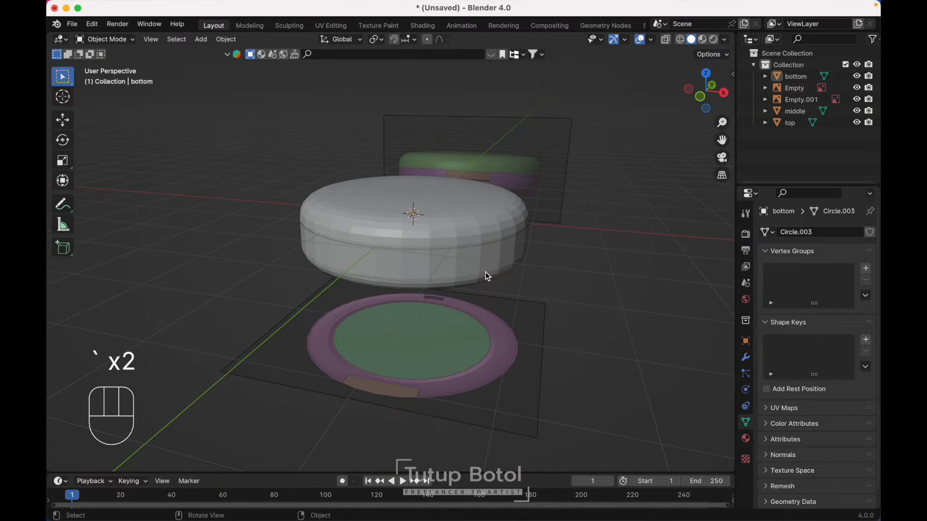
key(shift+a)
mouse_move(494, 272)
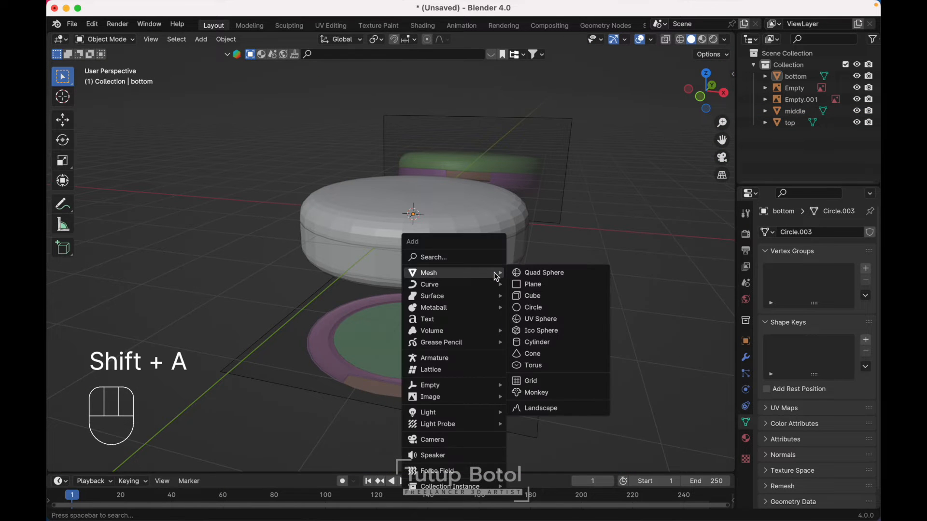
click(539, 295)
middle_drag(537, 292, 536, 291)
key(grave)
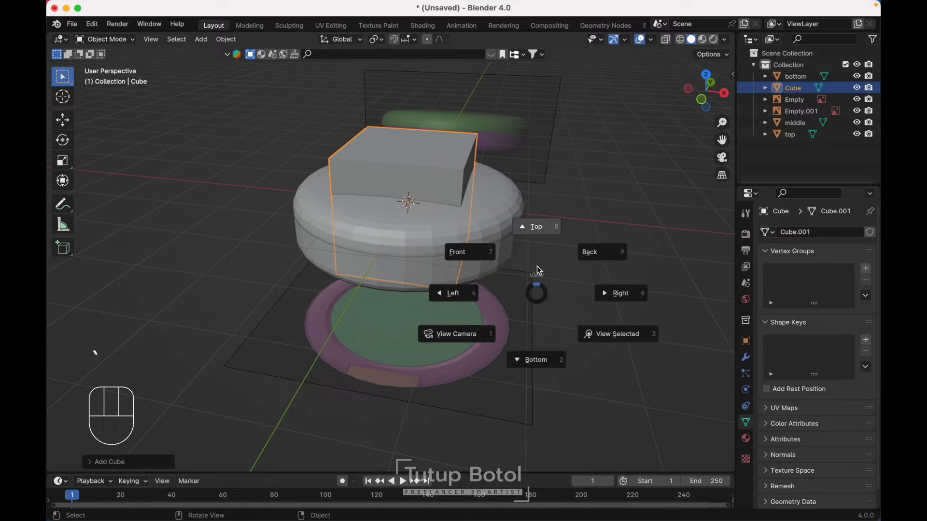
click(537, 226)
key(g)
key(y)
click(443, 291)
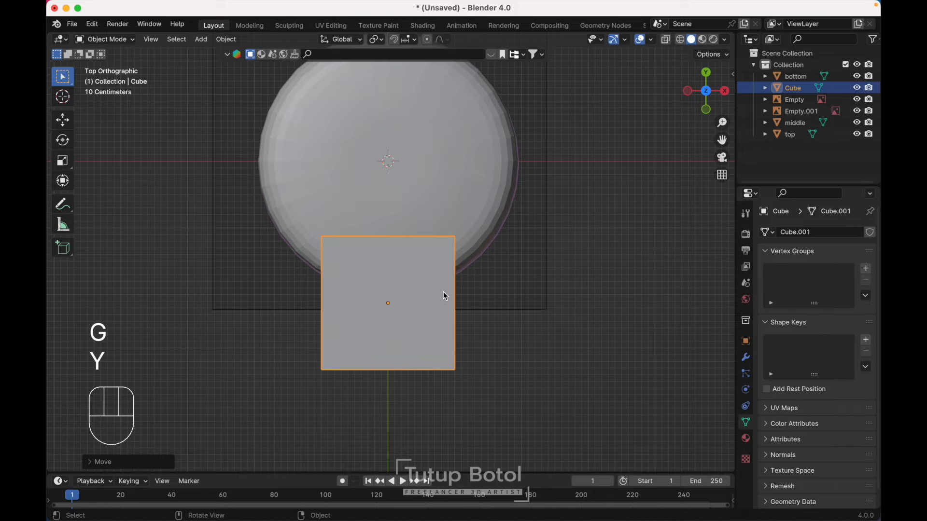
- Scale the cube to about 0.58 and shift it along Y to line up with the brown clasp in the top reference
key(alt+z)
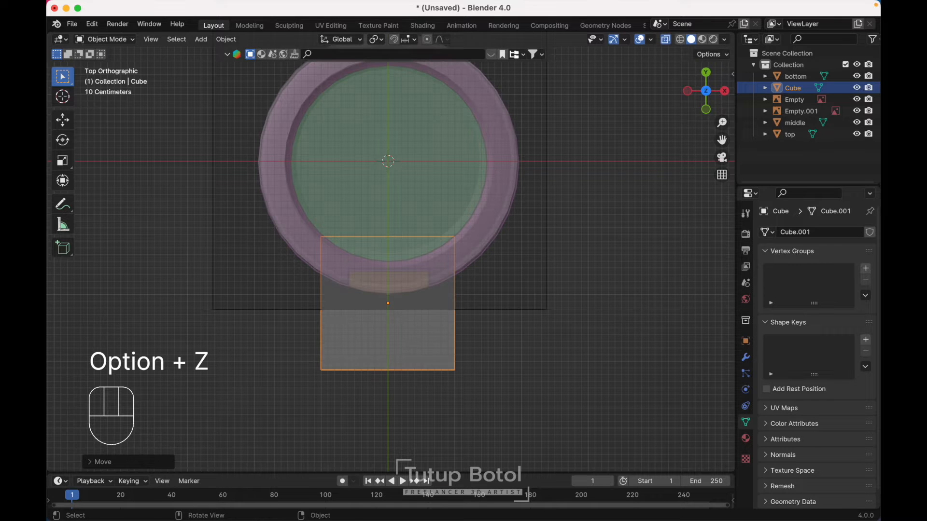
key(s)
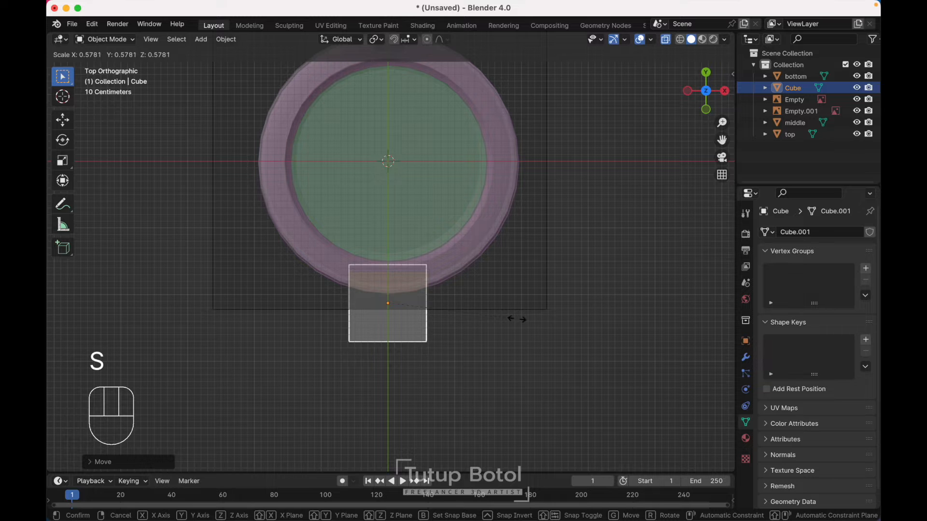
click(516, 319)
scroll(516, 319, up, 3)
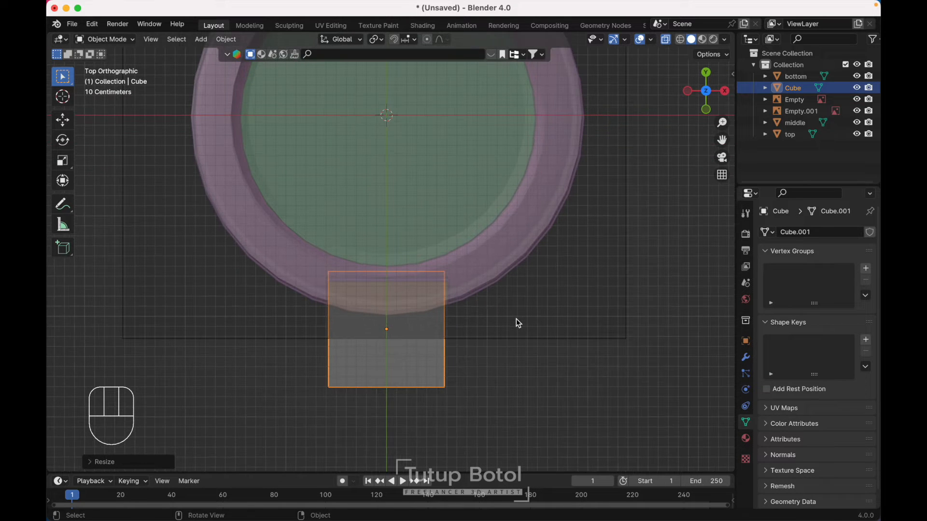
key(g)
key(y)
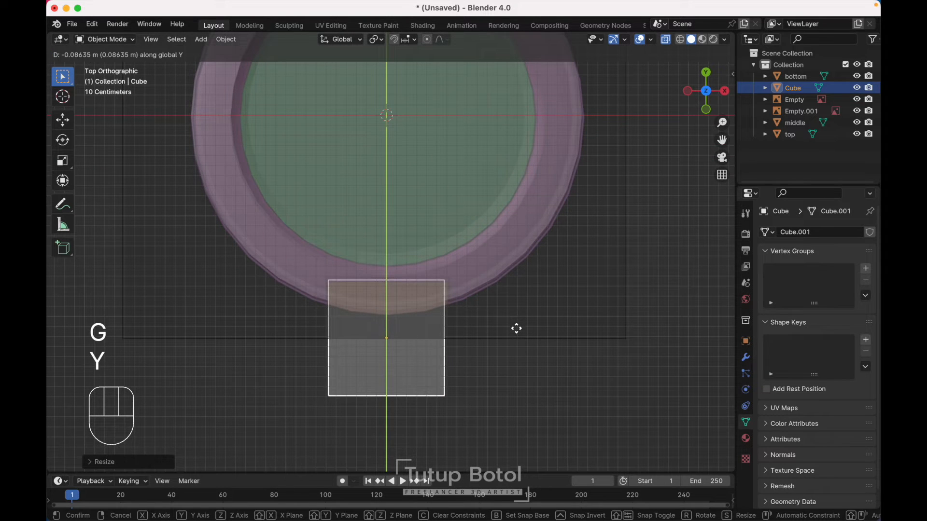
click(516, 327)
middle_drag(516, 324, 518, 328)
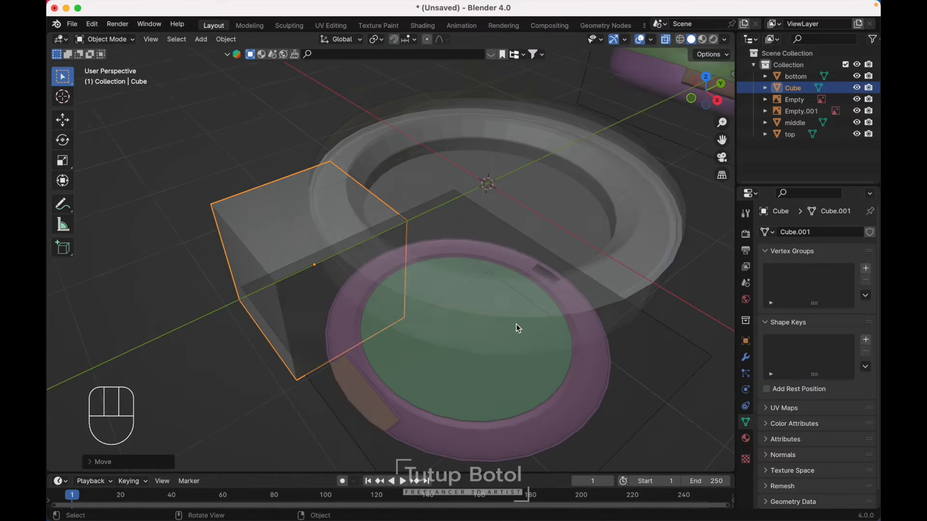
key(grave)
click(598, 332)
key(alt+z)
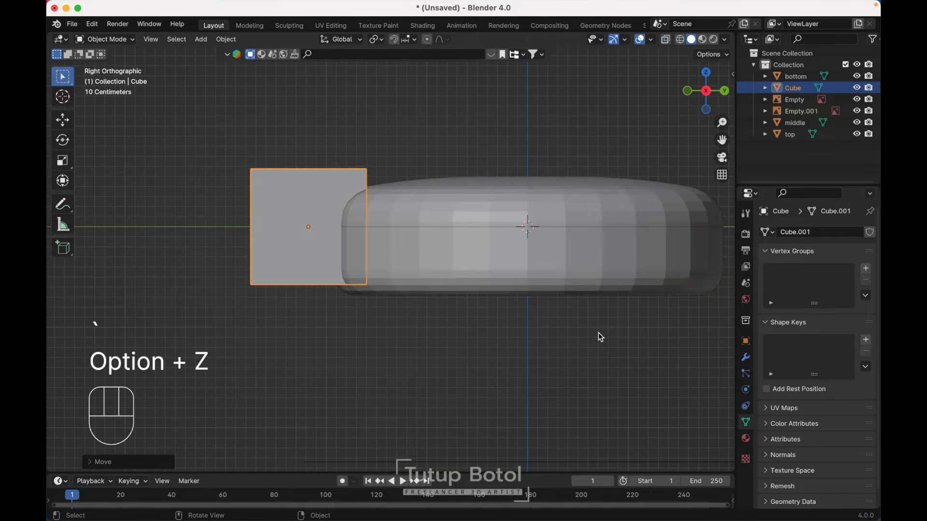
key(alt+z)
key(s)
key(z)
key(Escape)
- Move the cube upward along Z at the front of the compact
key(g)
key(z)
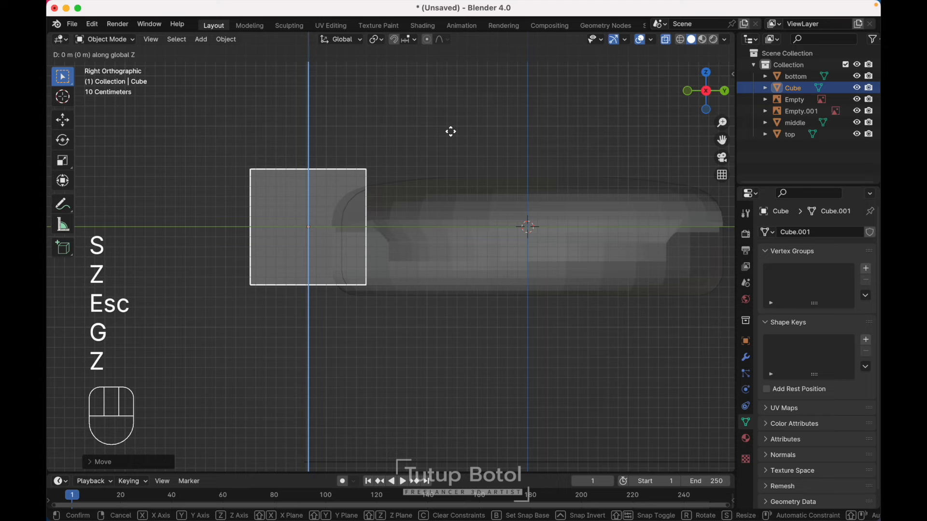
click(448, 107)
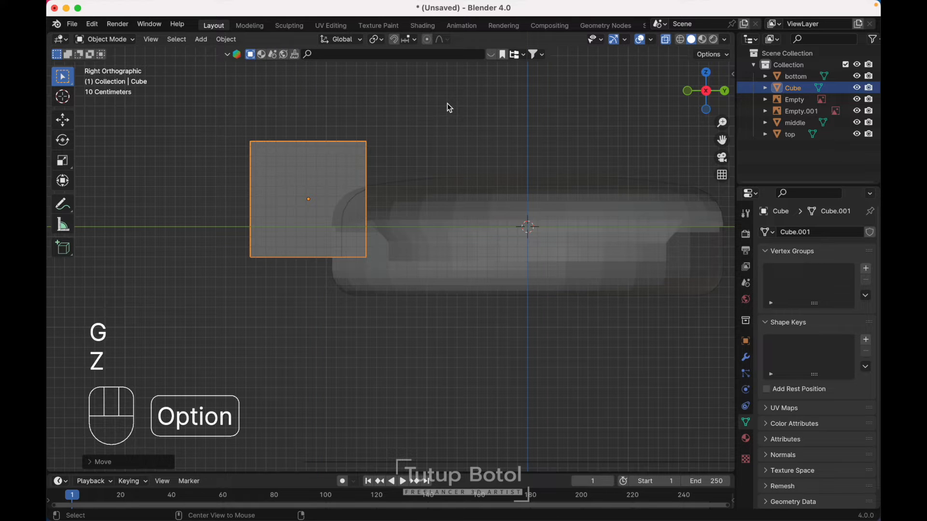
key(alt+z)
key(alt+z)
alt+middle_drag(447, 103, 368, 91)
- Lower the cube about 0.05 m along Z to line up with the brown clasp in the front reference
key(grave)
click(380, 104)
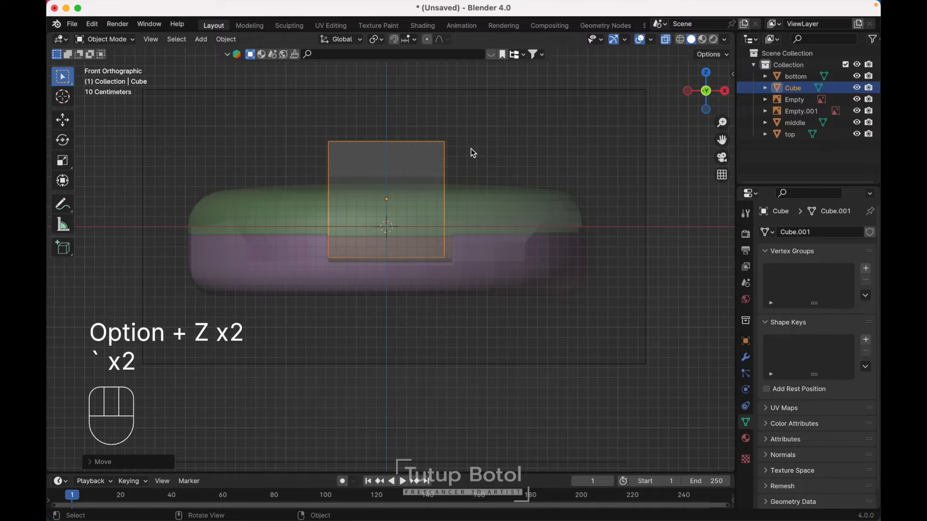
key(g)
key(z)
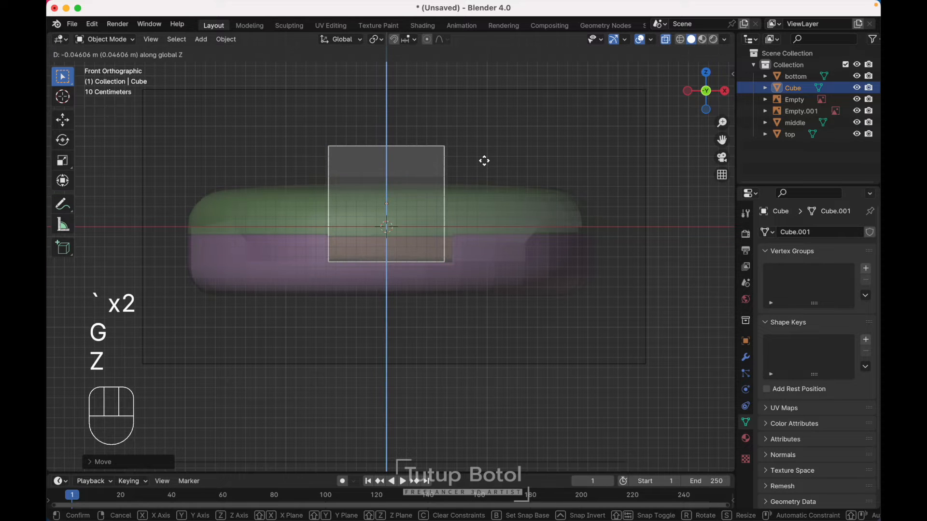
click(486, 164)
key(alt+z)
middle_drag(485, 160, 485, 160)
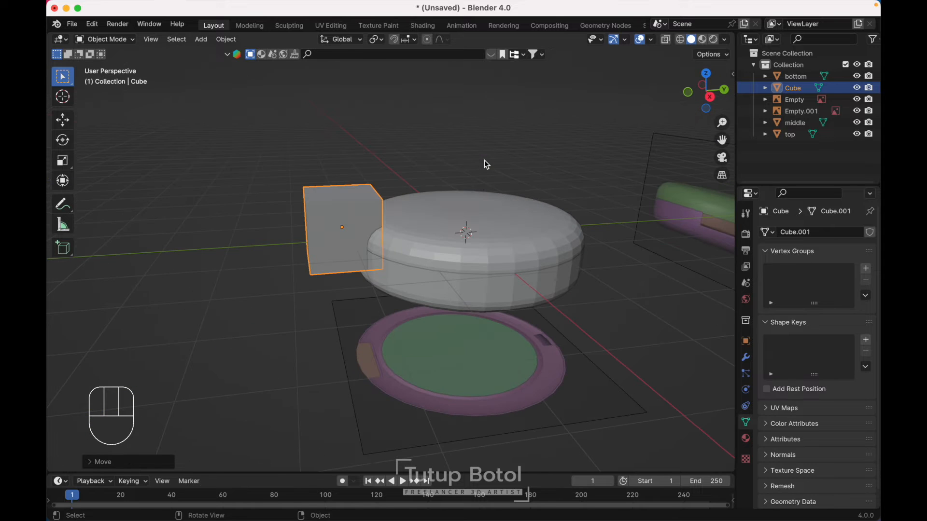
- Add a Boolean modifier set to Difference to the bottom object, using the cube as the cutter
click(466, 282)
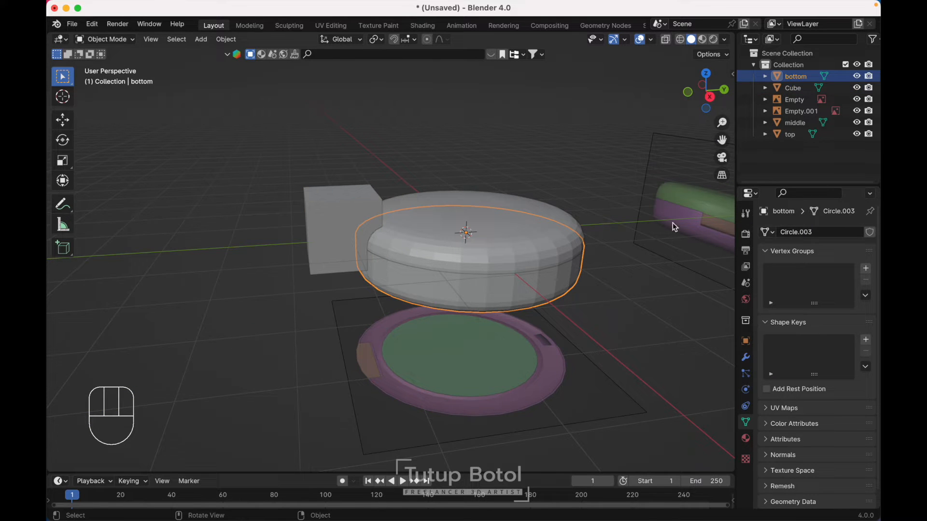
click(746, 357)
click(788, 237)
mouse_move(726, 276)
click(648, 298)
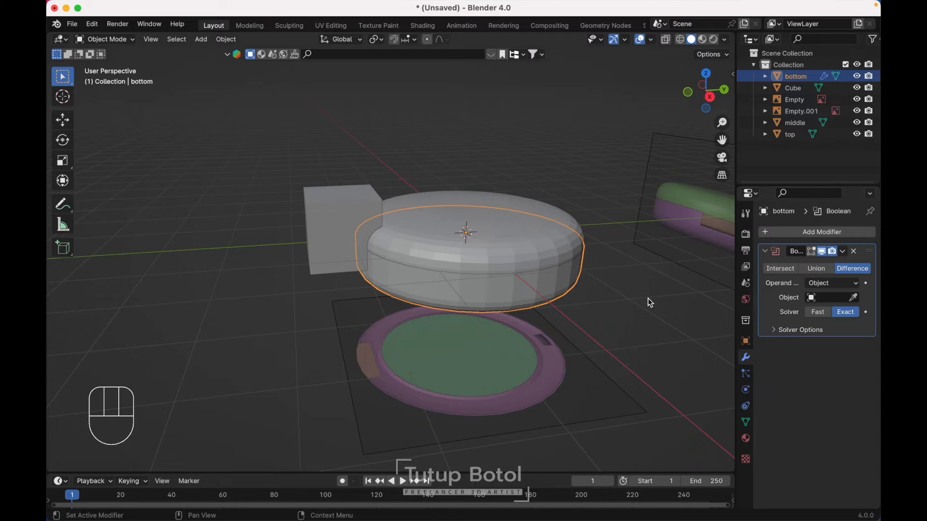
click(854, 297)
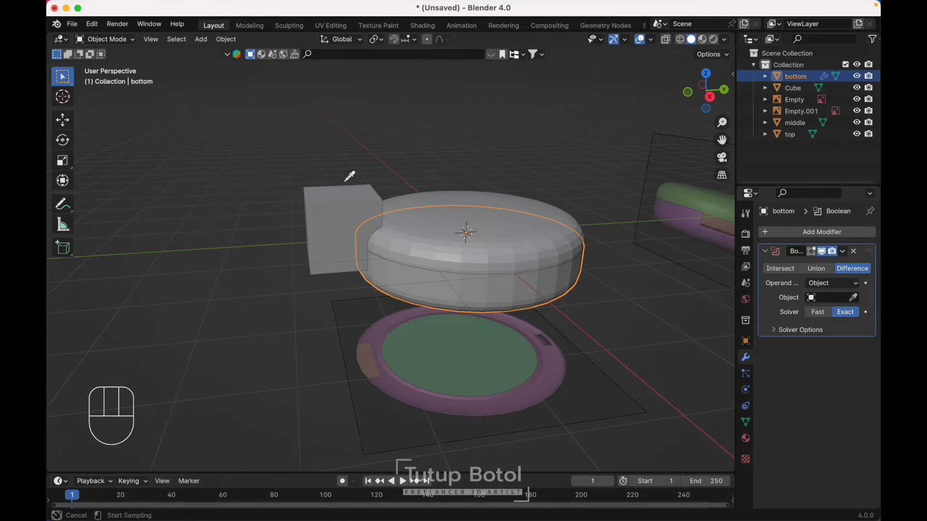
click(334, 214)
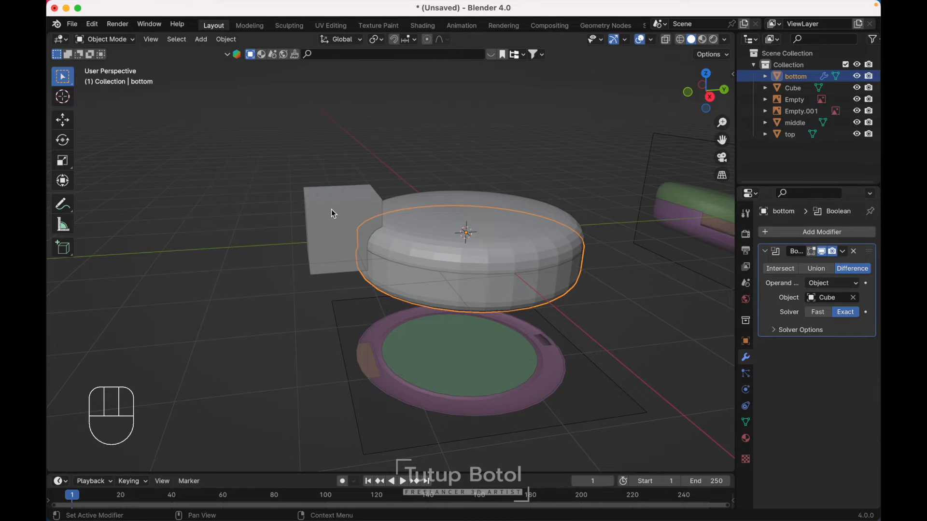
- Hide the top object and add a Boolean Difference modifier to the middle object, using the cube as the cutter
click(470, 246)
key(h)
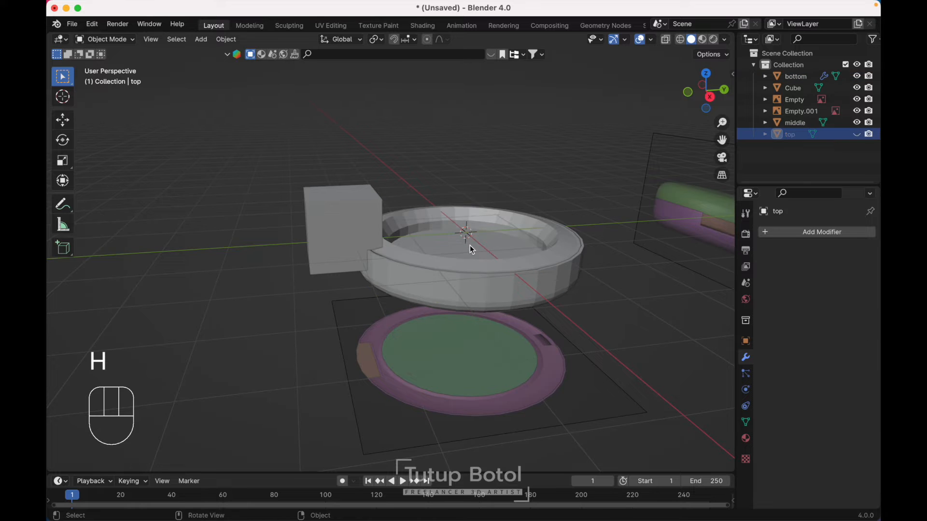
click(500, 257)
click(806, 233)
mouse_move(806, 234)
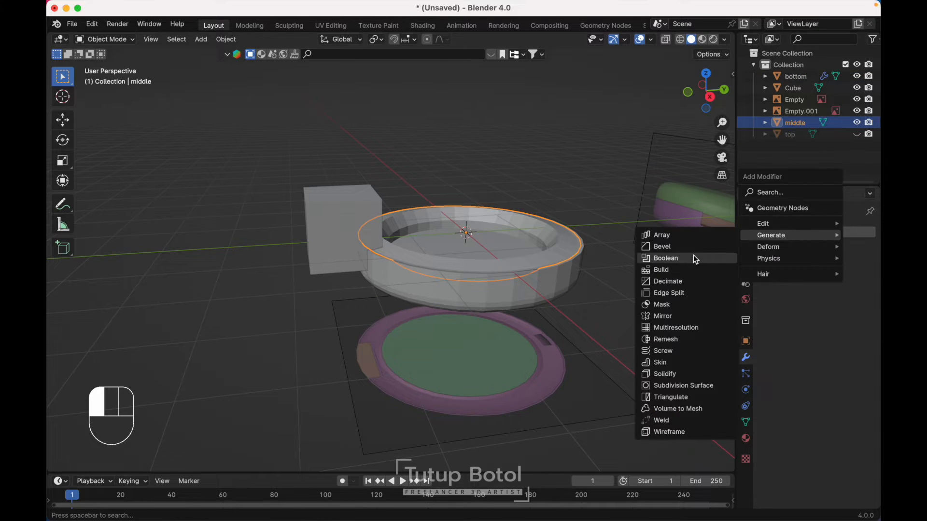
click(685, 255)
click(855, 298)
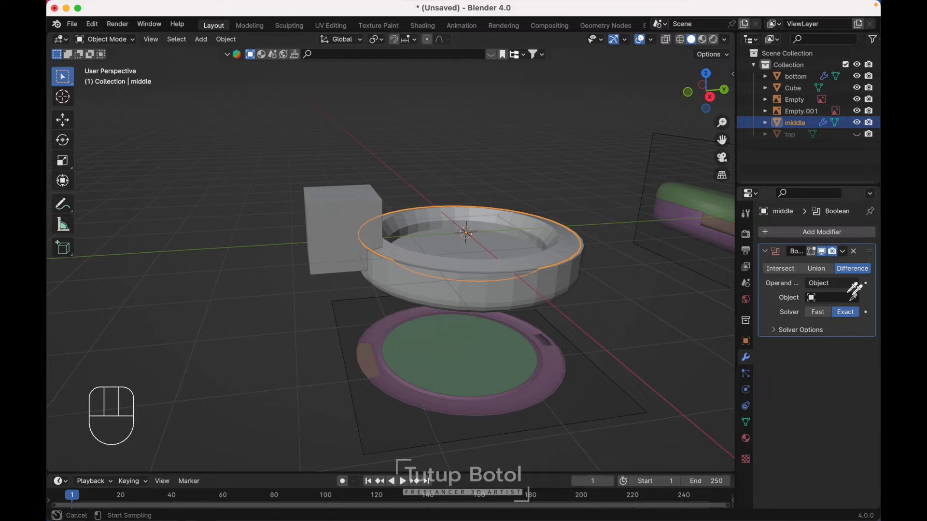
click(345, 204)
- Hide the cube and examine the clasp notch cut into the front of the compact
click(345, 205)
key(h)
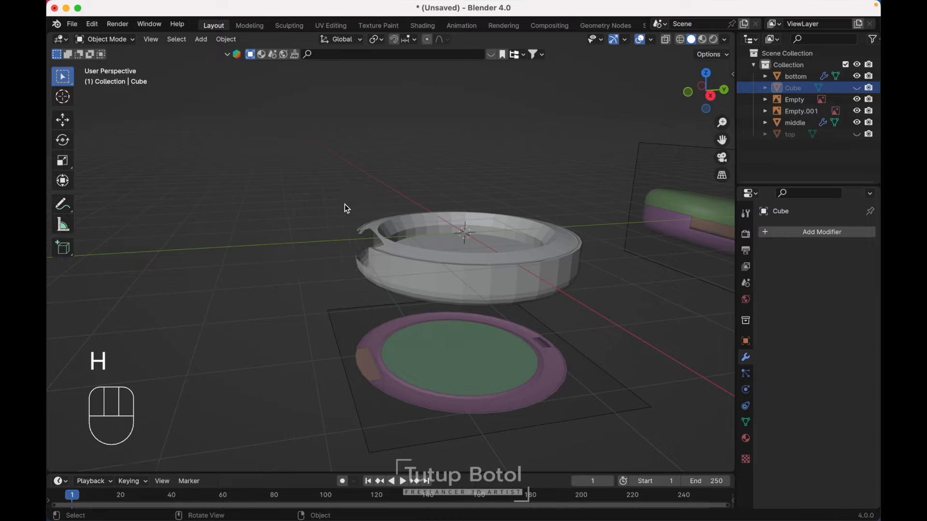
scroll(344, 204, left, 10)
scroll(344, 204, up, 4)
scroll(344, 205, left, 8)
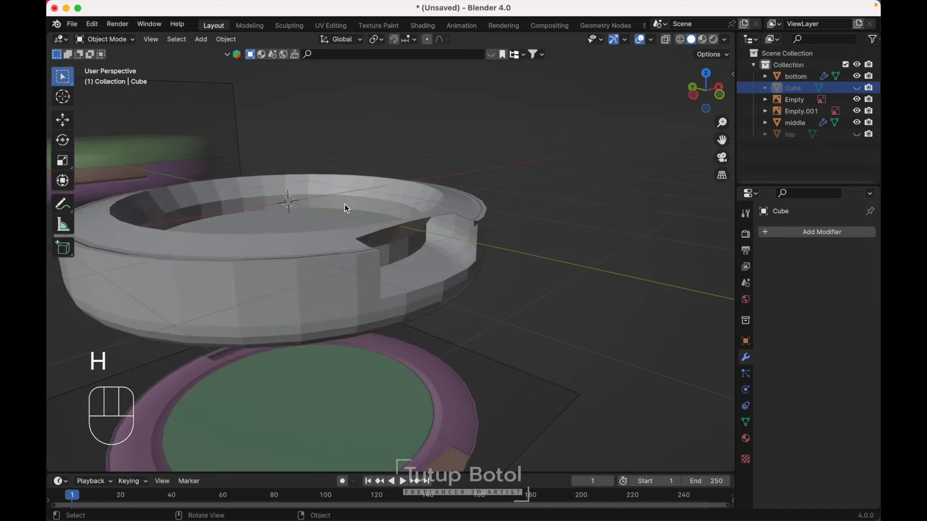
scroll(345, 204, right, 8)
scroll(344, 208, left, 3)
- Duplicate the middle and bottom objects together, leaving the copies in place
click(397, 286)
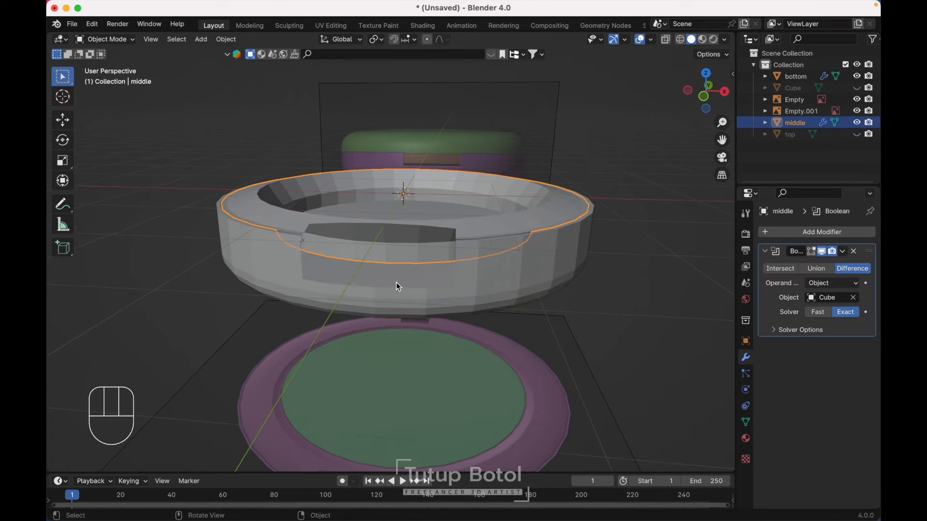
scroll(398, 287, left, 5)
key(g)
key(Escape)
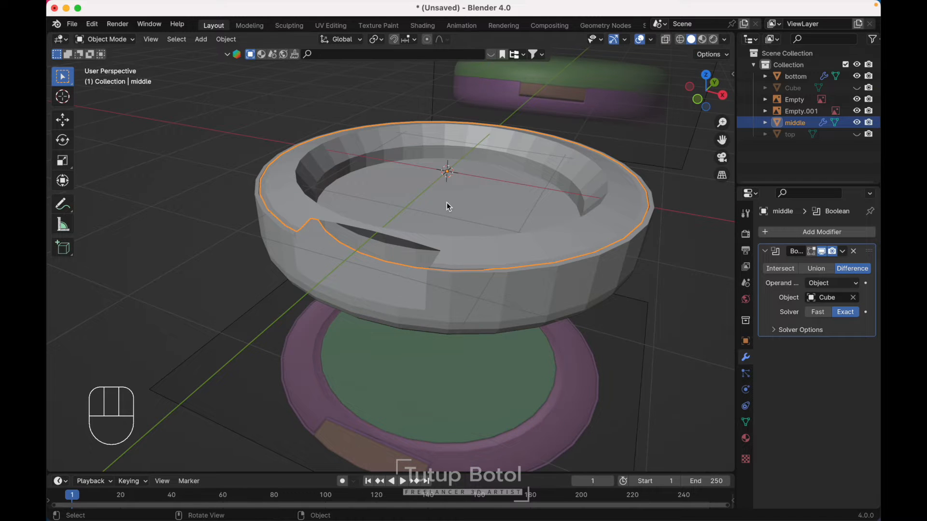
key(g)
key(Escape)
shift+click(492, 309)
key(shift+d)
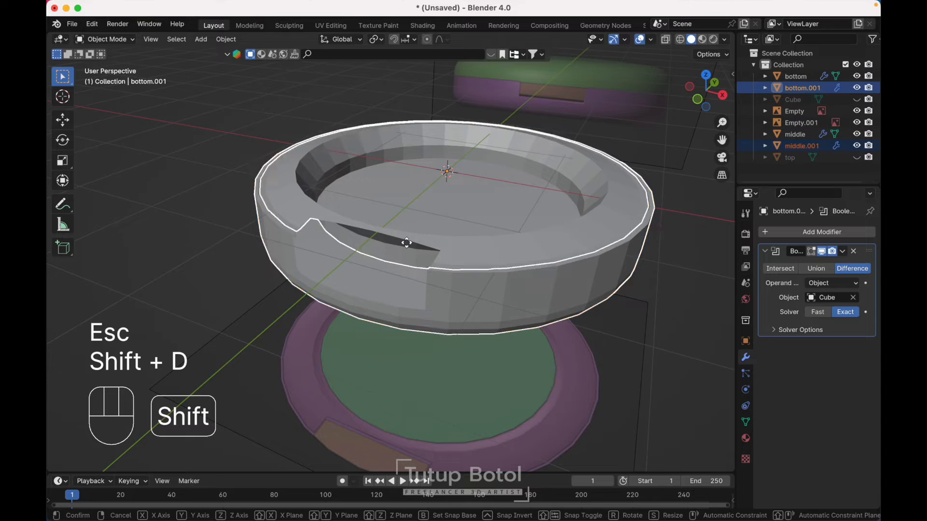
key(Escape)
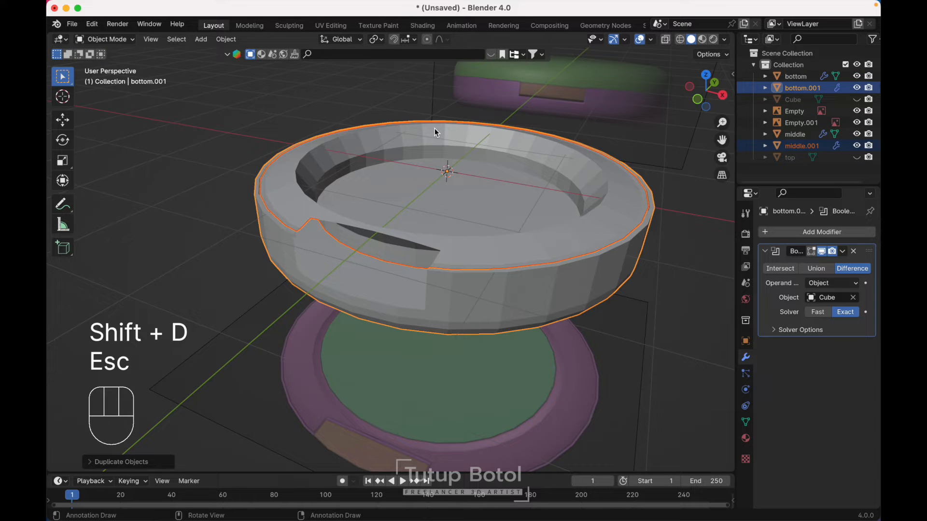
- Move the duplicates to a new collection named "bu" and exclude that collection from the view layer
key(m)
click(437, 132)
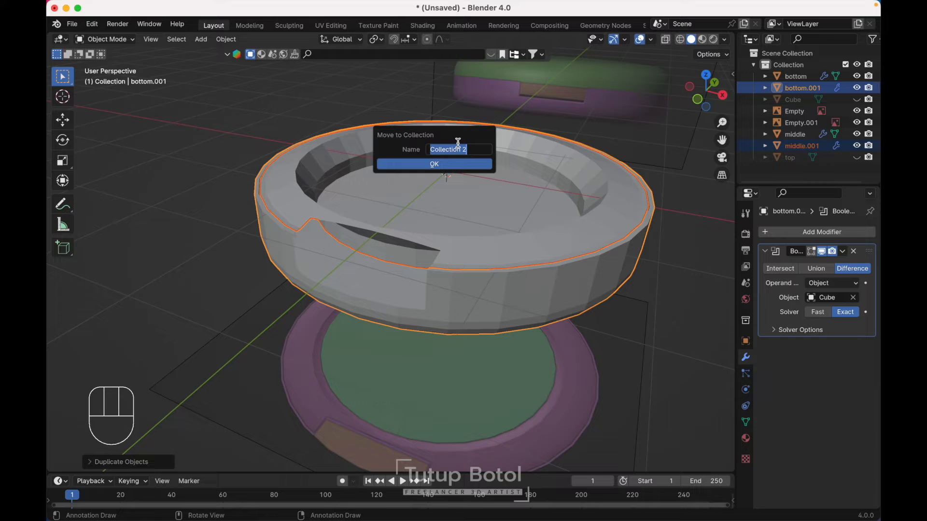
text(bu)
key(Return)
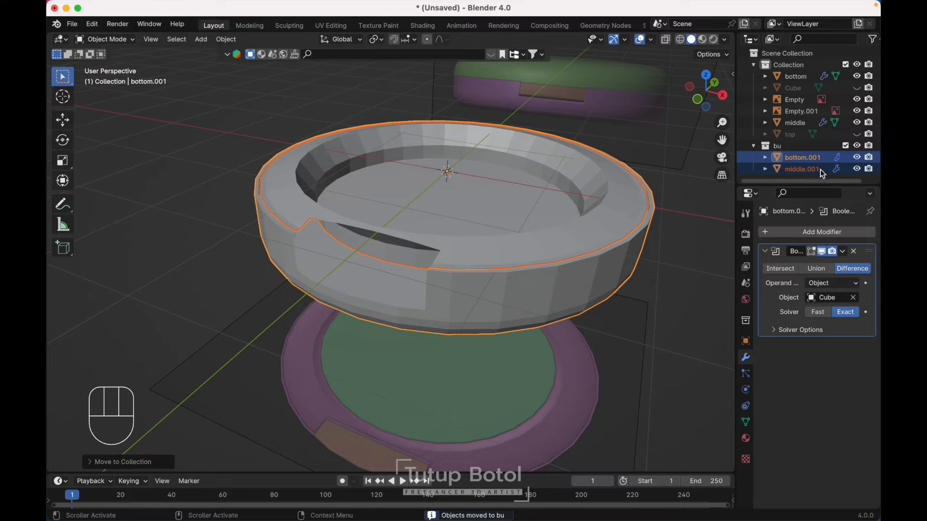
click(844, 146)
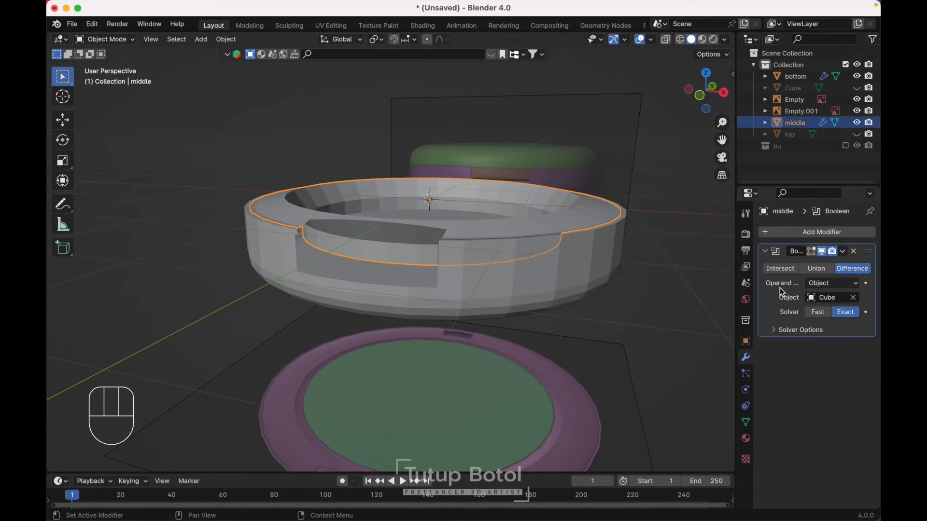
- Apply the Boolean modifiers on the middle and bottom objects and hide the middle object
key(ctrl+a)
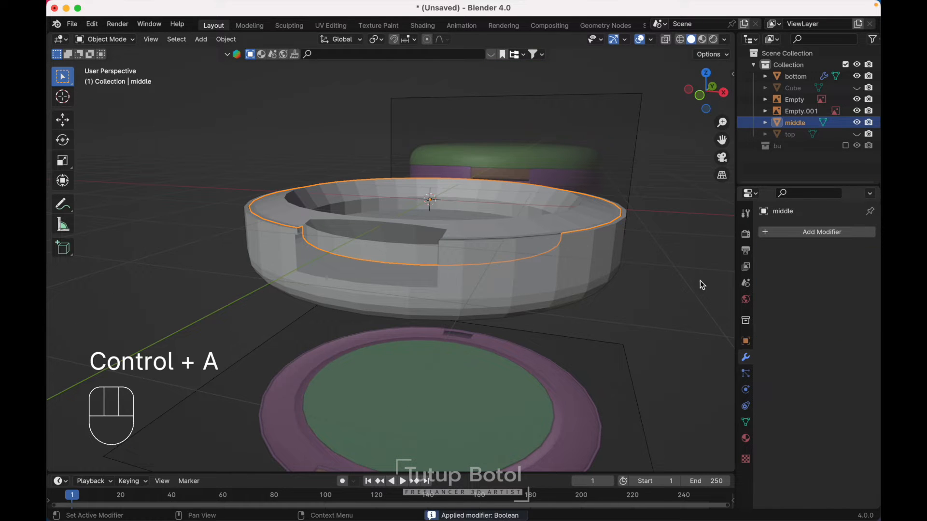
click(543, 265)
key(ctrl+a)
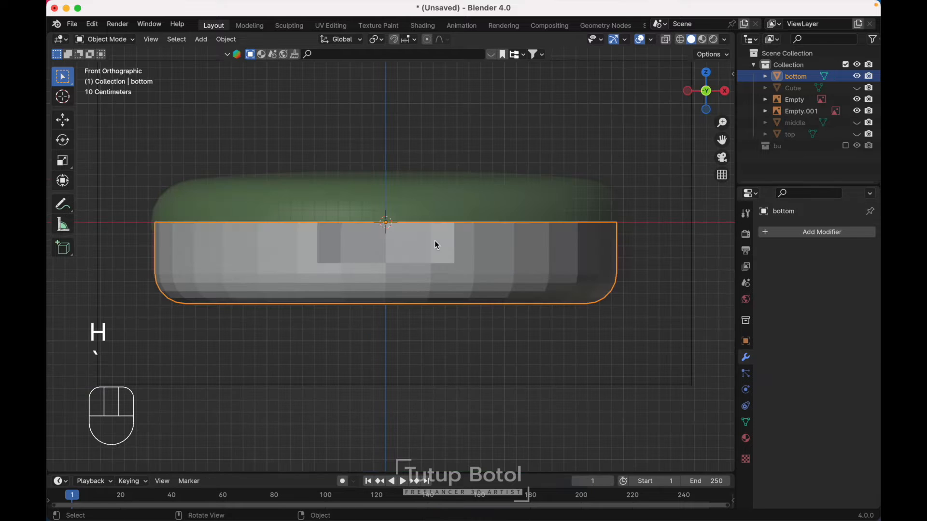
- Edit the bottom object and extrude the notch's lower outer edges inward about 0.3 m along Y
scroll(434, 240, up, 5)
key(Tab)
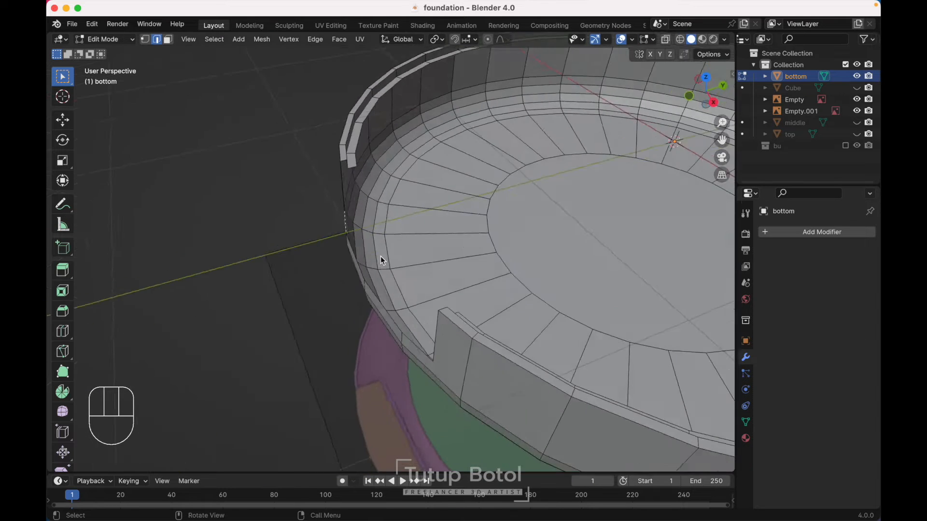
key(ctrl)
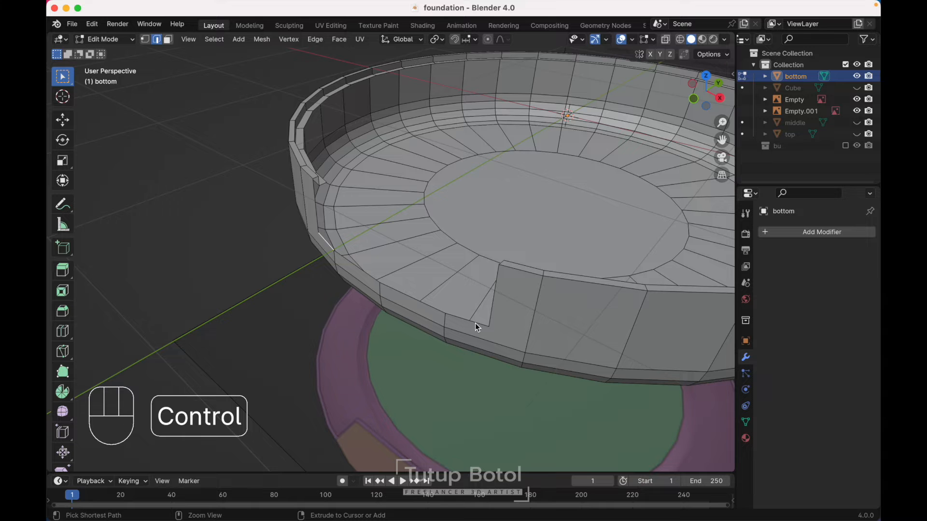
ctrl+click(470, 322)
scroll(470, 322, down, 5)
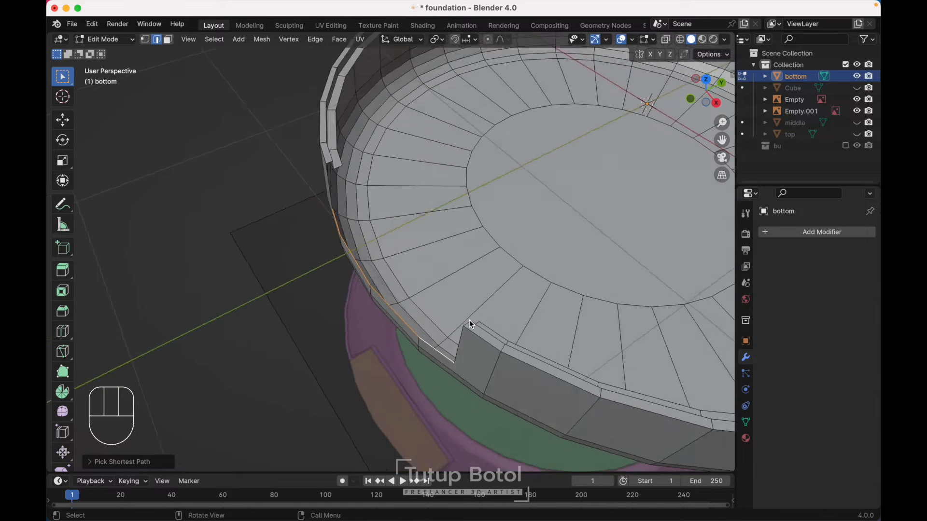
key(e)
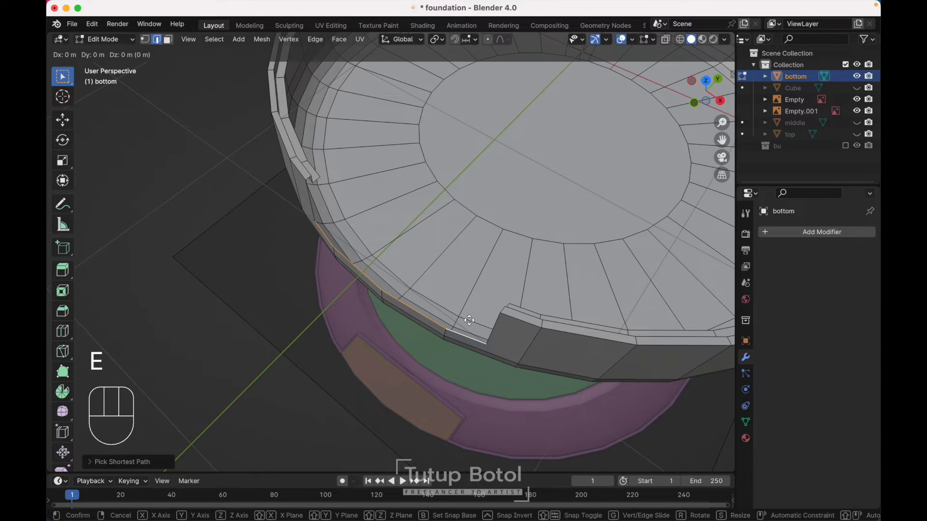
key(y)
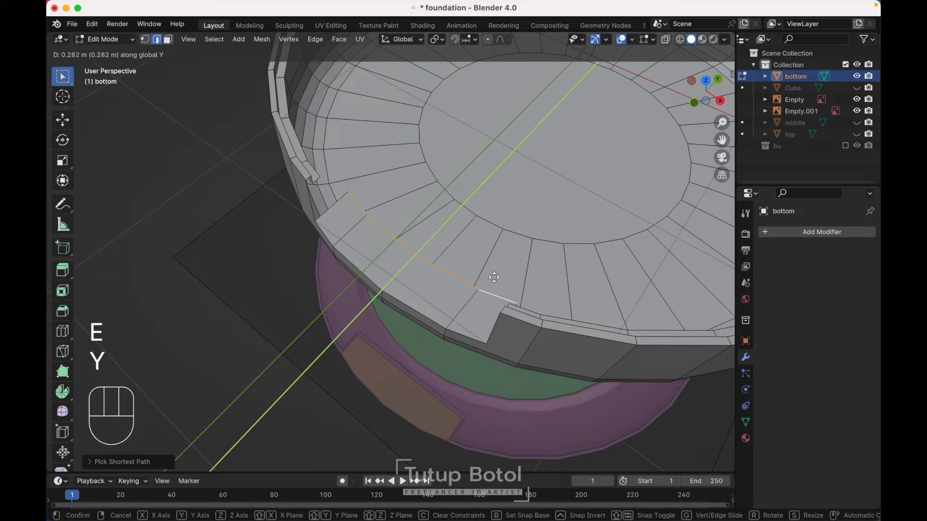
click(499, 271)
- Flatten the extruded edges with a Y scale of 0 and move them forward along Y toward the brown clasp's inner edge in the top reference
key(grave)
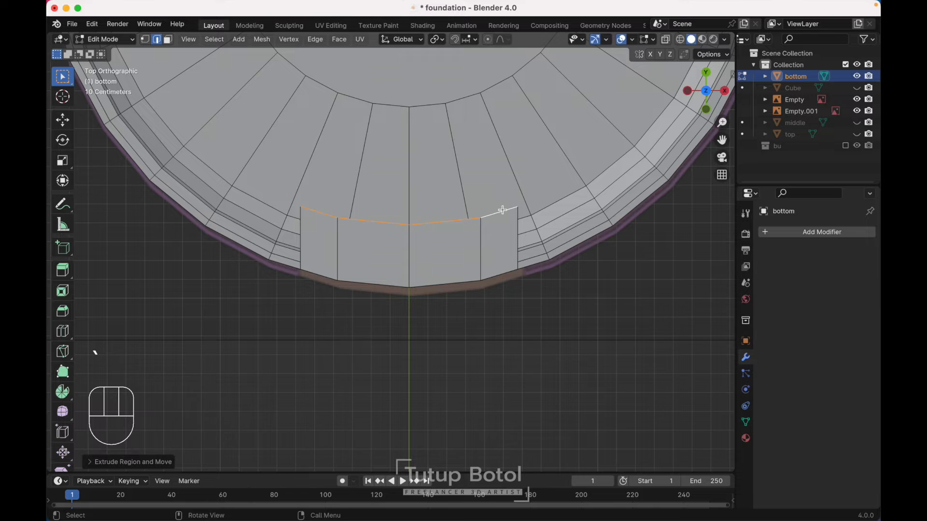
key(alt+z)
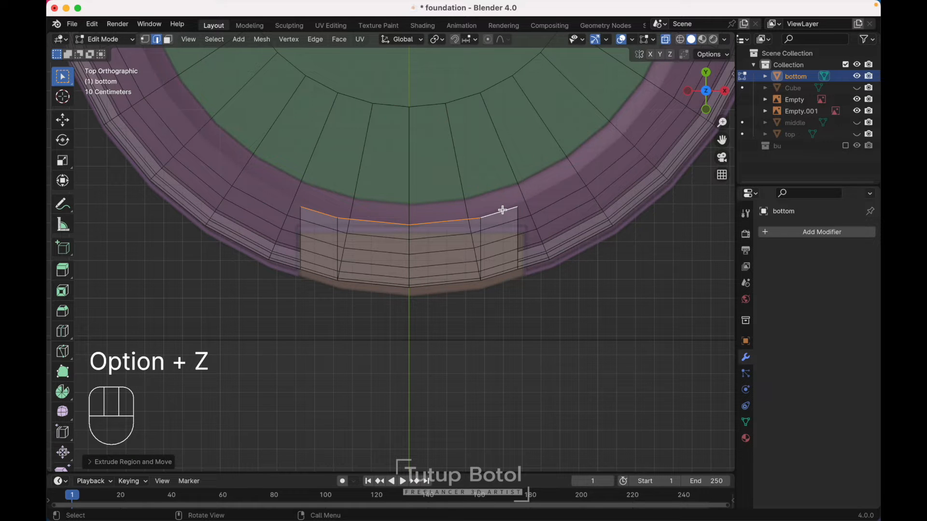
key(s)
key(y)
key(0)
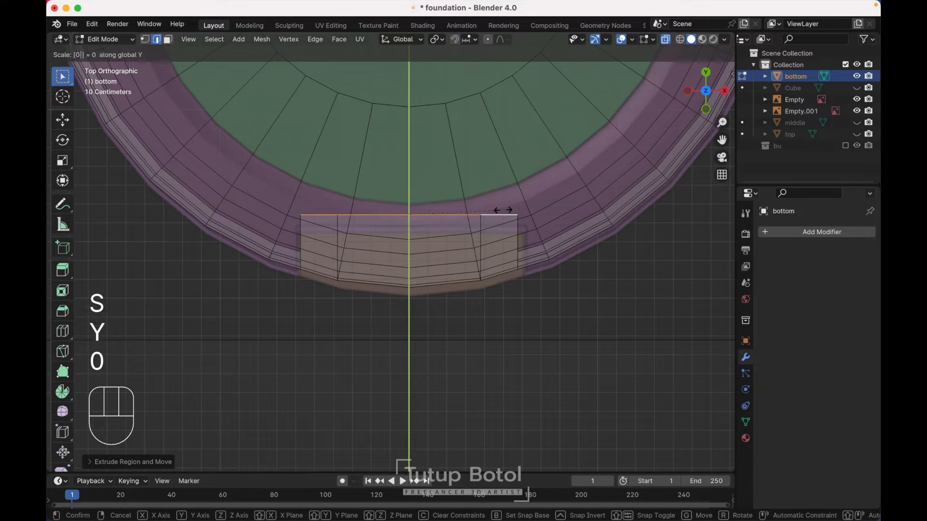
key(Return)
key(g)
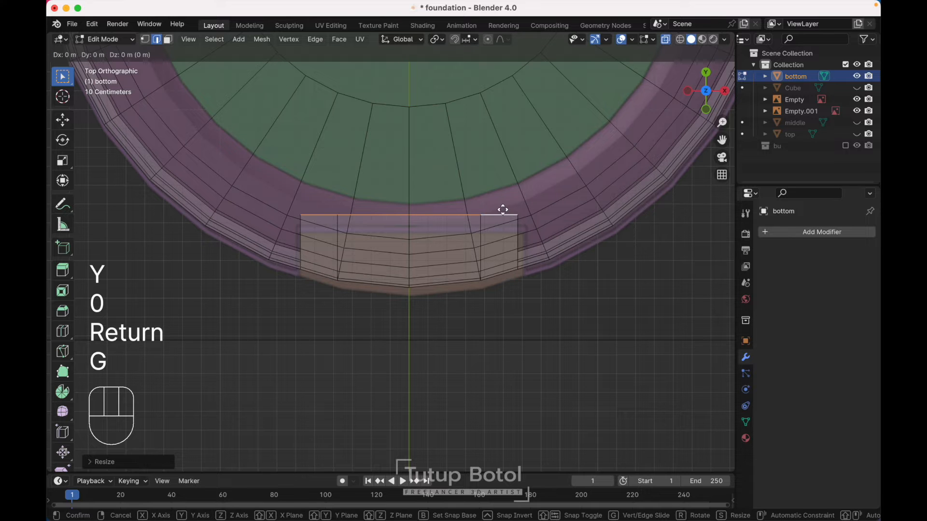
key(y)
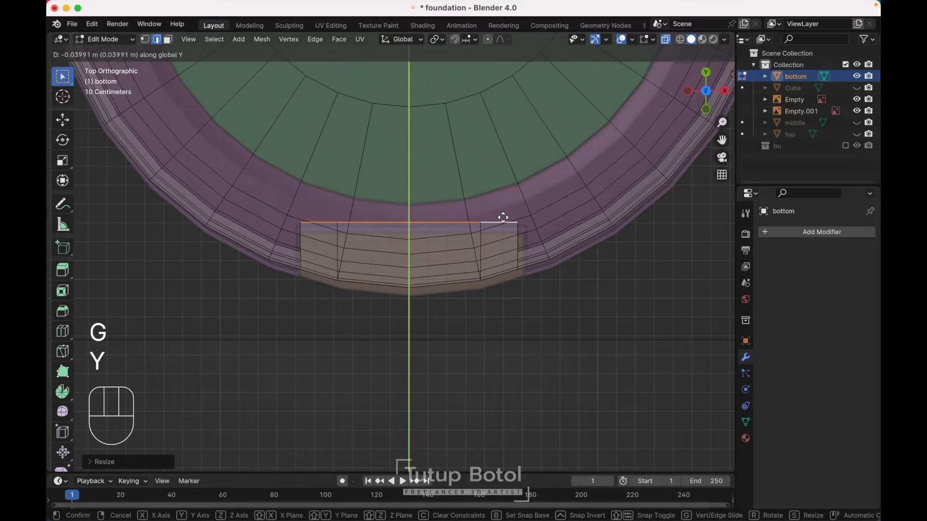
click(502, 221)
- Select the bottom object's inner rim edge loop, set the pivot point to 3D Cursor, and scale the loop inward in top view
middle_drag(503, 221, 407, 128)
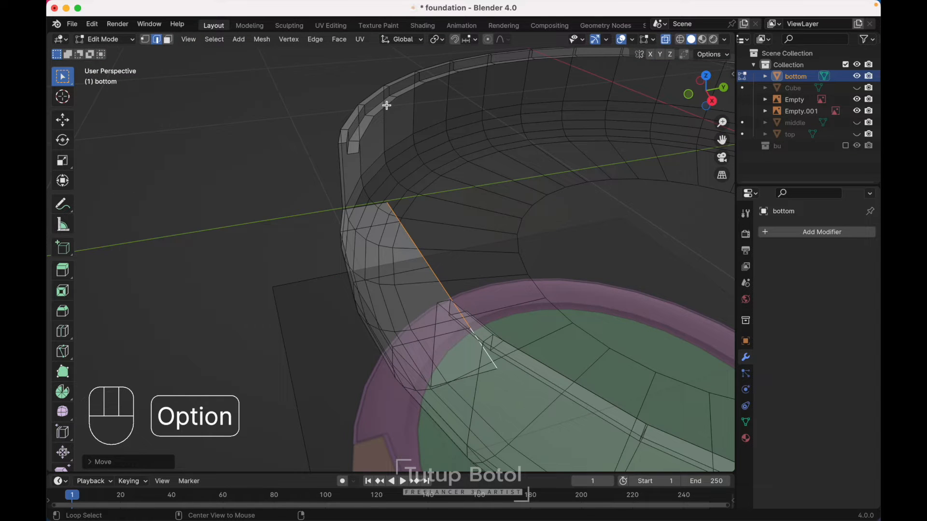
click(438, 39)
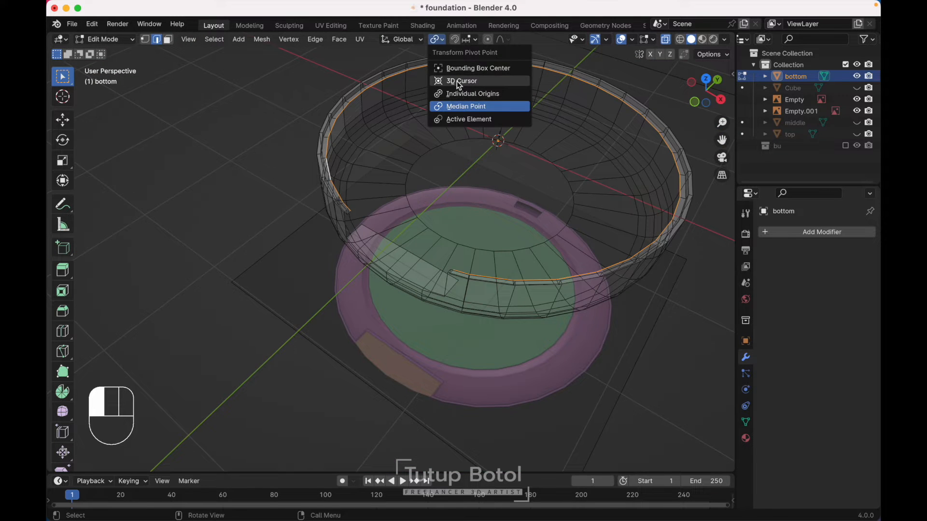
click(459, 82)
key(grave)
click(484, 106)
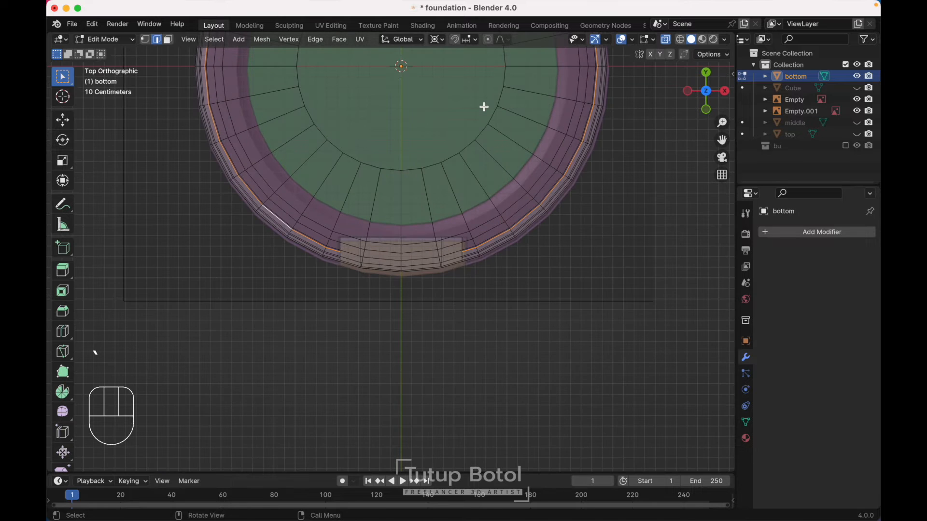
key(s)
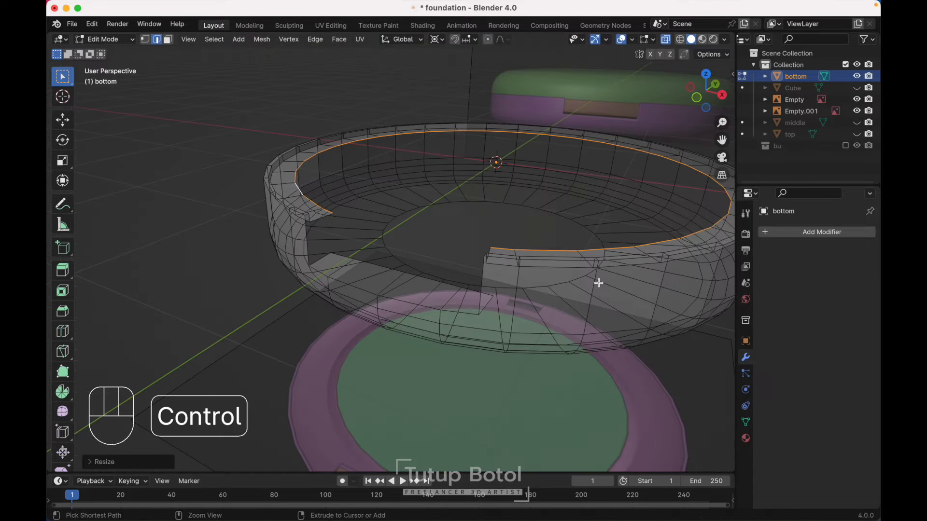
- Add a horizontal loop cut around the bottom object's outer wall, just below its top rim
key(ctrl+r)
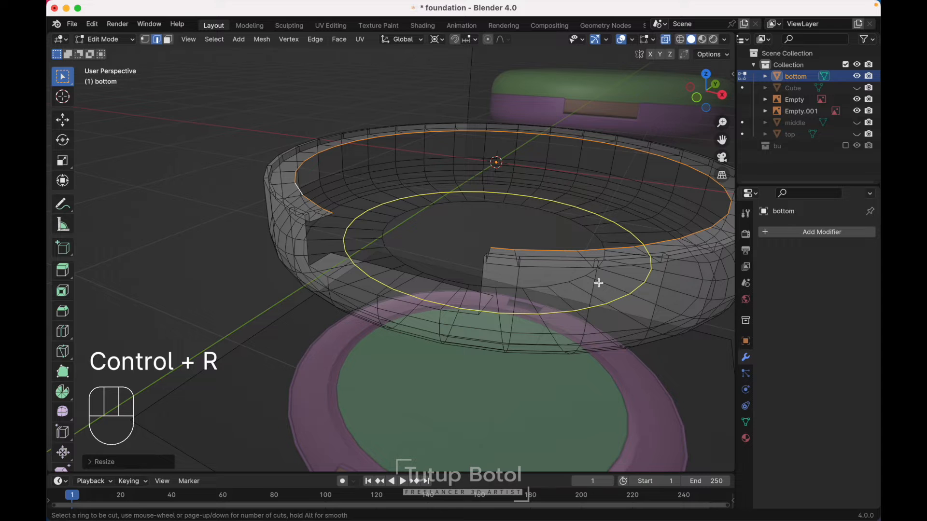
click(261, 221)
click(261, 207)
scroll(448, 242, left, 10)
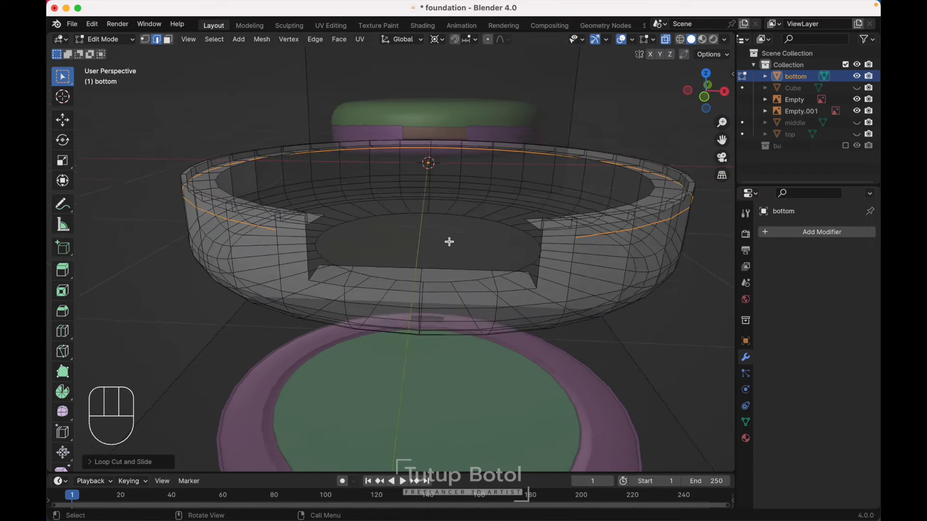
scroll(449, 241, right, 8)
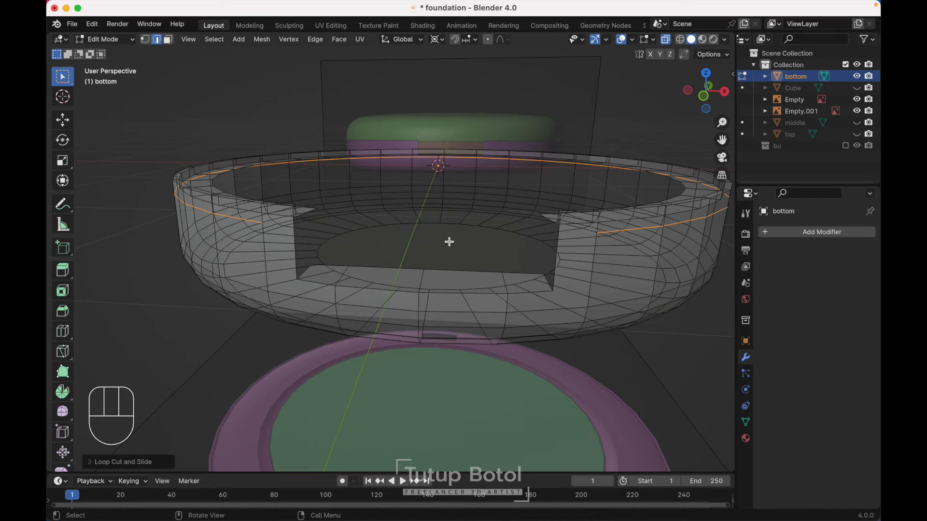
- Select the vertices along the notch floor's inner edge and extrude them up along Z by about 0.25 m
key(1)
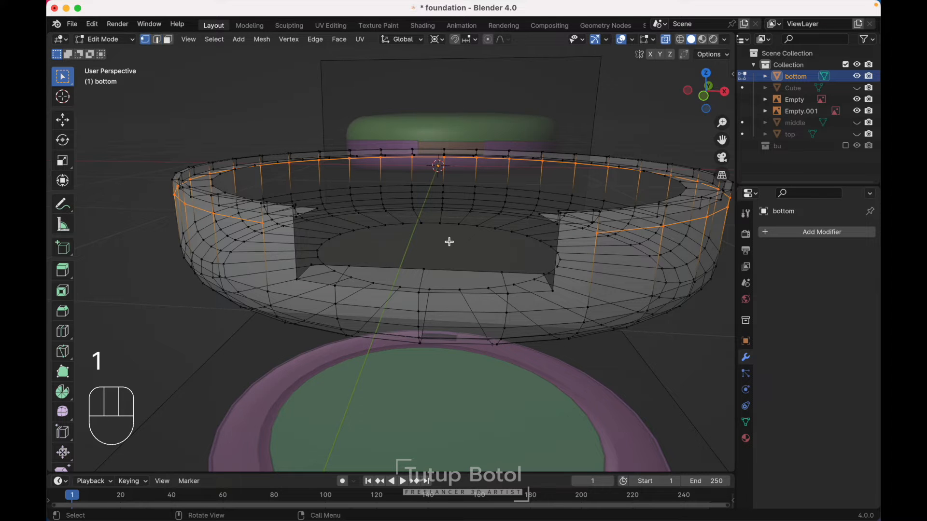
click(295, 258)
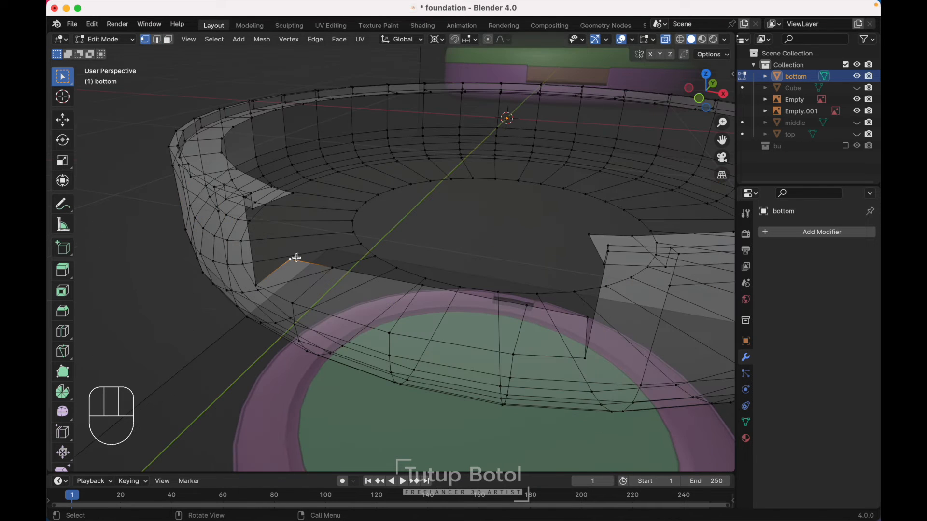
ctrl+click(583, 317)
scroll(540, 280, down, 5)
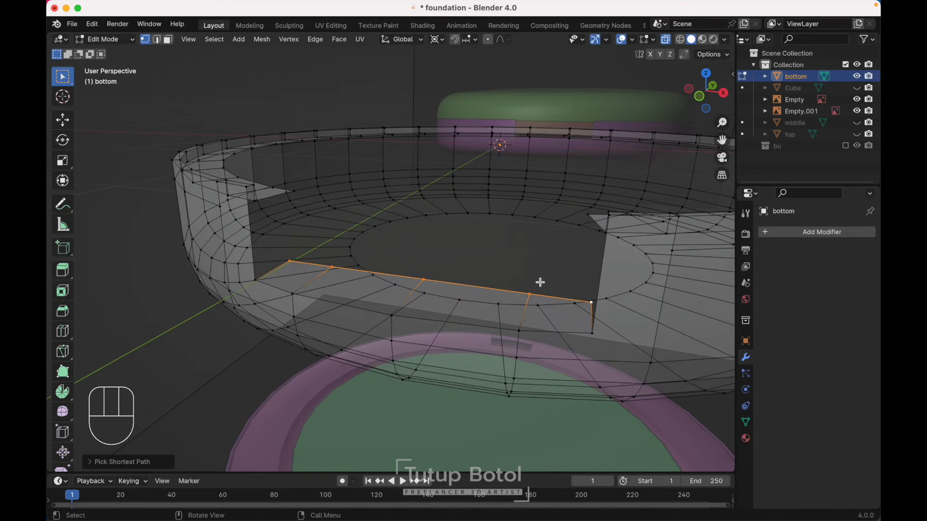
key(e)
key(z)
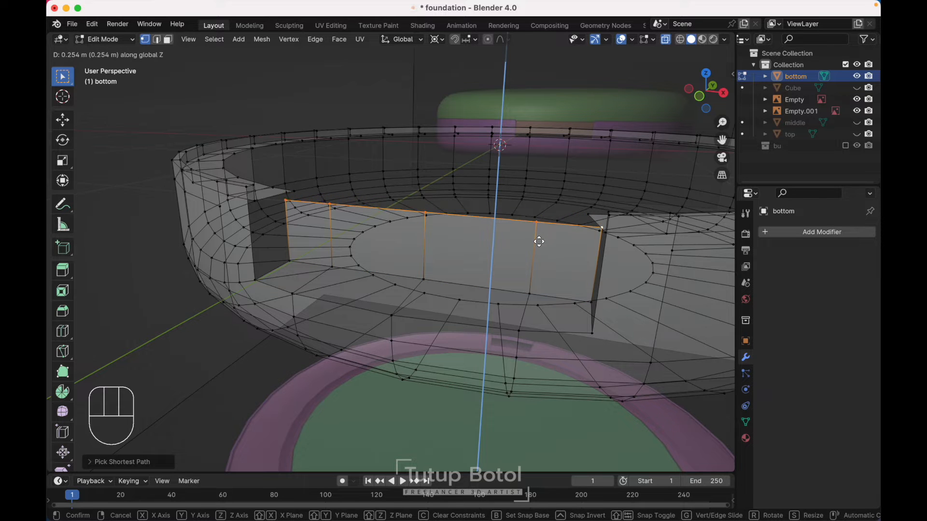
click(539, 239)
- Set snapping to Vertex and raise the extruded wall's upper edge along Z by about 0.046 m, snapped to the adjacent rim vertex
click(471, 41)
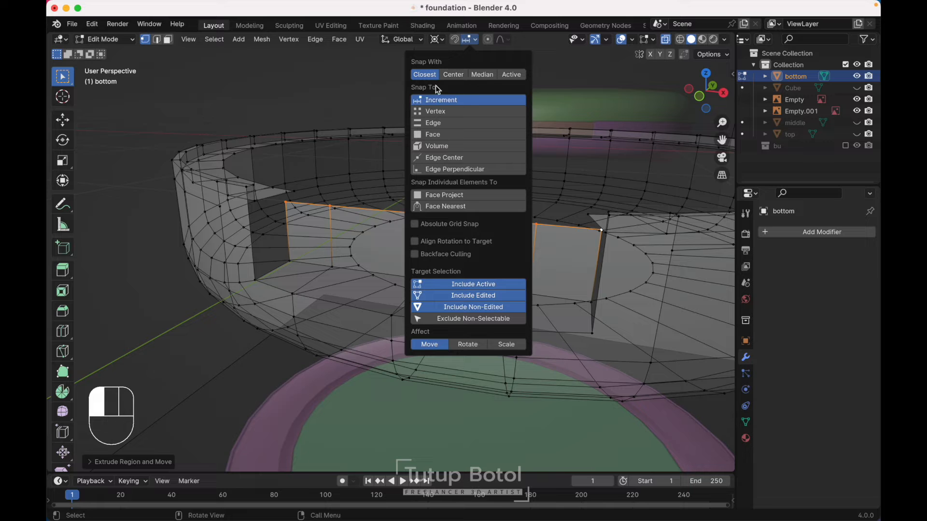
click(441, 113)
click(608, 184)
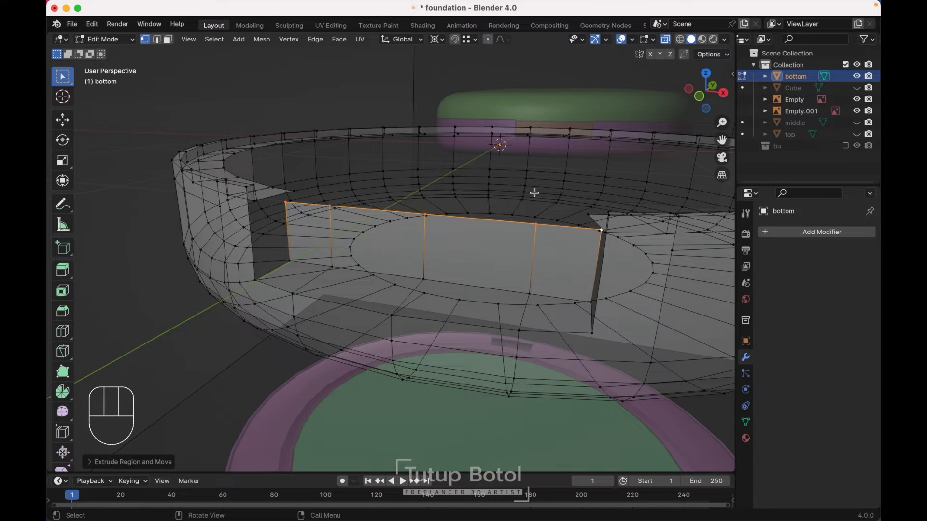
key(g)
key(z)
key(ctrl)
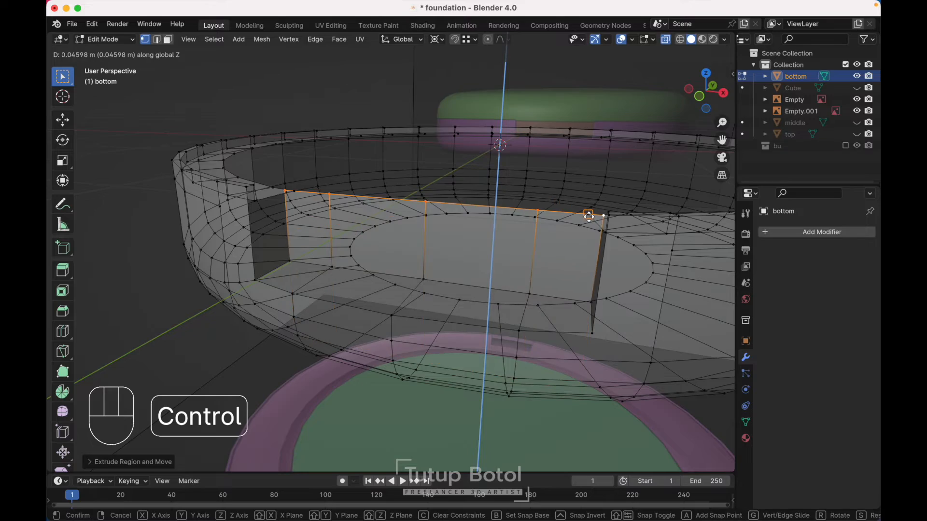
click(588, 217)
- Merge the upper corner vertices at both ends of the notch wall with the neighbouring rim vertices, using At Last
middle_drag(588, 216, 252, 191)
click(265, 191)
shift+click(252, 191)
key(m)
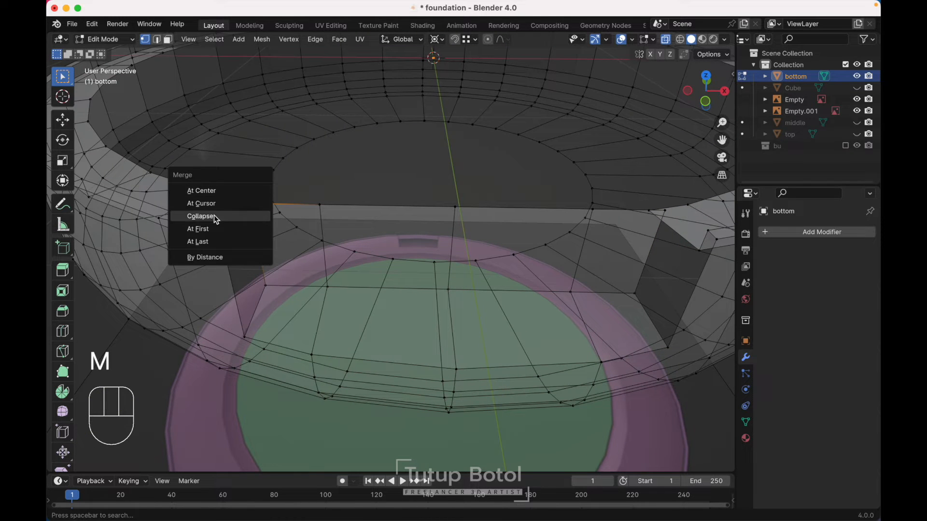
click(210, 240)
click(667, 211)
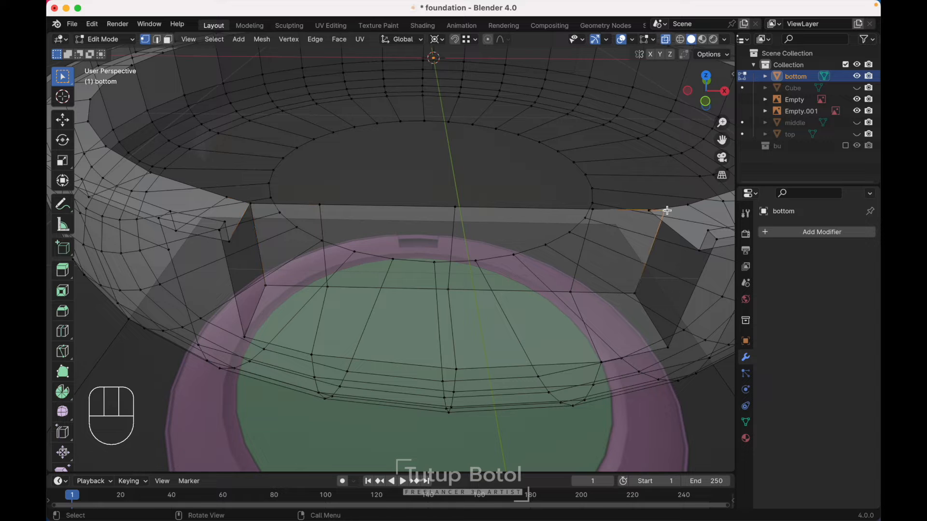
click(647, 210)
shift+click(667, 212)
key(m)
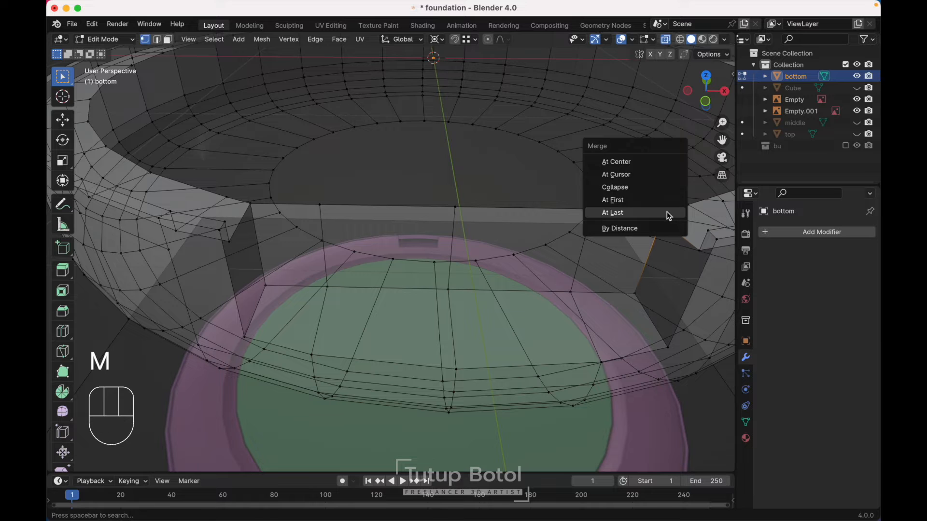
click(668, 213)
- Insert a vertex midway up the notch's left outer vertical edge with a loop cut and select it
middle_drag(666, 211, 241, 248)
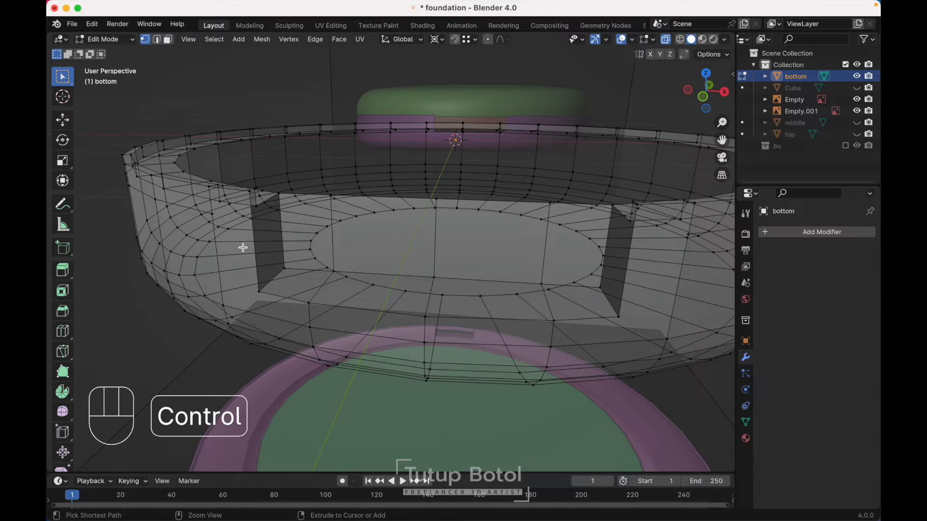
key(ctrl+r)
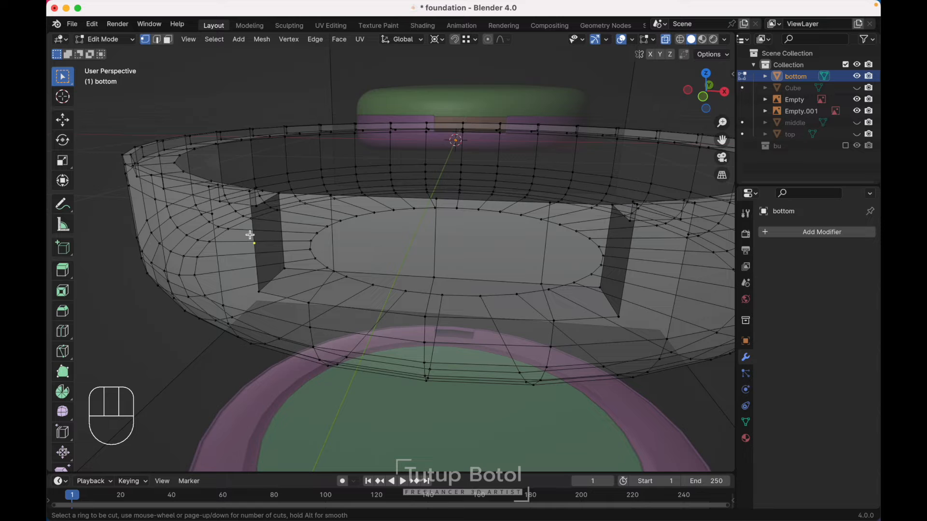
click(250, 235)
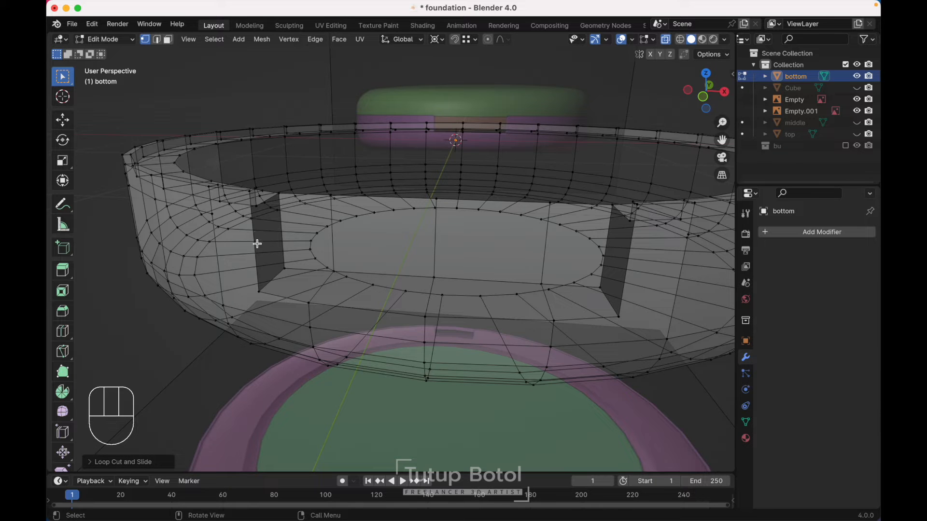
click(254, 247)
key(Escape)
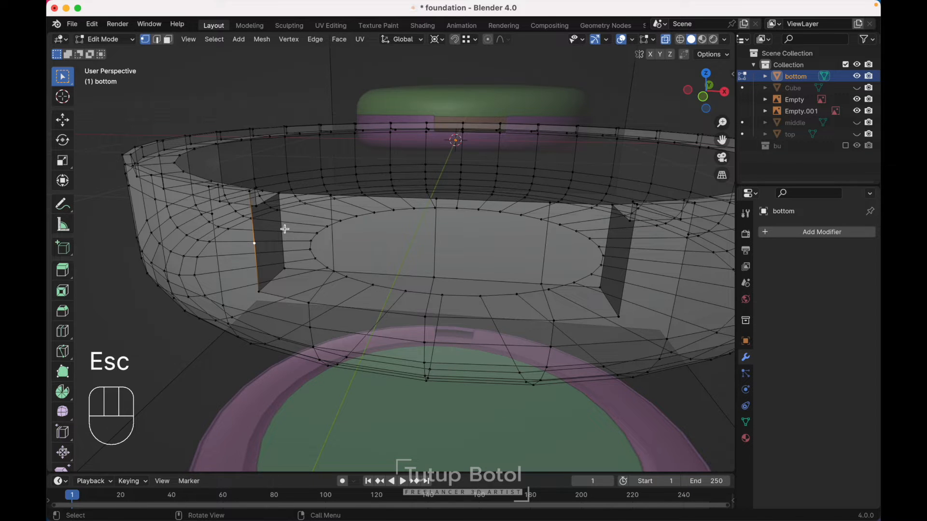
- Slide the selected vertex up the notch edge and move it along Z, snapped to the height of the inner ledge vertex
key(g)
key(g)
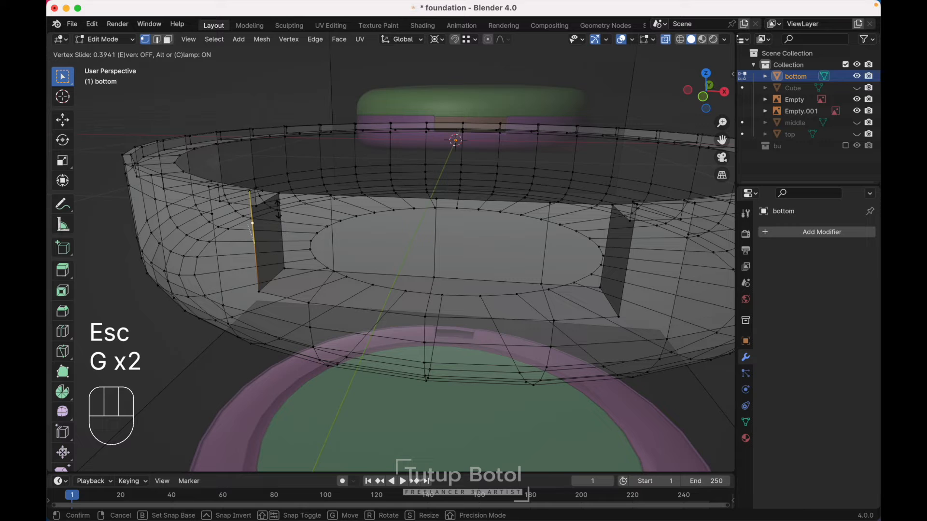
click(258, 207)
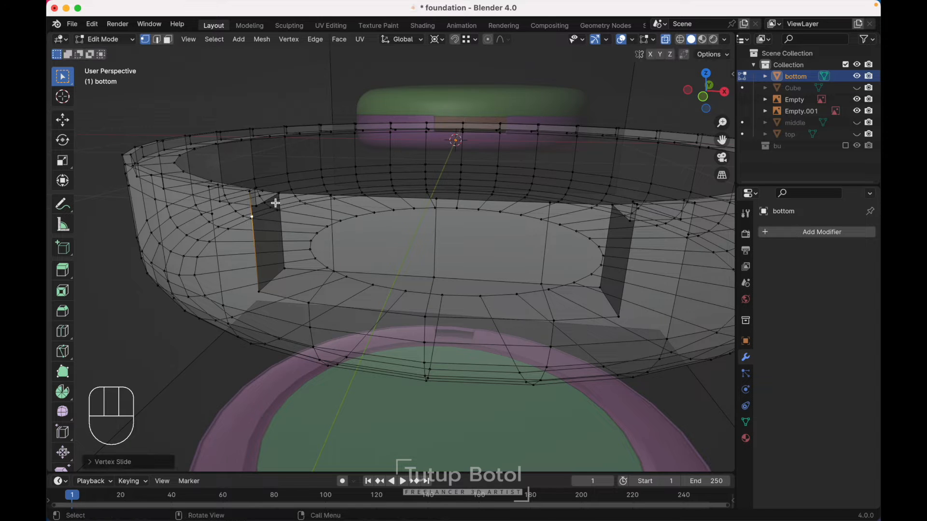
key(g)
key(z)
key(ctrl)
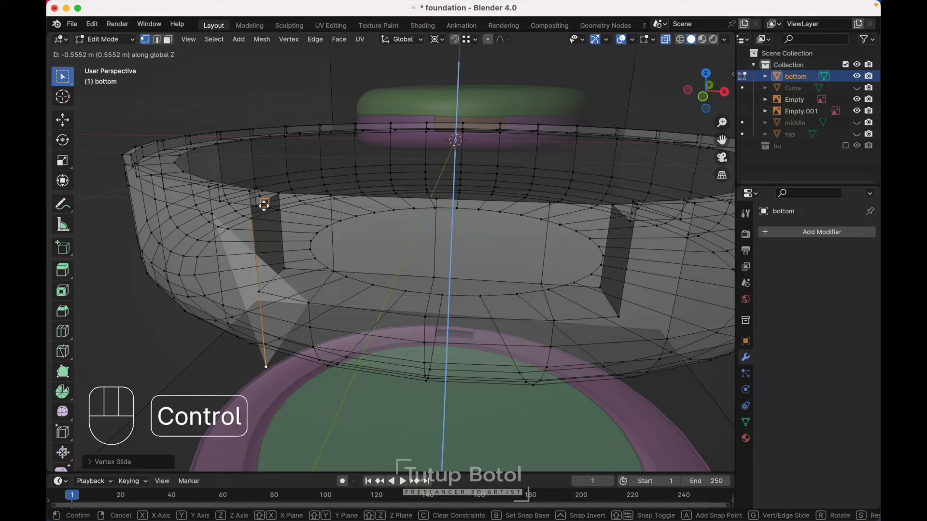
click(259, 207)
- Turn off X-ray and edge slide the outer wall's horizontal loop up, snapped to the vertex on the notch's left edge
scroll(256, 207, down, 5)
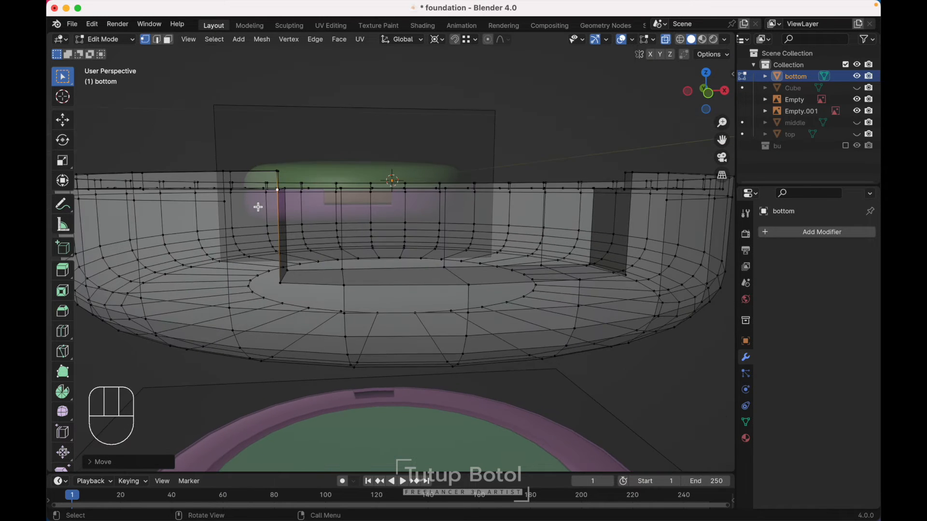
scroll(256, 207, up, 3)
key(alt+z)
key(alt+z)
key(alt+z)
alt+click(168, 190)
key(ctrl+z)
key(g)
key(g)
key(ctrl)
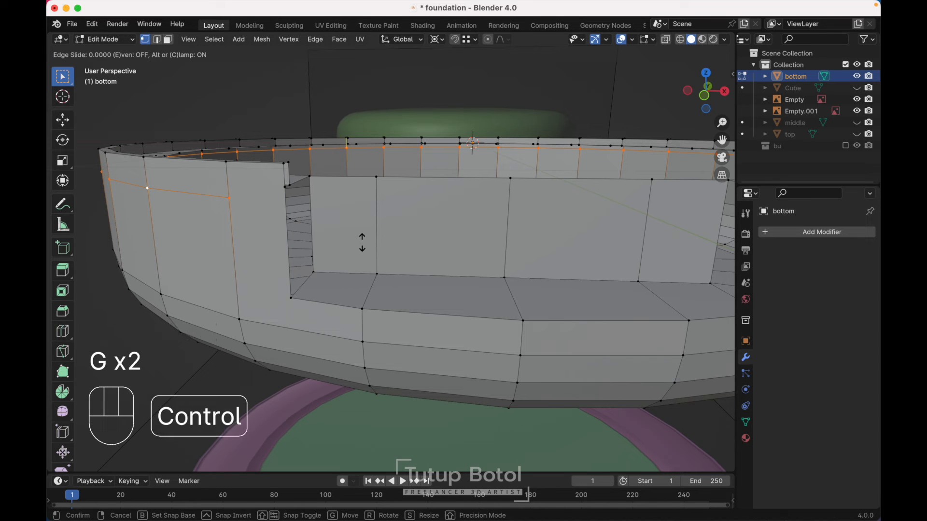
click(283, 190)
middle_drag(283, 190, 282, 193)
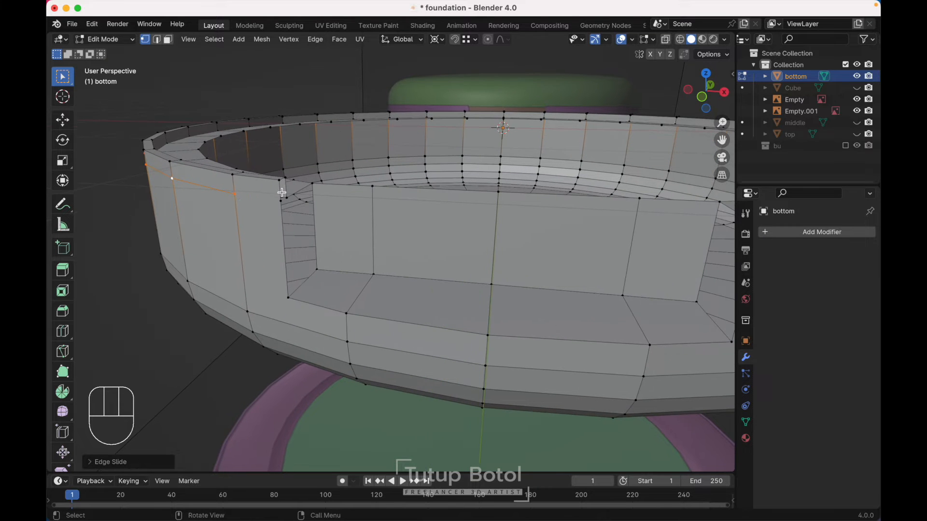
- Connect the outer wall loop's left end vertex to the vertex on the notch's left edge
click(236, 197)
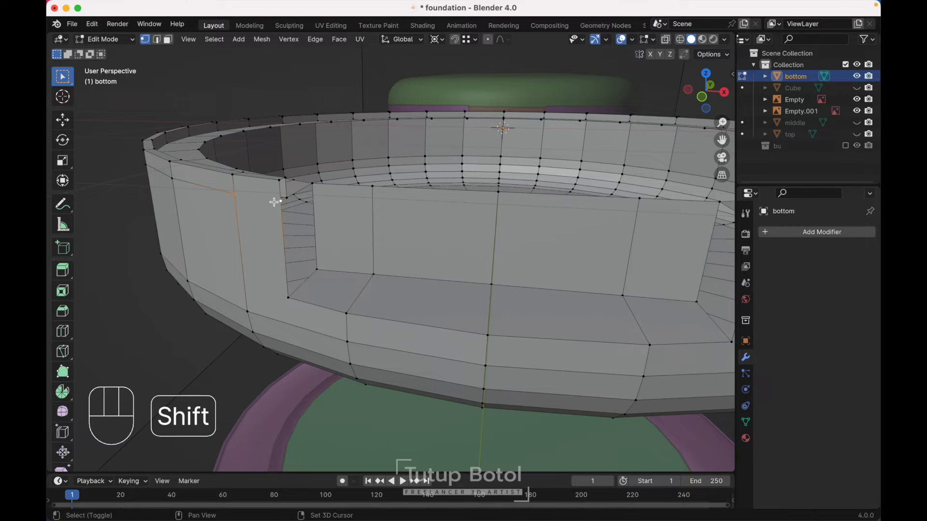
key(j)
scroll(273, 202, up, 3)
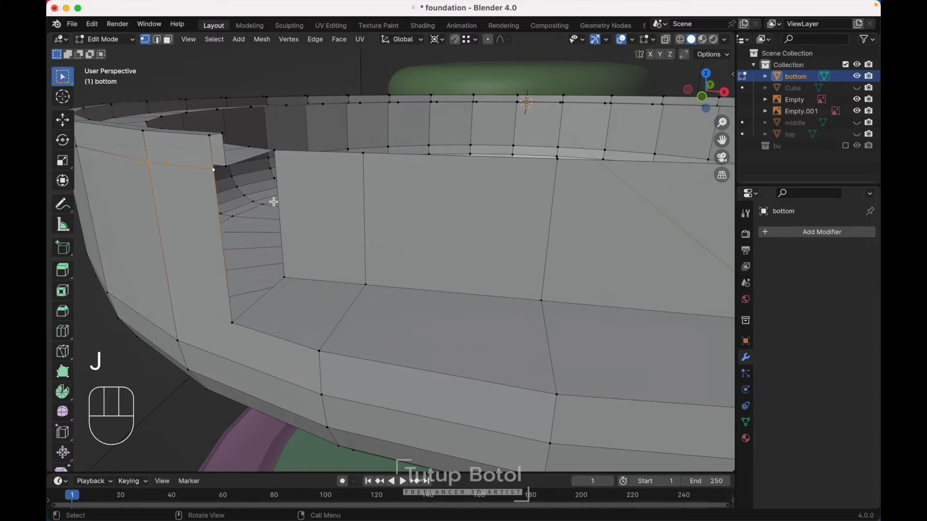
- Add a lengthwise loop cut across the notch floor and slide it close to the outer front edge
middle_drag(274, 201, 386, 354)
key(ctrl+r)
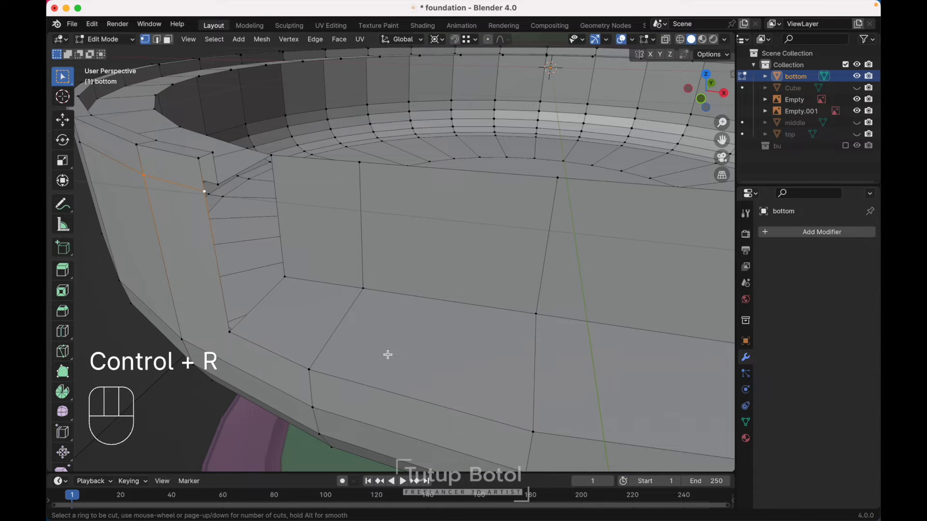
click(310, 317)
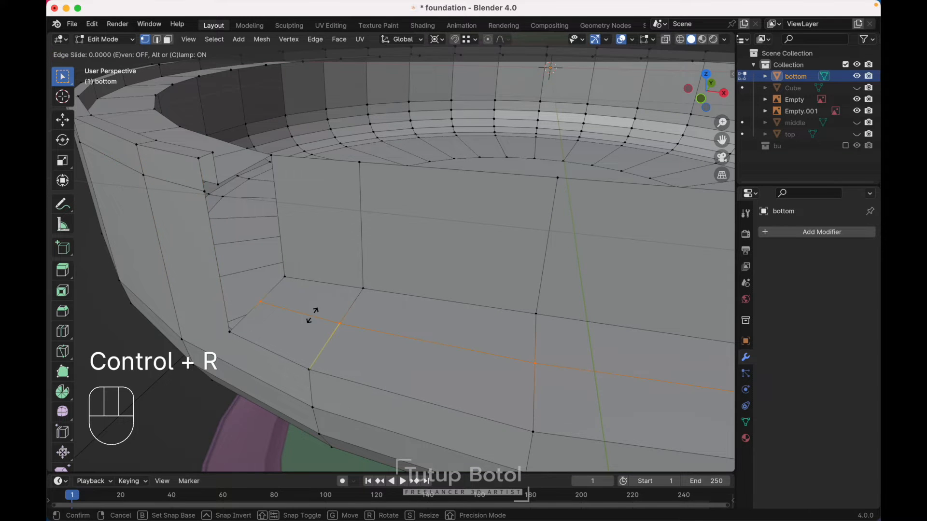
click(299, 347)
- Insert a vertex on the notch's right outer vertical edge with a loop cut
shift+scroll(299, 347, right, 5)
scroll(300, 347, down, 3)
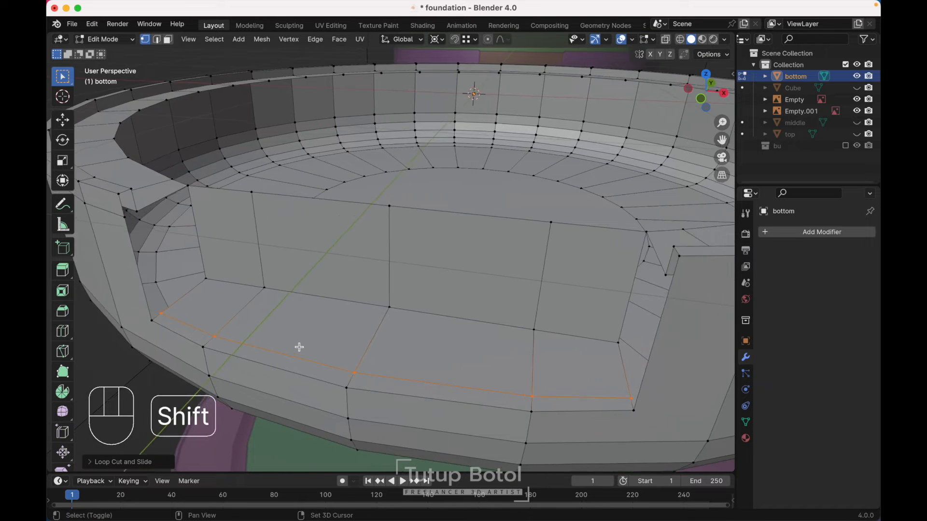
shift+scroll(299, 347, right, 5)
scroll(465, 344, down, 5)
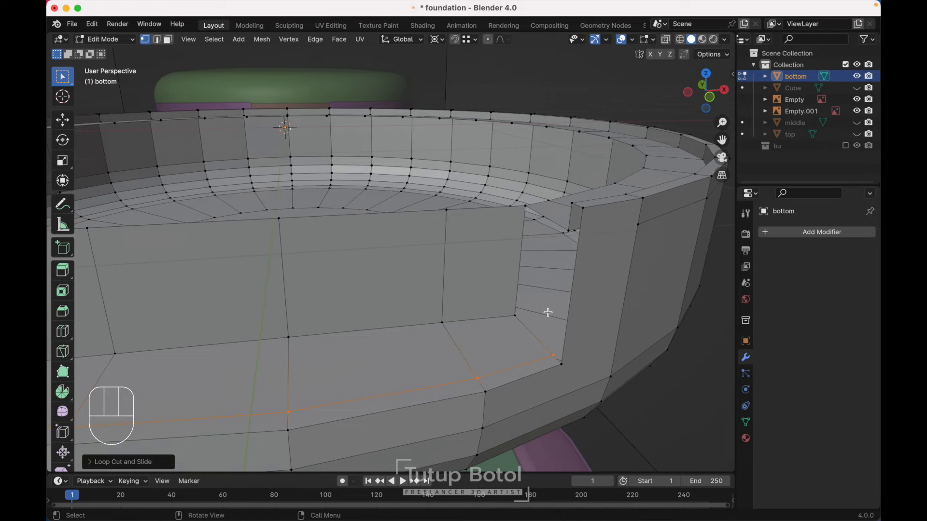
key(ctrl+r)
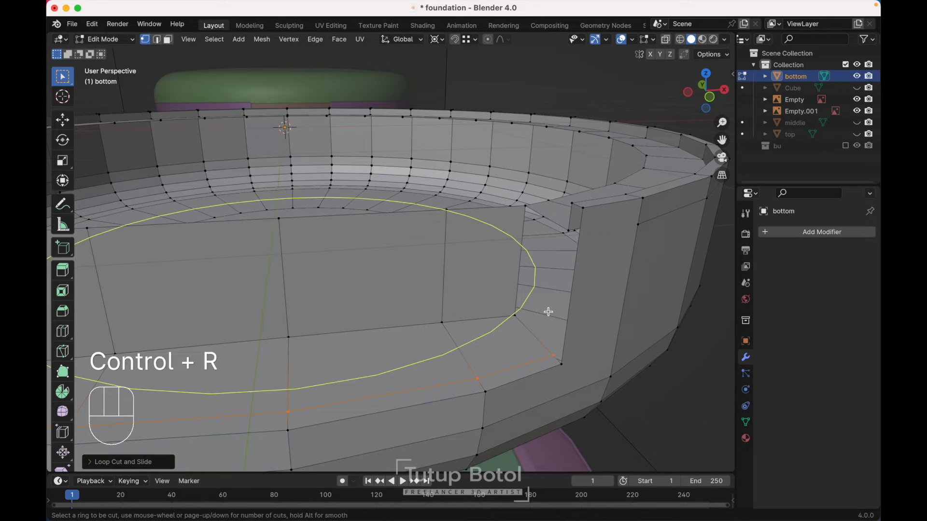
click(570, 295)
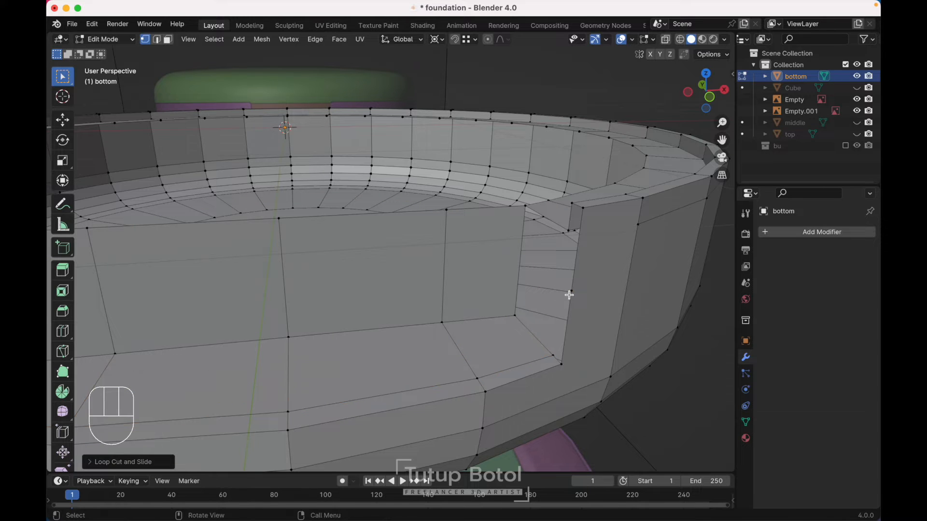
- Slide the right notch-edge vertex up, snapped to the inner ledge height, and connect it to the outer wall loop's end vertex
click(572, 289)
key(g)
key(g)
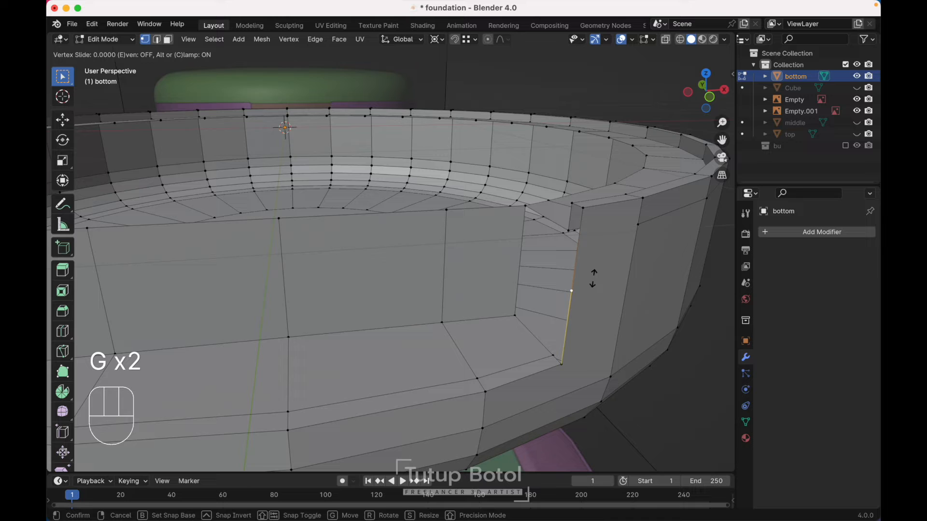
key(ctrl)
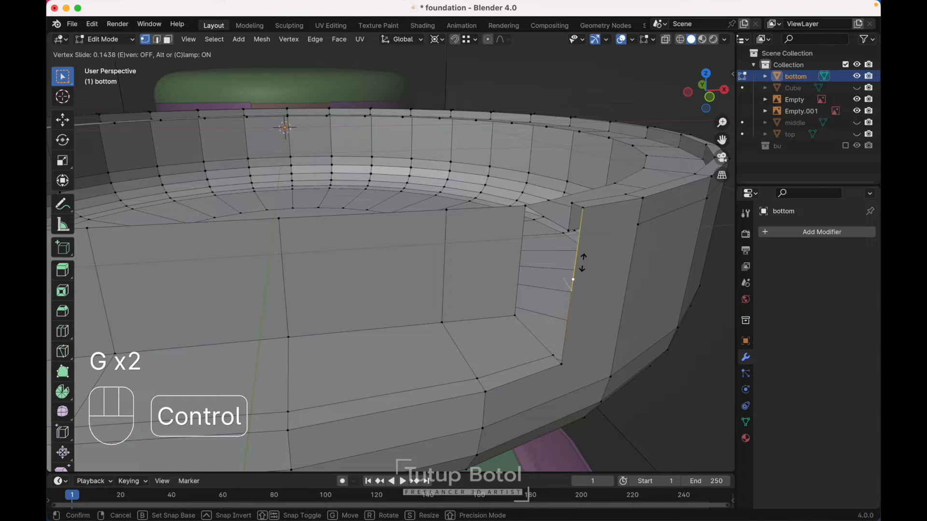
click(567, 230)
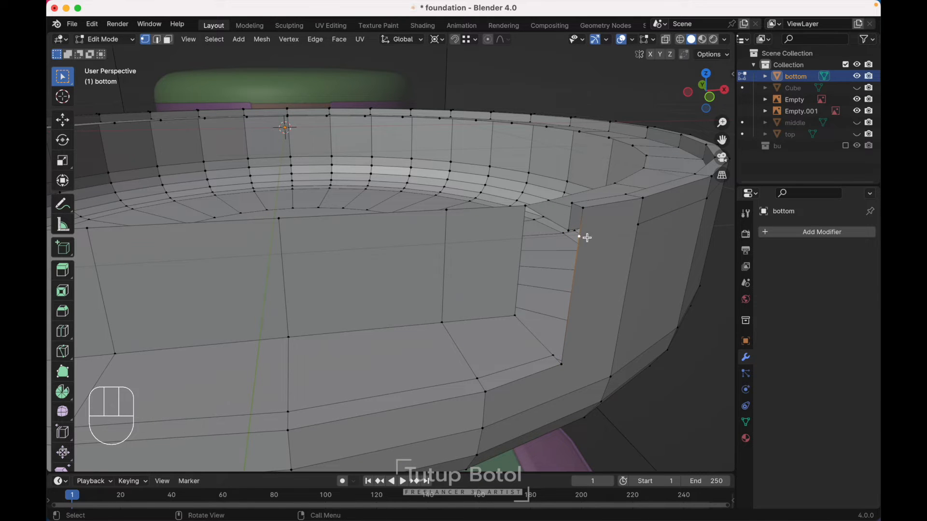
shift+click(647, 227)
middle_drag(646, 227, 557, 206)
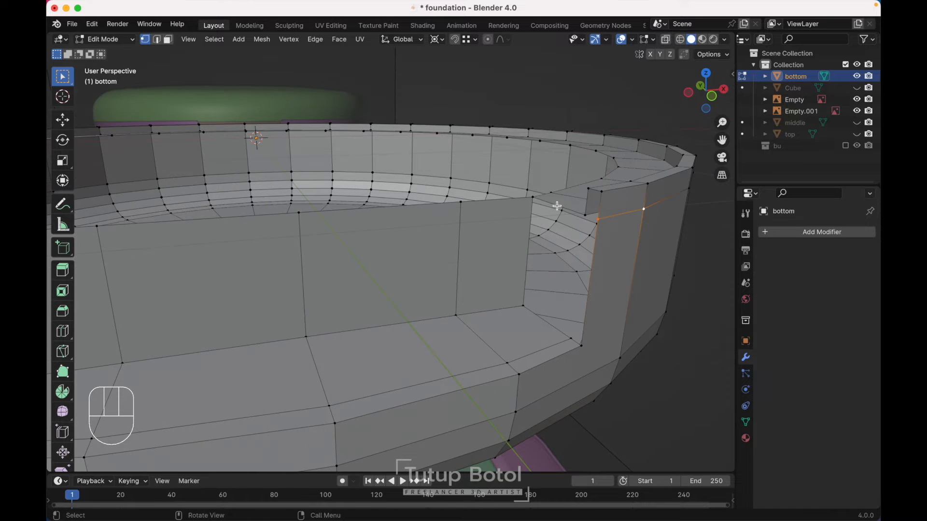
- Fill the notch's right side wall with a face between its upper ledge edge and the floor's side edge
key(2)
click(557, 206)
shift+click(533, 316)
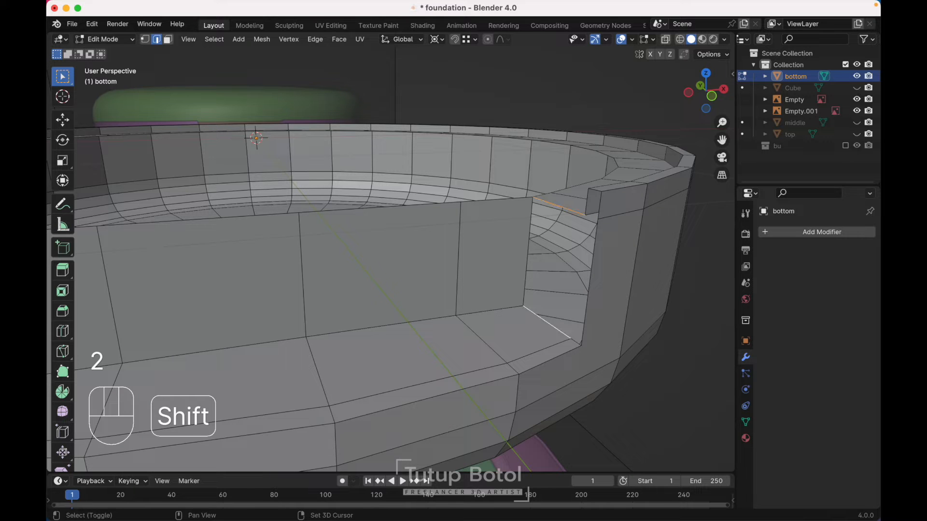
key(f)
middle_drag(581, 266, 601, 201)
key(ctrl+z)
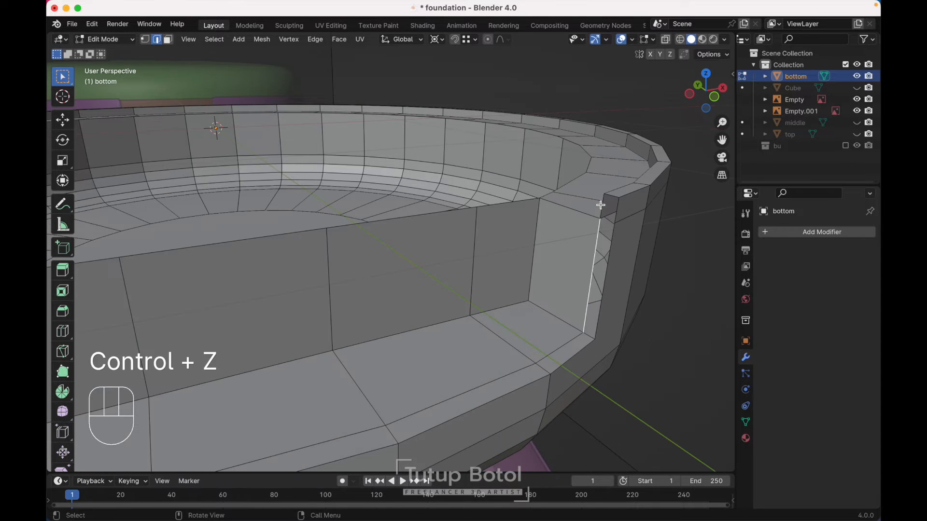
- Fill the small rim step and the narrow remaining gap beside the notch's right side wall with faces
shift+click(617, 211)
key(f)
click(608, 219)
key(f)
- Fill the notch's left side wall with a face between its upper ledge edge and the floor's side edge
scroll(608, 219, left, 3)
shift+scroll(608, 219, left, 8)
scroll(608, 219, right, 5)
shift+scroll(608, 219, left, 5)
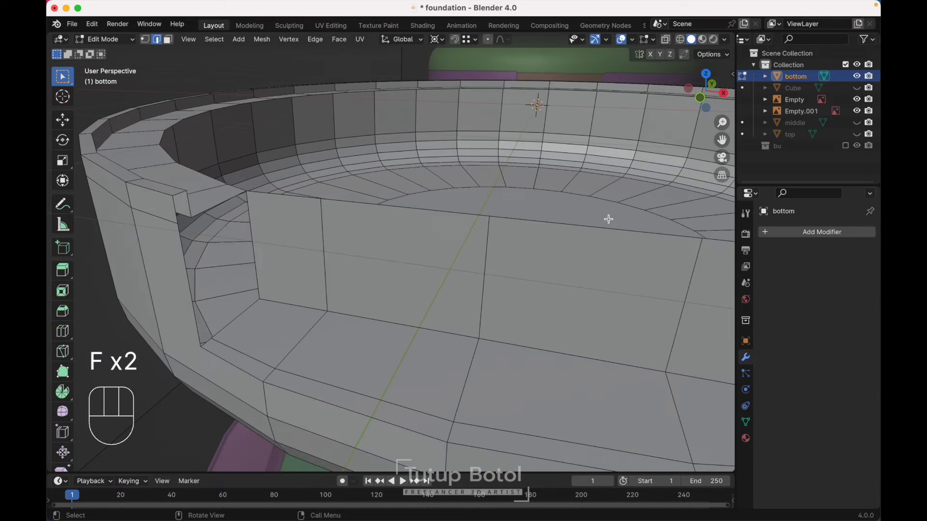
scroll(608, 219, right, 5)
click(173, 156)
click(156, 152)
shift+click(172, 273)
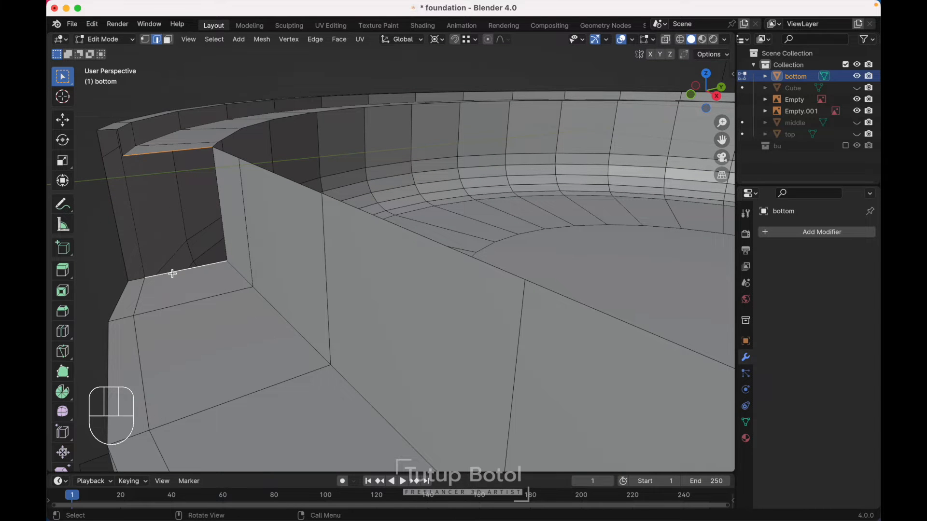
key(f)
- Fill the small rim step and the narrow remaining gap beside the notch's left side wall with faces
scroll(173, 274, right, 5)
click(202, 165)
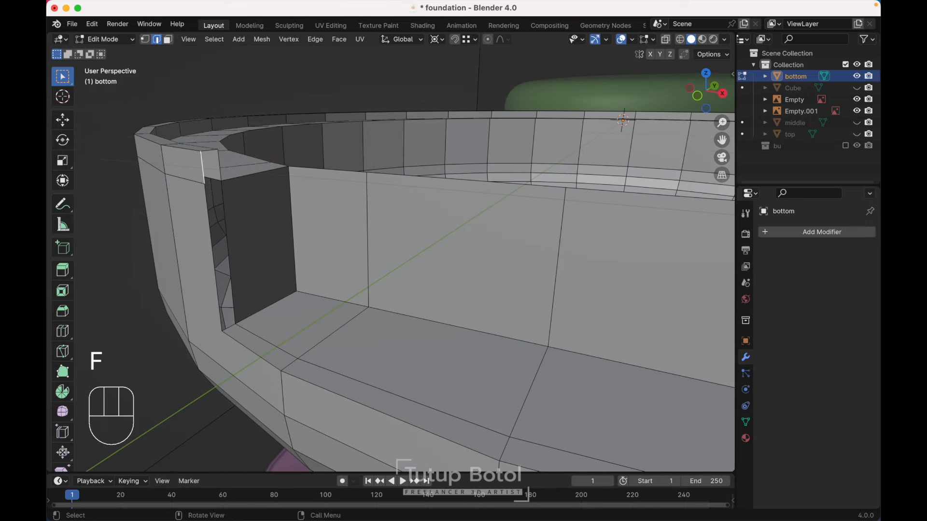
shift+click(219, 165)
key(f)
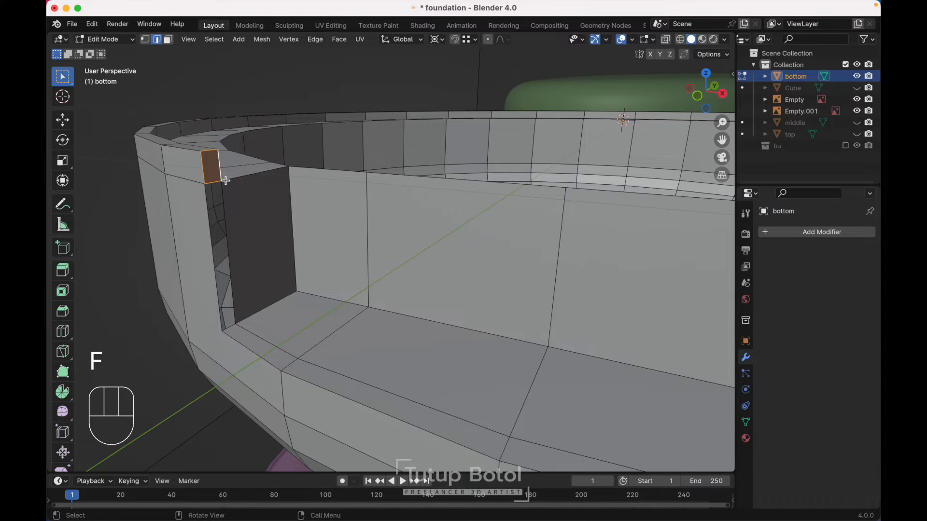
key(f)
scroll(267, 207, right, 5)
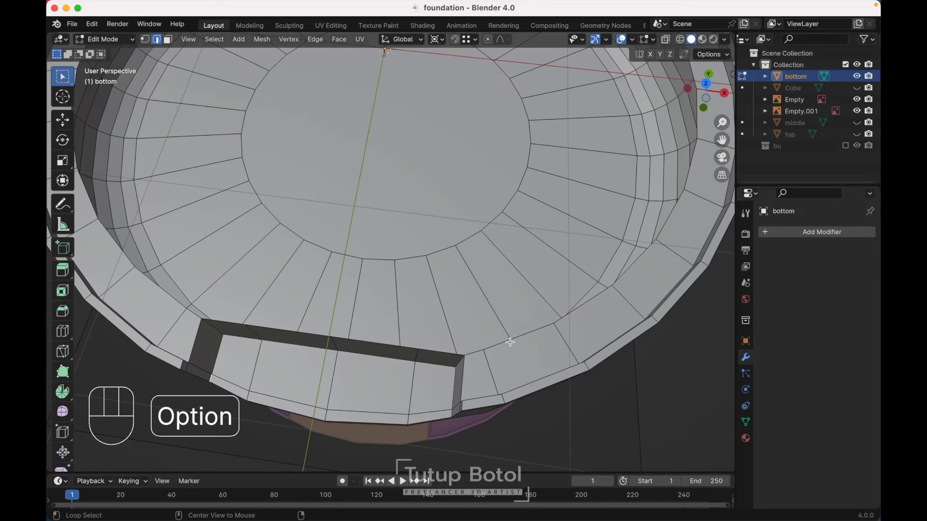
- Extrude the edge loop around the inner rim opening and scale it slightly inward in top view
alt+click(511, 342)
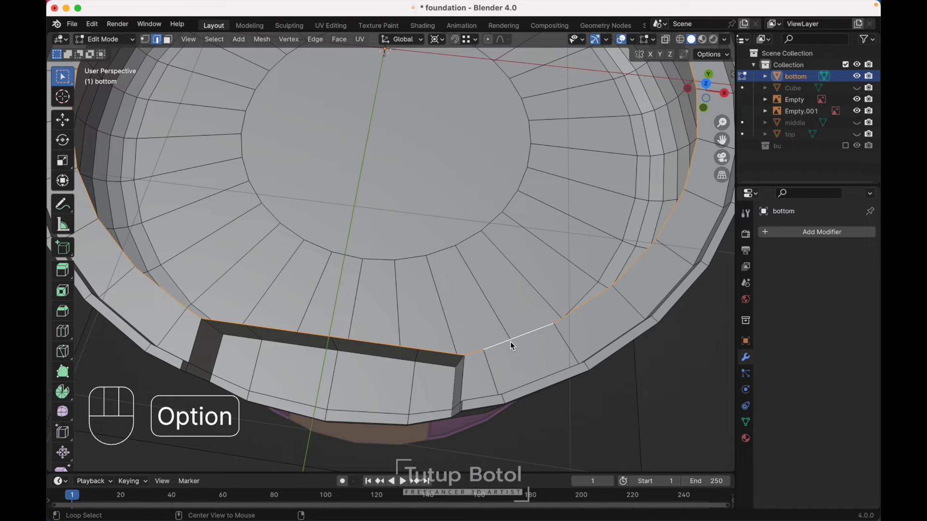
key(grave)
click(520, 250)
key(e)
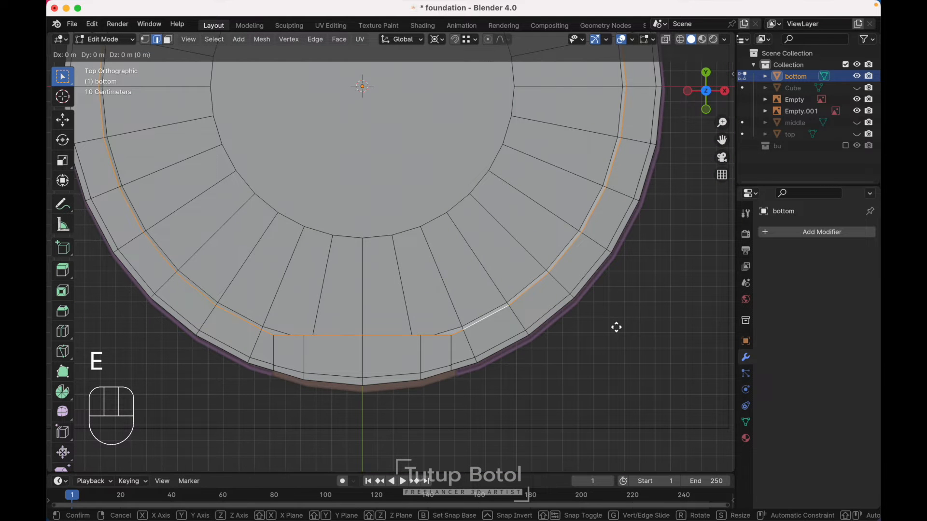
key(s)
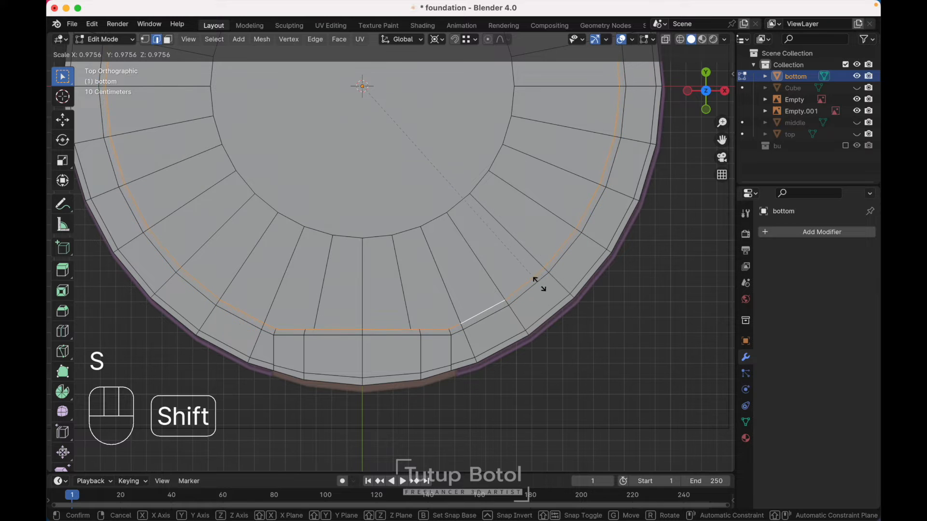
click(508, 259)
middle_drag(508, 259, 224, 295)
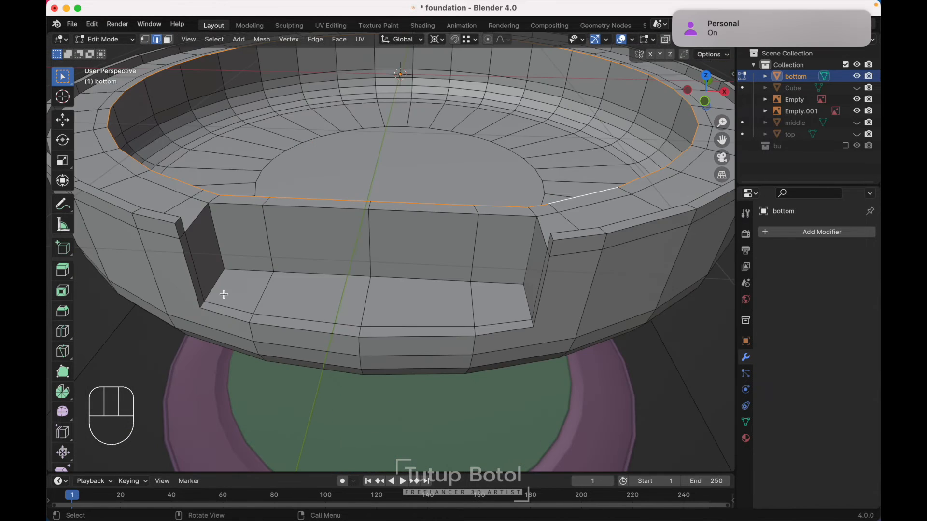
- Duplicate all eight floor faces of the front notch in place and separate the copy into its own object
key(3)
click(224, 295)
shift+click(306, 304)
shift+click(437, 294)
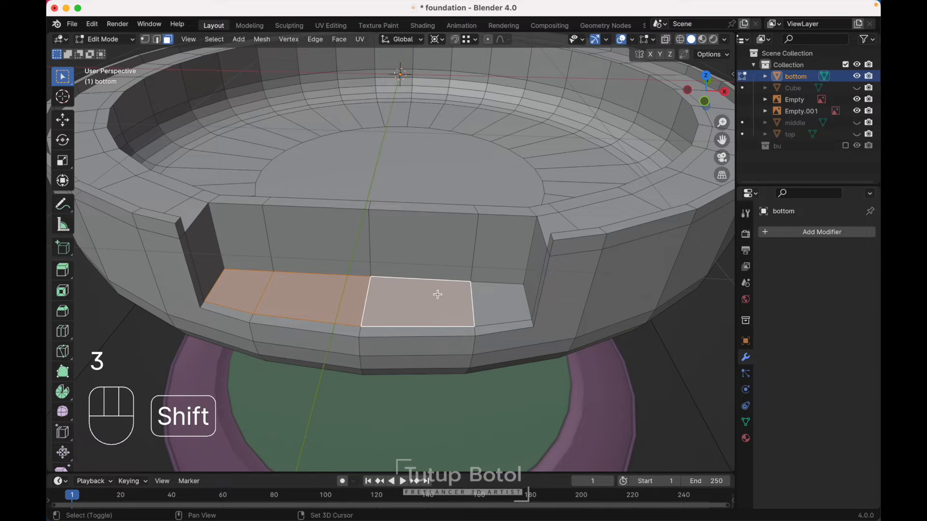
shift+click(490, 296)
shift+click(483, 329)
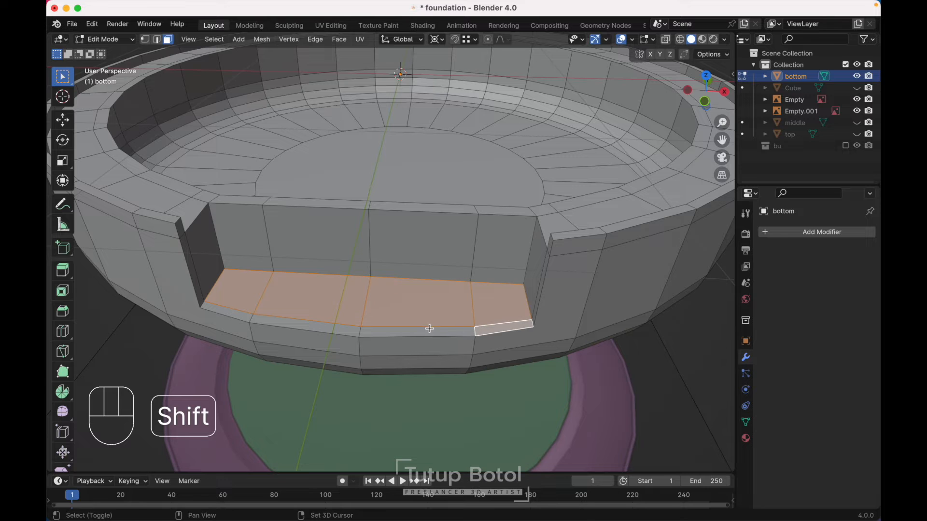
shift+click(430, 331)
shift+click(308, 324)
shift+click(232, 317)
key(shift+d)
key(Escape)
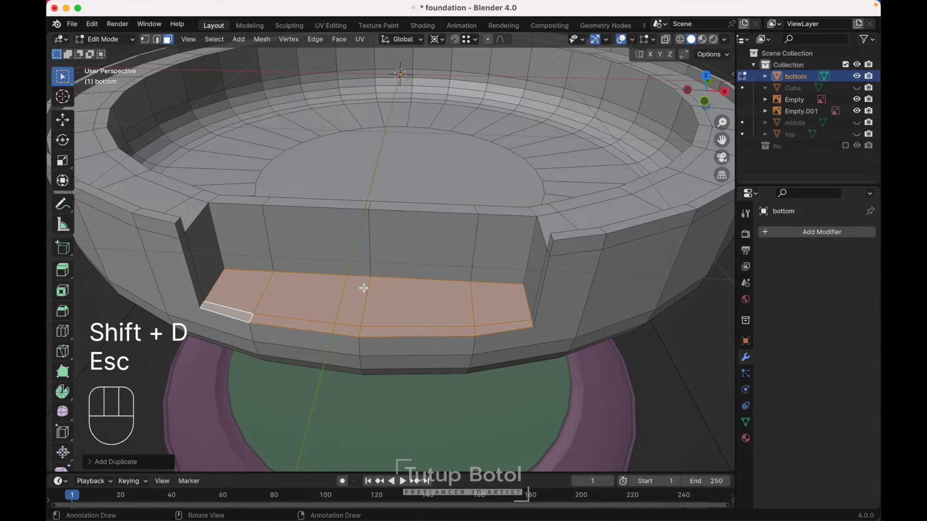
key(p)
click(364, 287)
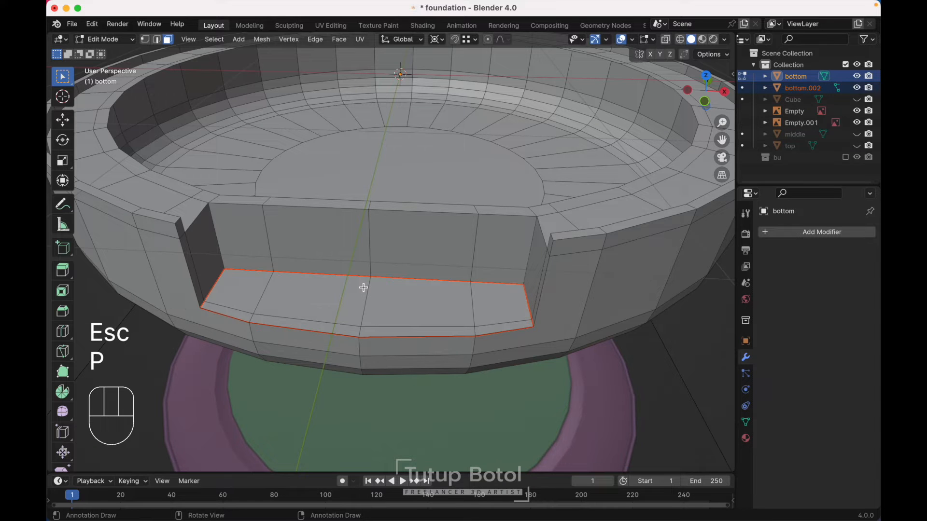
- Return to Object Mode, select the separated notch floor piece and rename it lock
key(Tab)
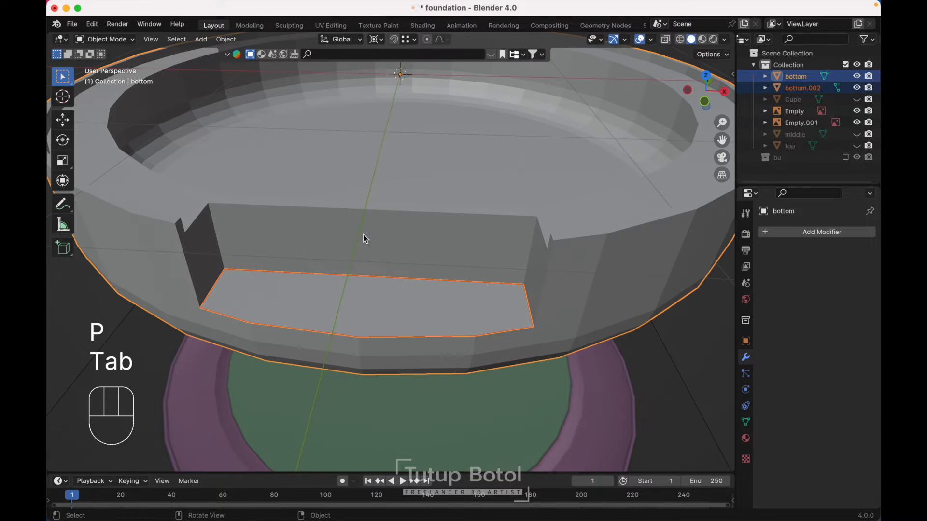
click(381, 317)
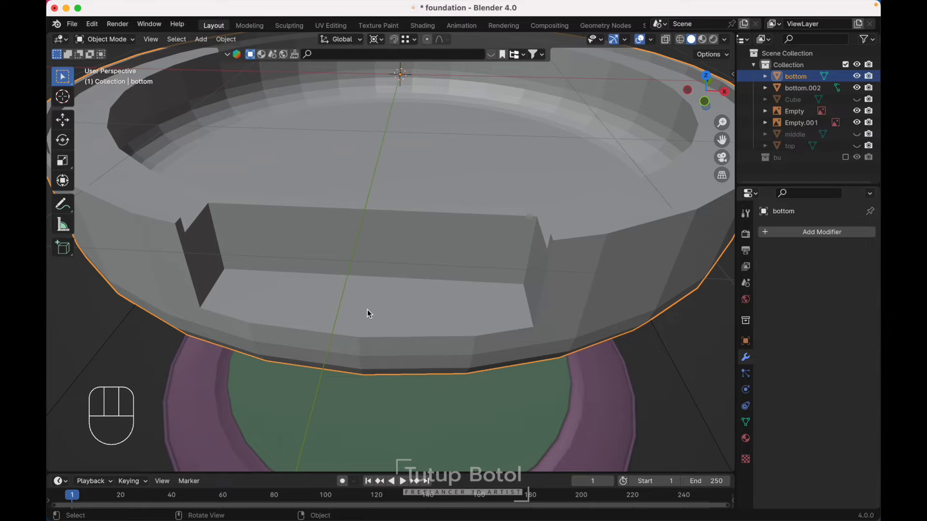
click(368, 314)
key(g)
key(Escape)
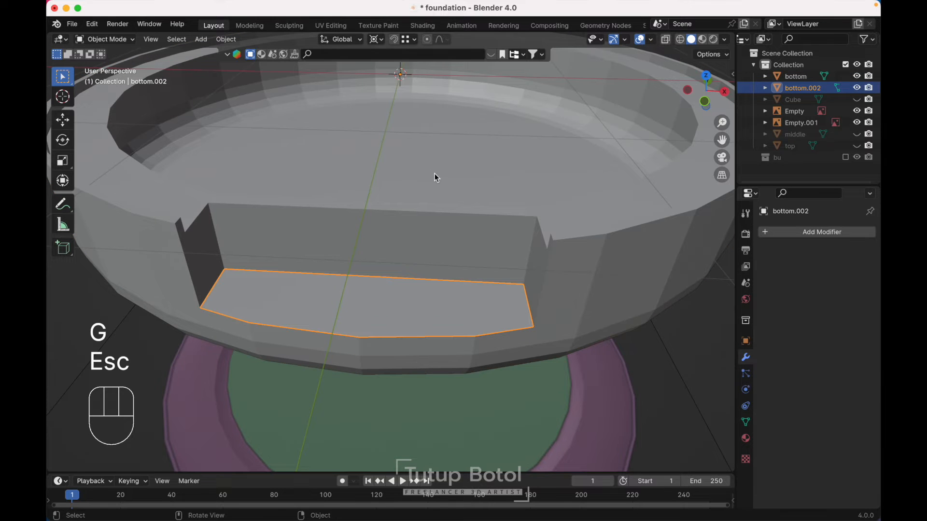
double_click(795, 92)
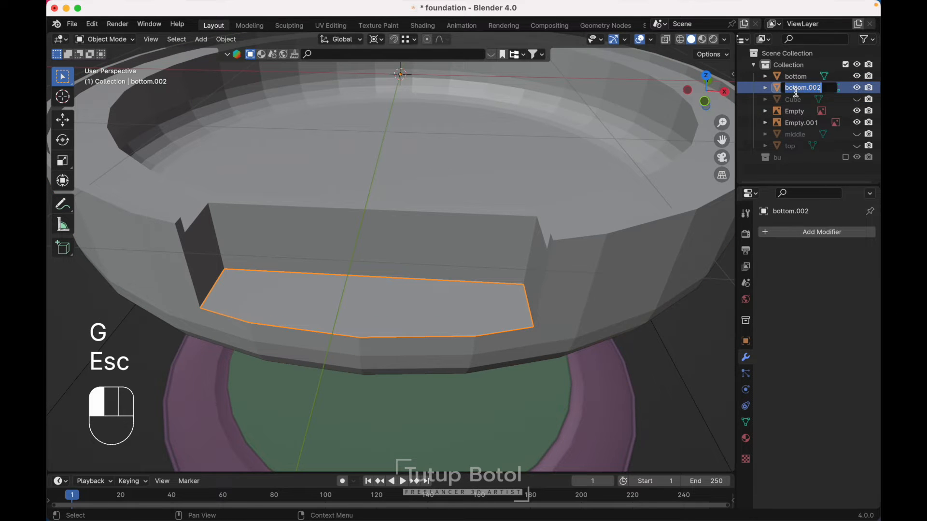
key(BackSpace)
text(lock)
key(Return)
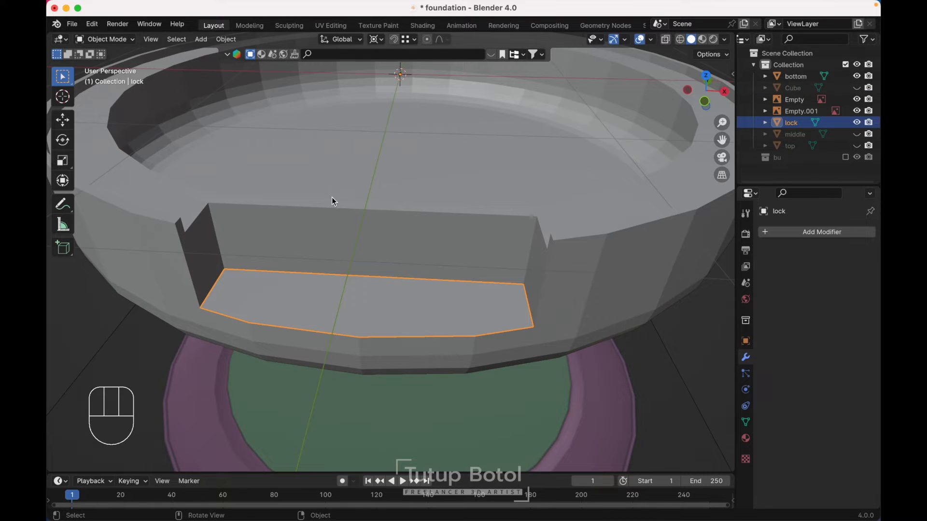
- Dissolve the lengthwise edge loop near the front edge of the lock plate in Edit Mode
key(Tab)
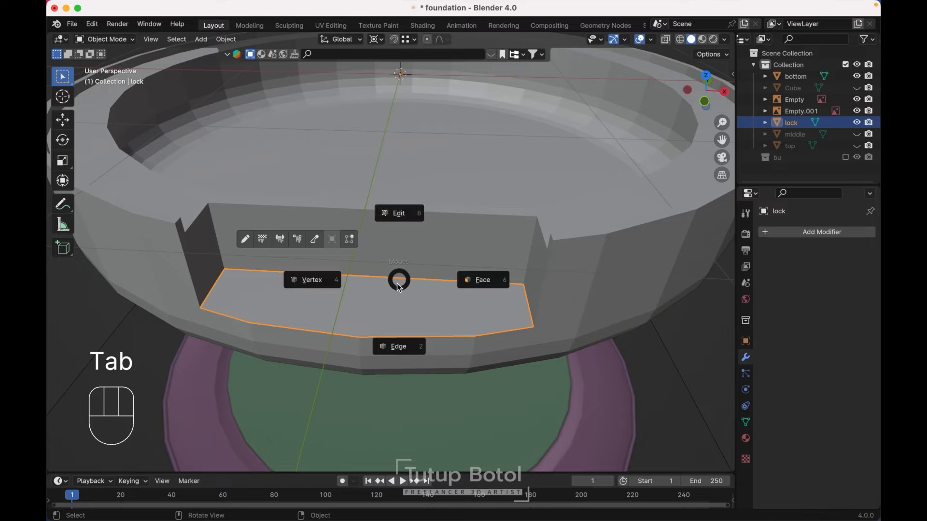
key(g)
key(Escape)
key(Tab)
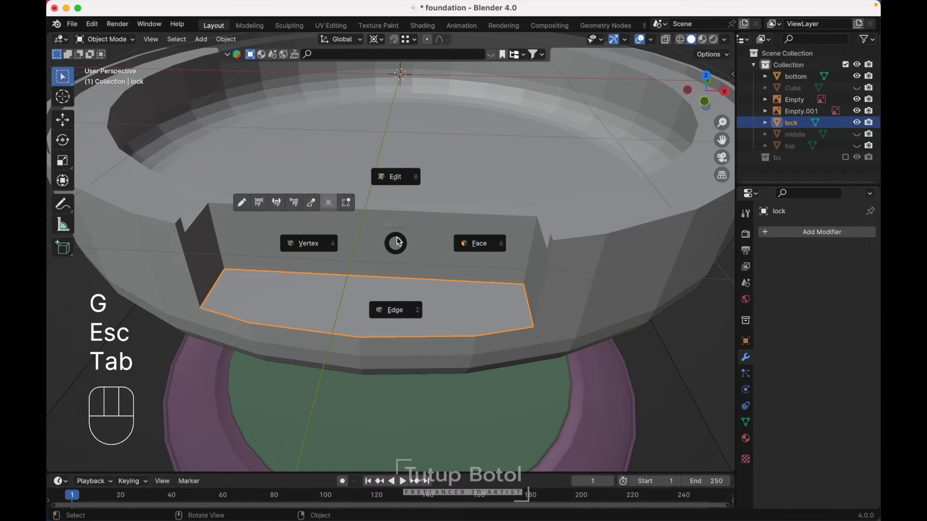
key(2)
alt+click(379, 323)
key(x)
click(413, 310)
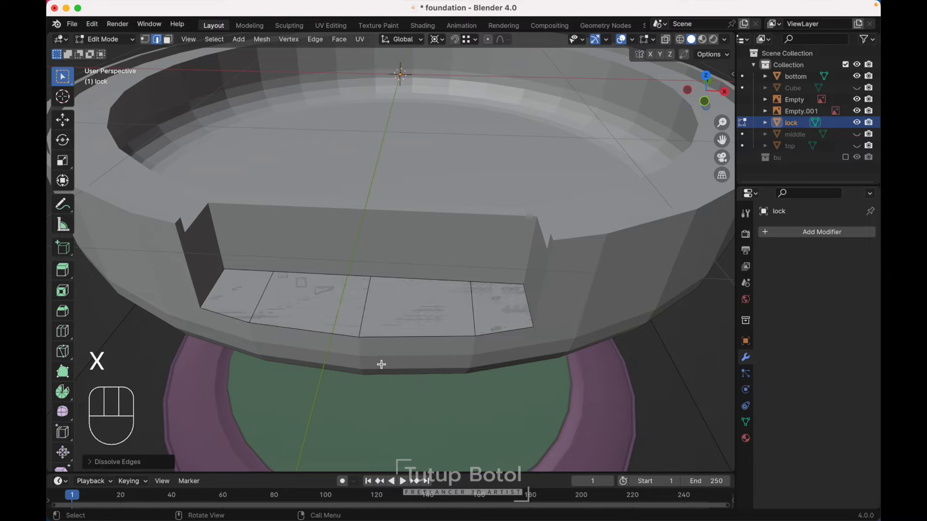
- Extrude the whole lock plate upward into a solid block ending just below the notch's top edge
key(a)
middle_drag(380, 311, 380, 311)
key(e)
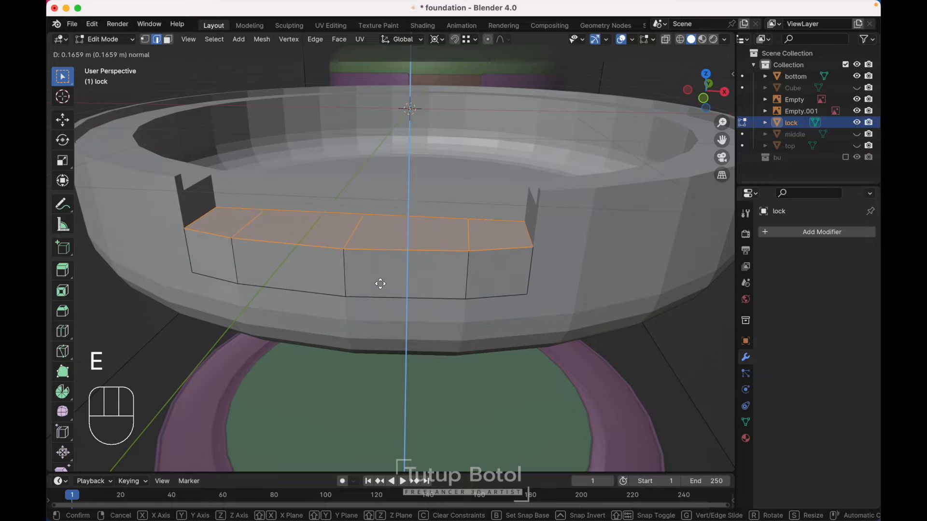
click(428, 268)
- Set the transform pivot point to Median Point and scale the whole lock block down slightly inside the notch
key(a)
middle_drag(429, 269, 429, 270)
click(439, 41)
click(442, 45)
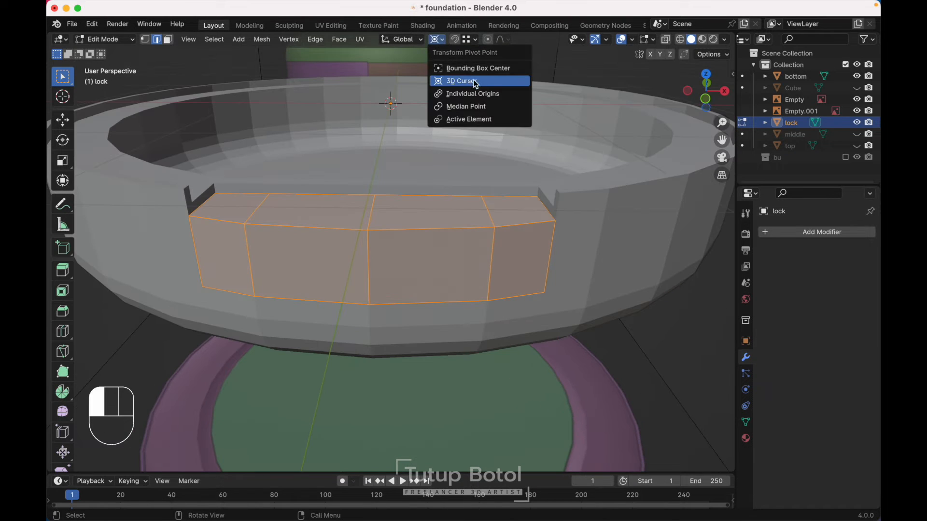
click(470, 104)
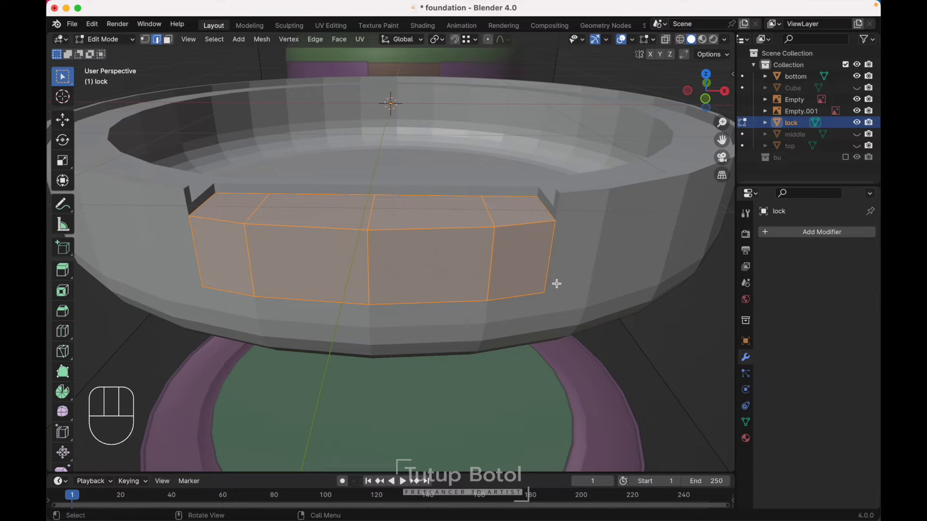
key(s)
click(520, 283)
- Add a lengthwise loop cut near the lock's rear edge in X-ray top view and flatten it with a Y scale of 0
key(grave)
click(427, 199)
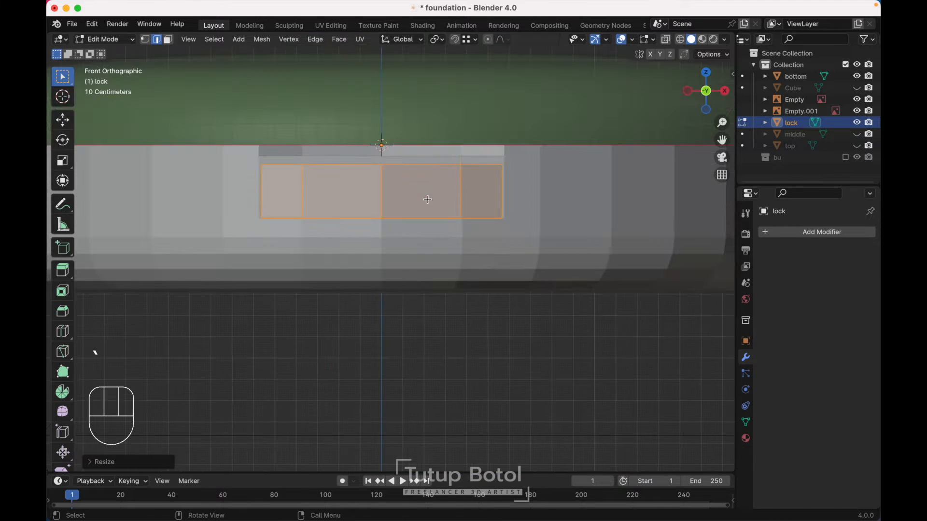
key(grave)
click(386, 106)
key(alt+z)
scroll(386, 107, up, 4)
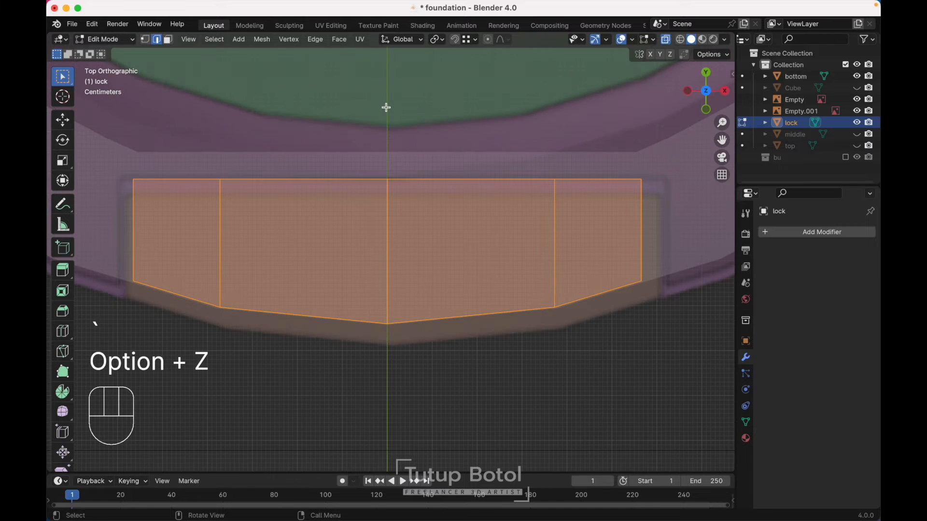
key(ctrl+r)
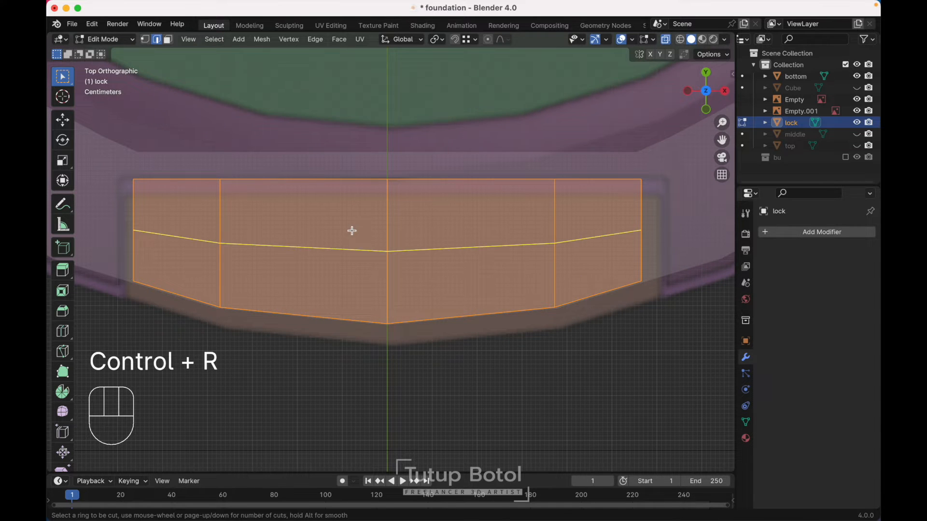
click(352, 230)
click(347, 193)
key(s)
key(y)
key(0)
key(Return)
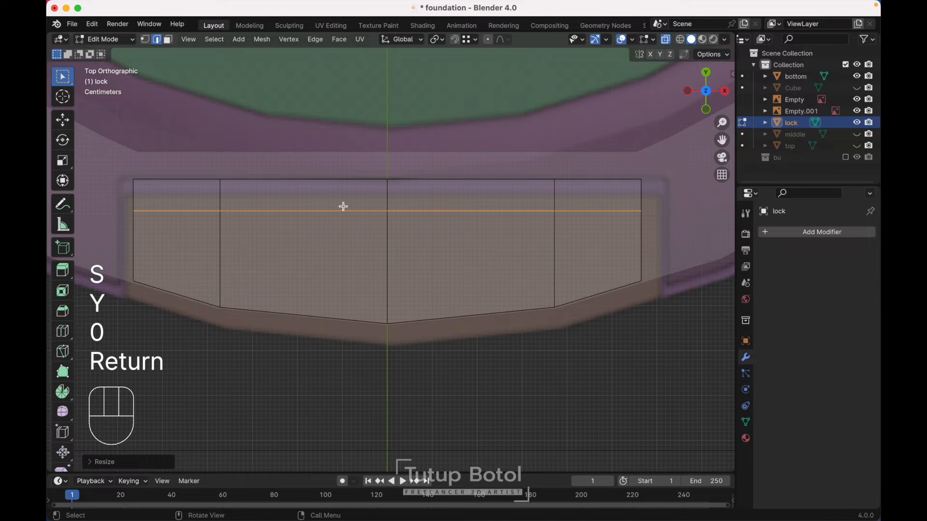
- Add two crosswise loop cuts to the lock, one on each side of its center line
key(ctrl+r)
click(352, 207)
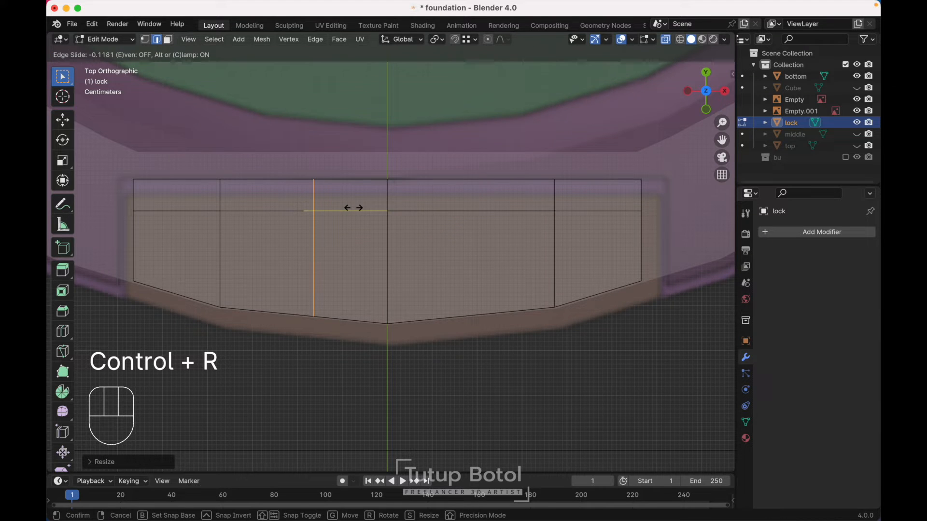
click(368, 209)
key(ctrl+r)
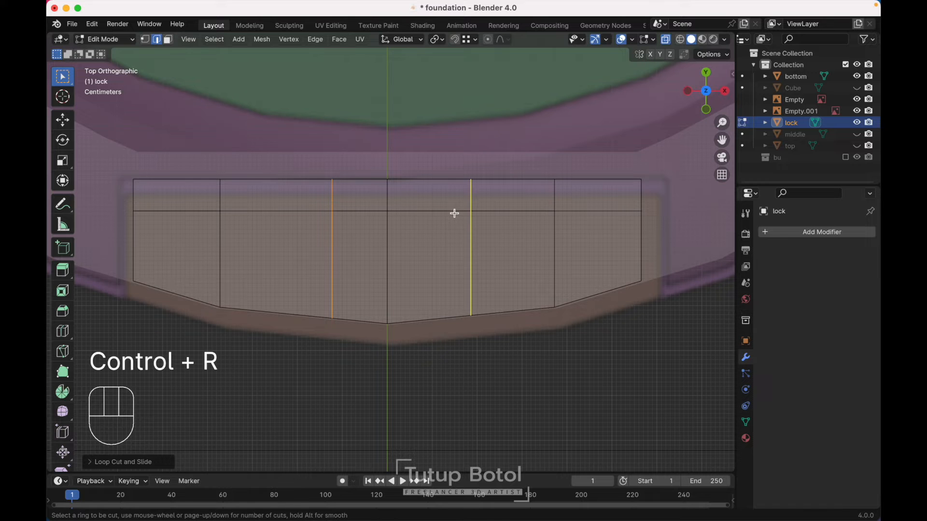
click(454, 213)
click(419, 210)
- Turn off X-ray, isolate the lock in local view and add a horizontal loop cut slid toward its top edge
middle_drag(420, 210, 421, 213)
key(alt+z)
shift+scroll(421, 213, down, 5)
key(slash)
middle_drag(421, 212, 461, 257)
key(ctrl+r)
click(461, 256)
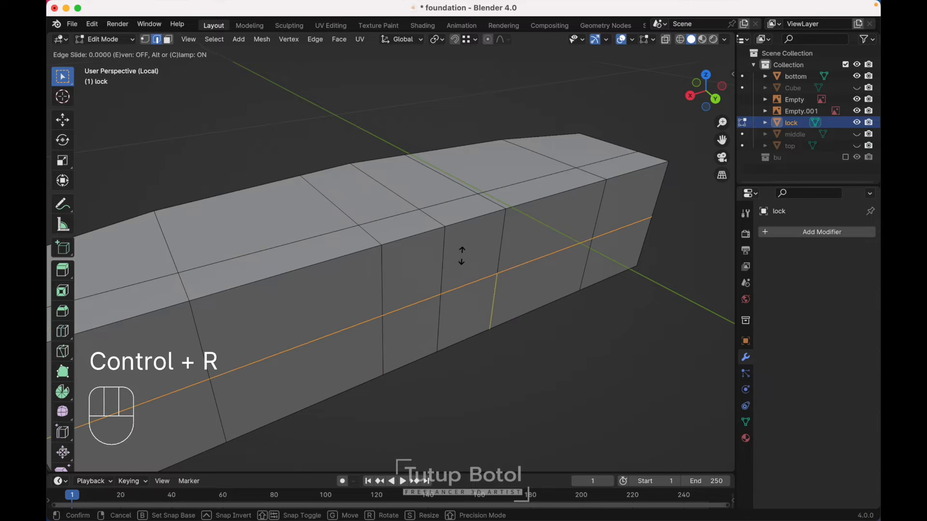
click(453, 227)
- Delete the four faces at the middle of the lock's upper rear edge, two on top and two on the back
scroll(452, 227, right, 3)
key(3)
click(379, 233)
shift+click(451, 221)
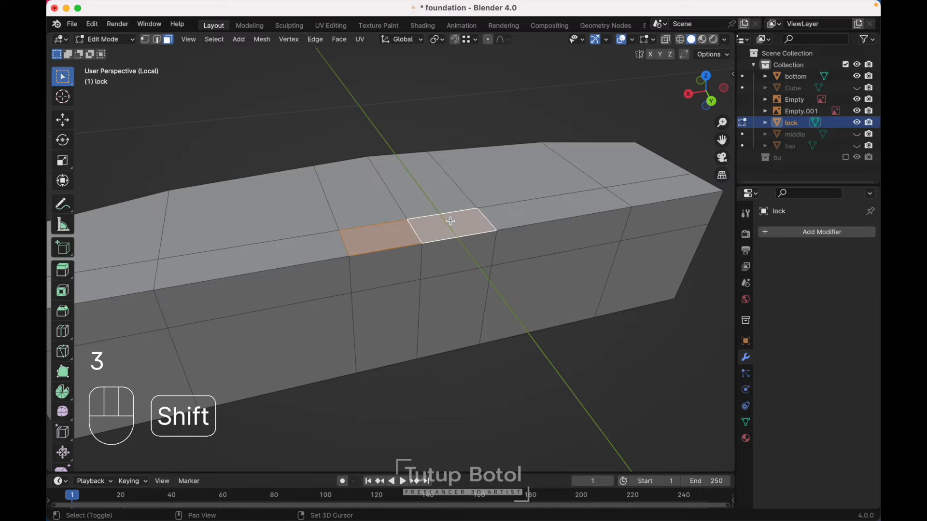
shift+click(449, 247)
shift+click(387, 269)
key(x)
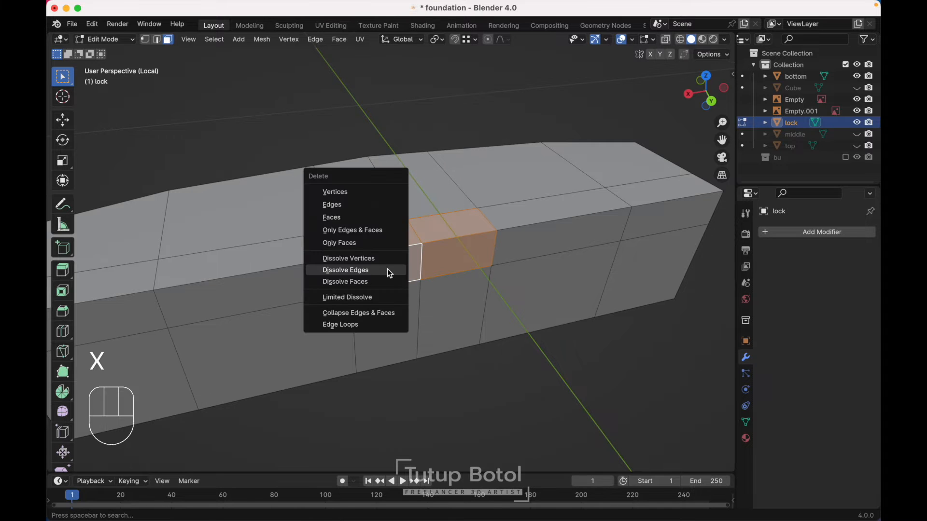
click(358, 213)
- Extrude the two inner top edges of the lock's opening straight down along Z, snapping to the recess floor level
scroll(358, 213, left, 5)
key(2)
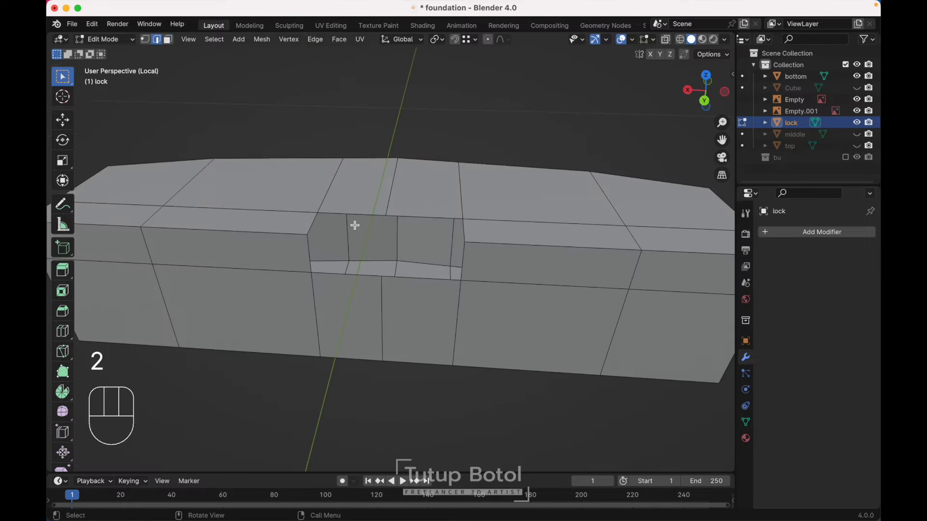
shift+click(414, 217)
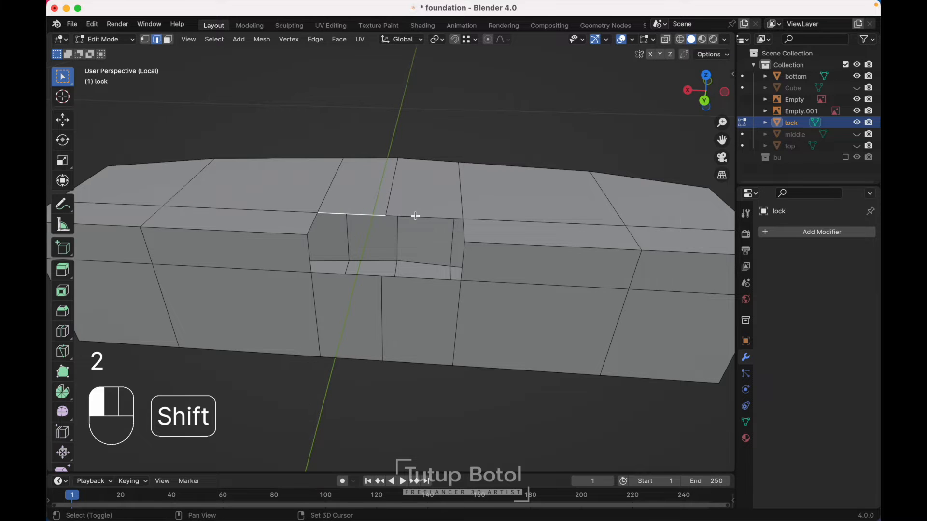
scroll(414, 215, left, 3)
key(e)
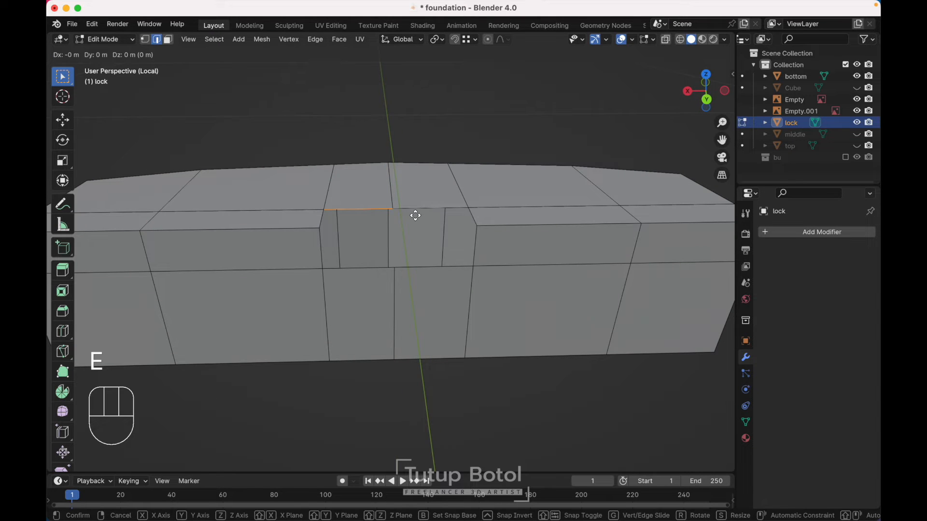
key(z)
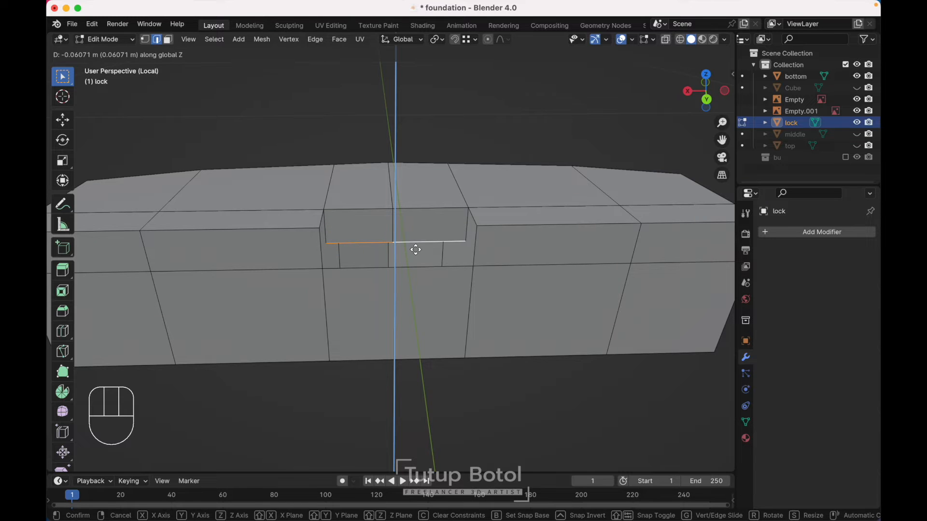
key(ctrl)
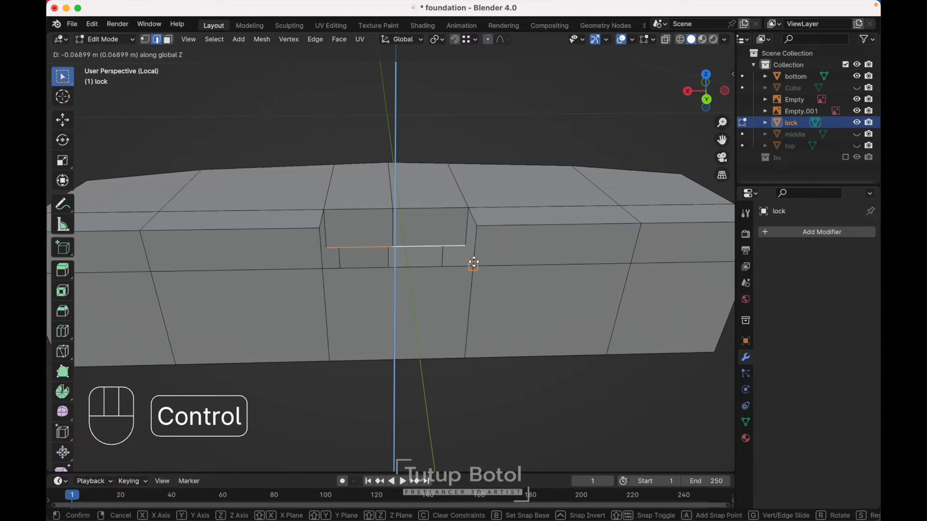
click(473, 263)
middle_drag(472, 261, 378, 254)
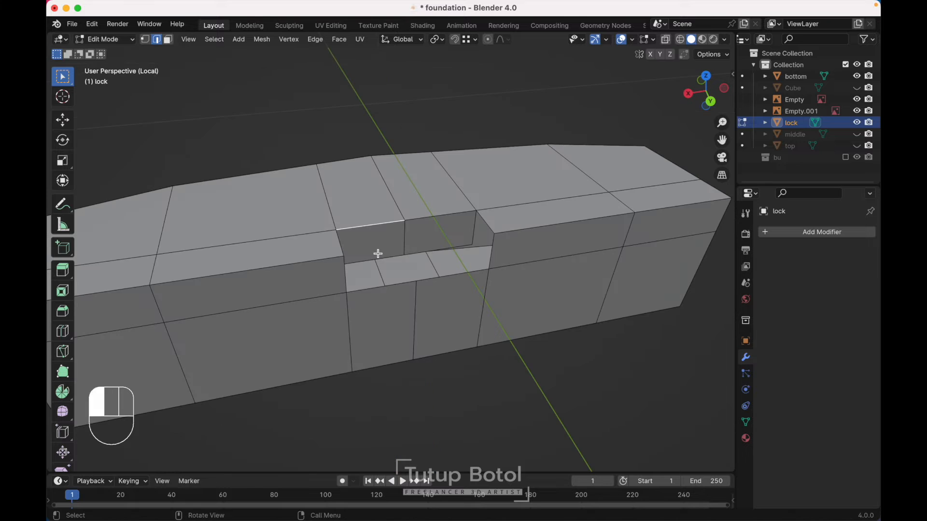
- Fill the remaining openings of the lock's rear recess with faces
shift+click(381, 286)
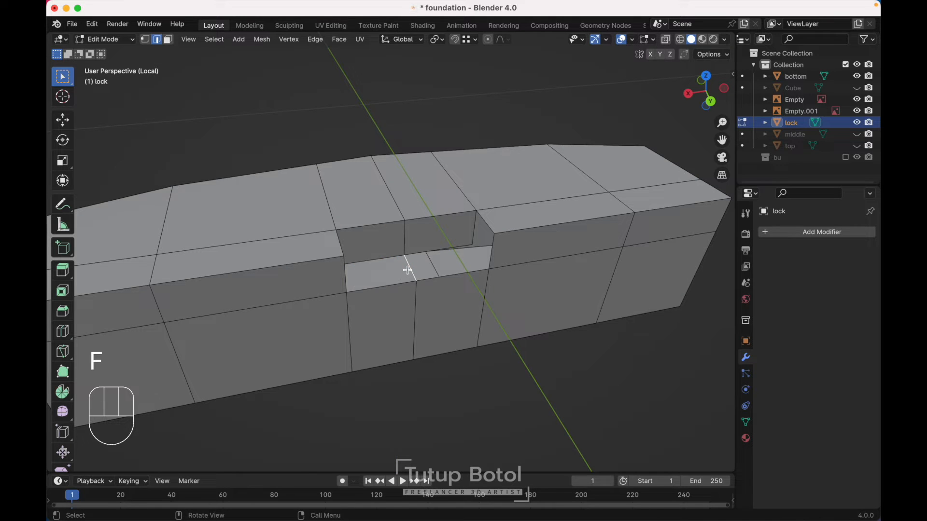
key(f)
middle_drag(408, 270, 327, 235)
click(313, 249)
key(f)
- Bevel the edge loop along the lock's lower front edge with 4 segments into a wide rounded edge
alt+click(329, 234)
key(ctrl+b)
key(shift)
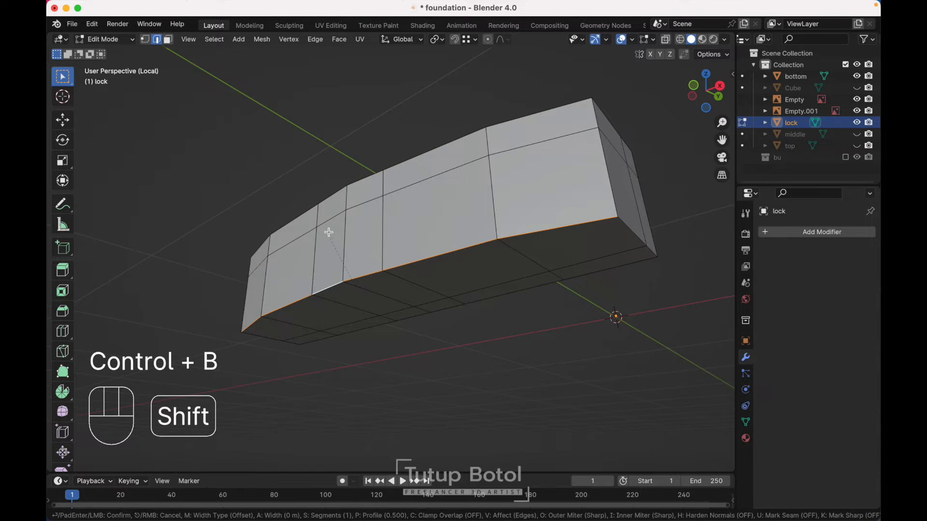
scroll(300, 178, up, 4)
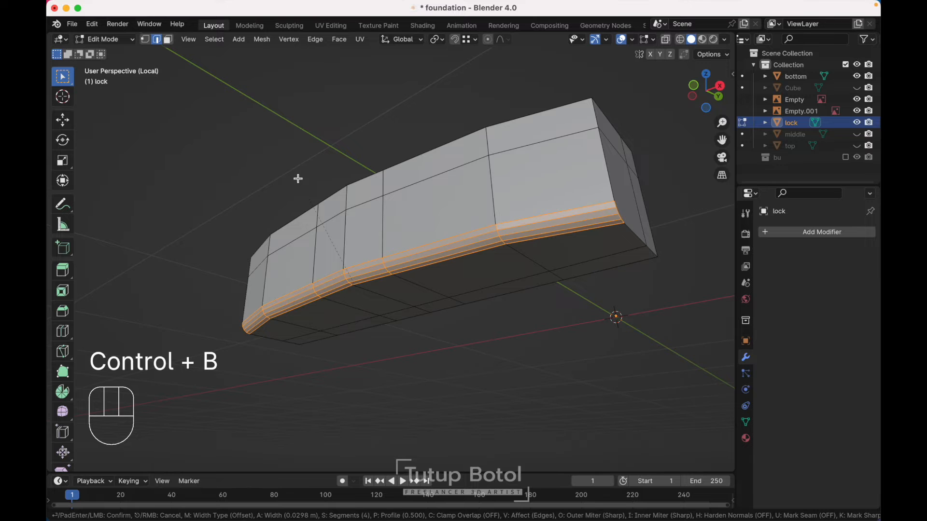
click(242, 69)
click(242, 70)
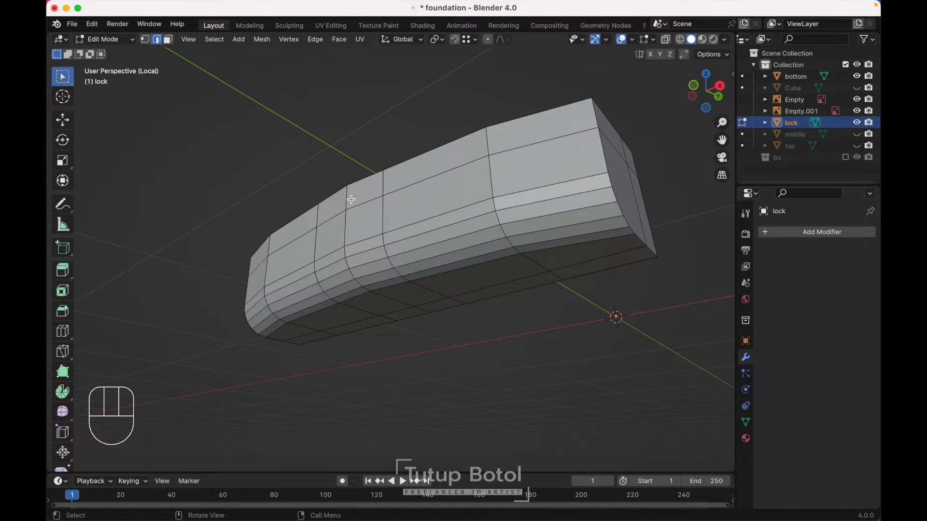
- Return to Object Mode, leave the lock's local view and unhide the middle part
key(Tab)
key(slash)
scroll(343, 194, down, 4)
key(grave)
scroll(255, 83, down, 5)
key(Tab)
middle_drag(441, 128, 444, 132)
scroll(444, 132, right, 5)
click(444, 132)
scroll(444, 132, up, 5)
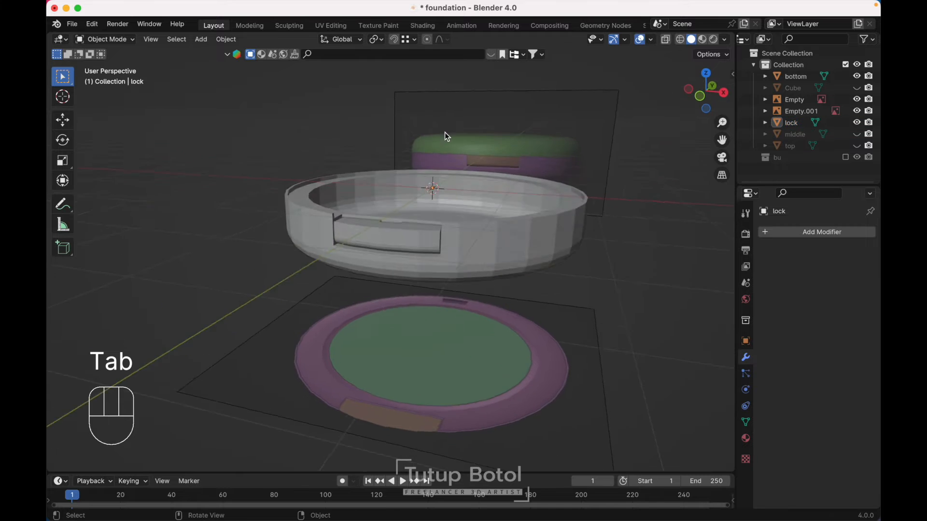
scroll(445, 133, right, 10)
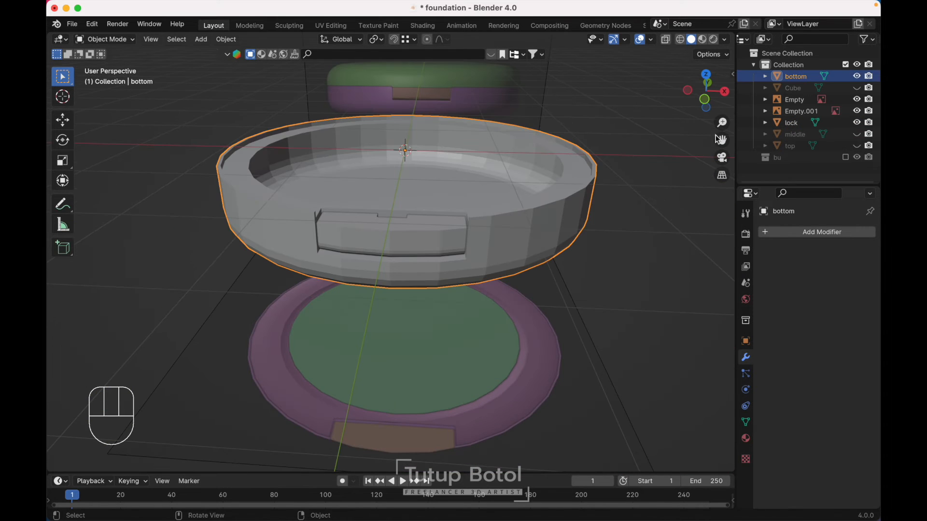
click(856, 136)
click(418, 198)
- Add a cube in top view and move it along Y about 2 m to the back rim of the compact
scroll(418, 198, up, 10)
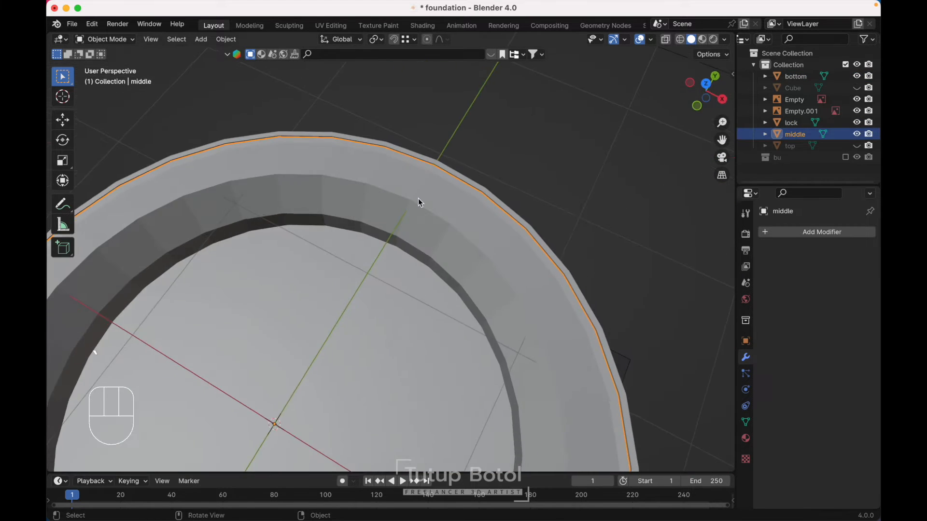
scroll(418, 198, down, 10)
middle_drag(418, 198, 480, 242)
key(grave)
click(447, 138)
key(shift+a)
mouse_move(447, 138)
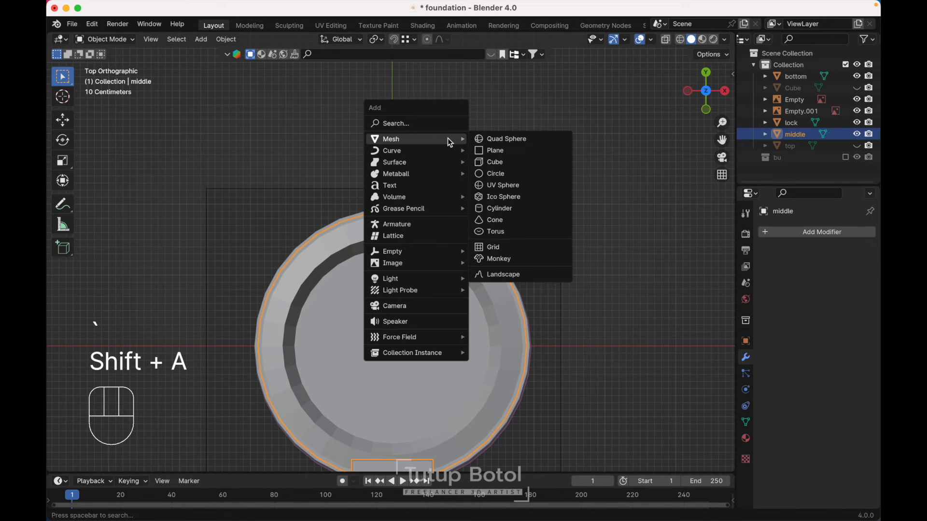
click(485, 162)
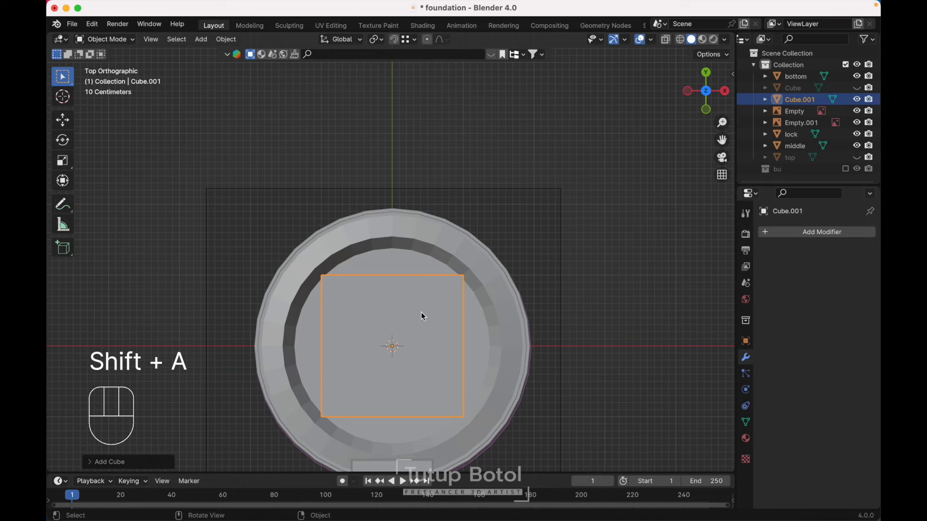
key(g)
key(y)
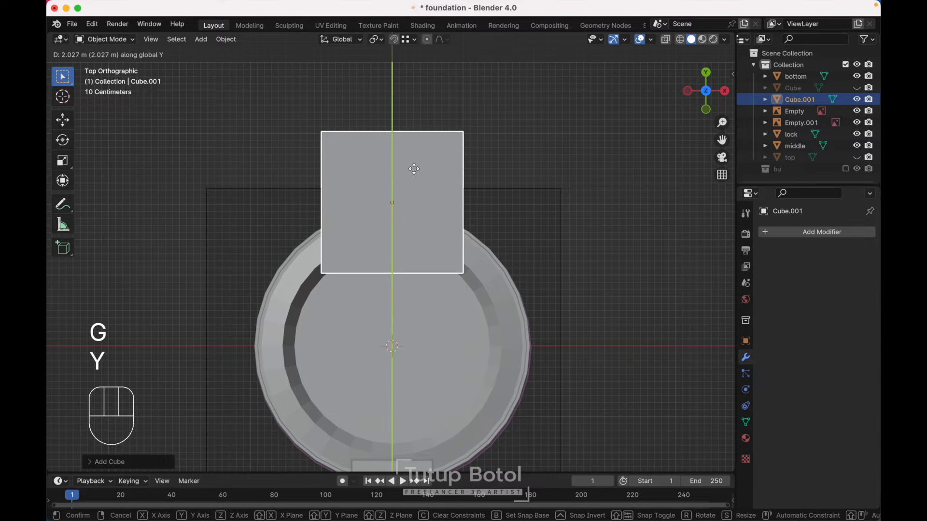
click(416, 172)
- Scale the cube down in X-ray to the width of the reference's rear hinge slot and move it along Y over the slot
key(alt+z)
scroll(414, 169, up, 2)
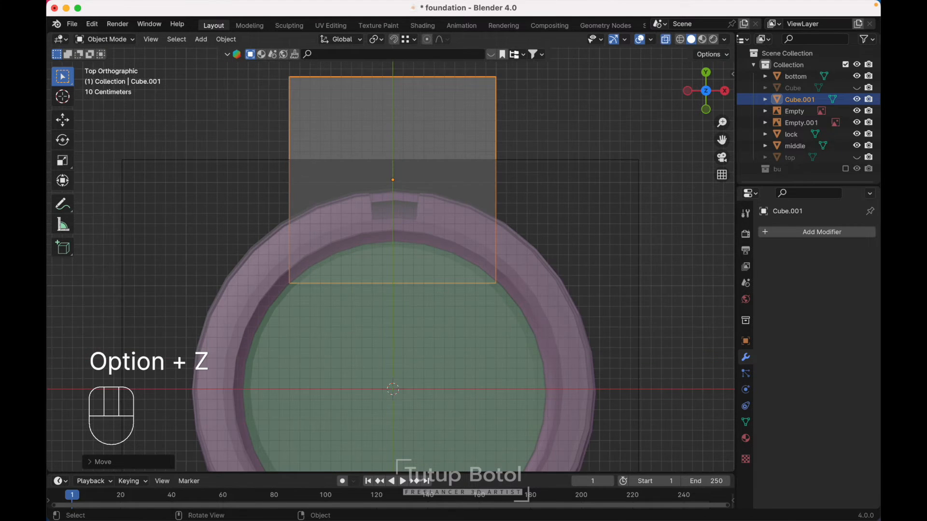
key(s)
click(464, 213)
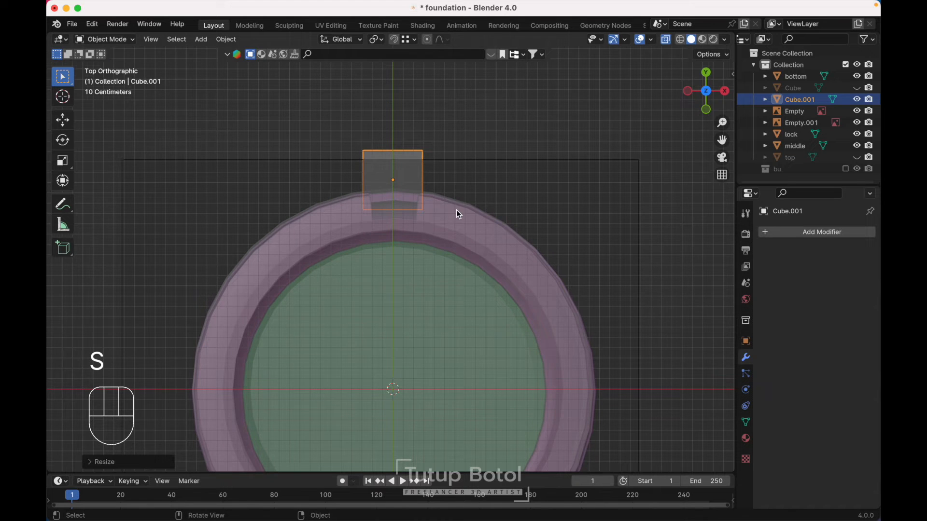
scroll(457, 211, up, 3)
key(s)
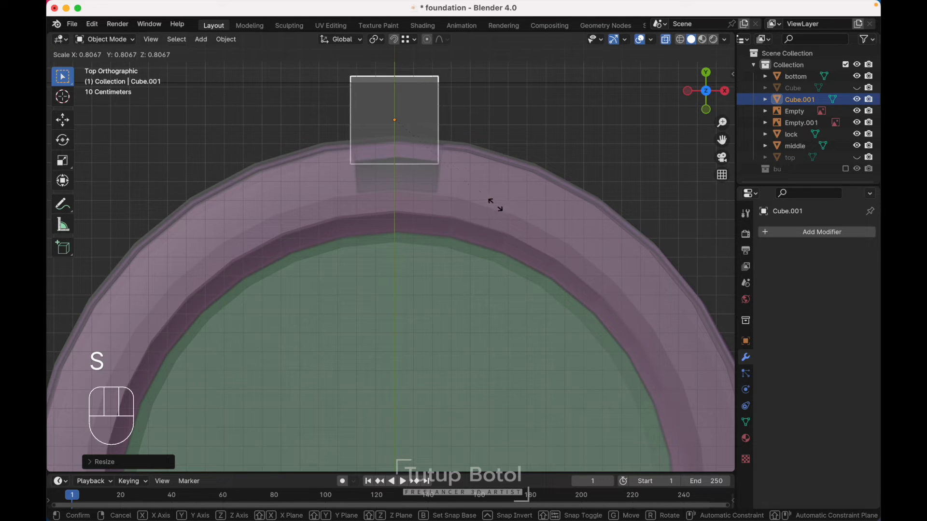
click(488, 204)
key(g)
key(y)
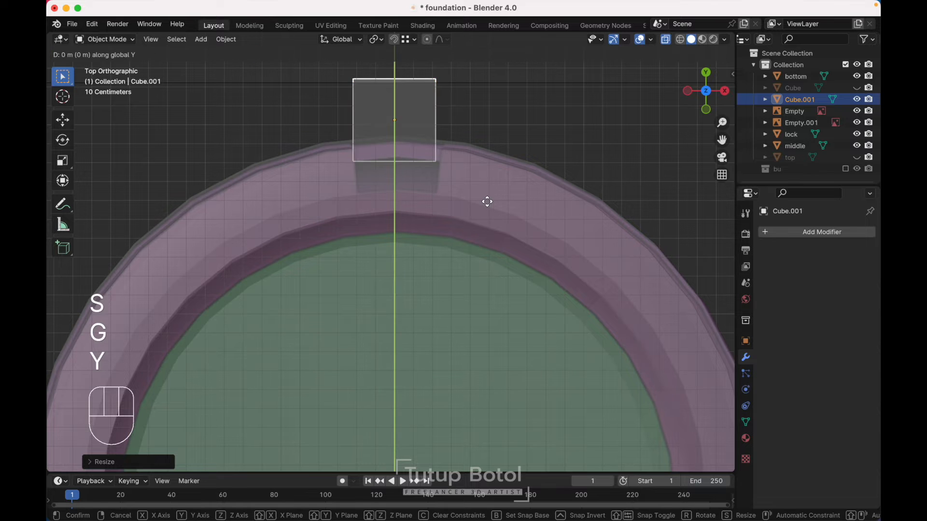
click(489, 232)
- Lower the cube along Z from the right side view so it cuts into the compact's back wall
key(grave)
click(555, 238)
key(alt+z)
scroll(554, 238, down, 2)
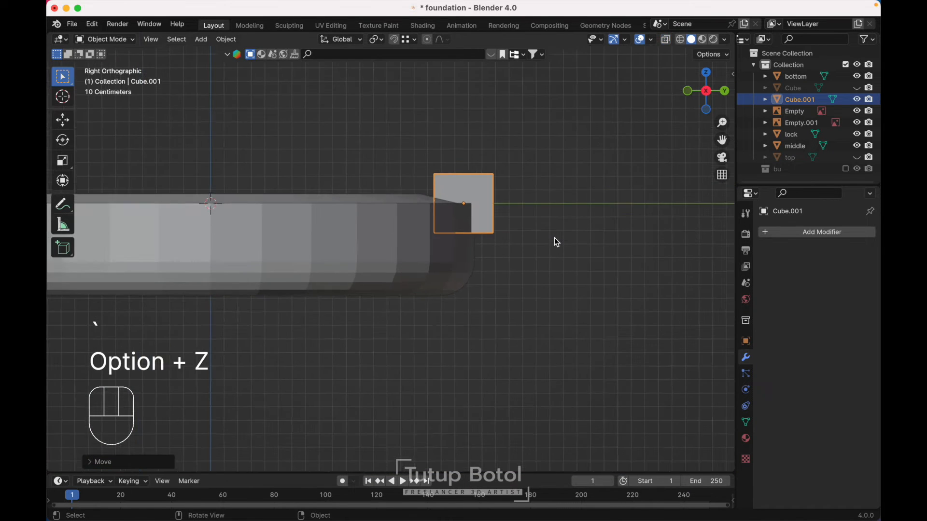
scroll(554, 237, right, 5)
scroll(554, 237, left, 3)
key(alt+z)
key(g)
key(z)
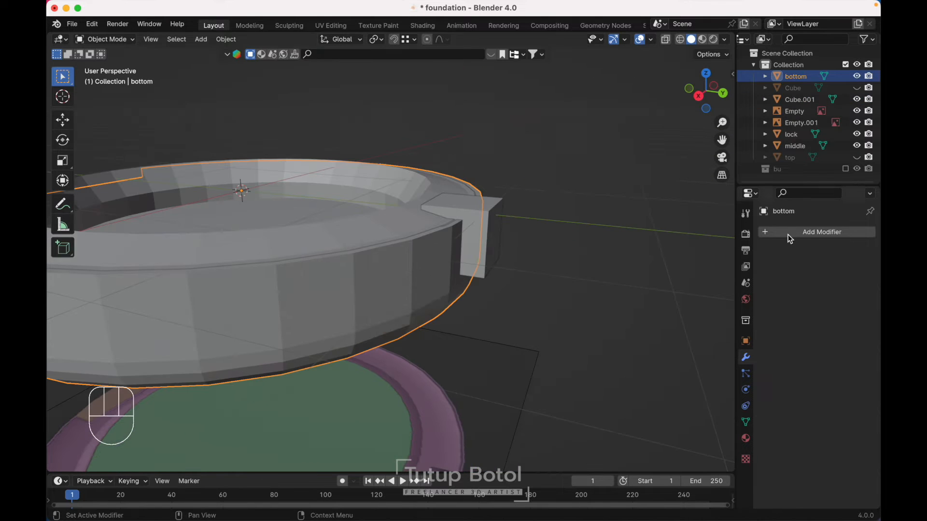
- Add a Boolean Difference modifier to the bottom part with the new cube as its object
click(808, 232)
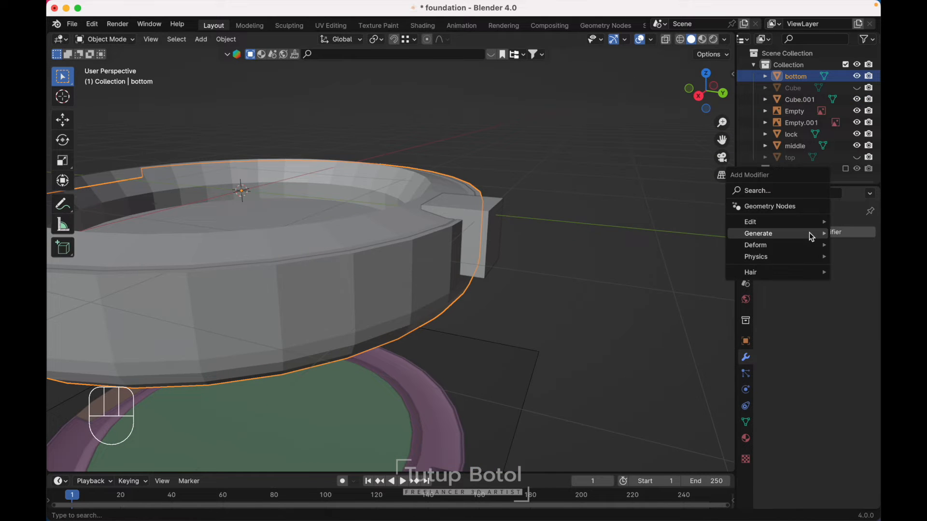
mouse_move(809, 232)
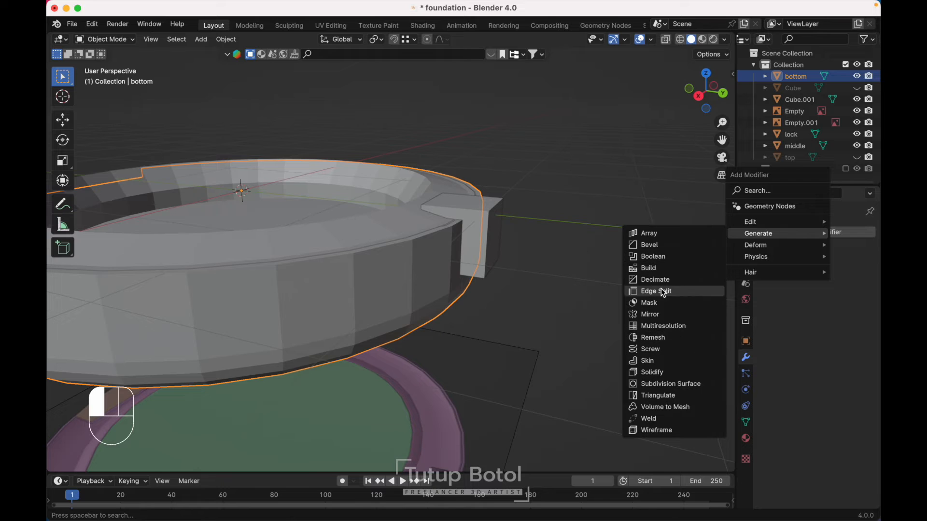
click(647, 257)
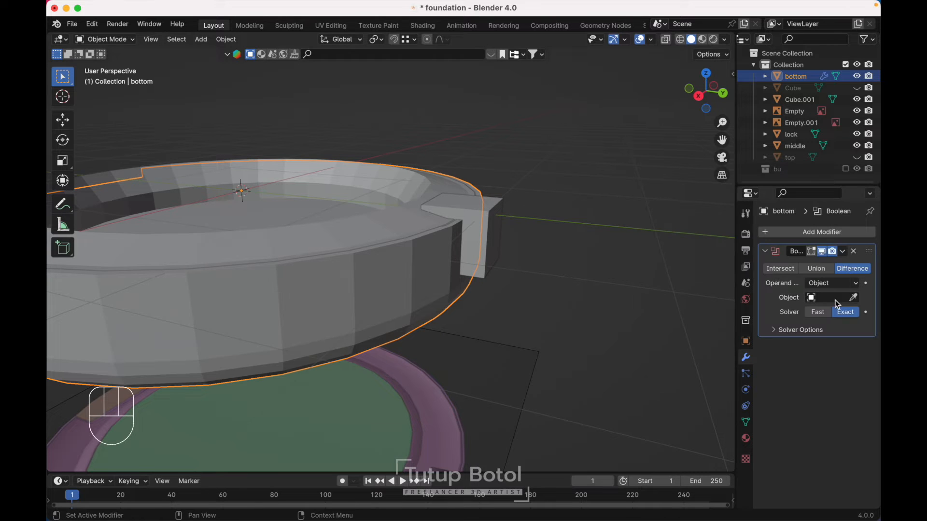
click(855, 298)
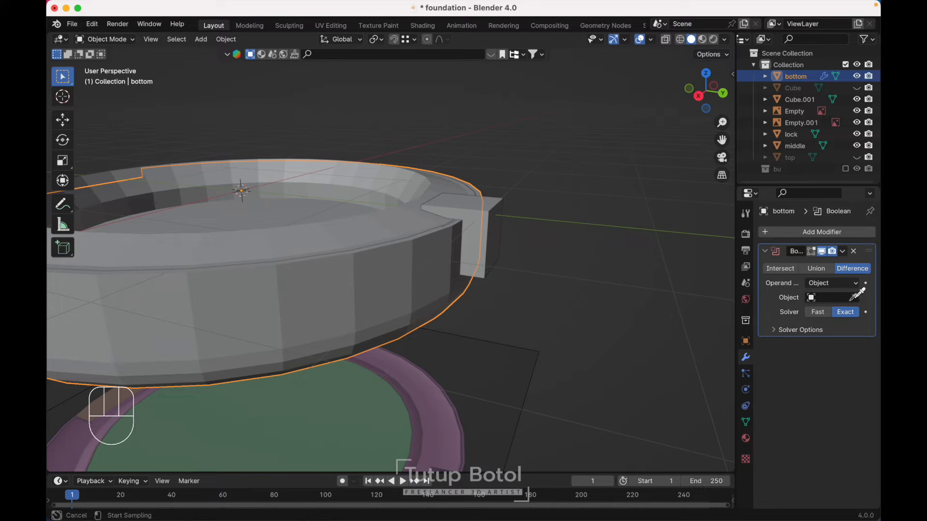
click(502, 198)
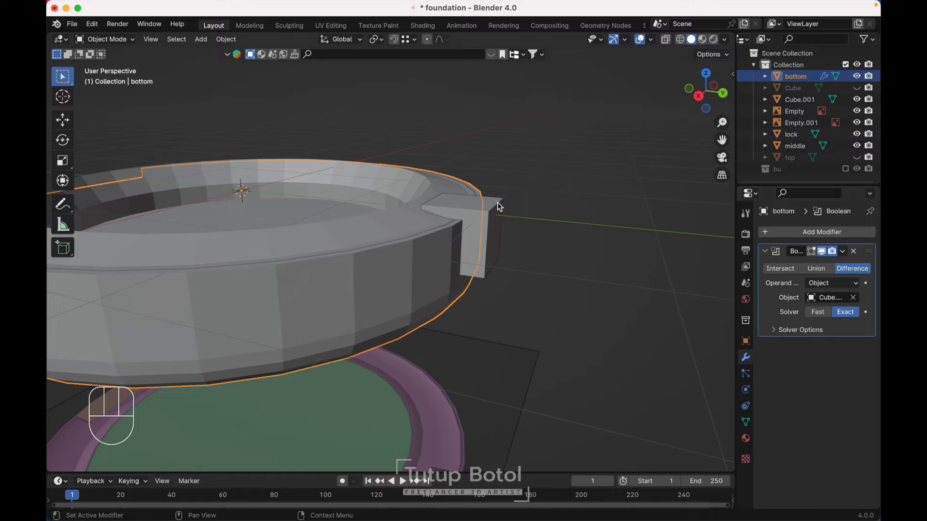
- Add a Boolean Difference modifier to the middle part with the same cutter cube as its object
click(386, 223)
click(809, 236)
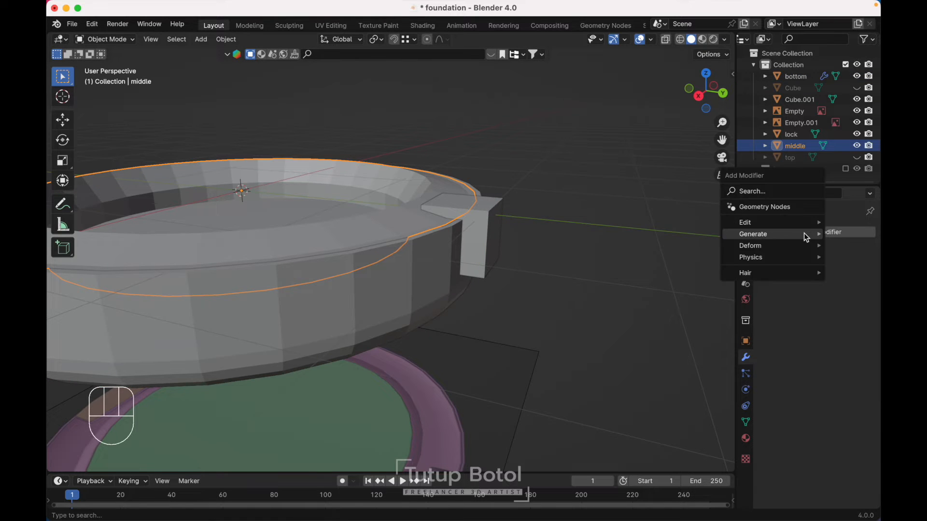
mouse_move(803, 234)
click(644, 259)
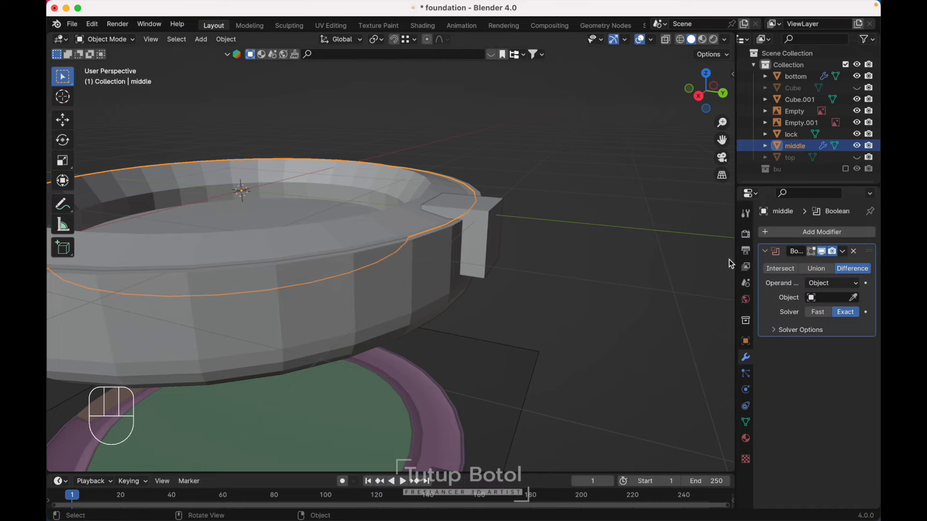
click(853, 298)
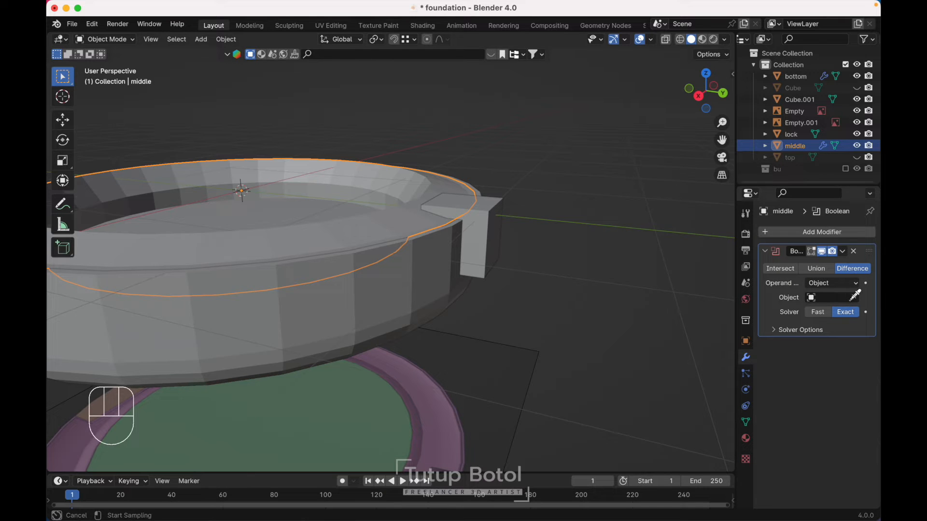
click(487, 211)
- Hide the cutter cube and apply the Boolean modifier on the bottom part
click(487, 210)
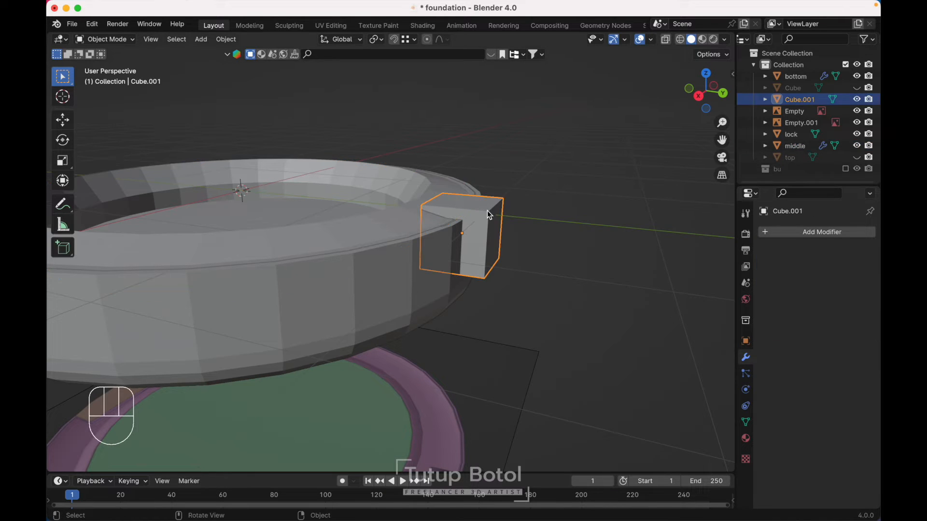
key(h)
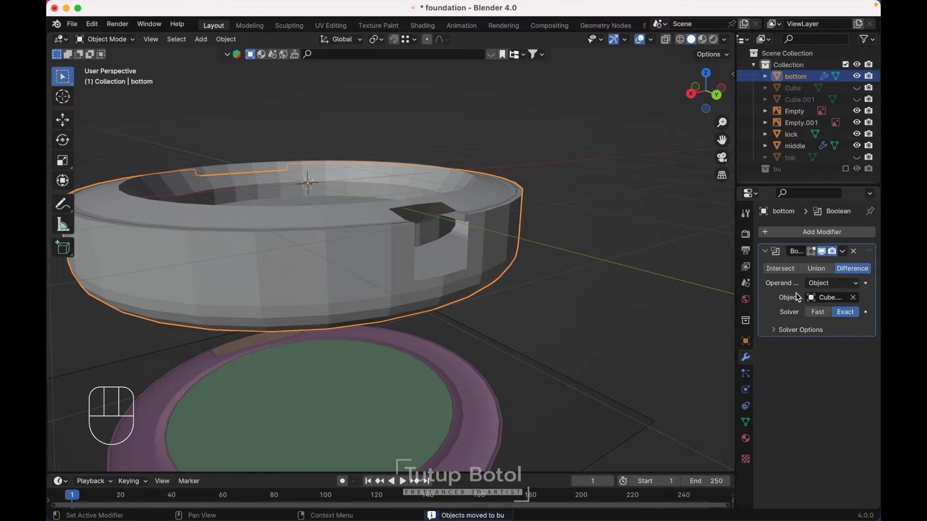
key(ctrl+a)
click(485, 192)
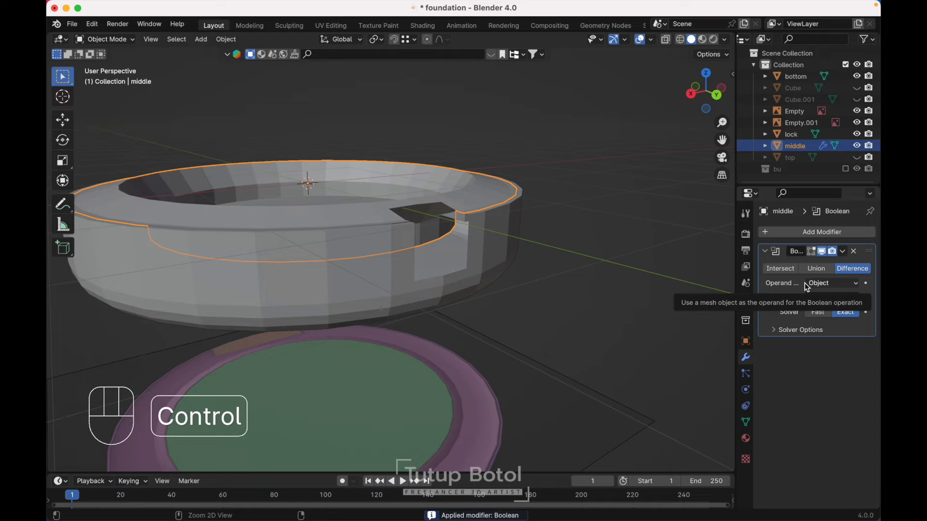
- Apply the Boolean modifier on the middle part and view the rear hinge cut from the top
key(ctrl+a)
click(474, 253)
middle_drag(474, 254, 435, 207)
click(474, 272)
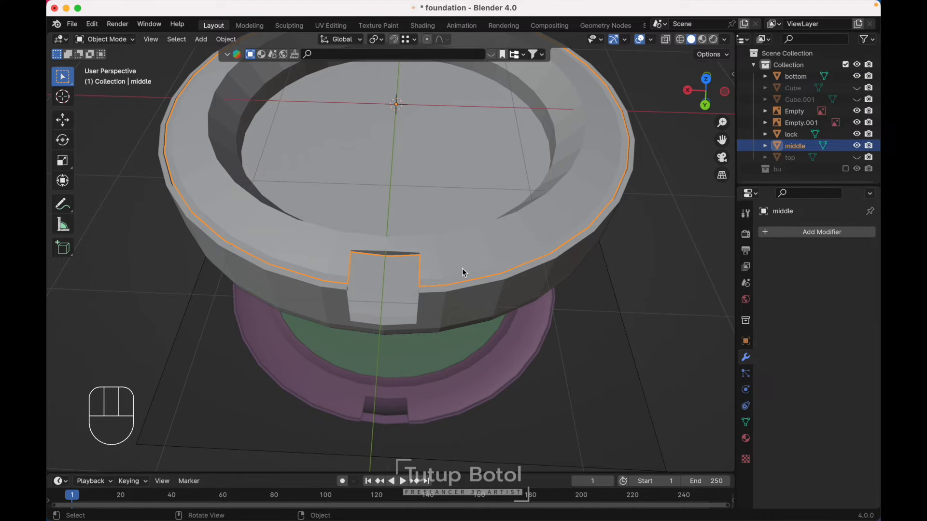
key(grave)
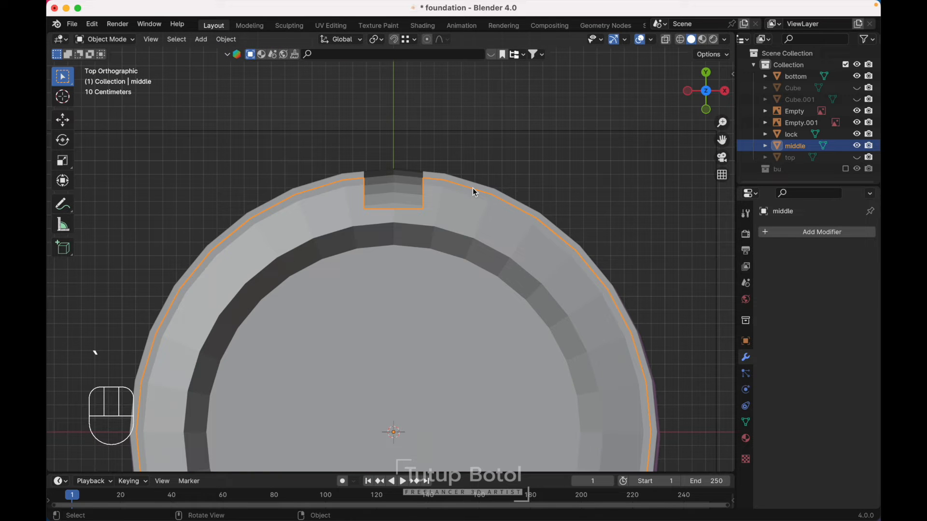
- In Edit Mode on the middle part, select the rim edges along both sides of the rear hinge notch
key(Tab)
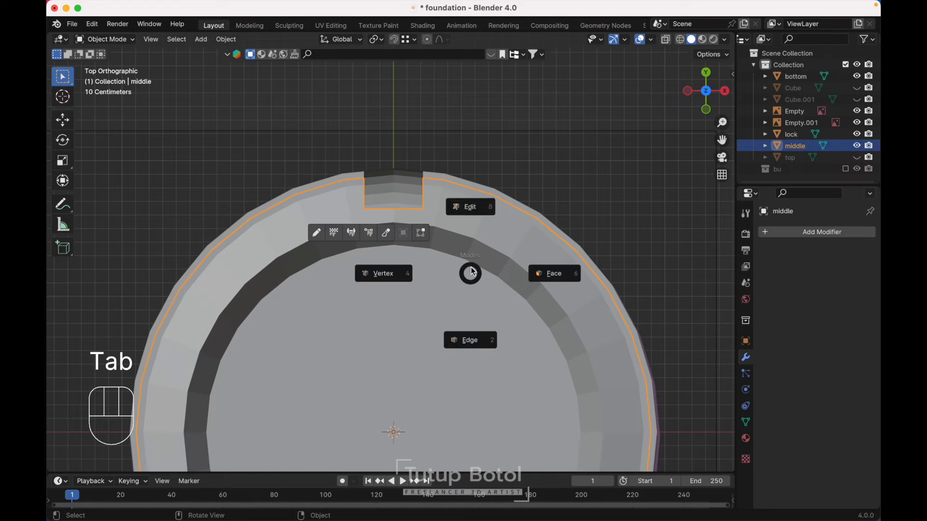
scroll(471, 205, up, 2)
scroll(471, 205, right, 5)
scroll(471, 206, right, 4)
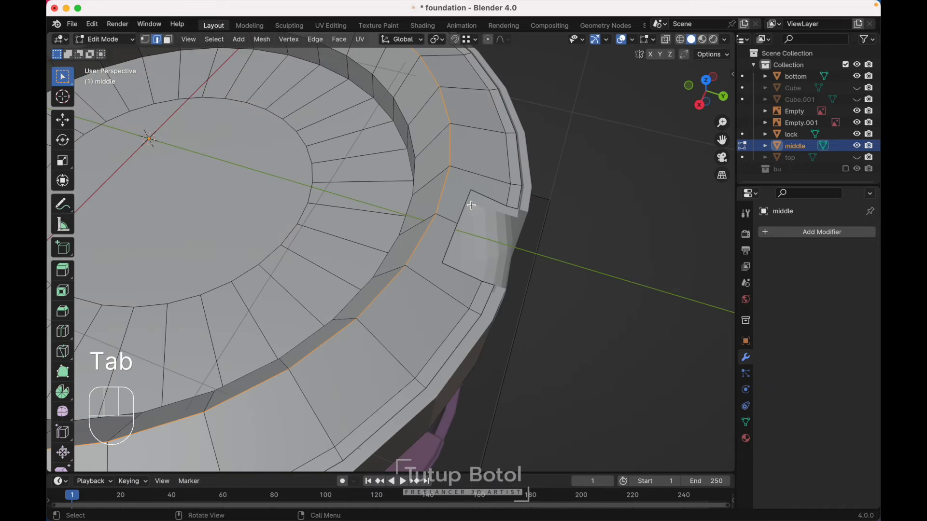
key(1)
scroll(471, 205, down, 3)
scroll(471, 205, left, 5)
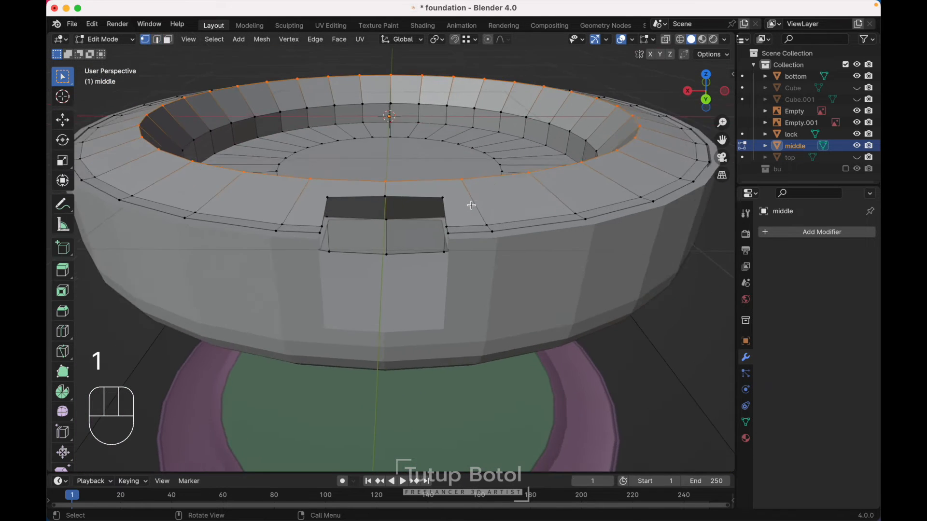
scroll(471, 206, right, 4)
scroll(471, 205, up, 2)
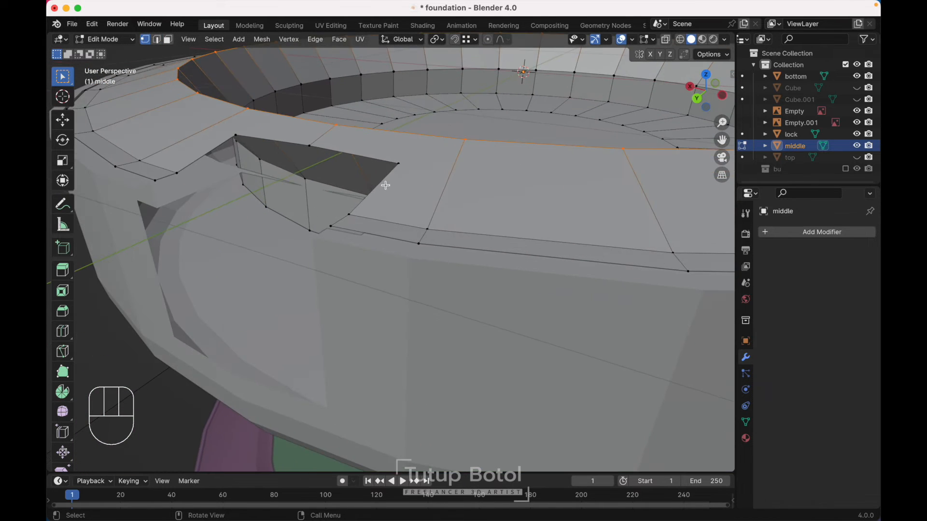
key(2)
click(211, 145)
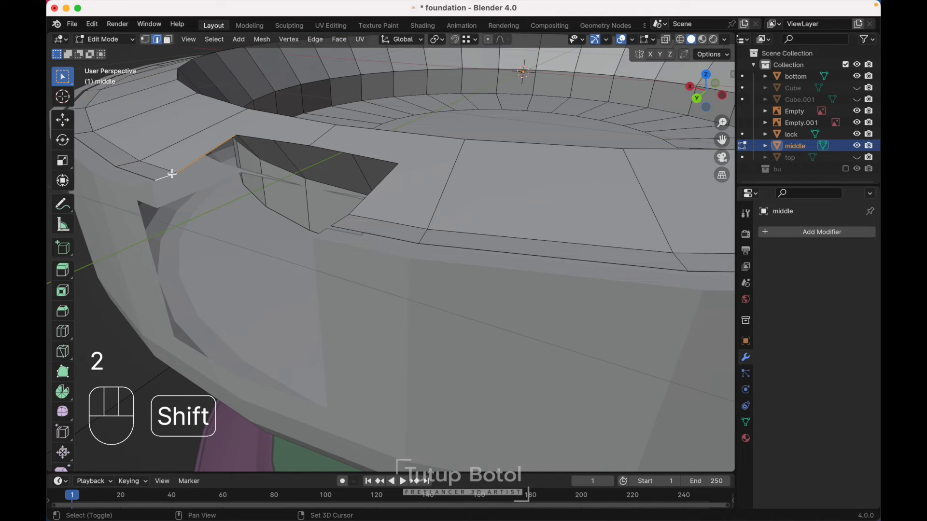
scroll(172, 174, left, 5)
scroll(172, 173, right, 3)
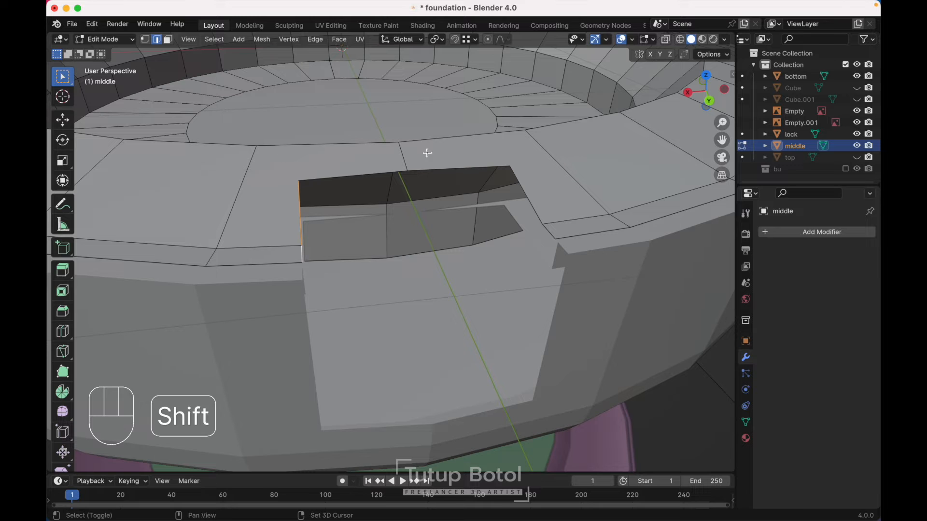
shift+click(549, 228)
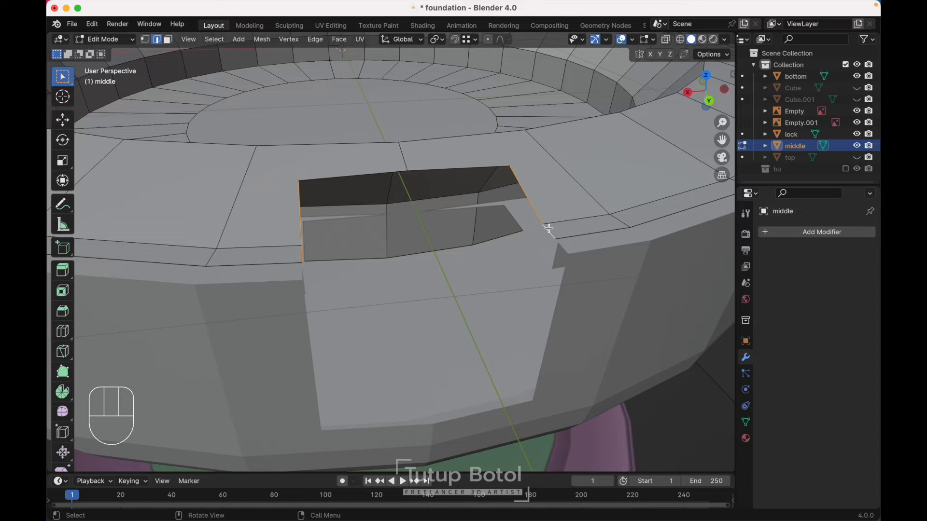
- Extrude the selected notch edges down along Z by about 0.22 m, lowering them about 0.07 m further
scroll(549, 229, right, 8)
key(e)
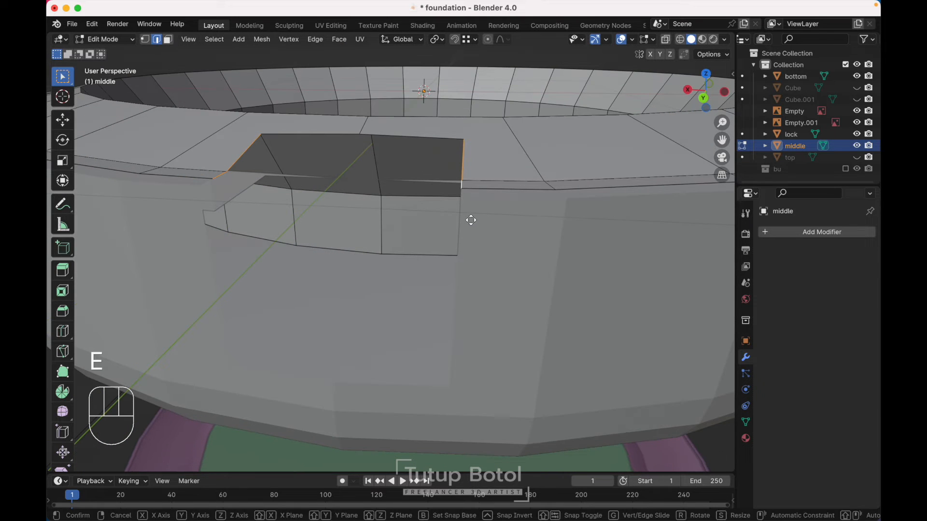
key(z)
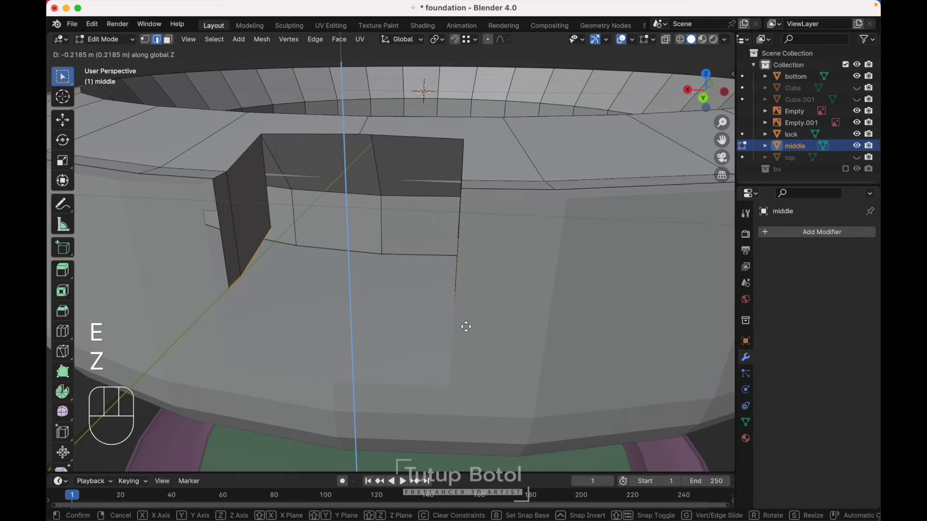
click(465, 327)
scroll(466, 326, left, 10)
scroll(465, 327, right, 6)
scroll(465, 326, right, 3)
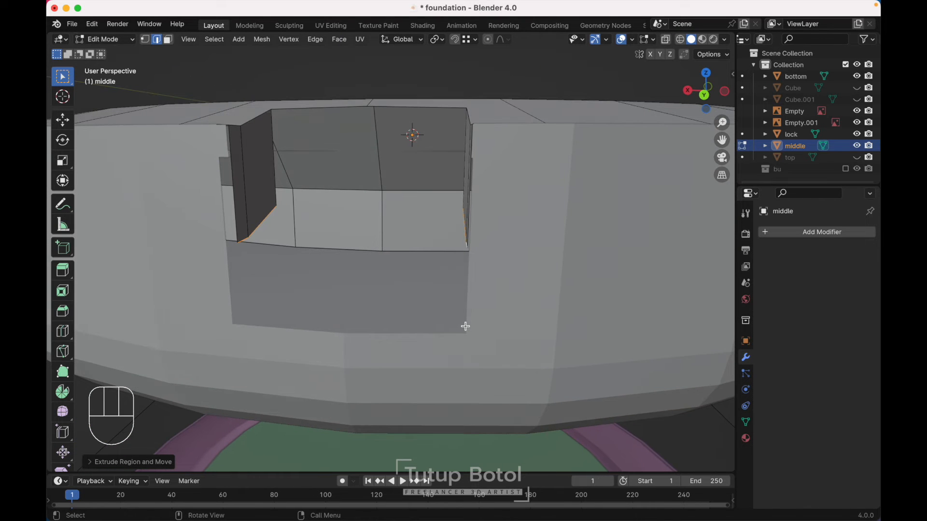
key(g)
key(z)
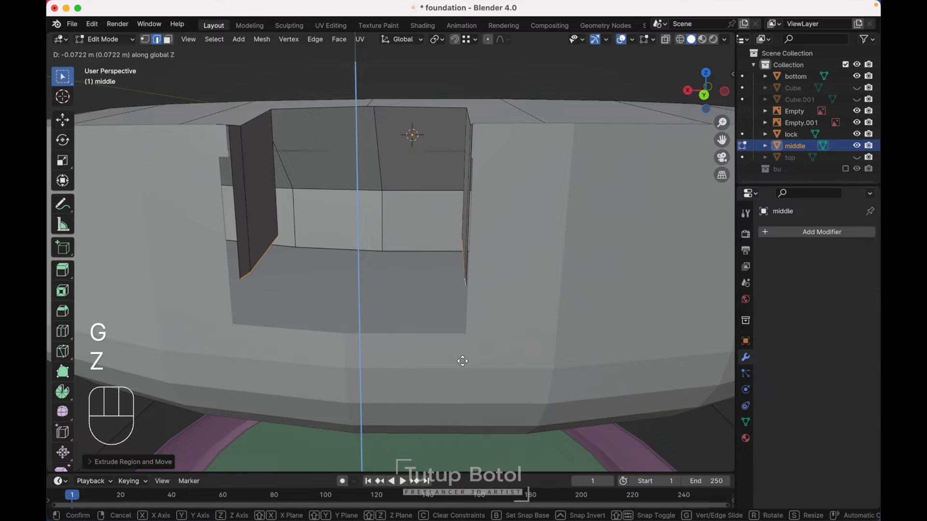
click(463, 360)
- Dissolve the vertical edge dividing each of the two extruded notch side walls
scroll(462, 359, right, 8)
scroll(462, 359, up, 8)
scroll(461, 359, left, 10)
click(545, 271)
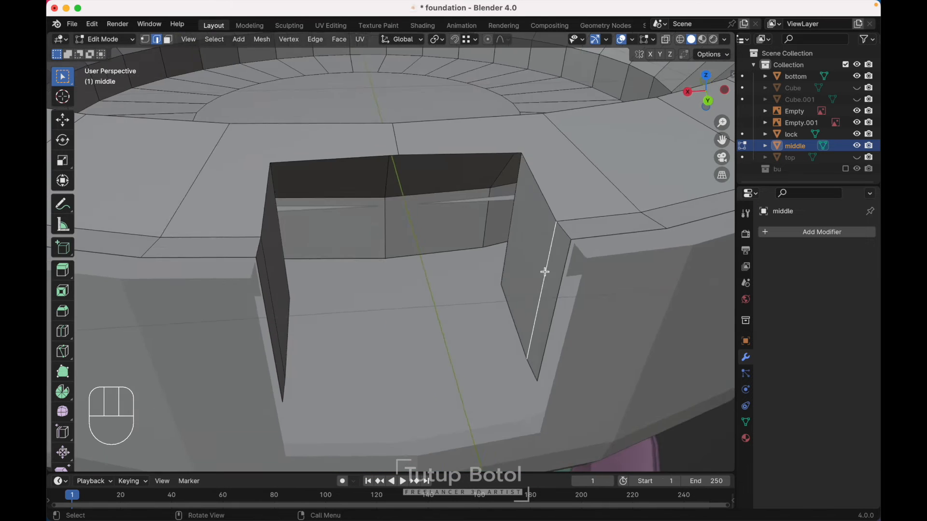
scroll(545, 271, right, 8)
shift+click(201, 262)
key(x)
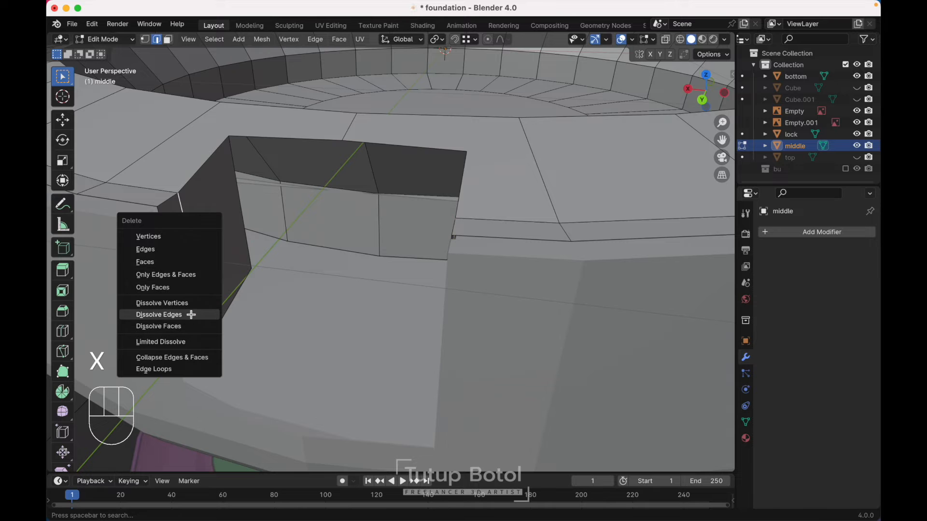
click(191, 314)
scroll(191, 314, down, 5)
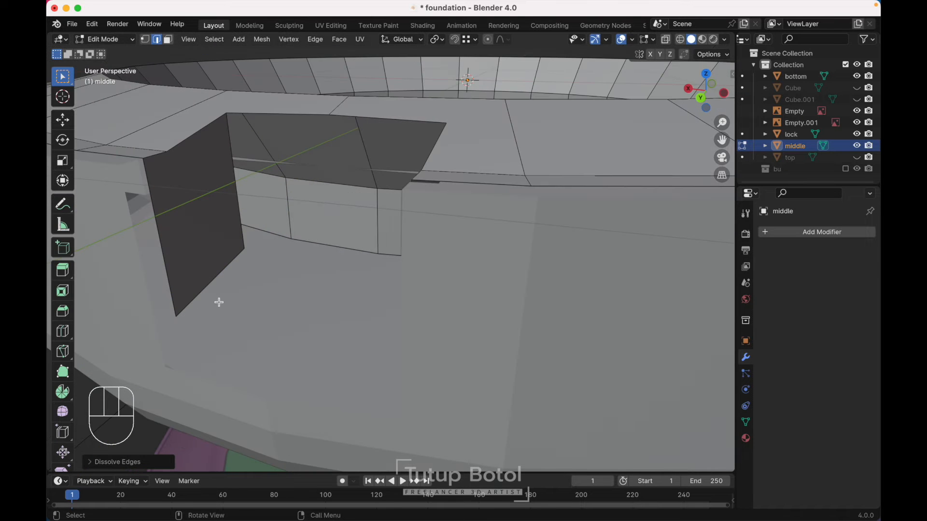
- Add a loop cut that puts a midpoint vertex on the lower edge of each notch side wall
key(ctrl)
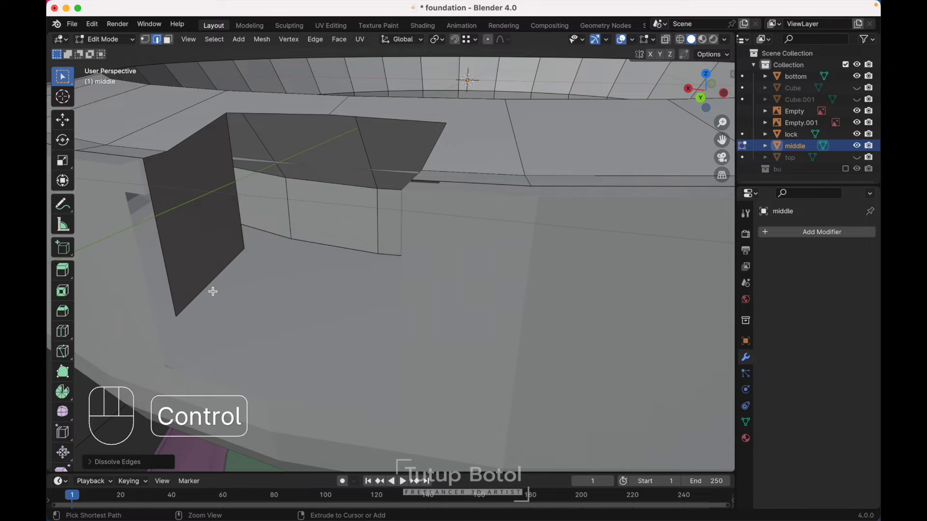
key(ctrl+r)
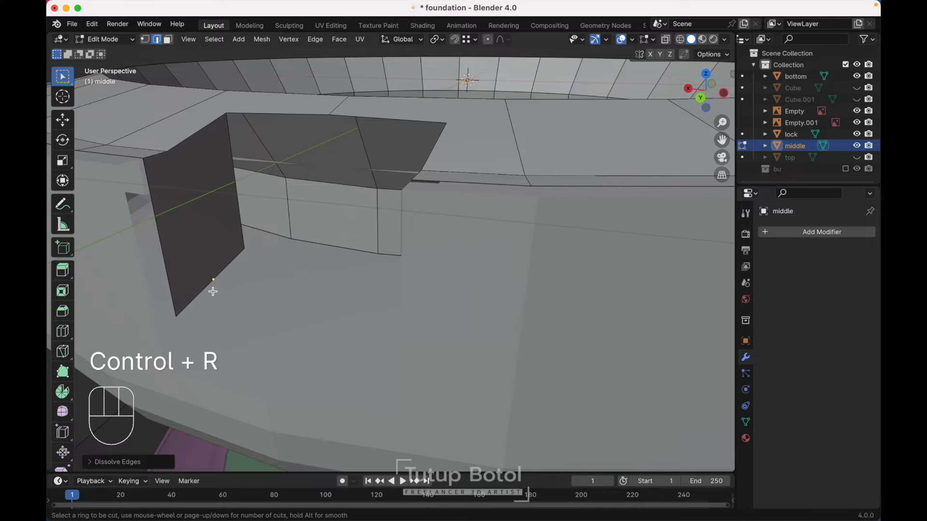
click(213, 291)
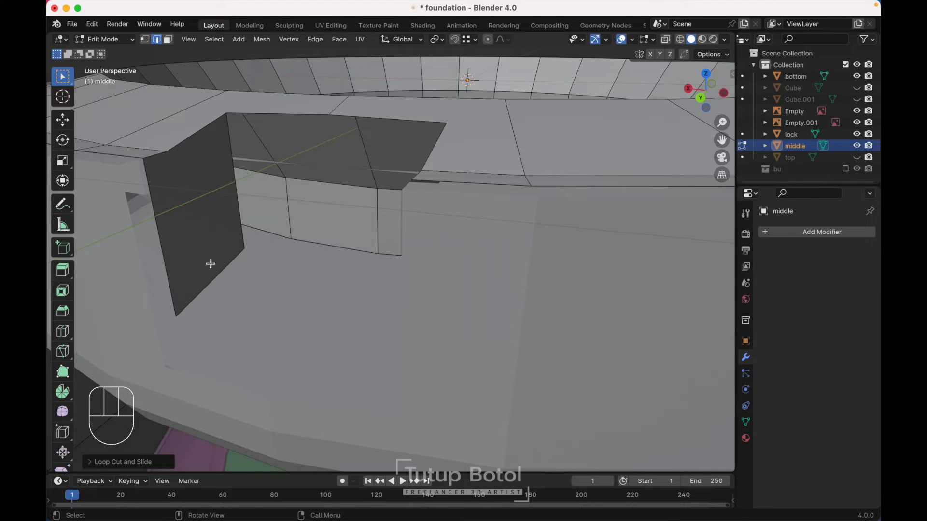
key(1)
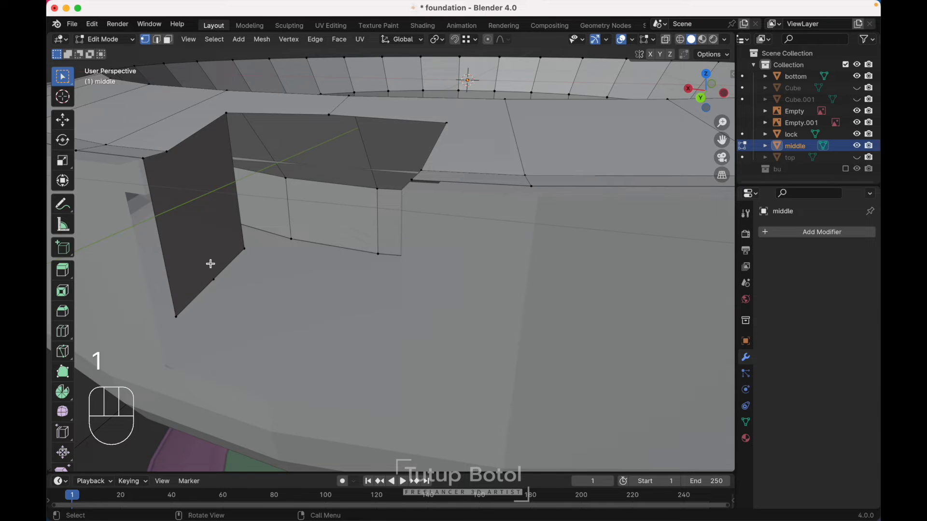
middle_drag(211, 263, 465, 329)
key(ctrl+r)
click(544, 283)
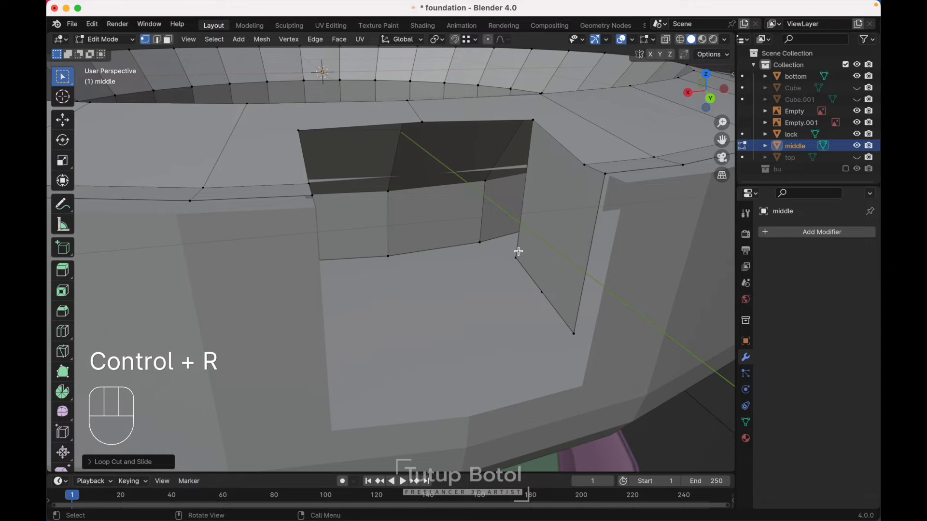
- Raise the lower corner vertices of both notch side walls along Z, leaving the midpoint vertices lowest
shift+middle_drag(571, 327, 305, 256)
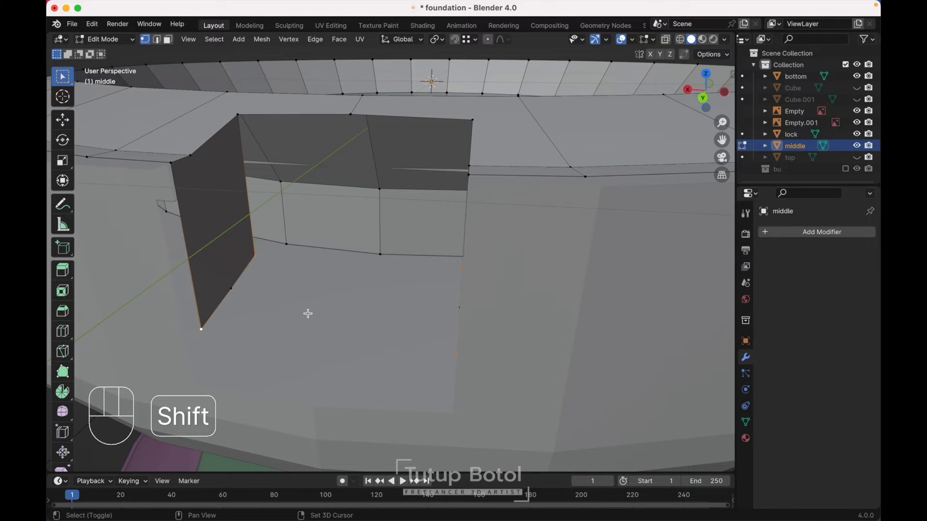
key(g)
key(z)
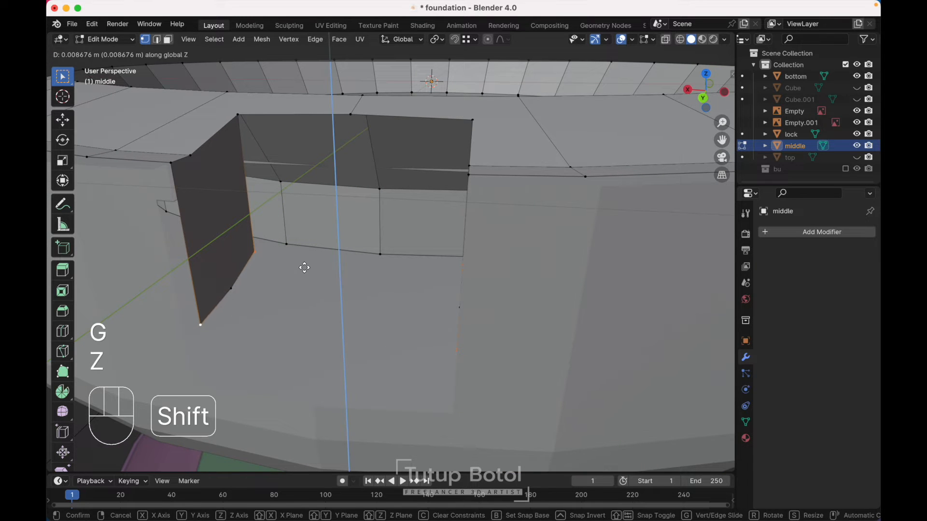
click(271, 409)
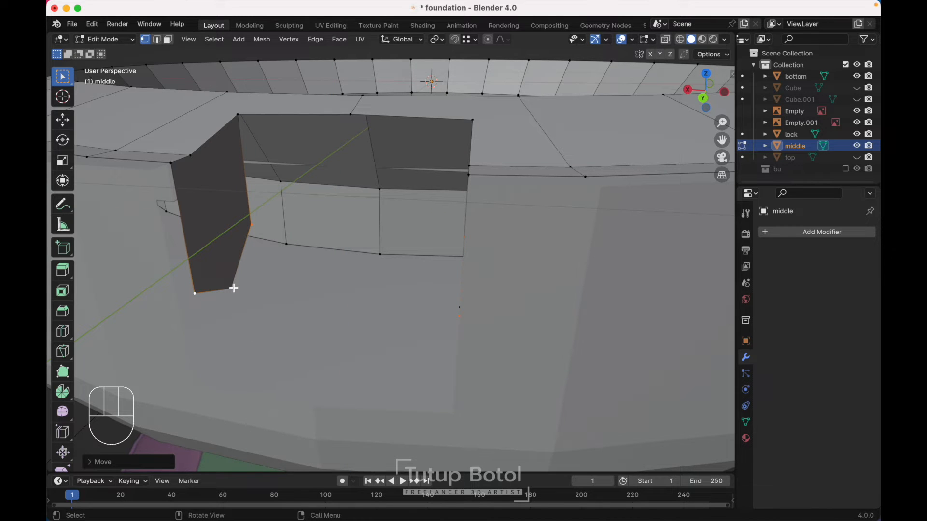
- Round the lower ends of both notch side walls with a 5-segment vertex bevel and leave Edit Mode
middle_drag(233, 287, 327, 295)
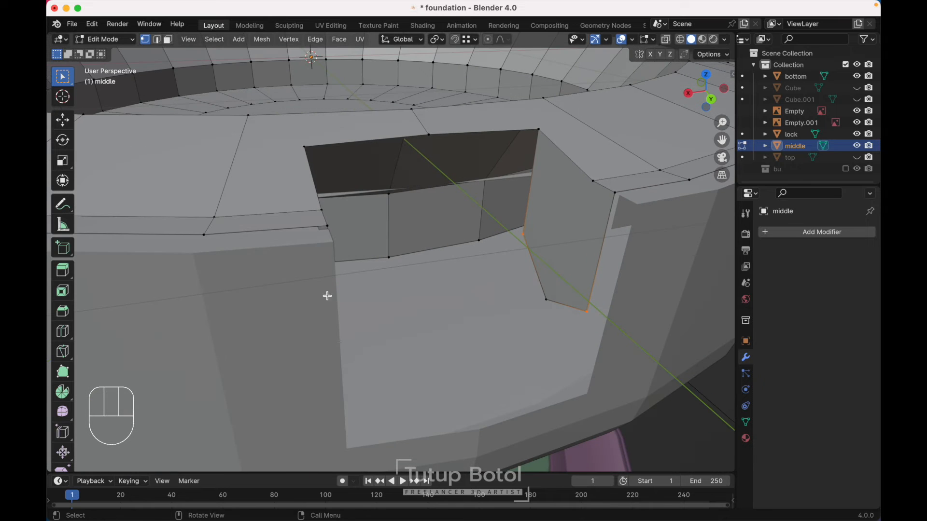
scroll(553, 298, right, 5)
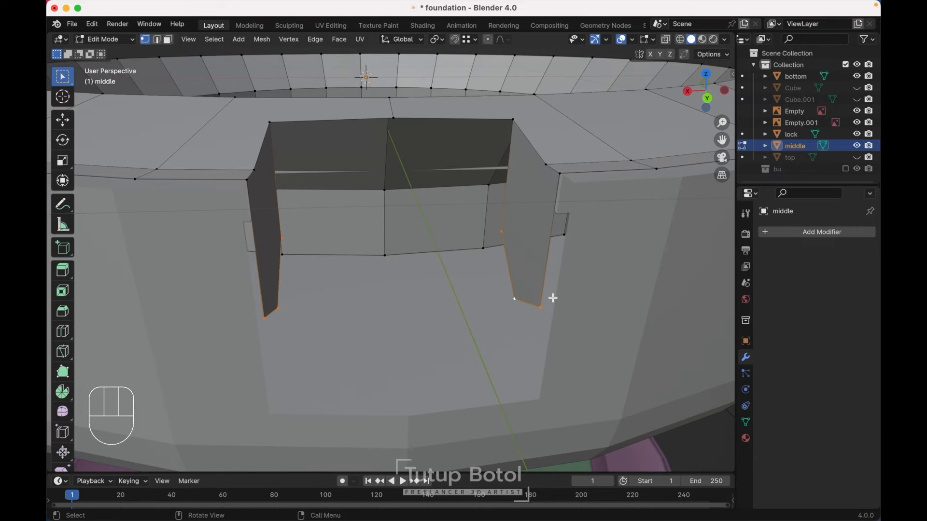
key(ctrl+shift+b)
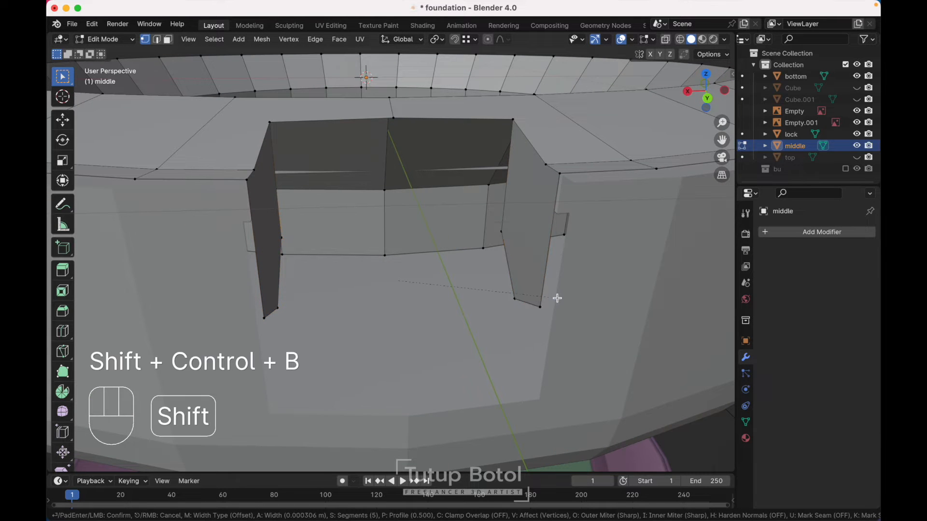
click(707, 331)
scroll(577, 302, down, 10)
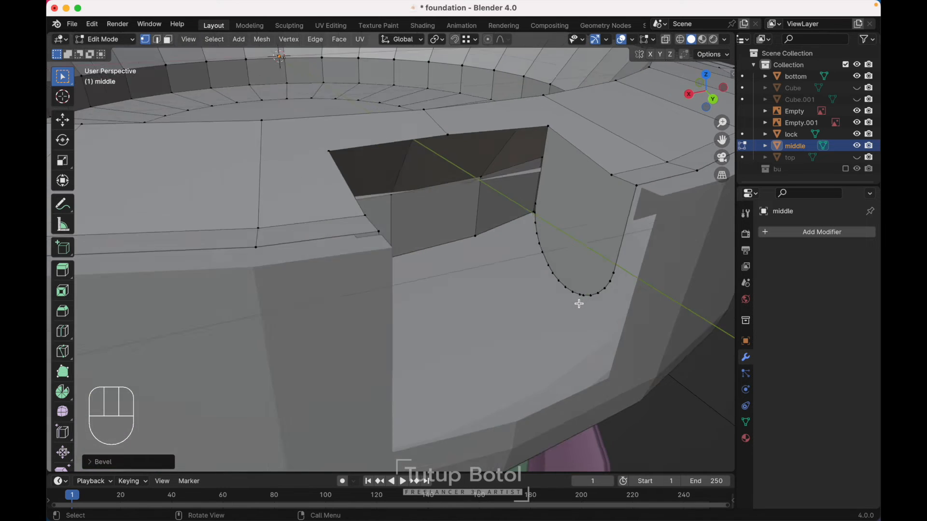
key(Tab)
scroll(335, 214, down, 10)
scroll(334, 214, up, 5)
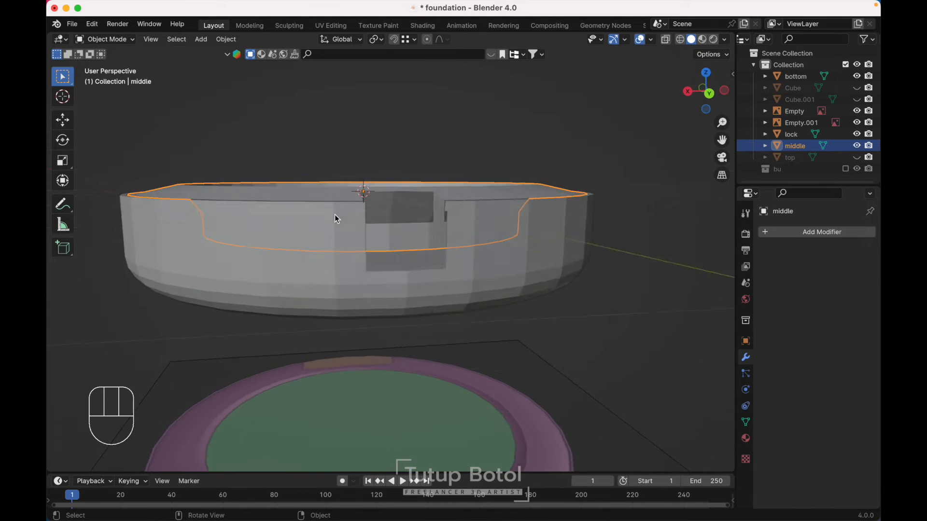
- Isolate the bottom part in local view and open its mesh in Edit Mode
scroll(334, 214, down, 3)
click(455, 276)
key(slash)
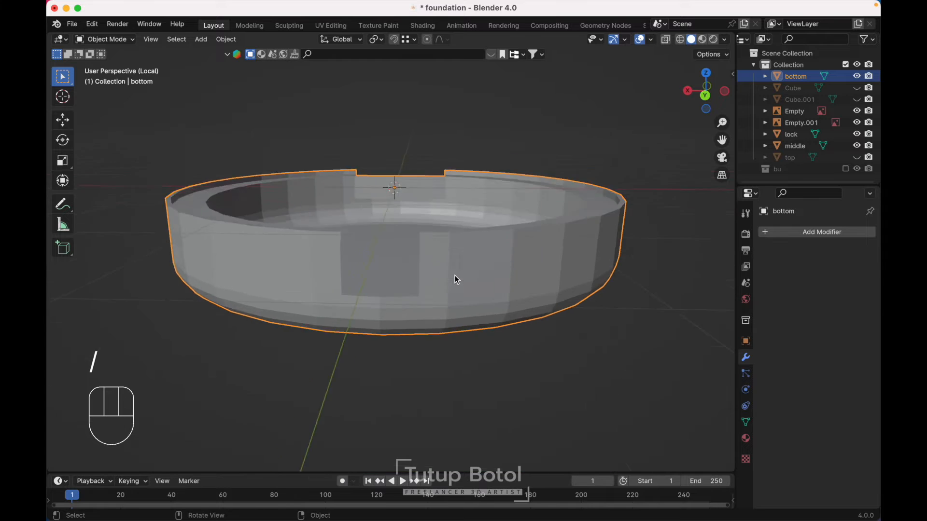
key(Tab)
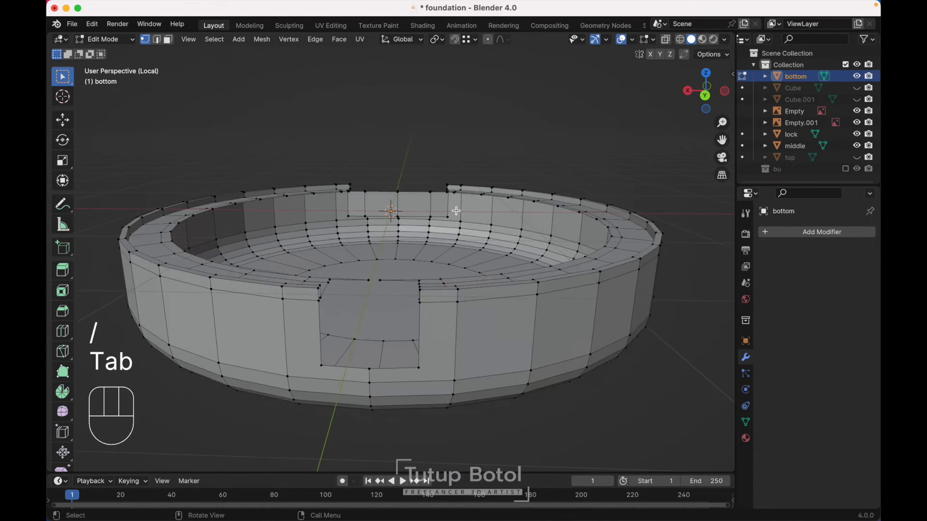
- Slide the stray inner-rim vertex on one side of the bottom's hinge notch along its edge to the notch corner
scroll(456, 210, up, 5)
scroll(455, 210, up, 5)
shift+scroll(456, 211, left, 5)
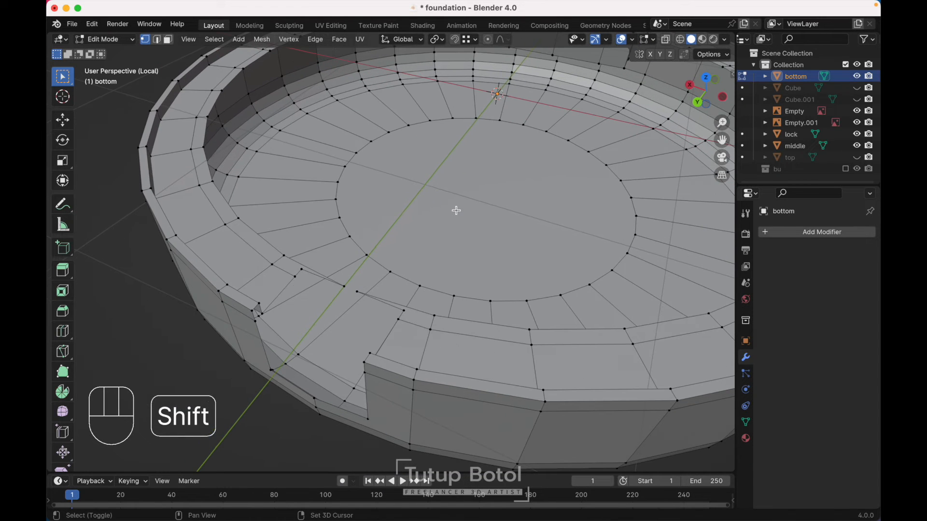
click(344, 282)
scroll(462, 436, up, 5)
shift+scroll(461, 437, left, 5)
scroll(463, 437, down, 4)
key(g)
key(Escape)
key(g)
key(g)
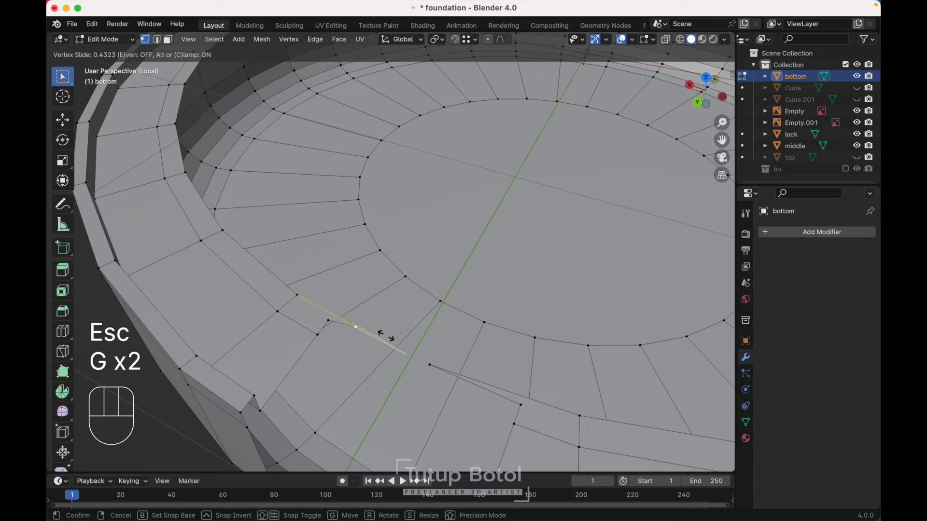
click(362, 326)
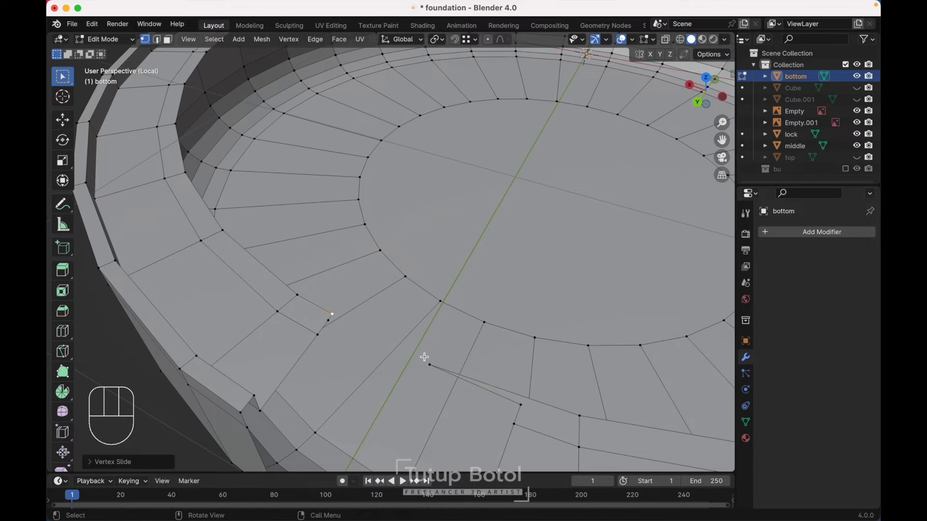
- Slide the stray inner-rim vertex on the opposite side of the hinge notch along its edge to the notch corner
click(425, 358)
key(g)
key(g)
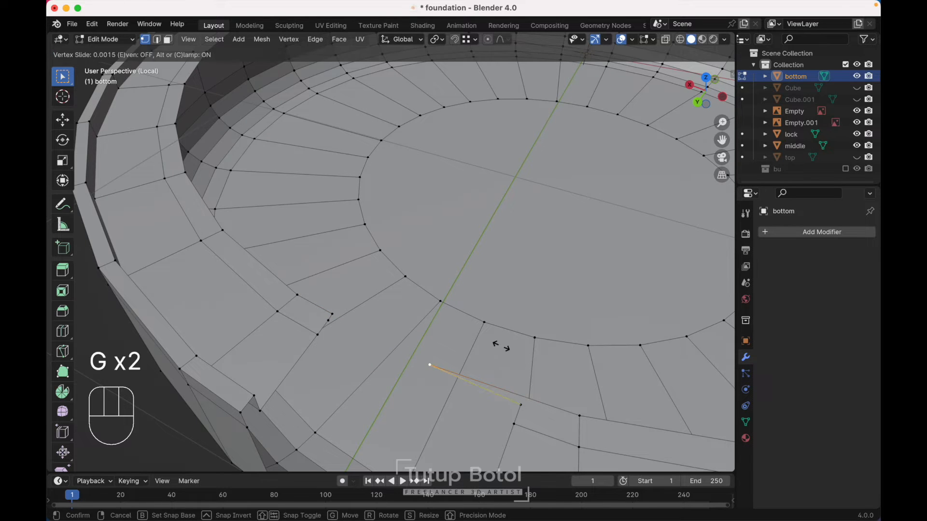
click(600, 367)
- Dissolve the leftover vertices beside both inner corners of the hinge notch
key(alt+a)
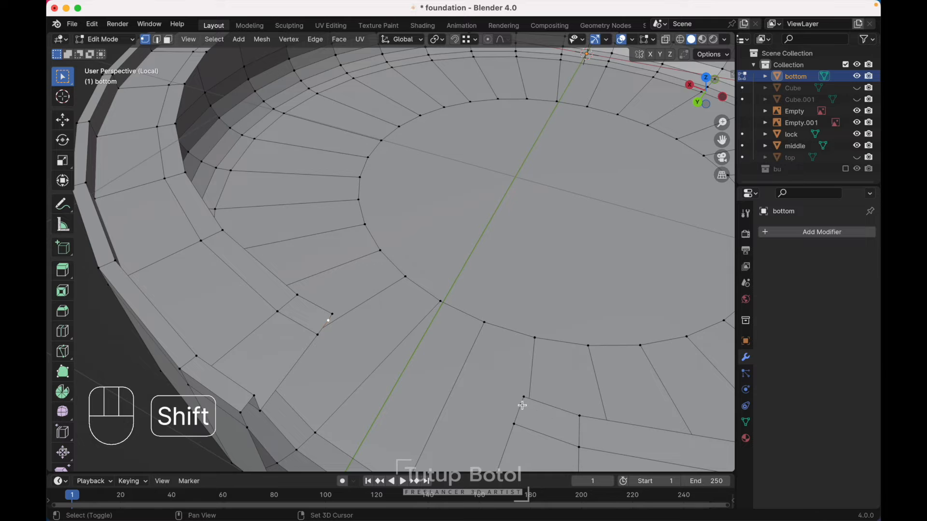
key(x)
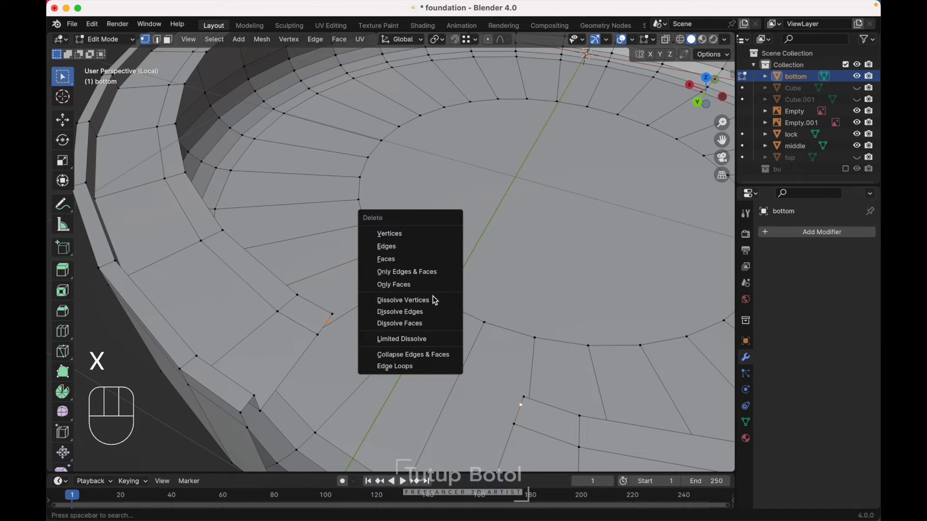
click(436, 300)
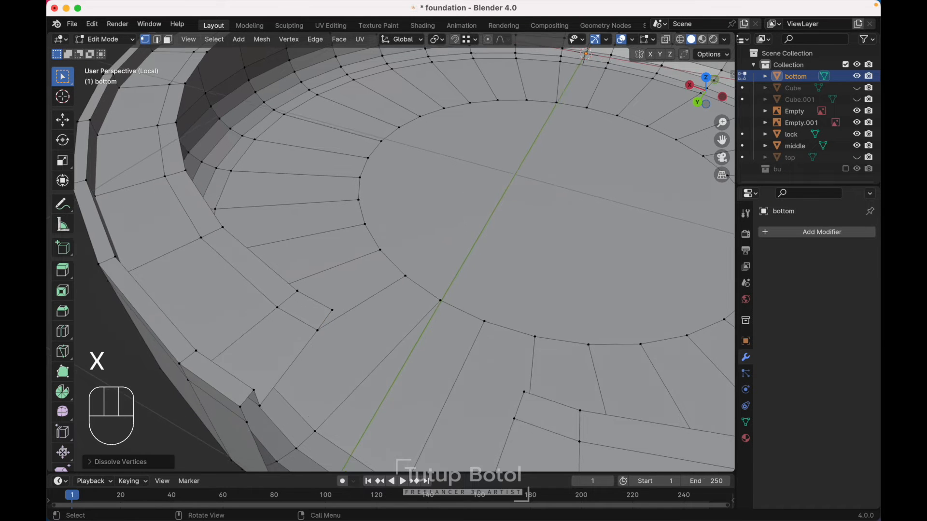
middle_drag(434, 300, 309, 360)
- Extrude the two outer bottom edges of the hinge notch inward along Y to form the notch floor
key(2)
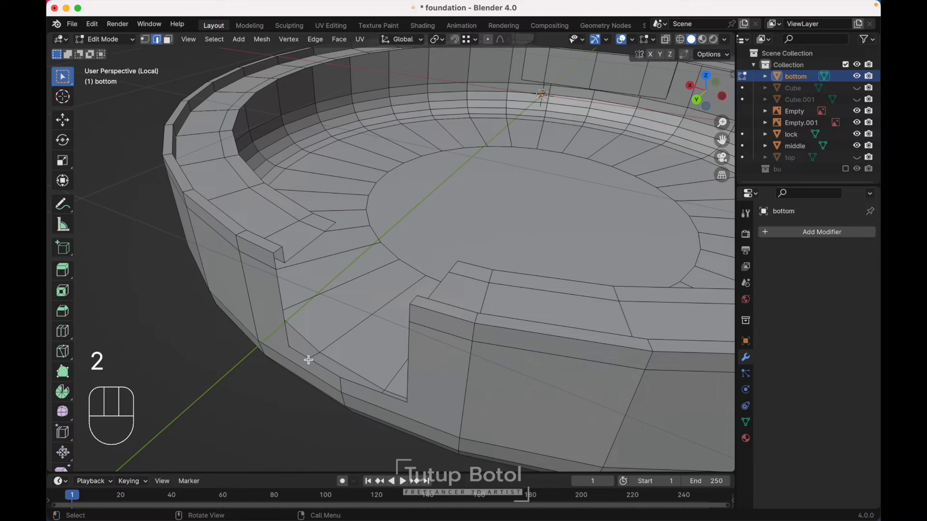
shift+click(354, 381)
middle_drag(354, 380, 353, 381)
key(e)
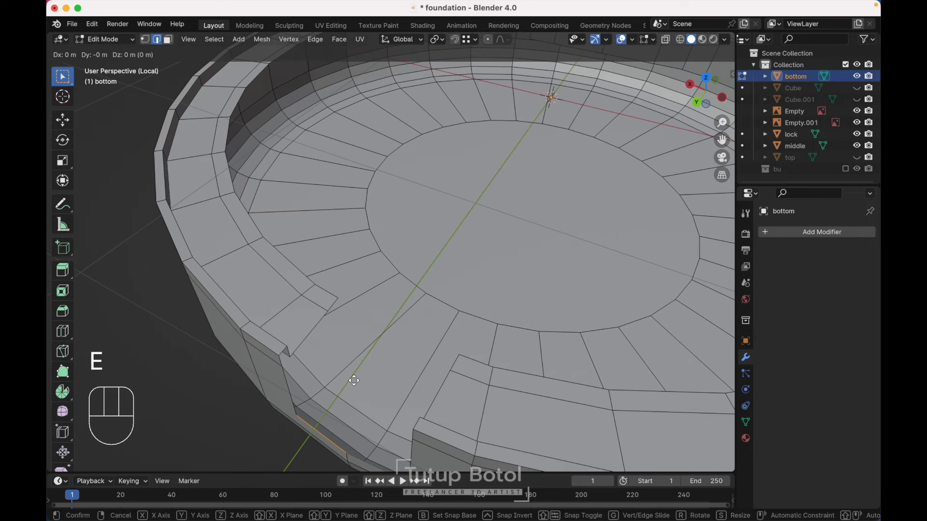
key(y)
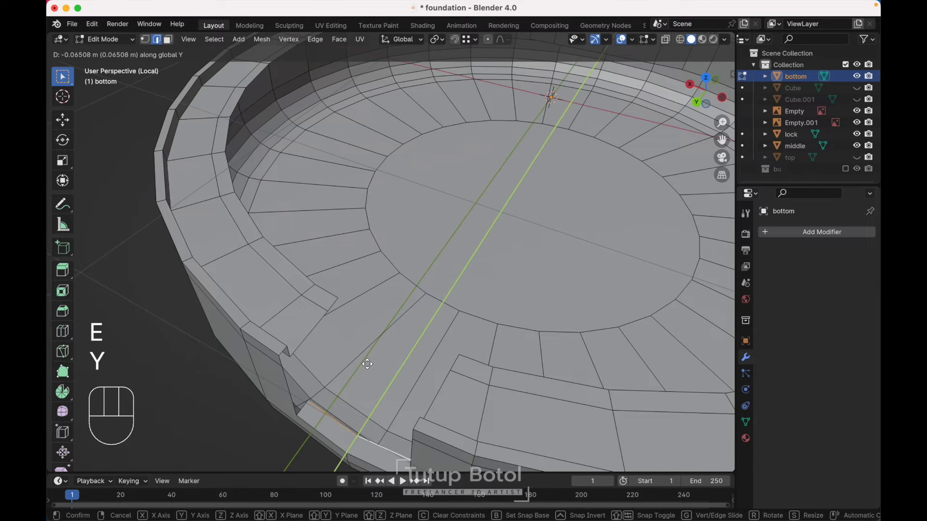
click(416, 324)
- Extrude the inner edges of the notch floor upward along Z to rim height as the notch's back wall
middle_drag(416, 324, 401, 320)
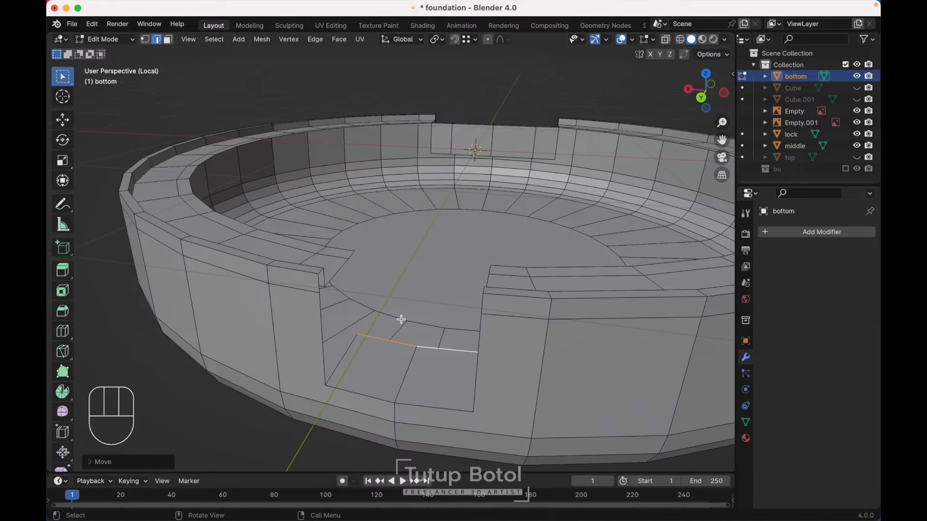
key(e)
key(z)
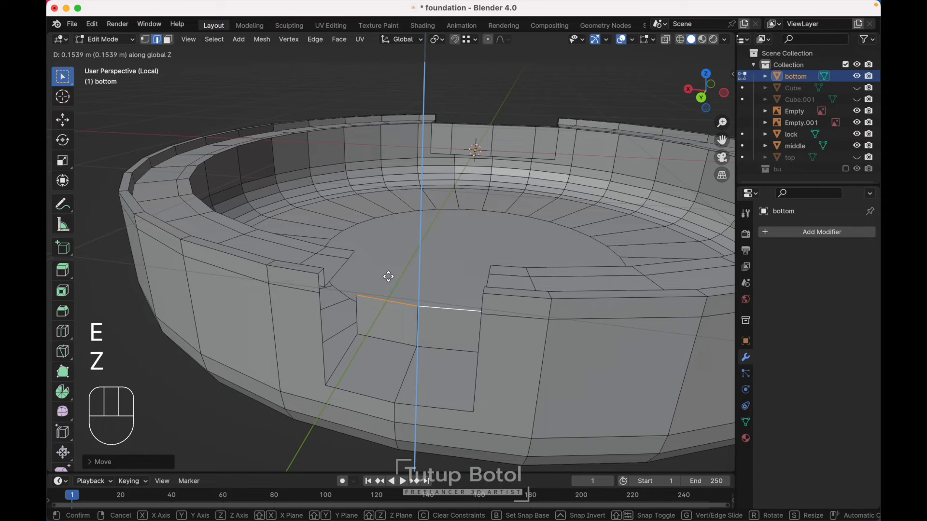
click(368, 234)
- Select the back wall's upper and lower edges and move them outward along Y in top view, in line with the rim's inner lip edge
middle_drag(369, 234, 367, 233)
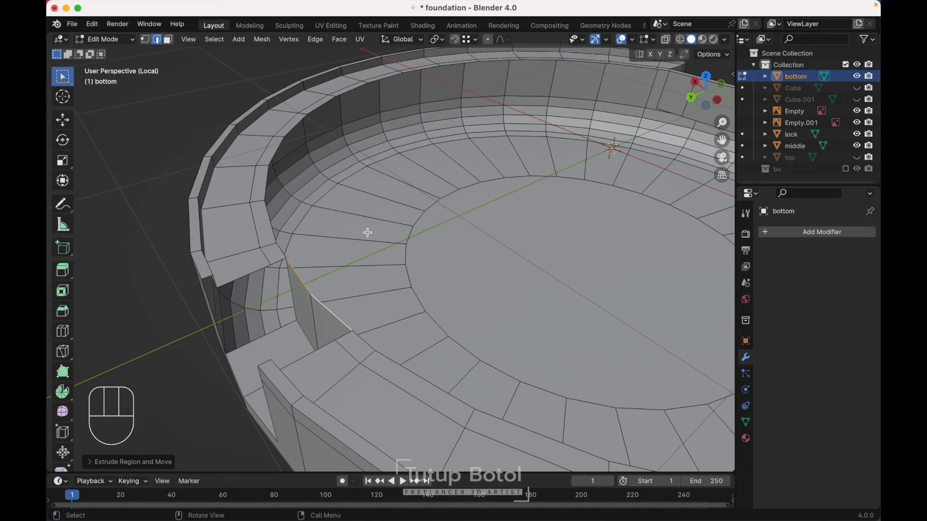
middle_drag(327, 273, 324, 271)
shift+click(347, 354)
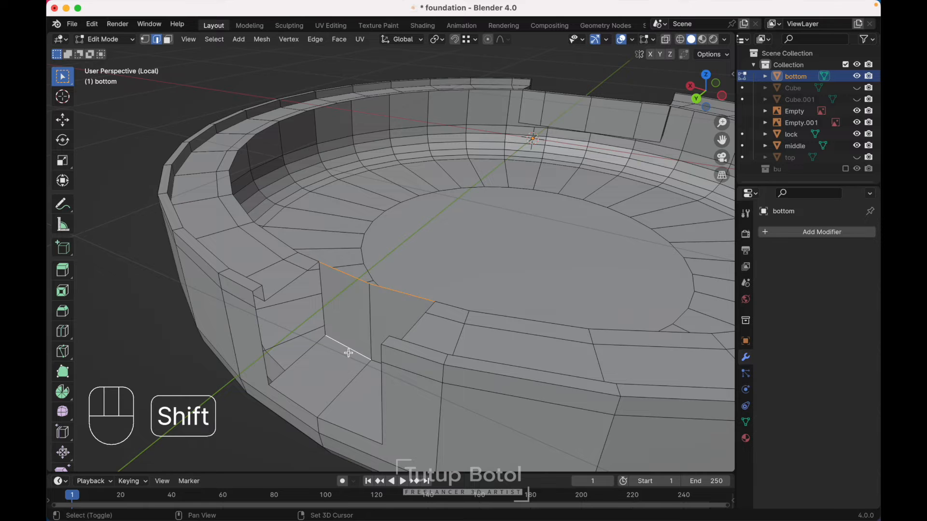
mouse_move(348, 354)
middle_down()
mouse_move(356, 353)
mouse_move(338, 368)
middle_up()
shift+click(412, 367)
middle_drag(412, 367, 408, 367)
key(grave)
click(412, 256)
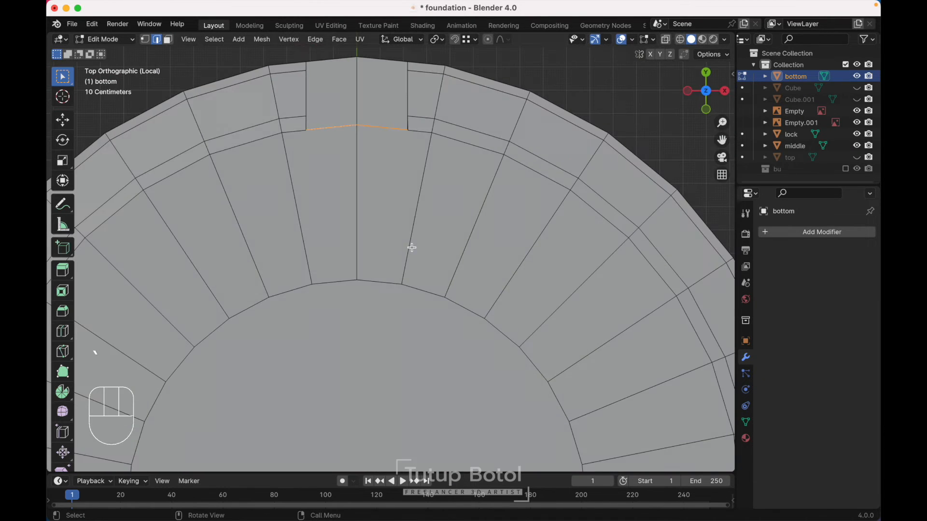
key(g)
key(y)
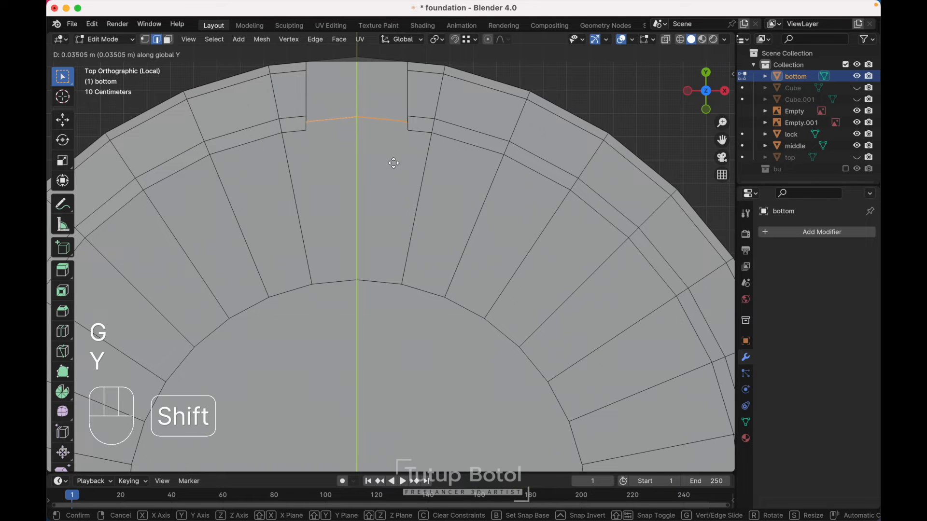
click(389, 112)
- Merge the back wall's top corner vertex with the adjacent rim vertex on one side of the notch
scroll(389, 112, down, 5)
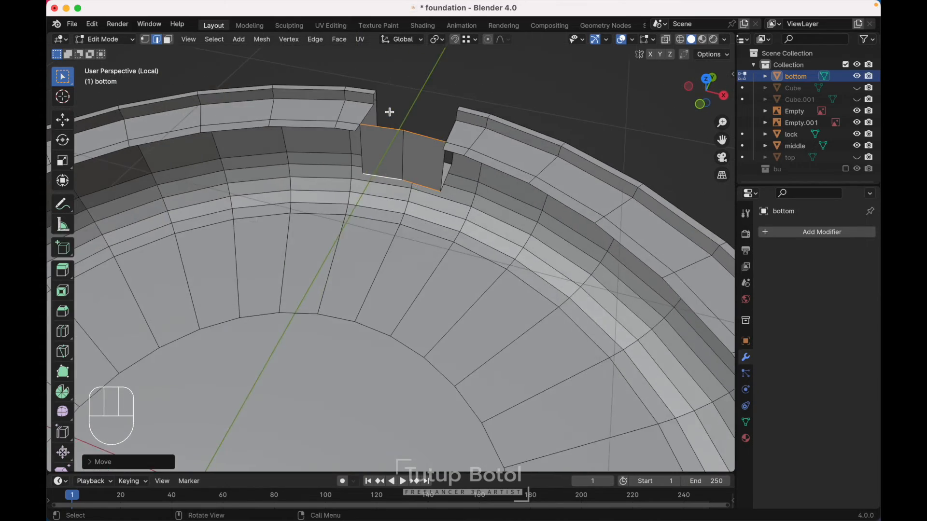
scroll(389, 112, right, 10)
scroll(389, 112, right, 10)
scroll(389, 112, down, 4)
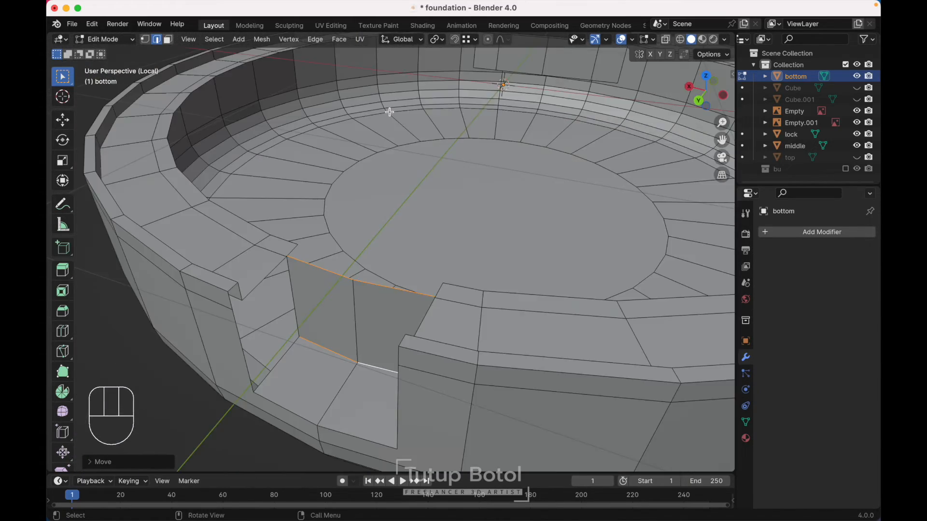
key(1)
scroll(389, 112, up, 6)
shift+scroll(389, 112, left, 8)
shift+scroll(389, 112, down, 5)
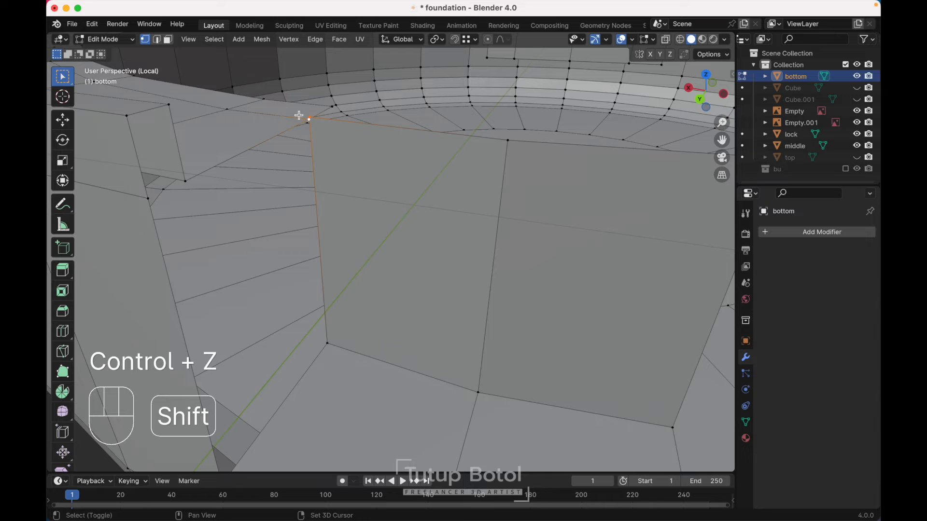
key(m)
click(279, 106)
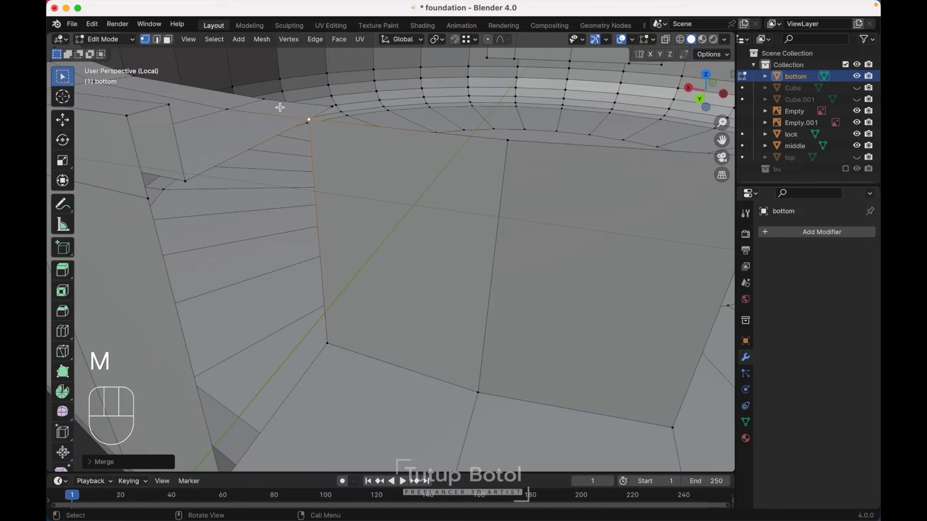
- Merge the back wall's other top corner vertex with the rim vertex on the opposite side of the notch
shift+scroll(280, 107, right, 8)
scroll(280, 108, up, 2)
click(559, 166)
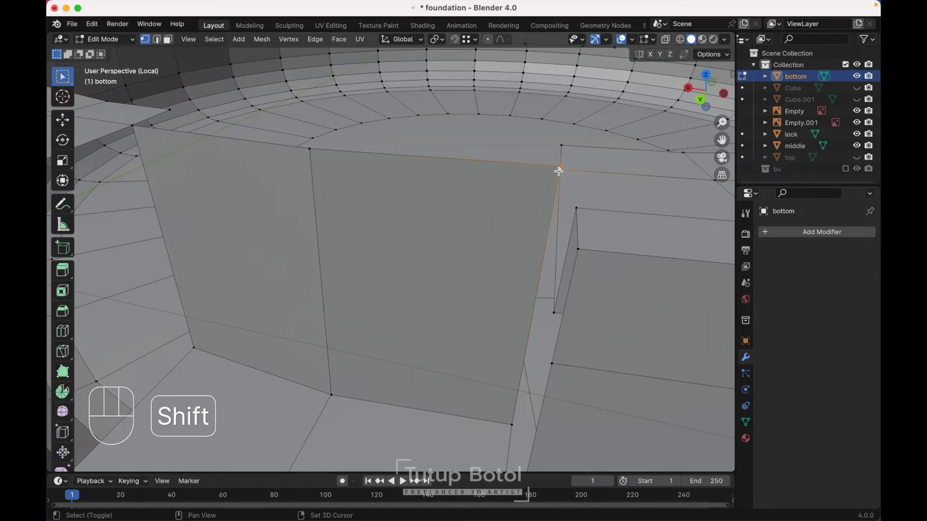
key(m)
click(509, 191)
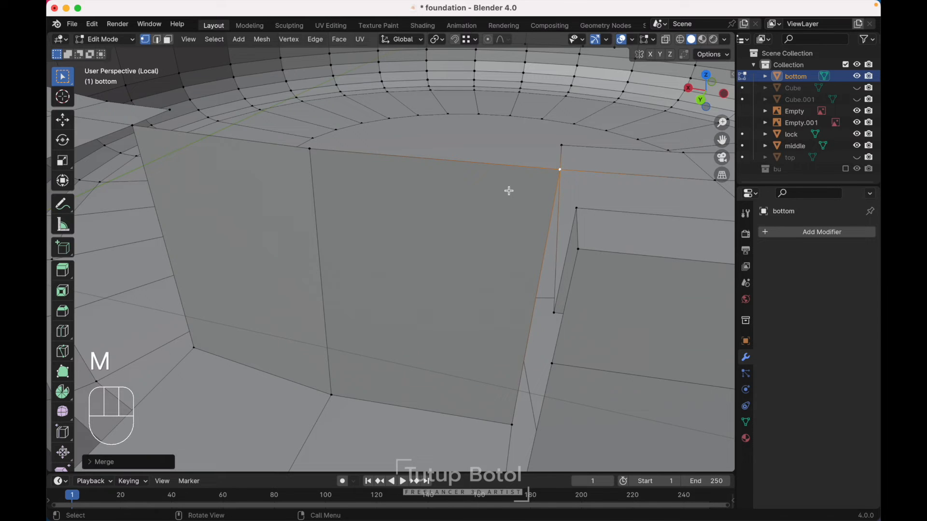
- Extrude the back wall's two top edges inward along Y to continue the rim's inner lip across the notch
scroll(510, 191, up, 10)
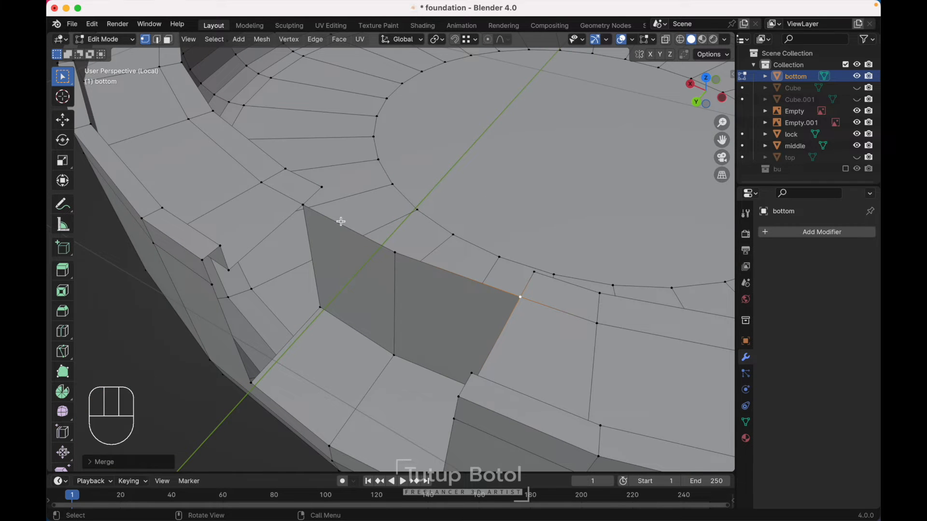
key(2)
click(338, 218)
shift+click(423, 265)
scroll(423, 266, up, 5)
key(e)
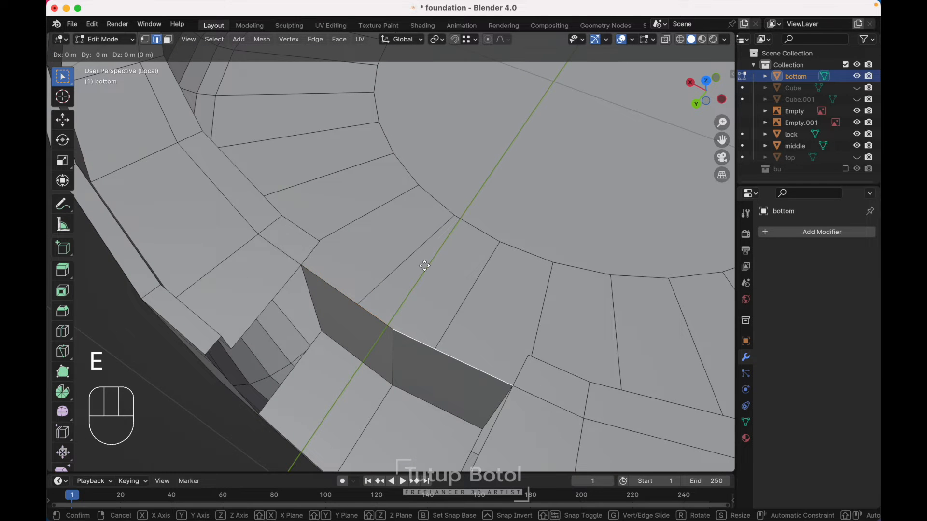
key(y)
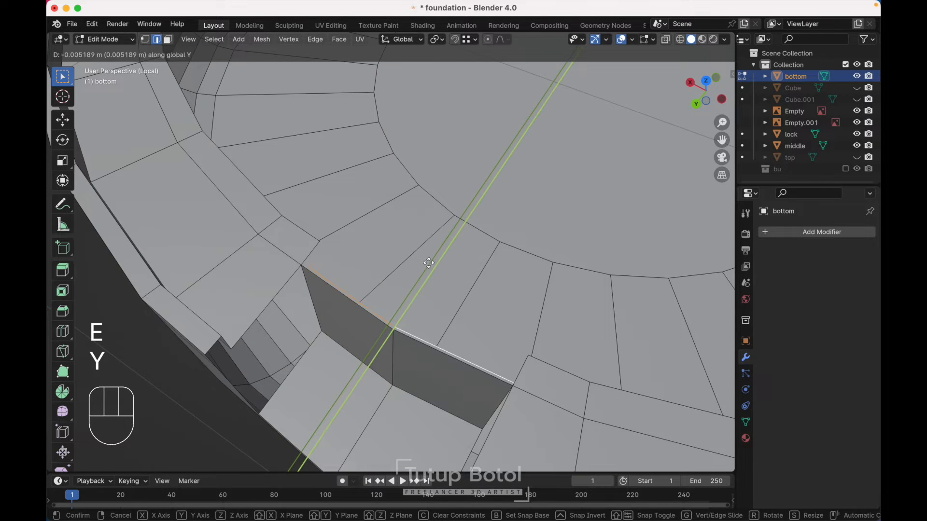
click(450, 247)
- Merge the end vertices of the new lip strip with the inner-rim corner vertices on both sides of the notch
scroll(451, 245, down, 3)
scroll(451, 245, down, 2)
key(1)
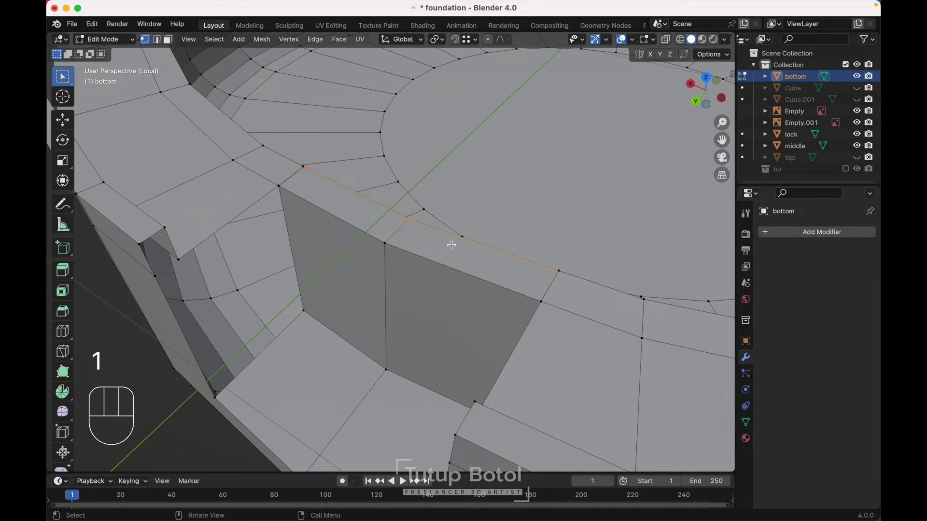
key(m)
click(295, 167)
middle_drag(296, 163, 565, 275)
scroll(564, 276, right, 5)
scroll(563, 276, down, 4)
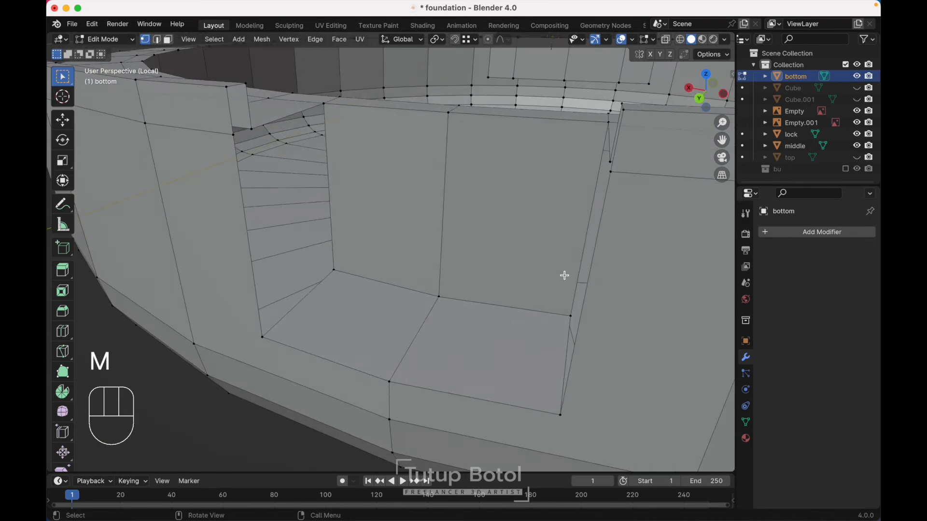
- Add a loop cut across the notch floor and slide it close to the outer edge
scroll(563, 276, up, 4)
key(2)
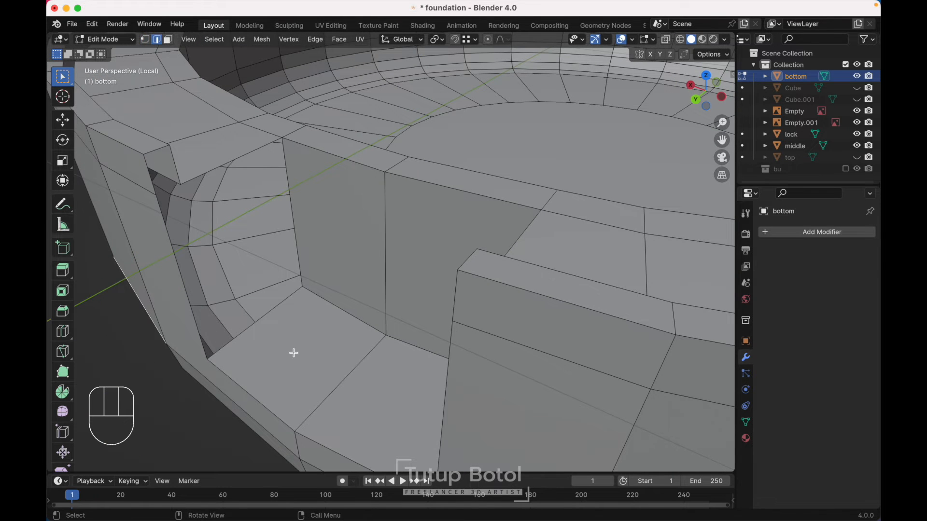
key(ctrl+r)
click(247, 337)
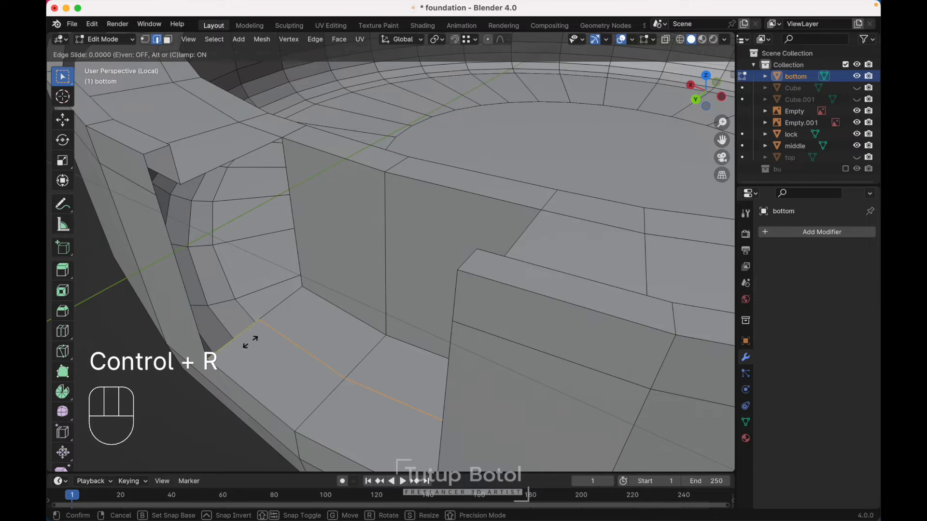
click(229, 377)
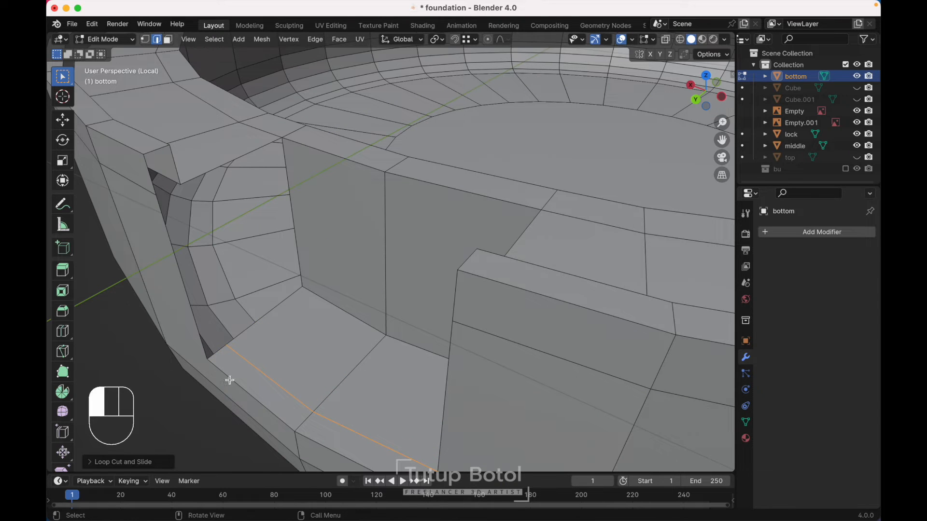
- Fill the open side of the notch with a large wall face and a narrow outer strip
click(218, 165)
shift+click(286, 311)
key(f)
click(156, 178)
shift+click(172, 167)
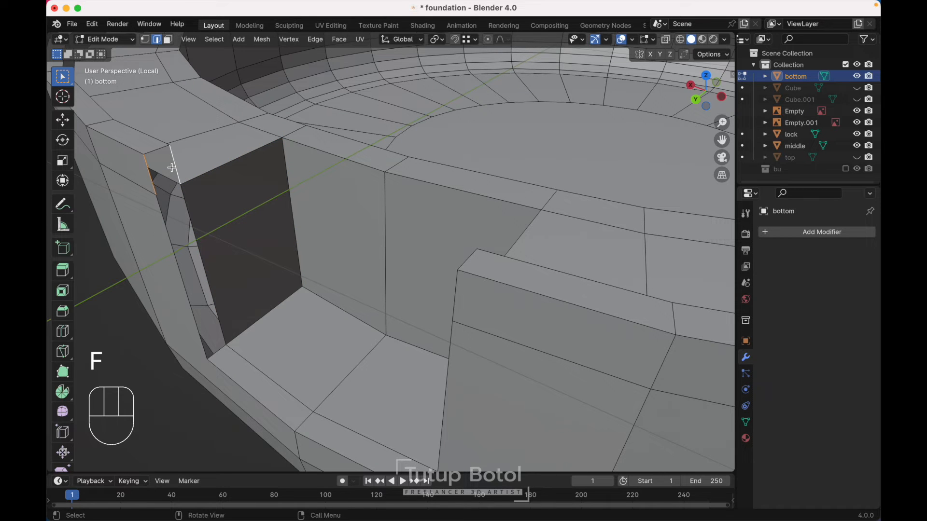
key(f)
click(160, 221)
key(f)
- Fill the notch's opposite side wall the same way, with a large face and a narrow outer strip
scroll(160, 221, left, 10)
shift+scroll(160, 221, right, 10)
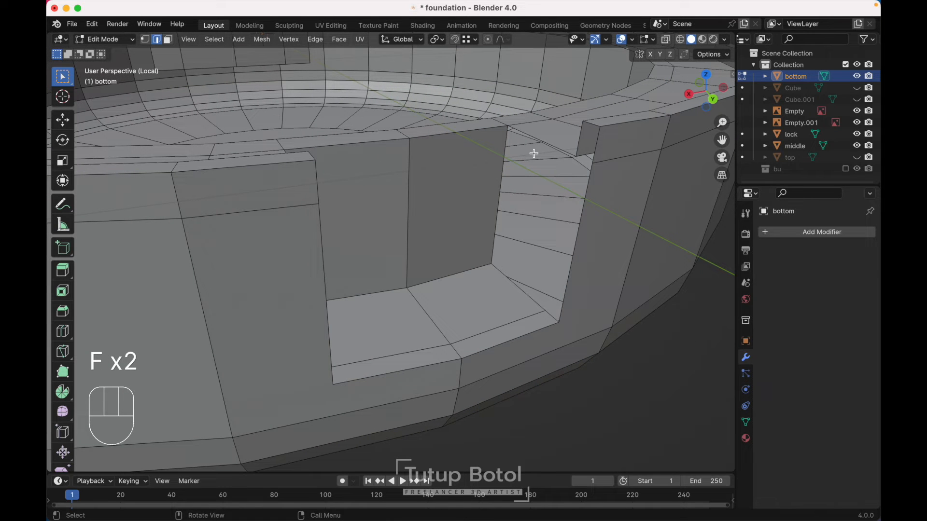
shift+click(499, 280)
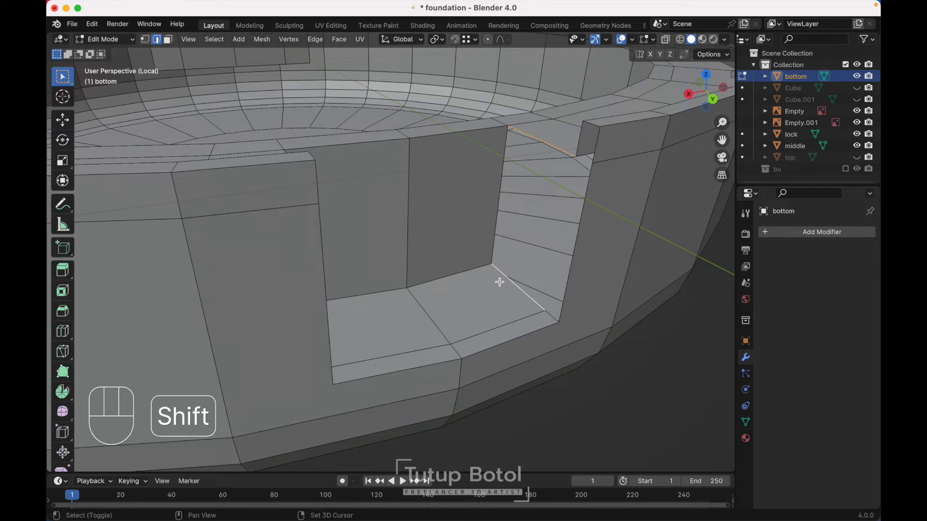
key(f)
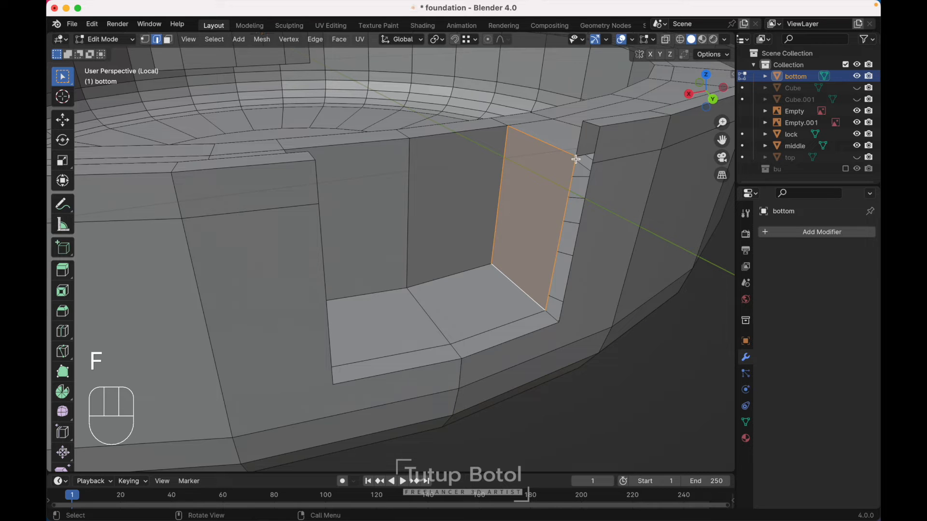
click(580, 140)
shift+click(593, 147)
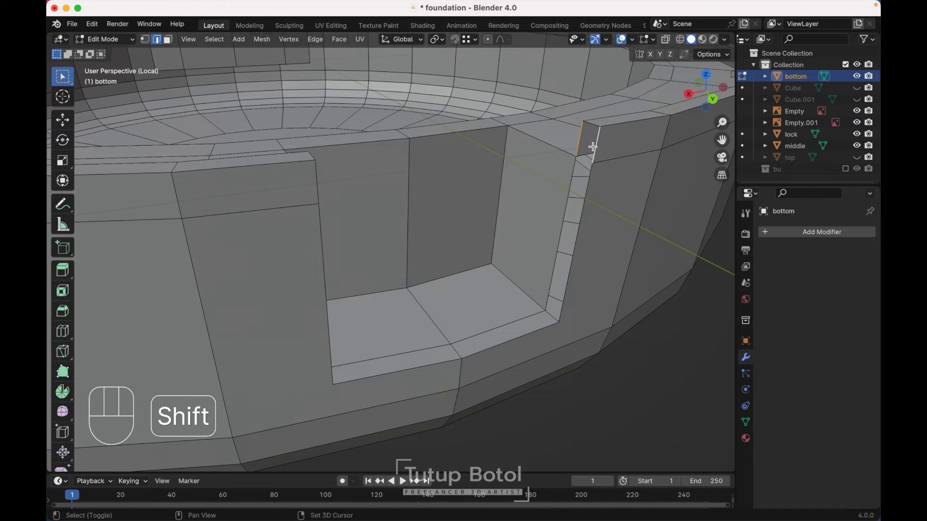
key(f)
click(580, 204)
key(f)
- Leave local view and return the bottom part to Object Mode to inspect the closed hinge notch
scroll(579, 204, down, 3)
scroll(579, 205, right, 10)
scroll(398, 124, up, 10)
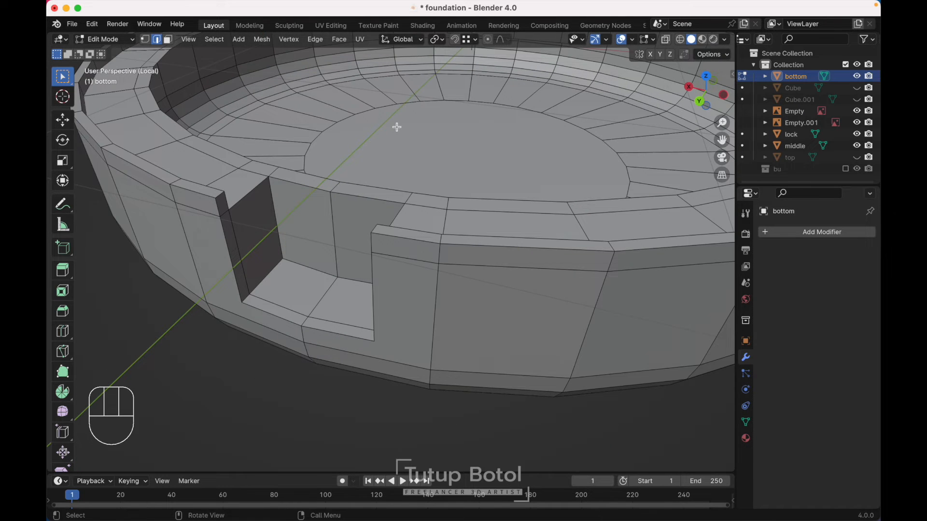
key(Tab)
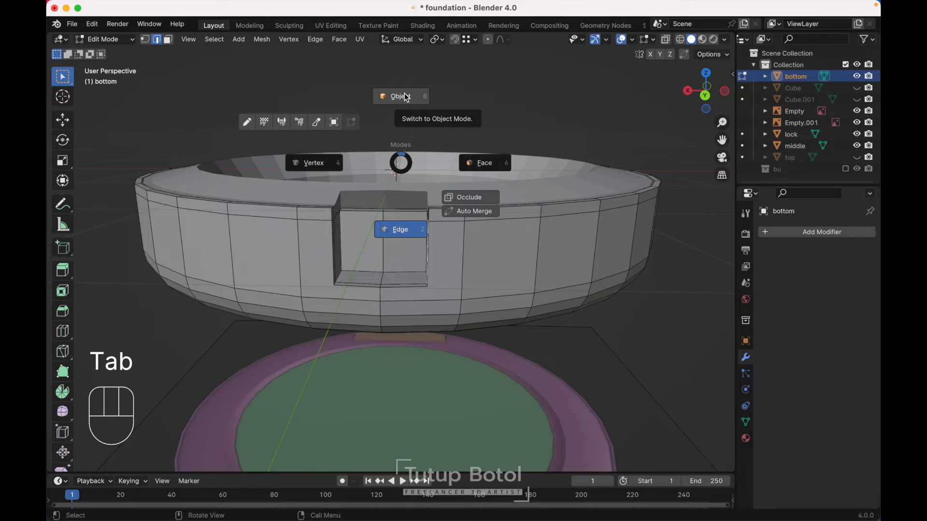
click(406, 96)
scroll(441, 130, down, 10)
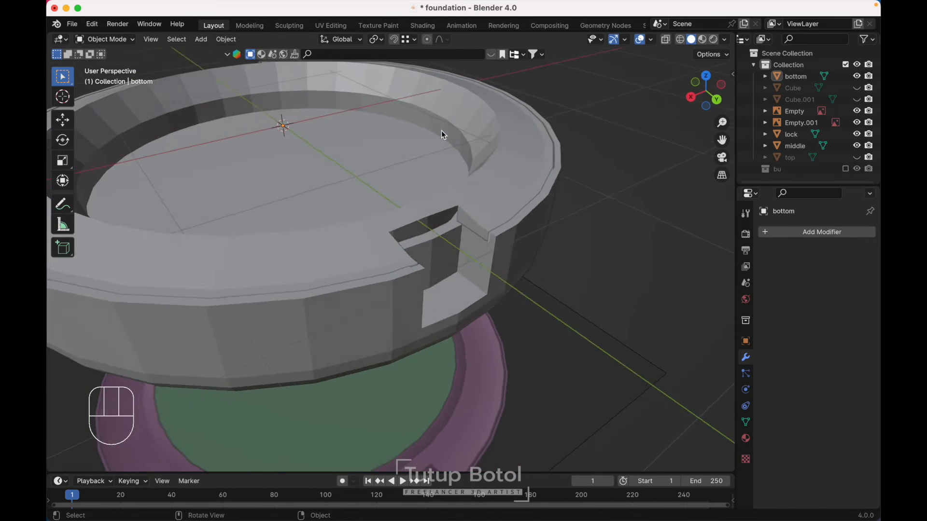
- Open the middle part in Edit Mode and show its rear hinge notch from above with X-ray on
scroll(441, 130, up, 5)
click(453, 221)
scroll(453, 221, down, 5)
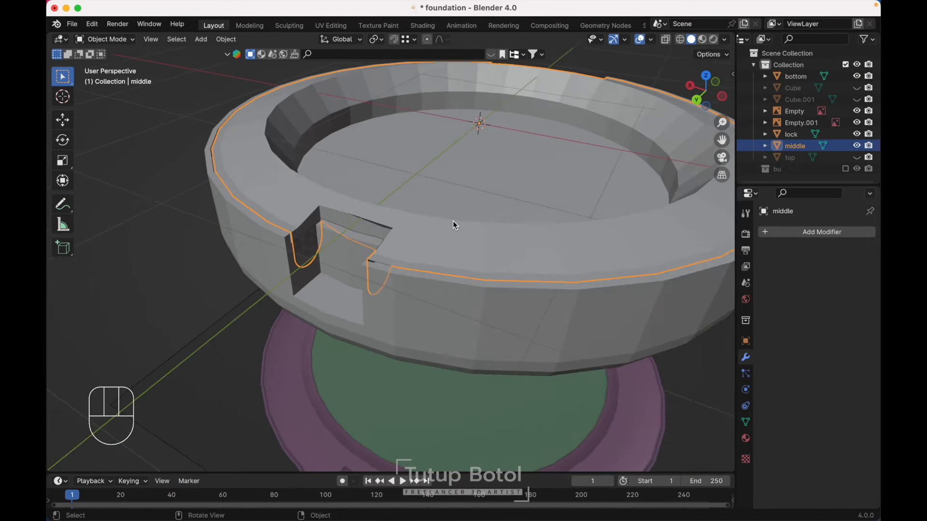
key(Tab)
click(453, 178)
scroll(452, 179, up, 5)
key(grave)
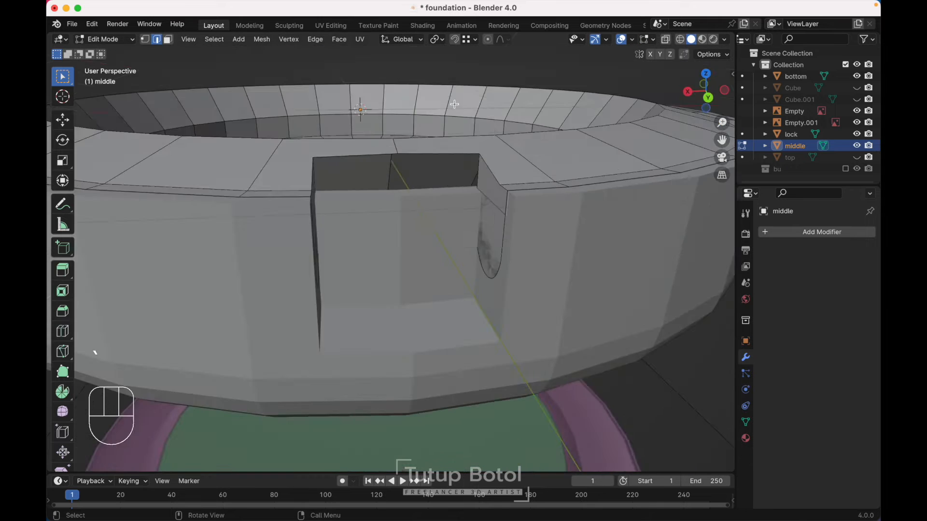
click(453, 104)
key(alt+z)
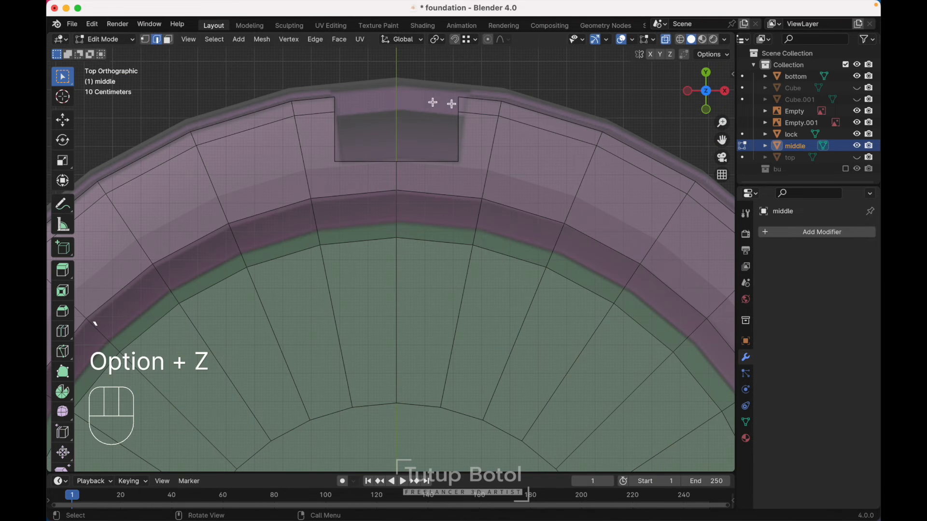
- Select the middle part's hinge notch vertices and scale them along X to adjust the notch width
key(1)
click(307, 72)
drag(308, 71, 468, 180)
key(Escape)
key(s)
key(x)
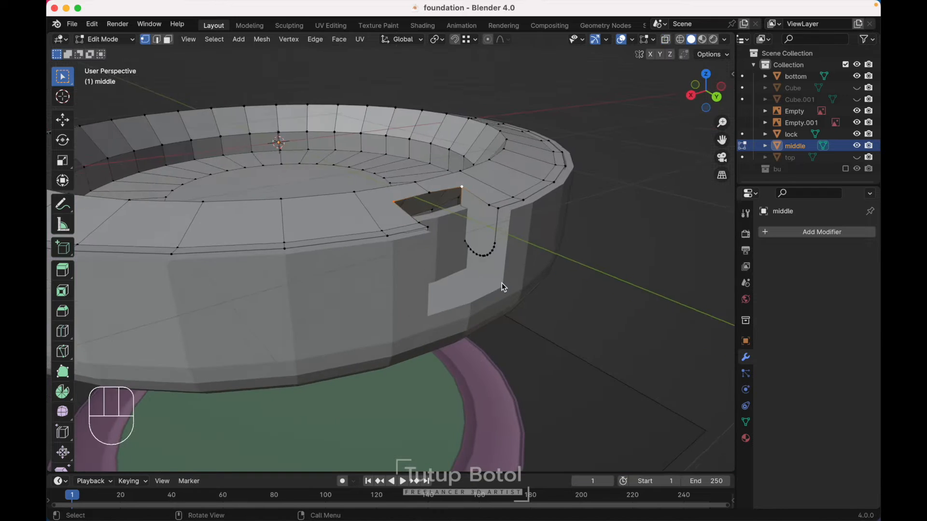
- Delete the curved flap on one side wall of the middle part's hinge notch
scroll(502, 285, up, 5)
scroll(502, 284, right, 10)
scroll(502, 284, left, 10)
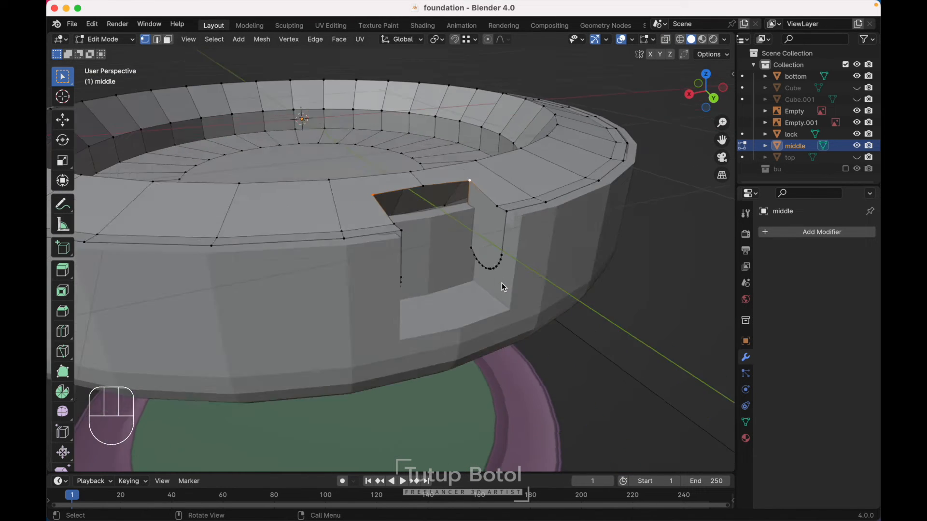
scroll(501, 285, up, 5)
alt+click(516, 275)
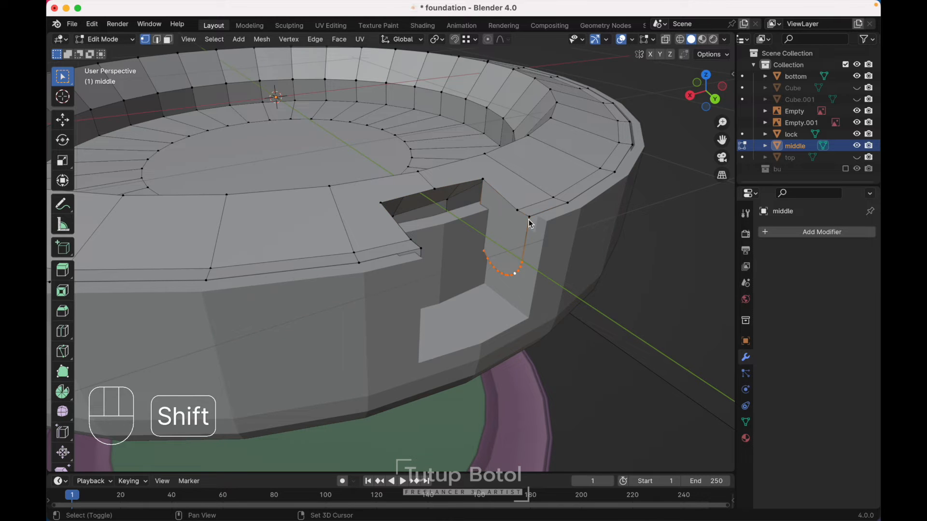
key(x)
click(475, 143)
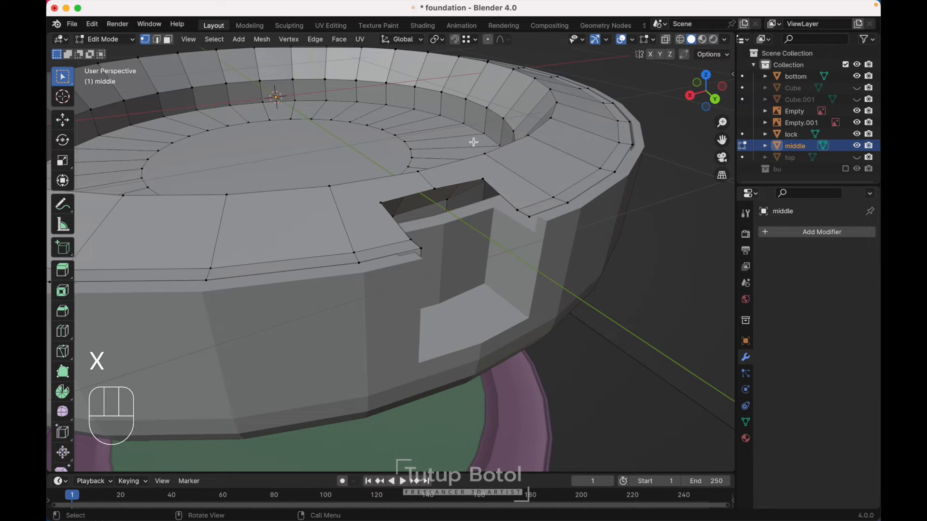
- Delete the matching curved flap on the opposite side wall of the notch
scroll(473, 141, right, 10)
alt+click(284, 279)
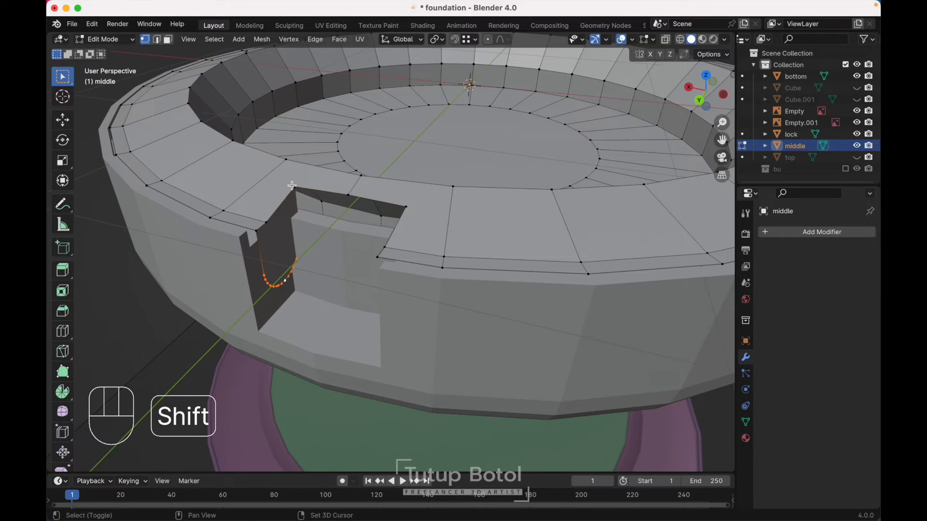
key(x)
click(334, 196)
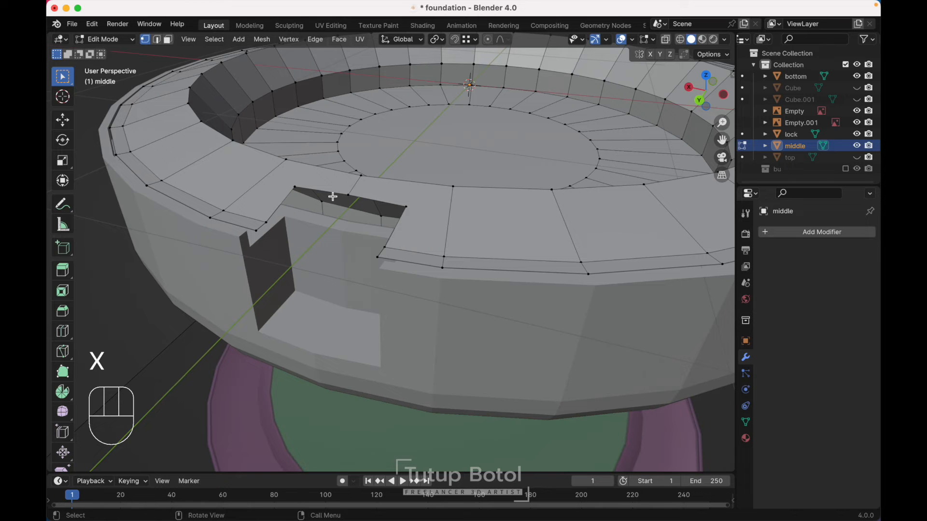
- Add a loop cut along the top rim on each side of the notch and slide both toward the outer edge
scroll(332, 197, left, 8)
key(grave)
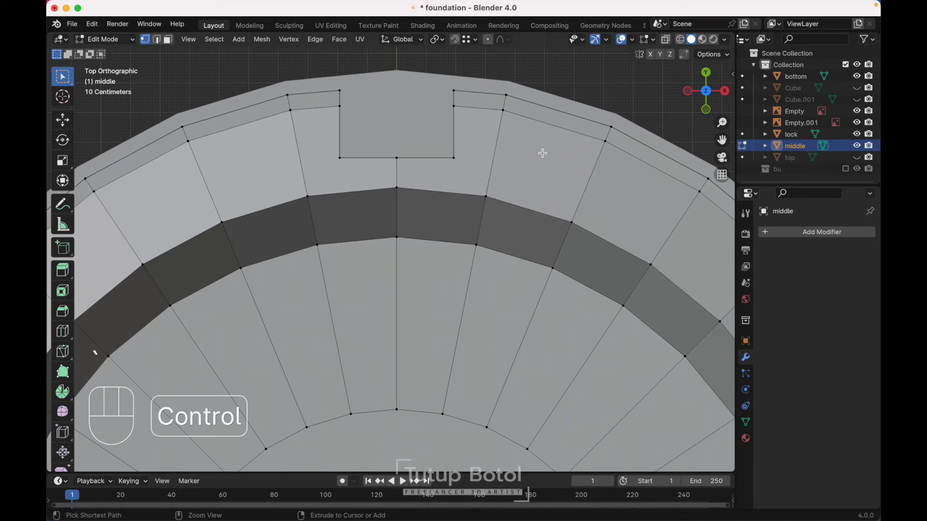
key(ctrl+r)
click(497, 138)
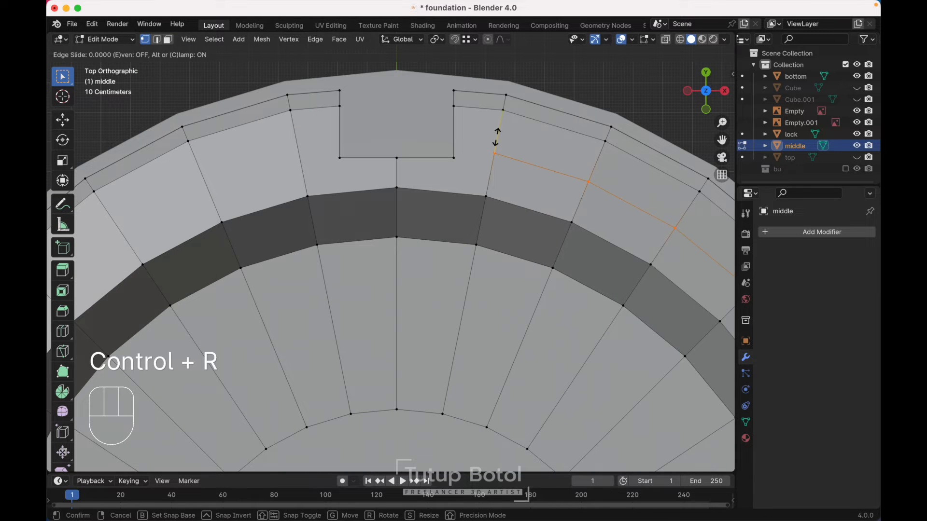
click(500, 118)
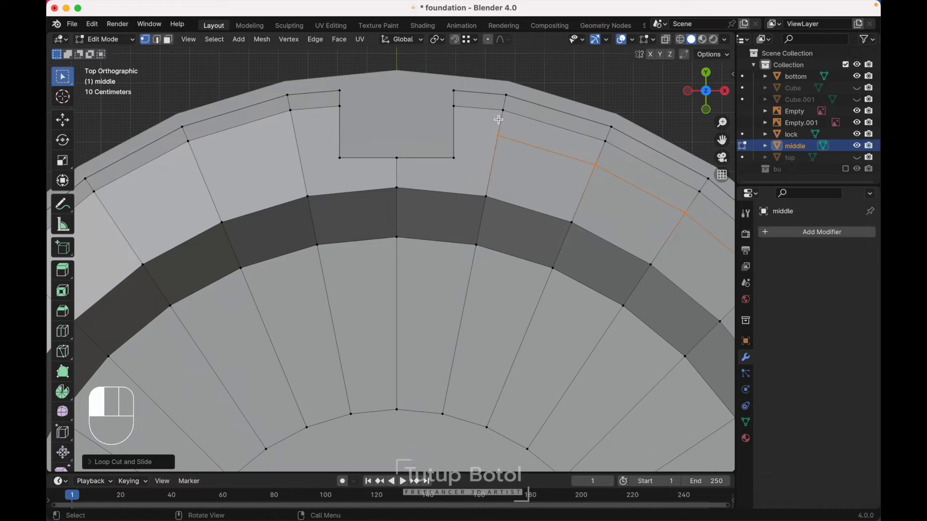
key(ctrl+r)
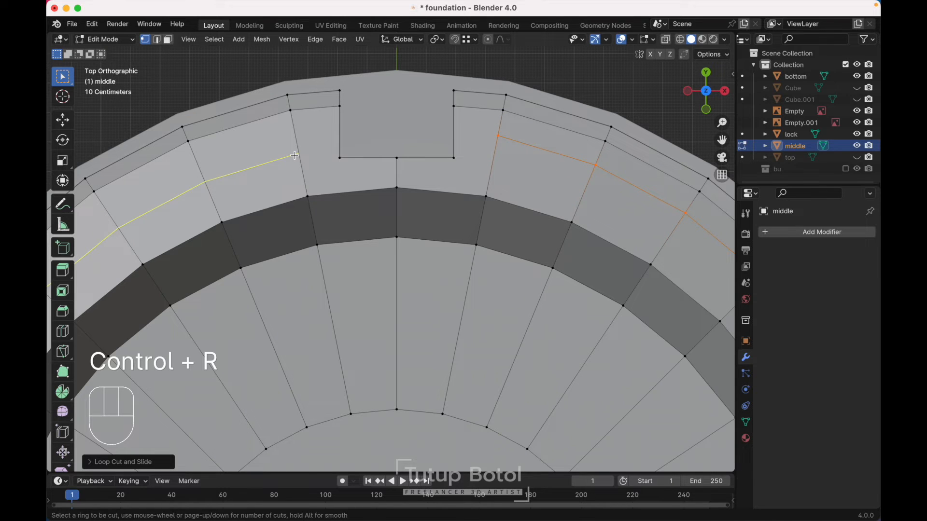
click(295, 156)
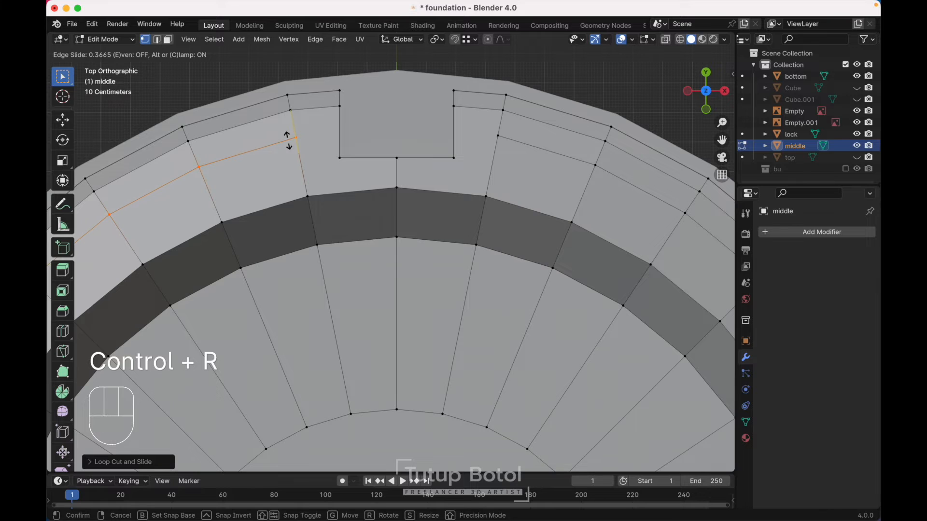
click(287, 140)
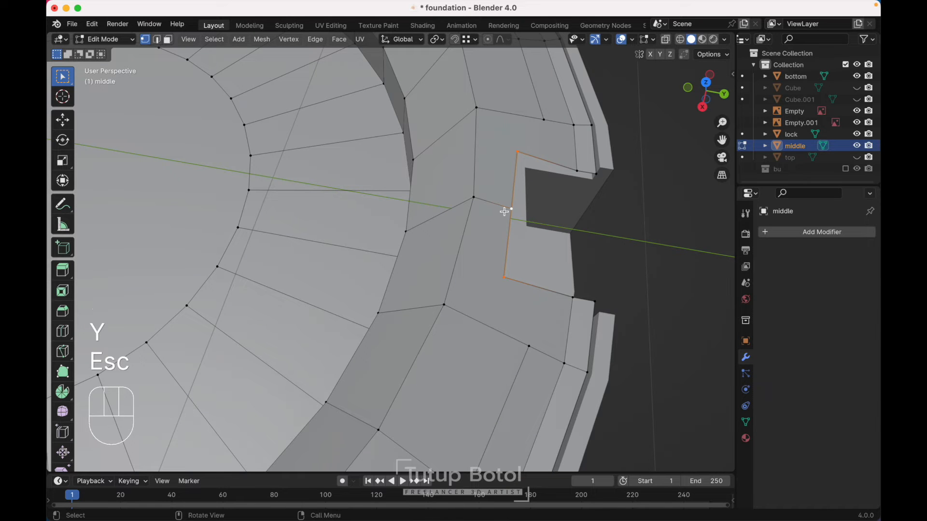
- Move the notch's back edge about 0.07 m outward along Y
key(g)
key(y)
key(ctrl)
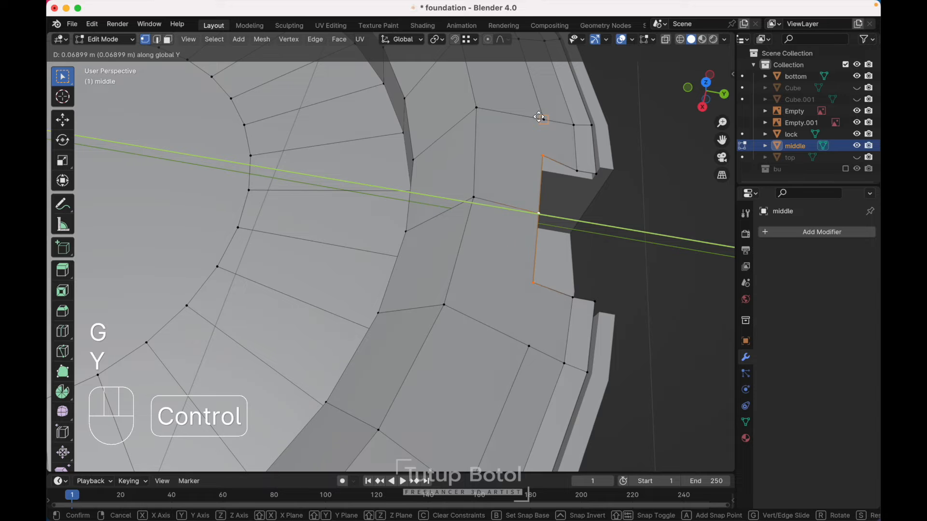
click(542, 116)
scroll(541, 116, down, 10)
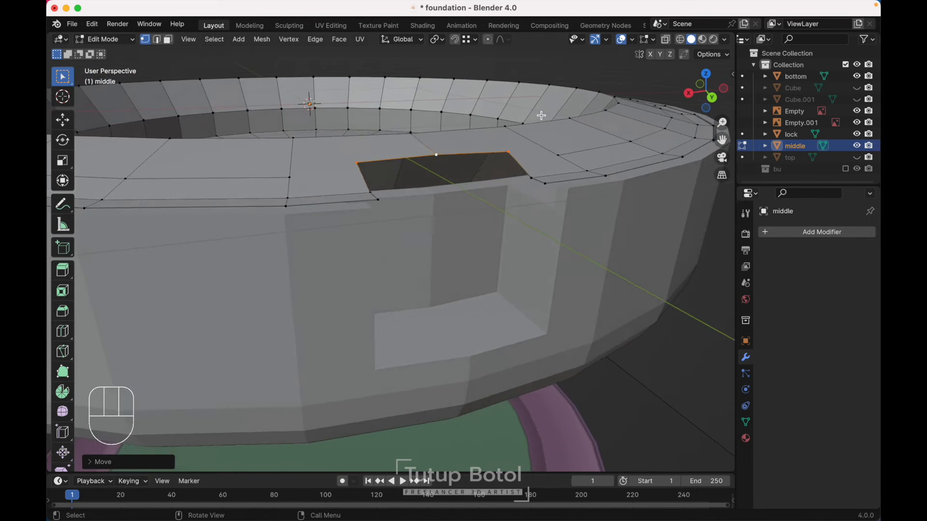
- Connect the notch's back corner vertices to the ends of the adjacent loop cuts on the rim
scroll(542, 116, up, 6)
scroll(541, 116, left, 5)
click(535, 219)
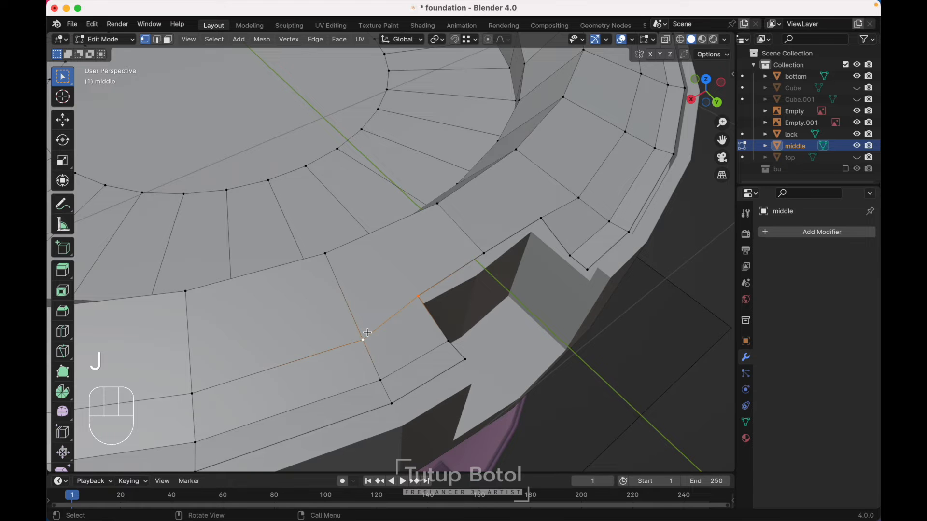
- Extrude the side edges on both sides of the rim notch straight down along Z
scroll(368, 332, down, 5)
click(222, 150)
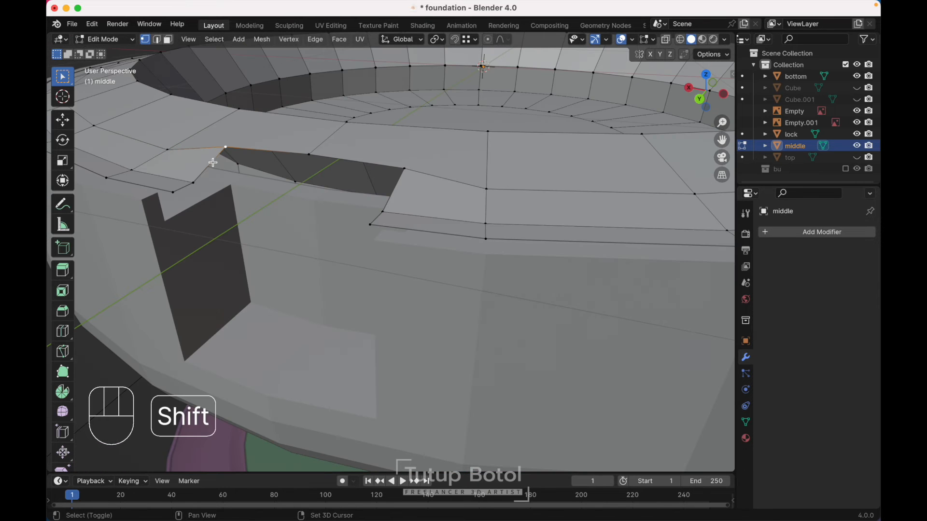
shift+click(169, 189)
scroll(169, 190, left, 5)
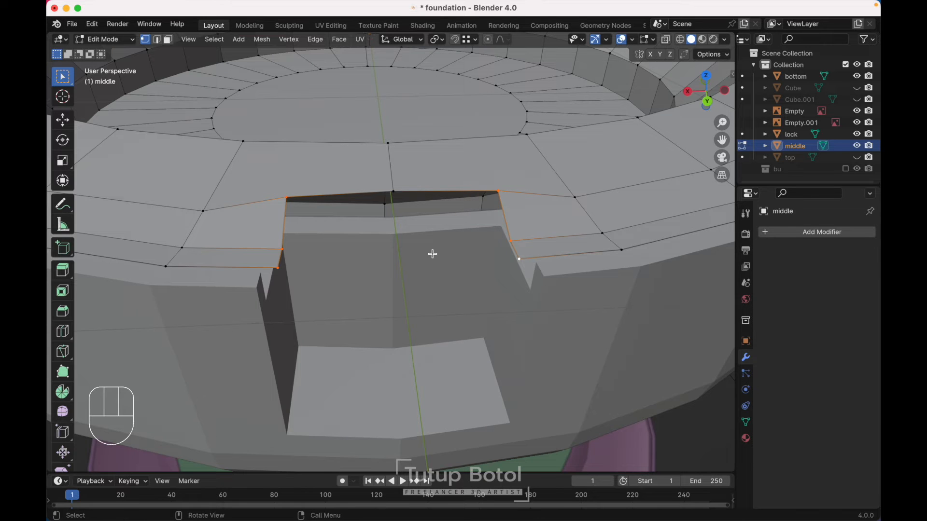
scroll(431, 254, right, 5)
key(e)
key(z)
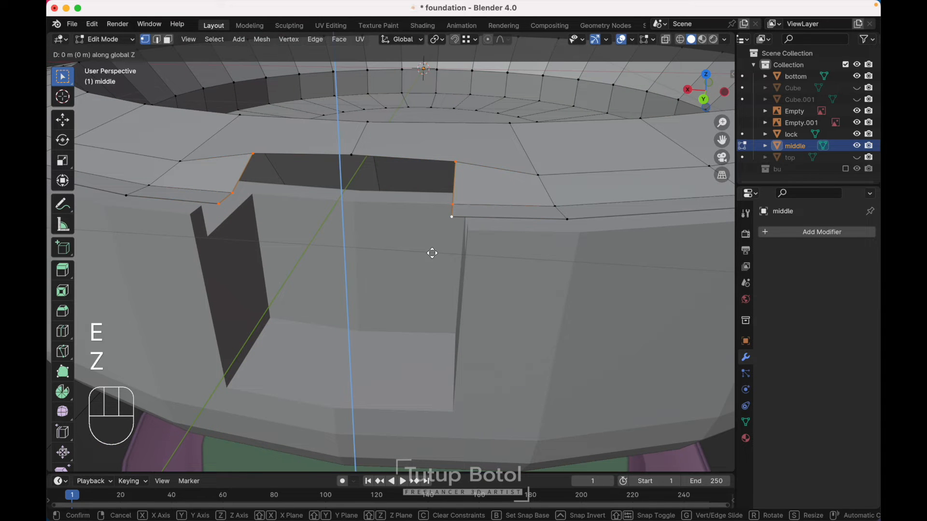
click(430, 343)
scroll(428, 341, left, 5)
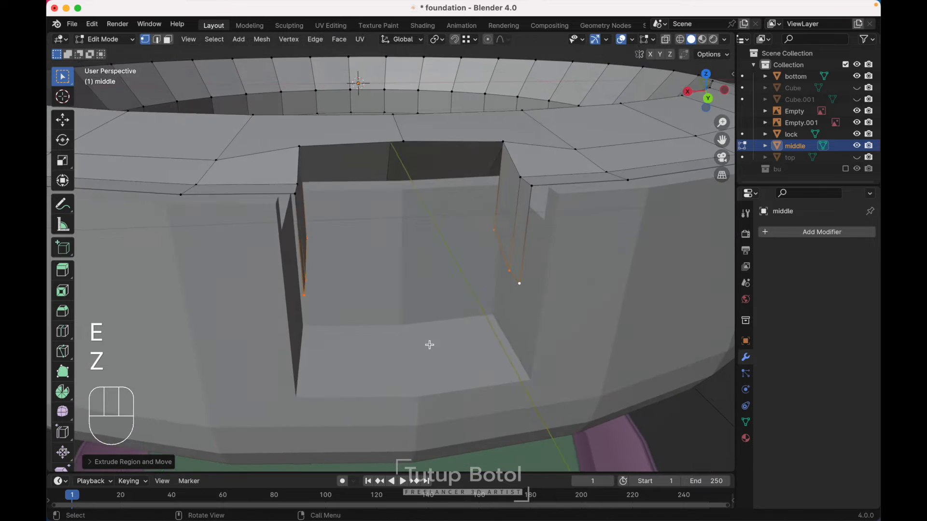
- Lower the extruded bottom vertices a little further along Z and flatten them to one height with a Z scale of 0
key(g)
key(z)
click(430, 383)
scroll(430, 384, up, 5)
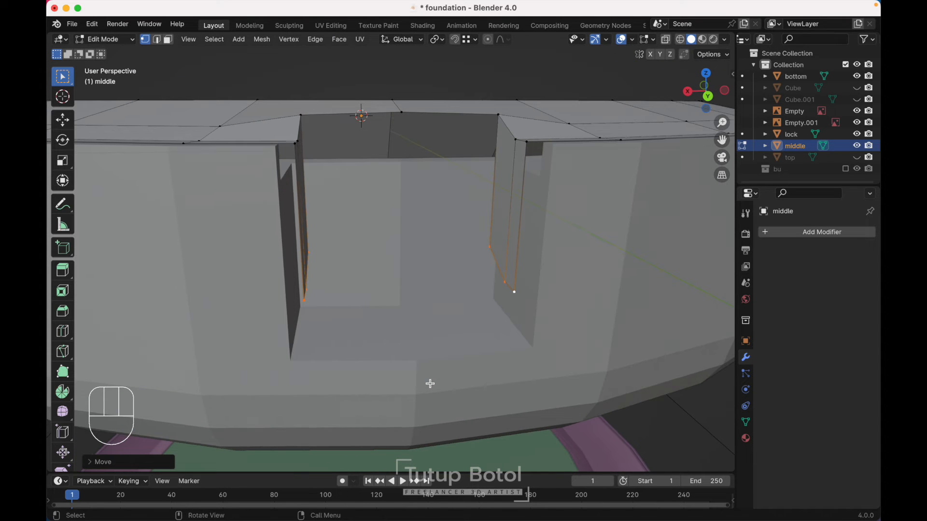
text(sz0)
key(Return)
scroll(428, 383, down, 5)
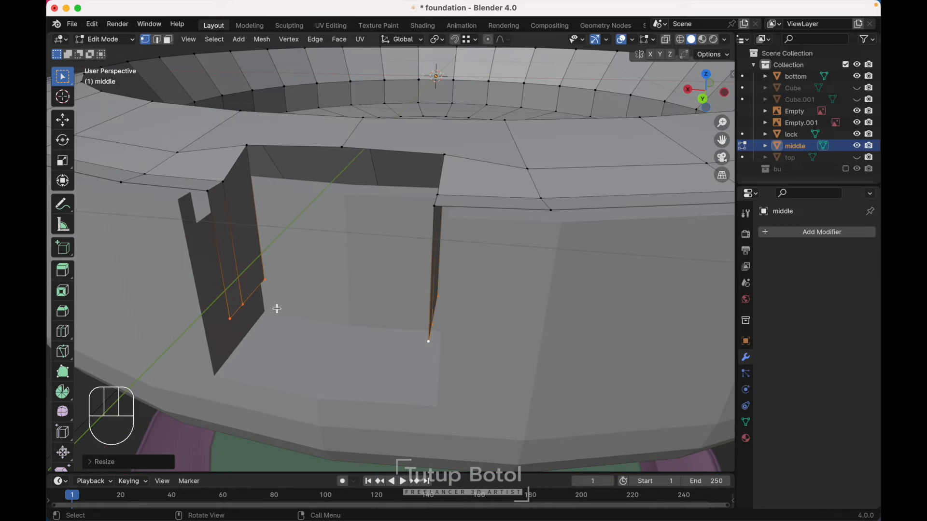
- Dissolve the middle vertical edge on each of the two extruded notch side walls
key(2)
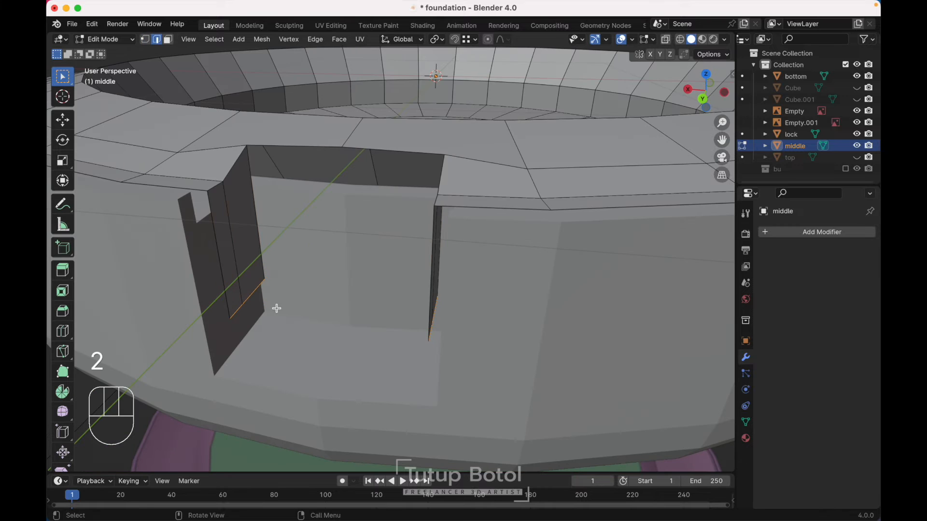
click(231, 246)
scroll(230, 247, left, 5)
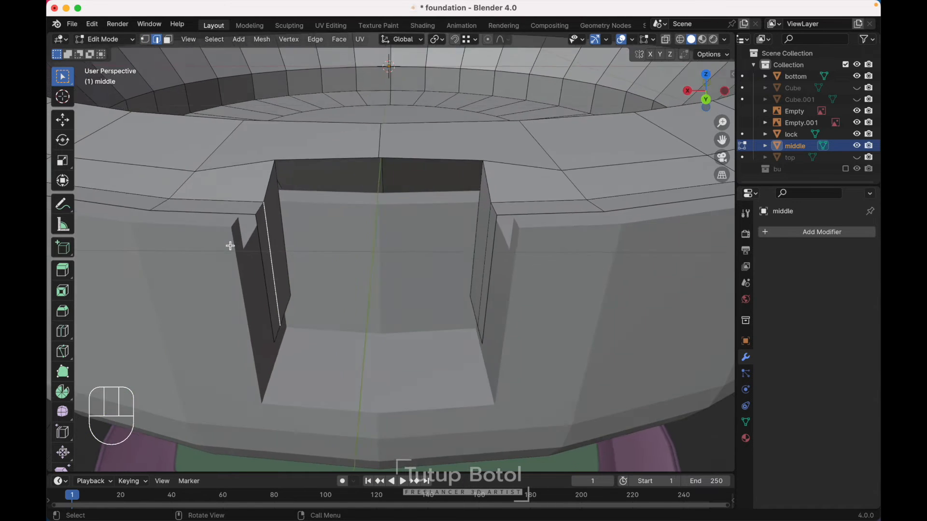
shift+click(490, 243)
key(x)
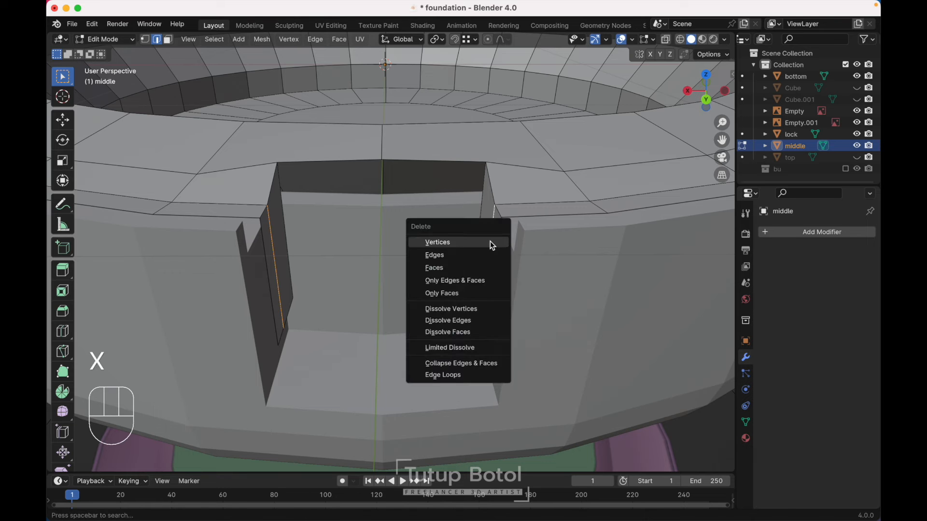
click(451, 321)
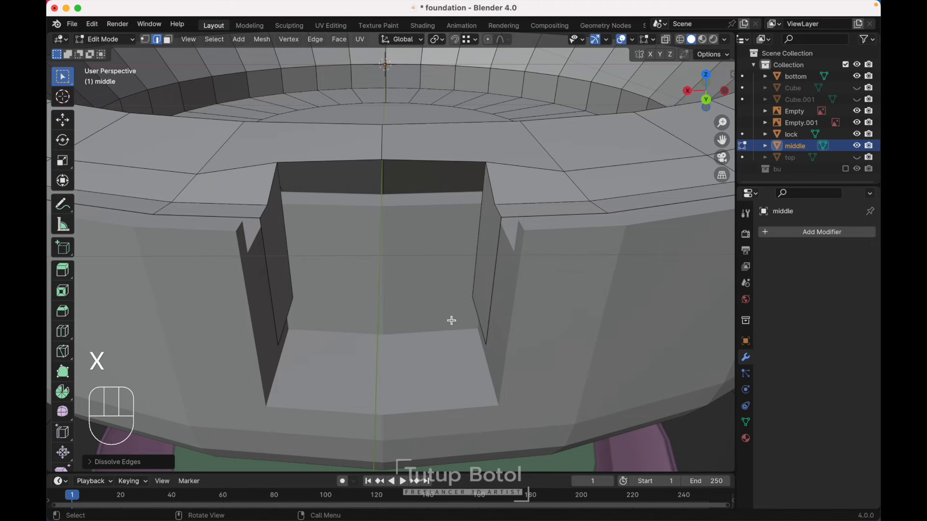
scroll(452, 320, down, 5)
scroll(452, 320, left, 5)
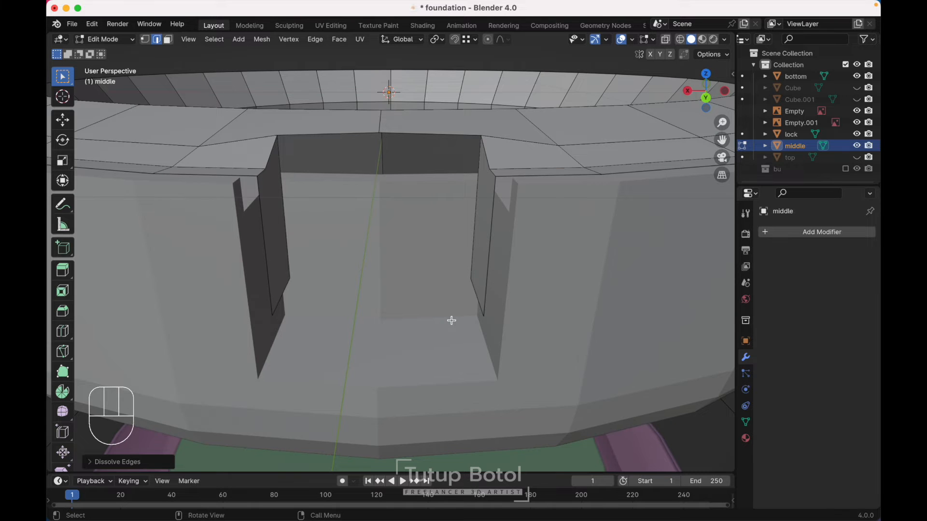
- Add a centred cut point to the bottom edge of each notch side wall with Loop Cut
key(1)
scroll(451, 320, down, 3)
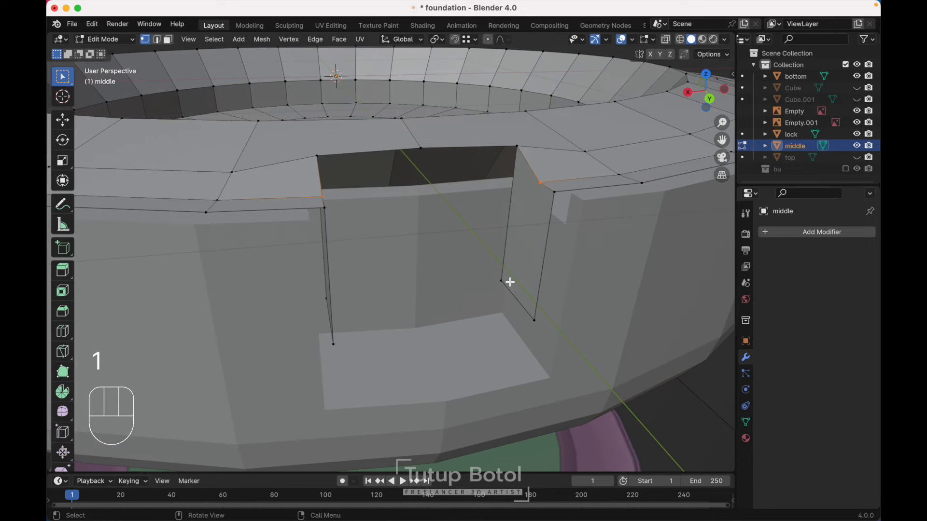
key(ctrl+r)
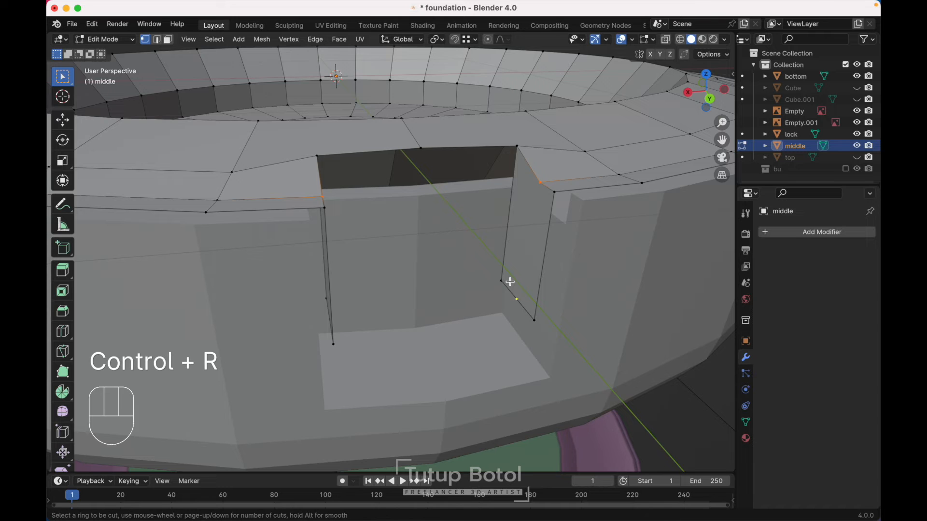
click(510, 281)
right_click(510, 282)
scroll(510, 282, left, 5)
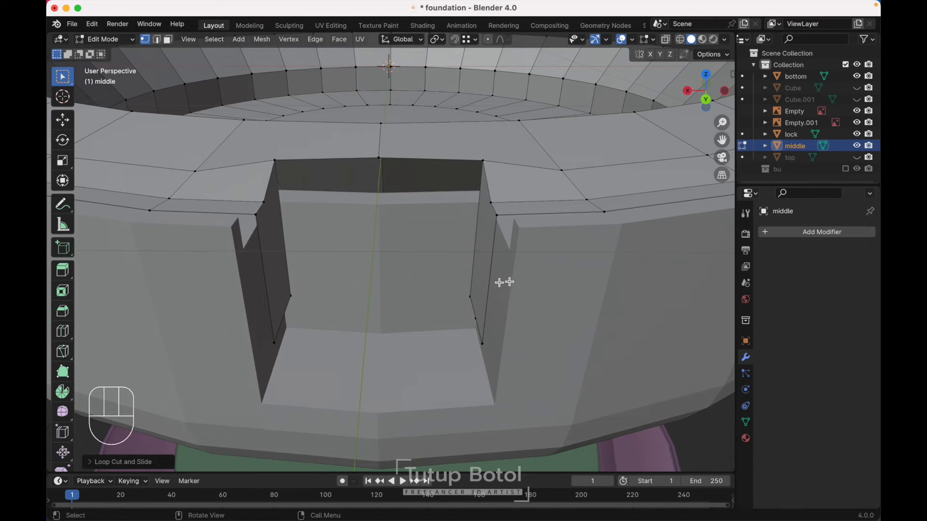
key(ctrl+r)
right_click(286, 308)
middle_drag(337, 308, 245, 276)
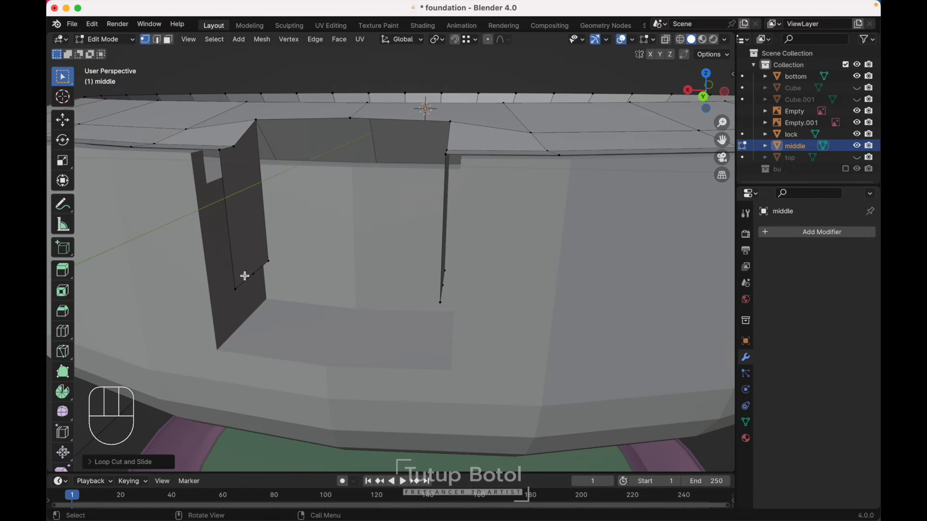
- Raise the four bottom corner vertices of the two notch side walls slightly along Z, leaving the midpoints in place
click(236, 286)
shift+click(270, 253)
scroll(271, 253, left, 10)
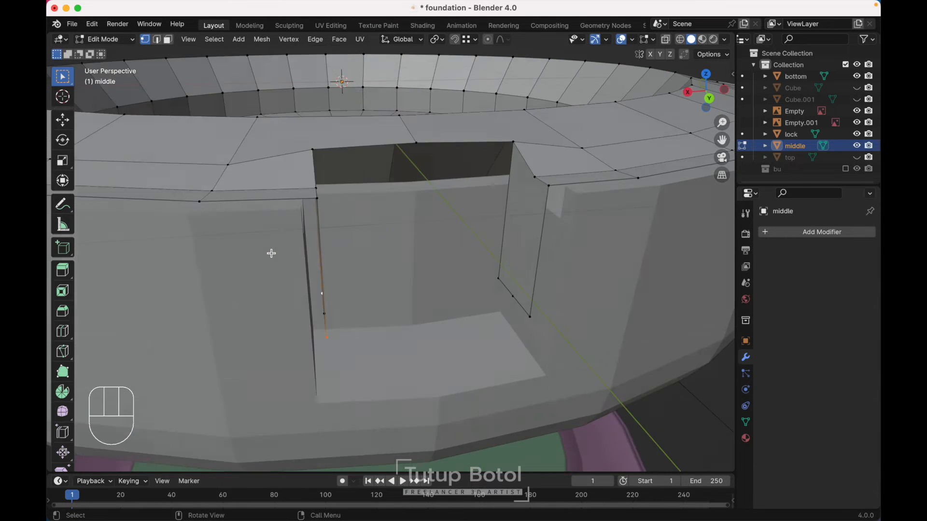
shift+click(538, 320)
key(g)
key(z)
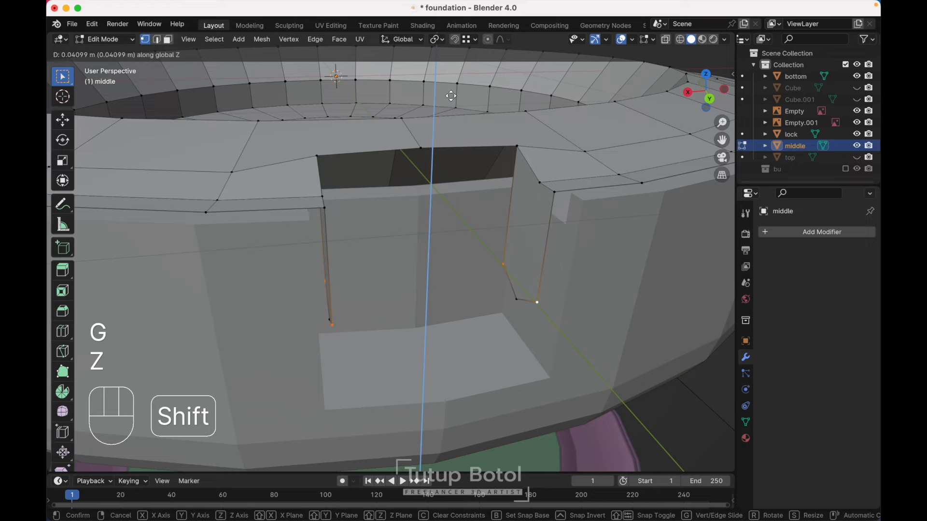
click(449, 57)
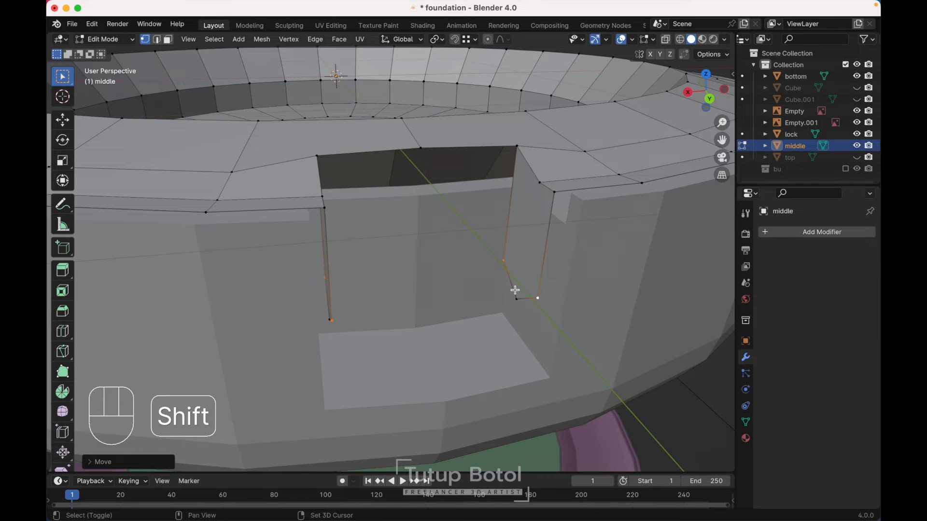
- Round the lower ends of both notch side walls with a multi-segment vertex bevel on all their bottom vertices
scroll(515, 291, right, 5)
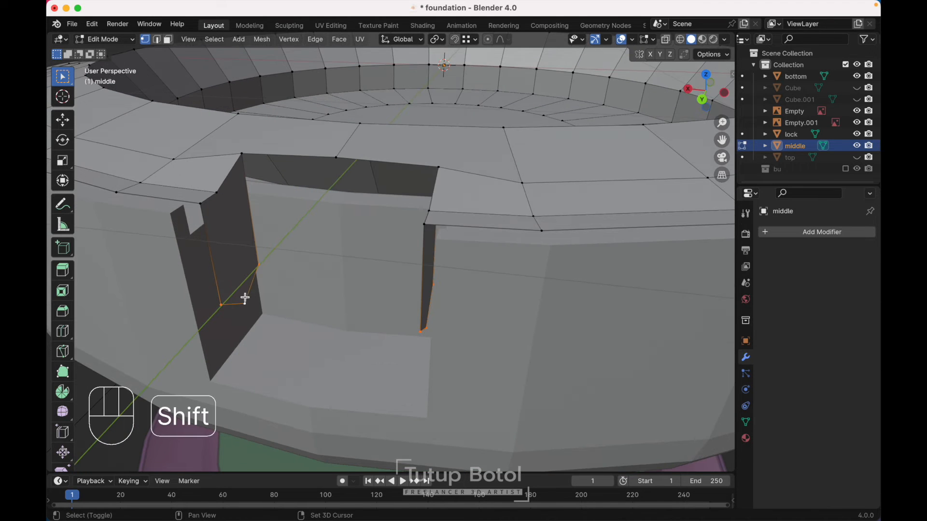
shift+scroll(244, 297, right, 3)
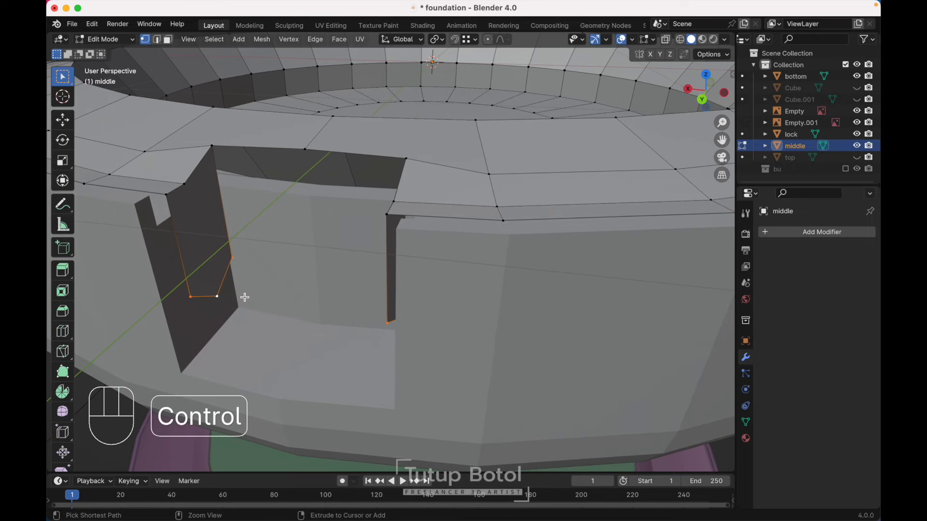
key(ctrl+shift+b)
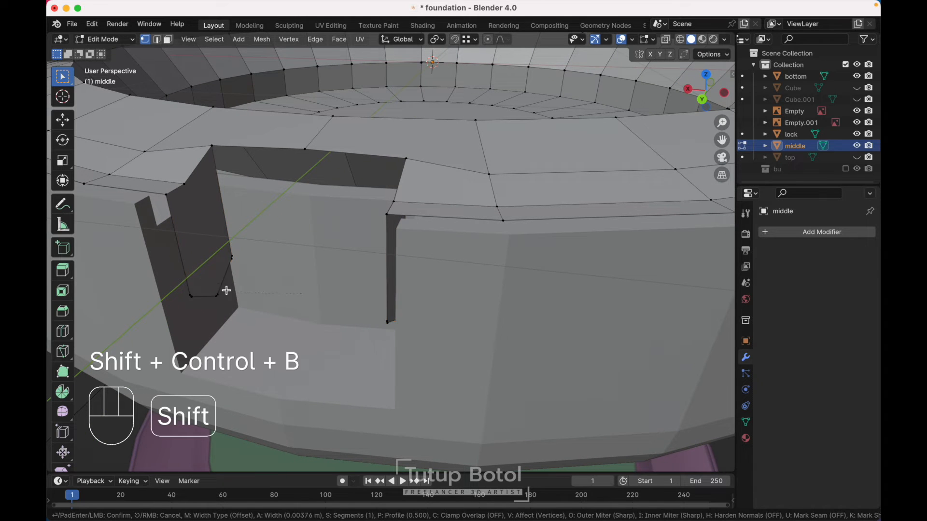
shift+scroll(171, 239, up, 2)
click(172, 240)
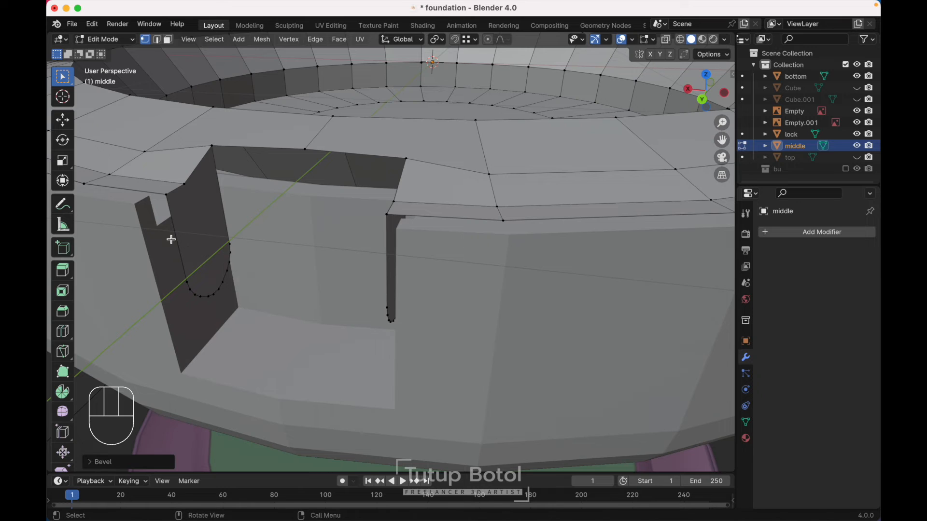
scroll(172, 240, left, 6)
- Lower the three vertices along the notch's back edge along Z, snapping to the neighbouring rim vertex
click(310, 120)
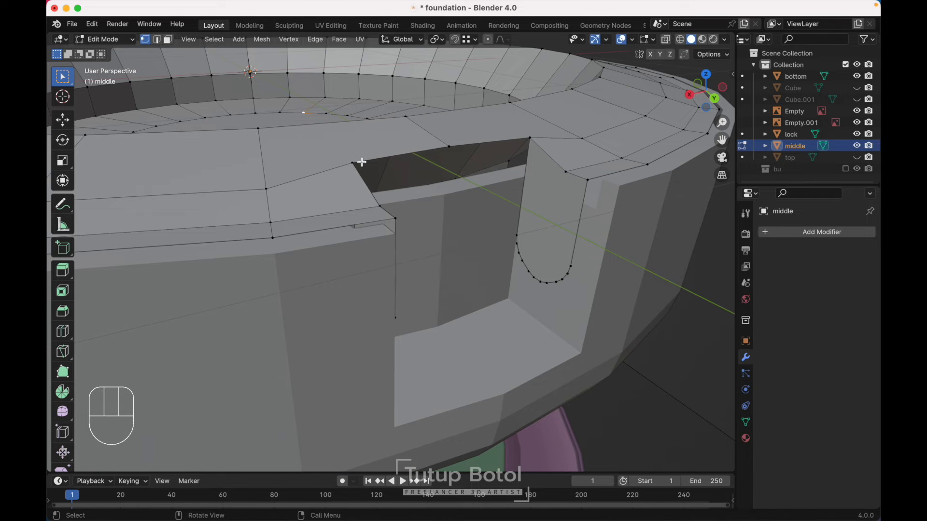
key(shift)
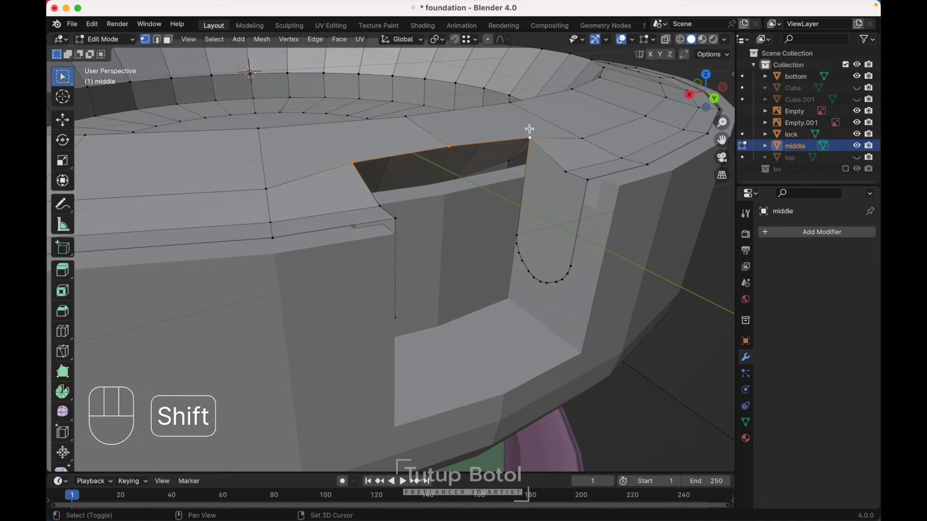
key(g)
key(z)
key(ctrl)
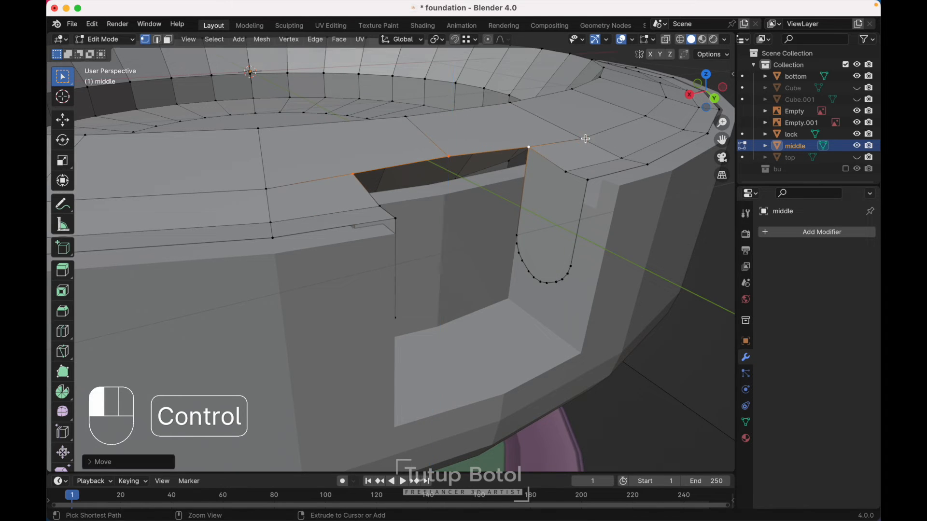
click(585, 139)
- Add a Solidify modifier to the middle part with a thickness of 0.026 m and Even Thickness enabled
scroll(584, 139, down, 8)
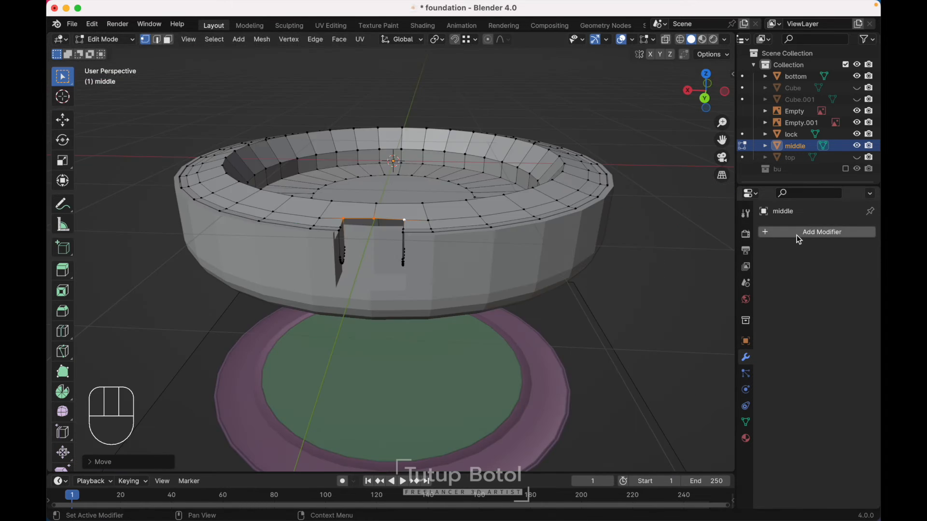
click(799, 232)
mouse_move(799, 240)
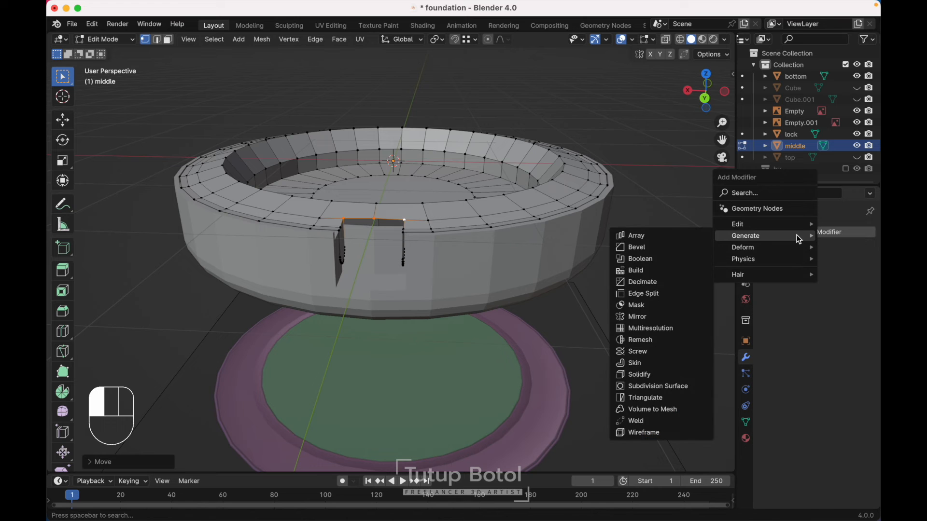
click(634, 377)
scroll(631, 374, up, 5)
mouse_move(827, 284)
shift+mouse_down()
mouse_move(796, 284)
mouse_move(825, 284)
shift+mouse_up()
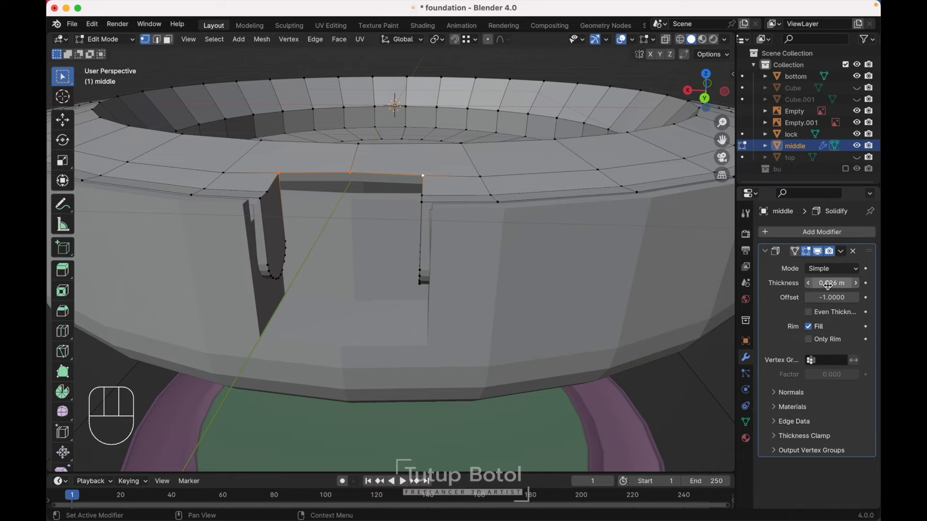
click(817, 317)
middle_drag(412, 260, 411, 259)
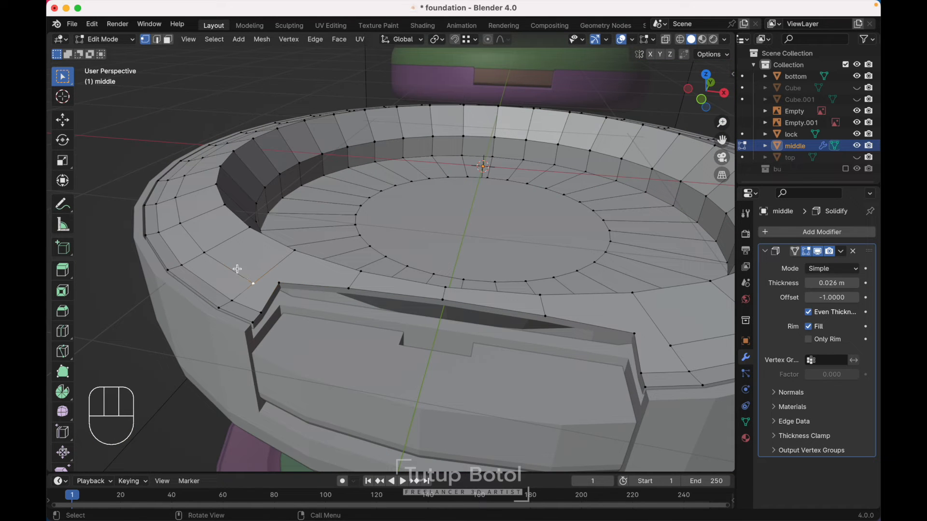
- Connect each back corner vertex of the notch to its neighbouring rim vertex with a new edge
key(shift)
key(j)
shift+middle_drag(279, 278, 279, 278)
shift+click(505, 307)
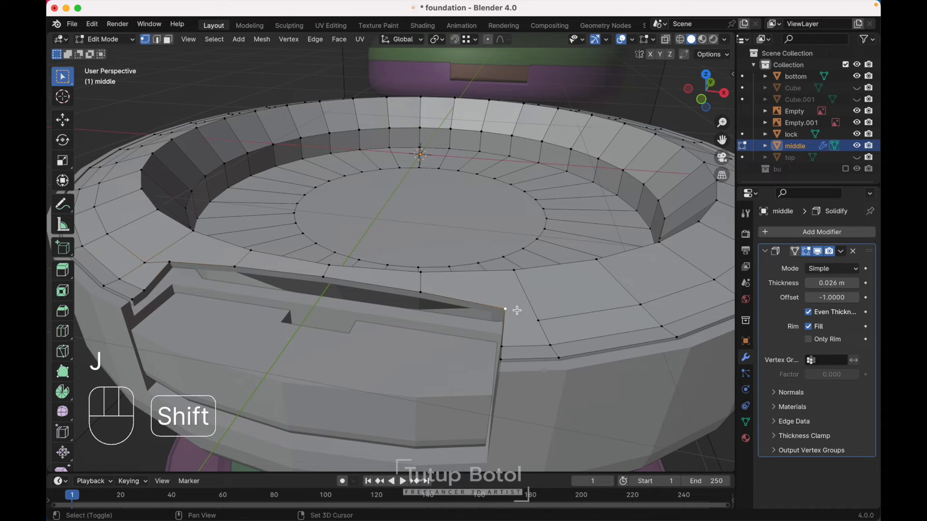
shift+click(532, 318)
middle_drag(531, 318, 542, 312)
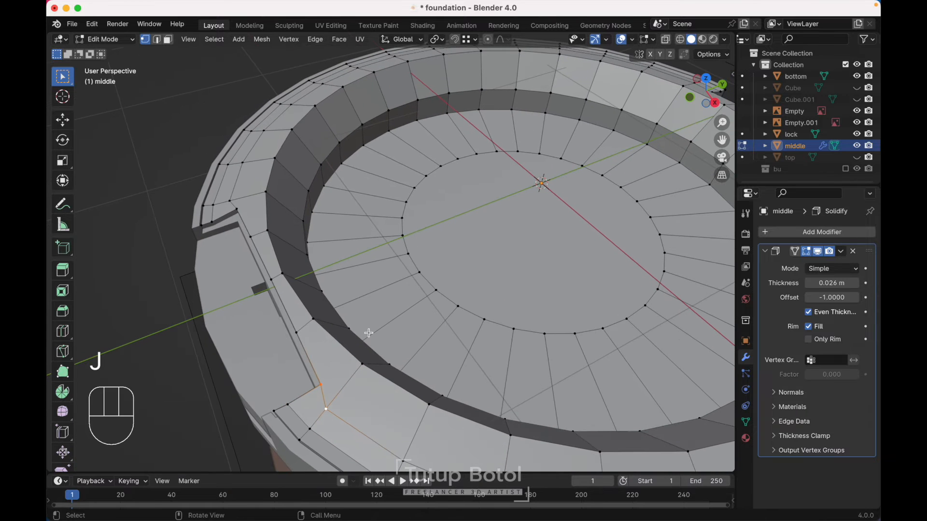
- Add a centred loop cut through the recess wall and floor beside one notch corner, and connect its rim vertex to that corner
key(ctrl+r)
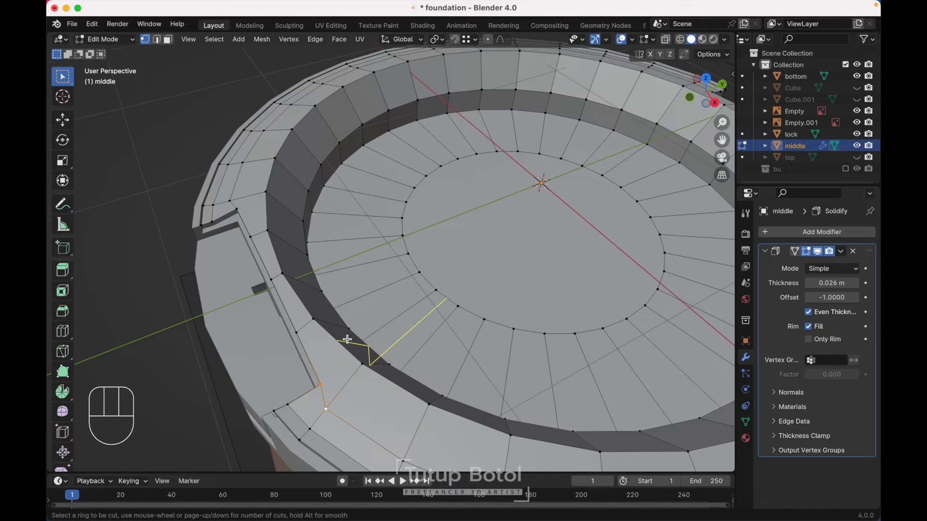
click(347, 339)
key(Escape)
click(335, 341)
shift+click(321, 383)
key(j)
shift+middle_drag(285, 217, 304, 286)
- Add a centred loop cut through the recess wall and floor beside the lock notch's other corner, and connect its rim vertex to that corner
key(ctrl+r)
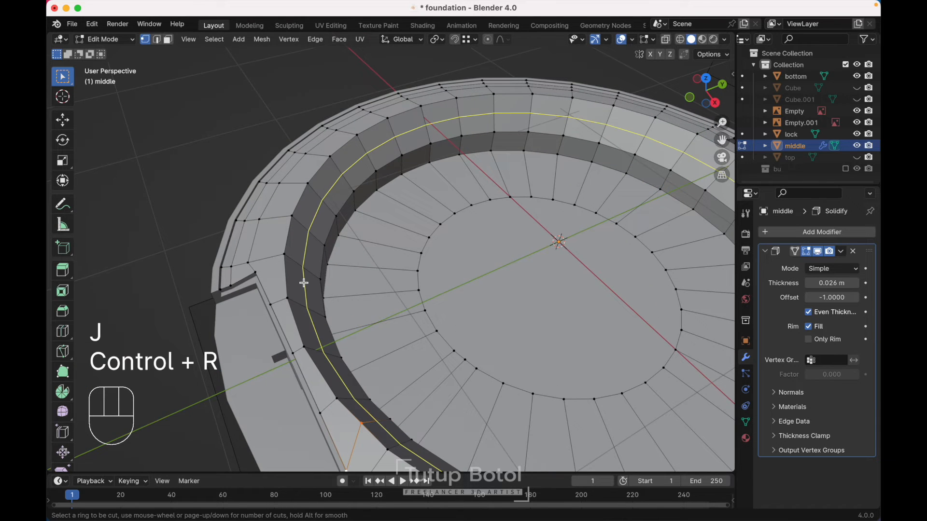
click(285, 278)
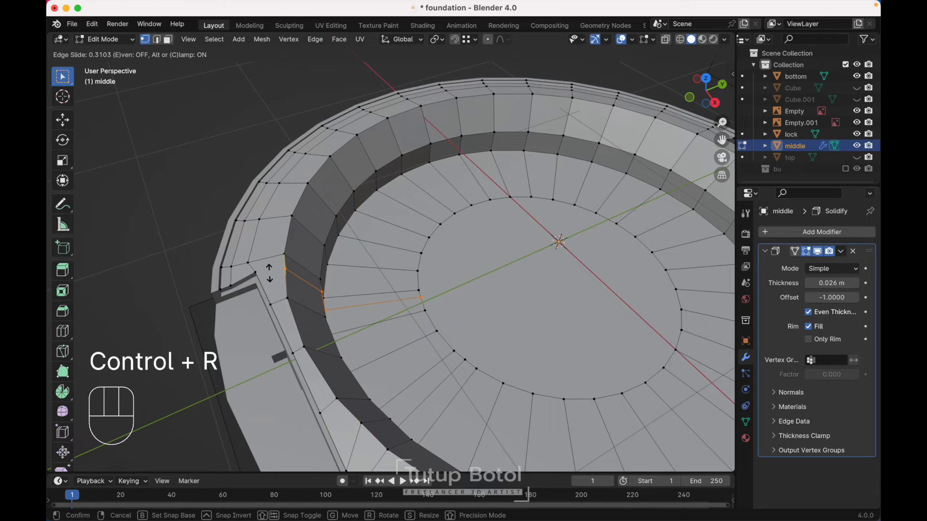
key(Escape)
click(256, 272)
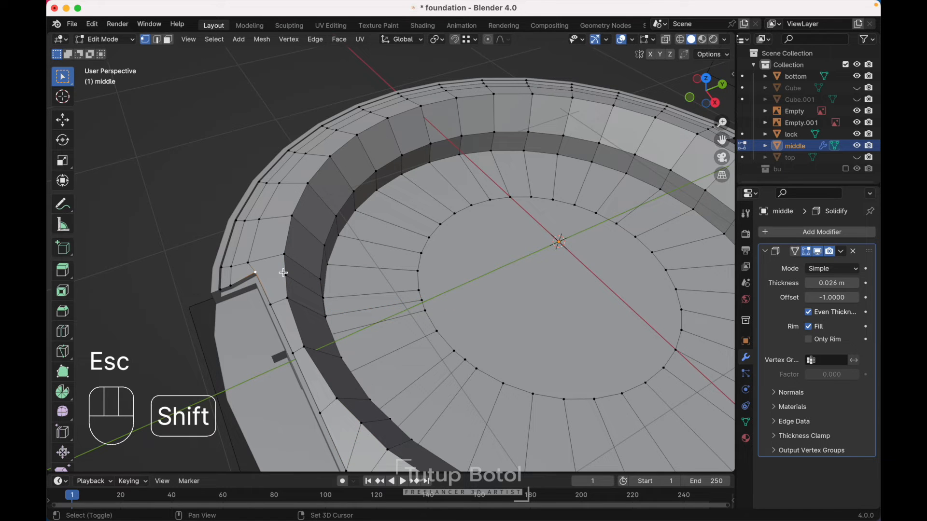
key(j)
middle_drag(283, 273, 283, 272)
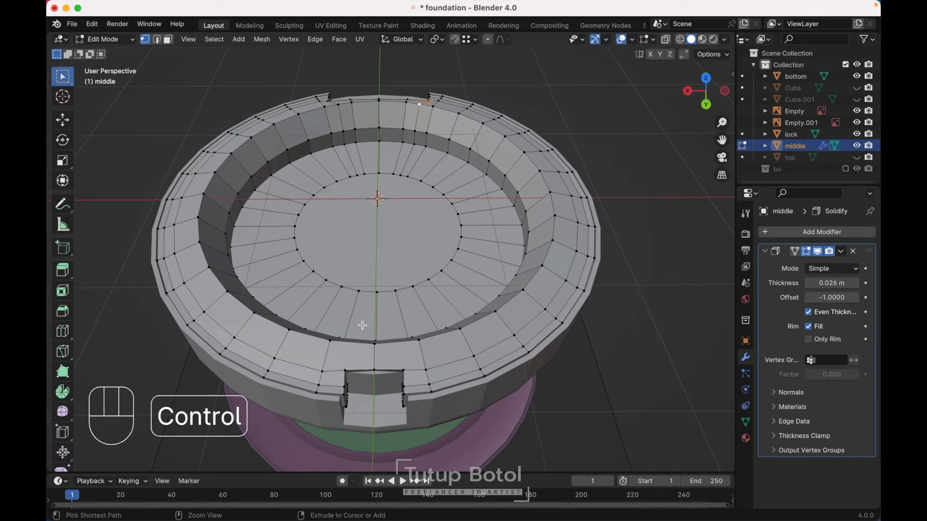
- Add two centred loop cuts through the recess wall and floor, one on each side of the narrow notch opposite the lock
key(ctrl+r)
click(366, 296)
key(Escape)
key(ctrl+r)
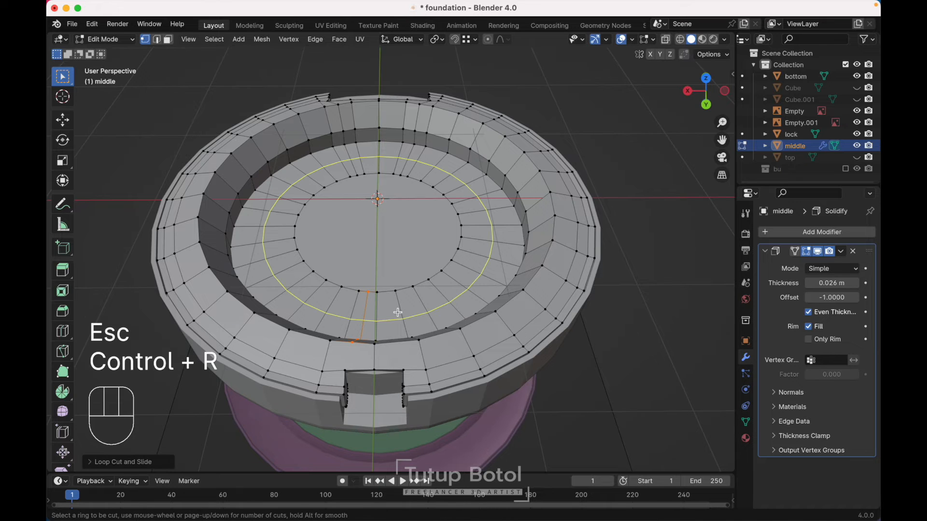
key(Escape)
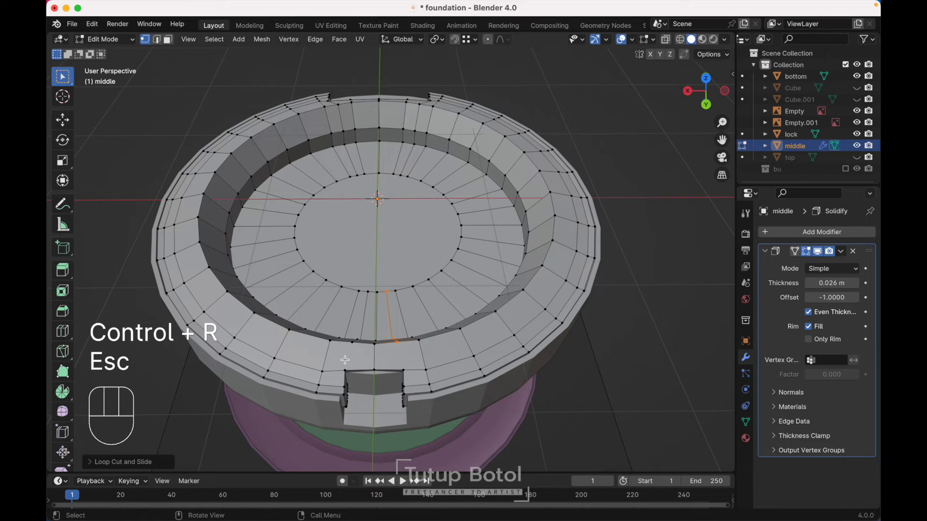
- Connect the two new recess-rim vertices to the back corners of the narrow notch with edges
click(352, 343)
shift+click(341, 371)
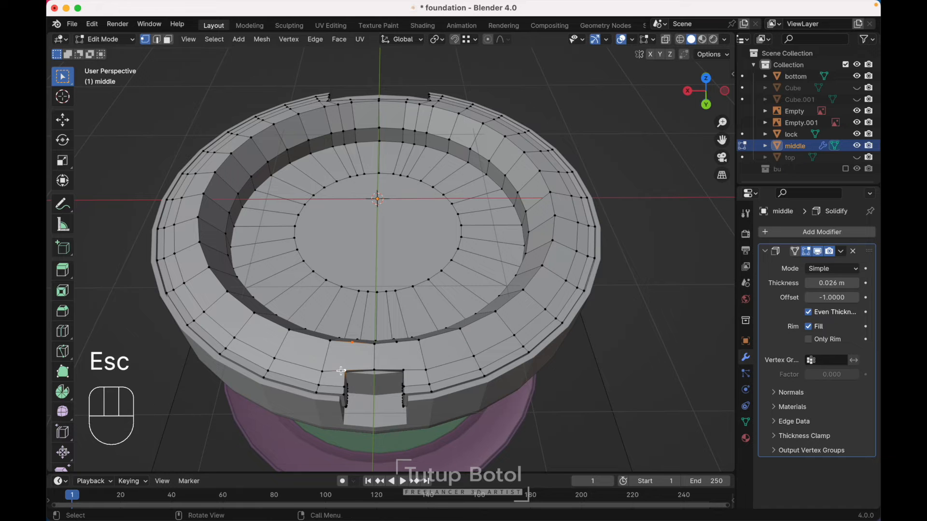
key(j)
click(398, 342)
shift+click(407, 363)
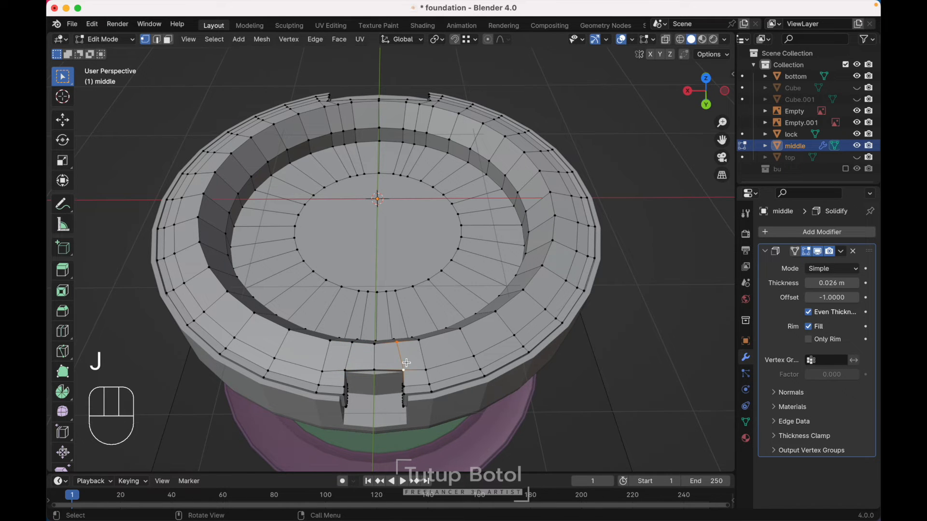
middle_drag(407, 363, 431, 208)
- Return to Object Mode and add a Subdivision Surface modifier at level 2 to the middle part
key(Tab)
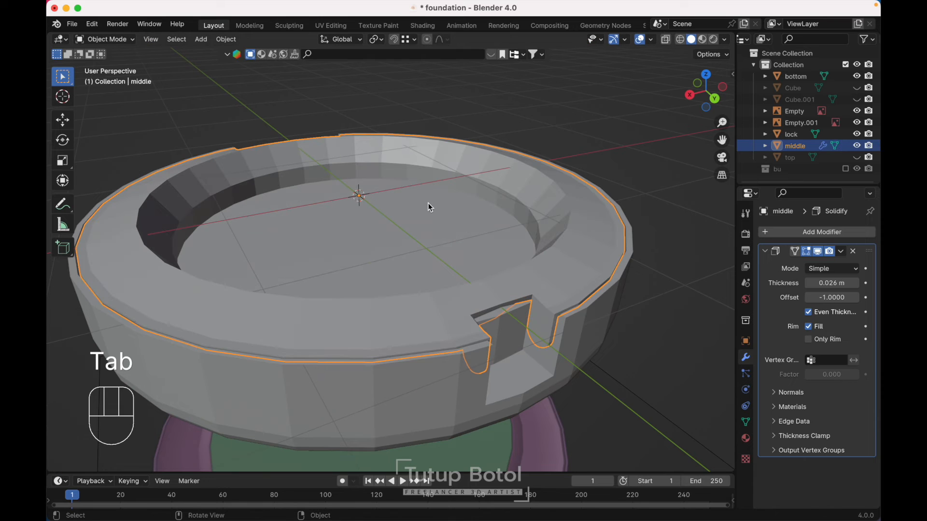
key(ctrl)
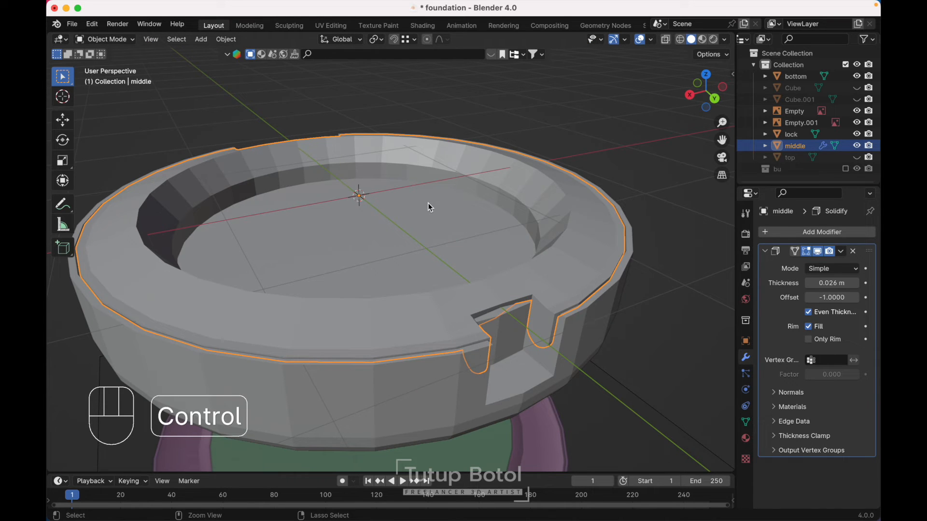
key(ctrl+2)
- Add a Bevel modifier to the middle part, place it above the Subdivision modifier, and shade the object smooth
click(799, 232)
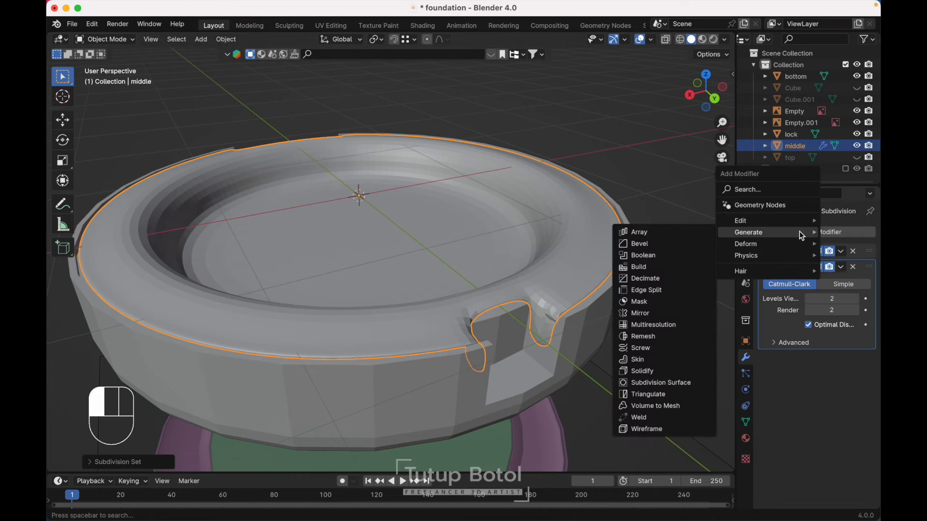
click(669, 247)
mouse_move(868, 366)
mouse_down()
mouse_move(852, 278)
mouse_move(832, 258)
mouse_up()
middle_drag(616, 265, 497, 267)
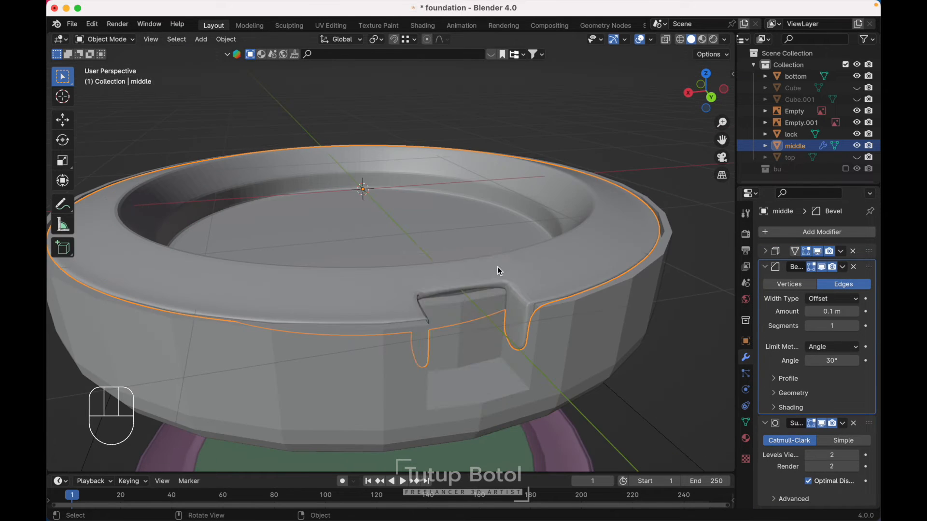
right_click(497, 266)
click(497, 266)
scroll(497, 266, up, 5)
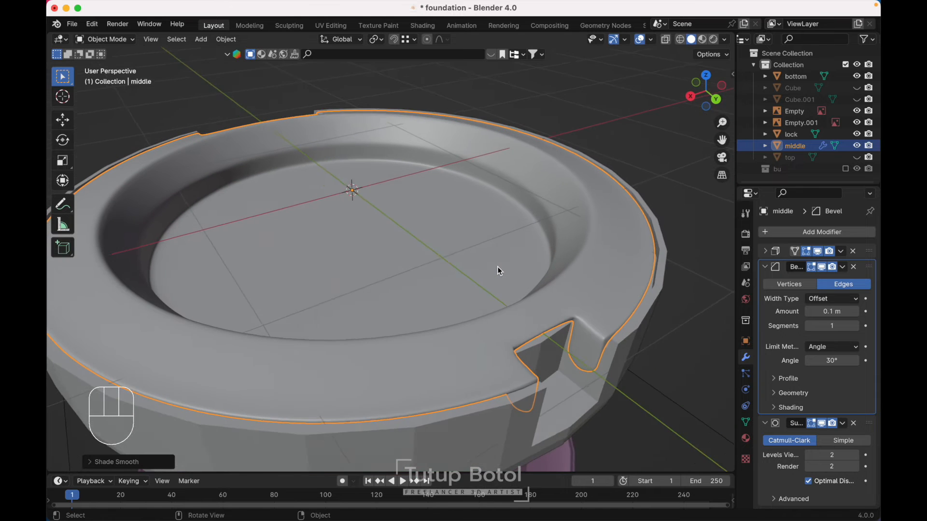
- In Edit Mode, add a loop cut just outside each back corner of the lock notch, slid close to the corner edge
key(Tab)
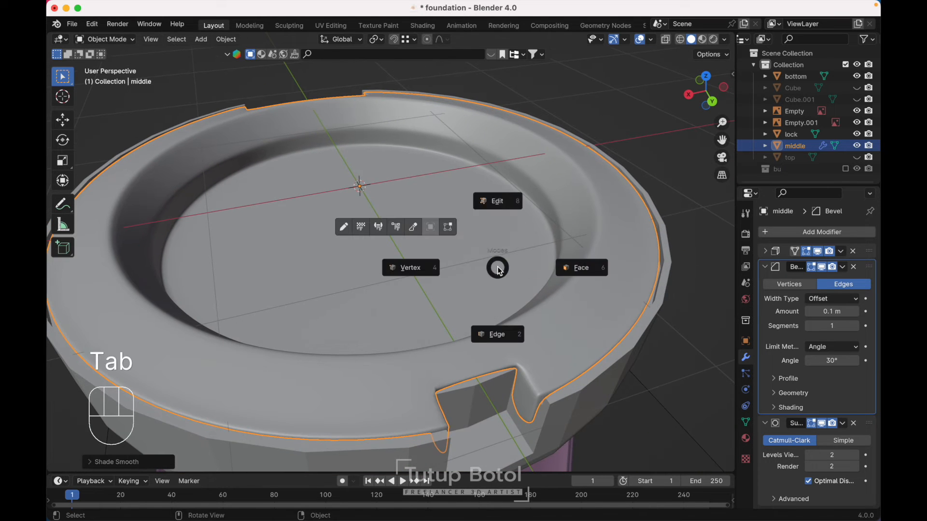
click(497, 201)
key(Escape)
key(ctrl+z)
key(ctrl+r)
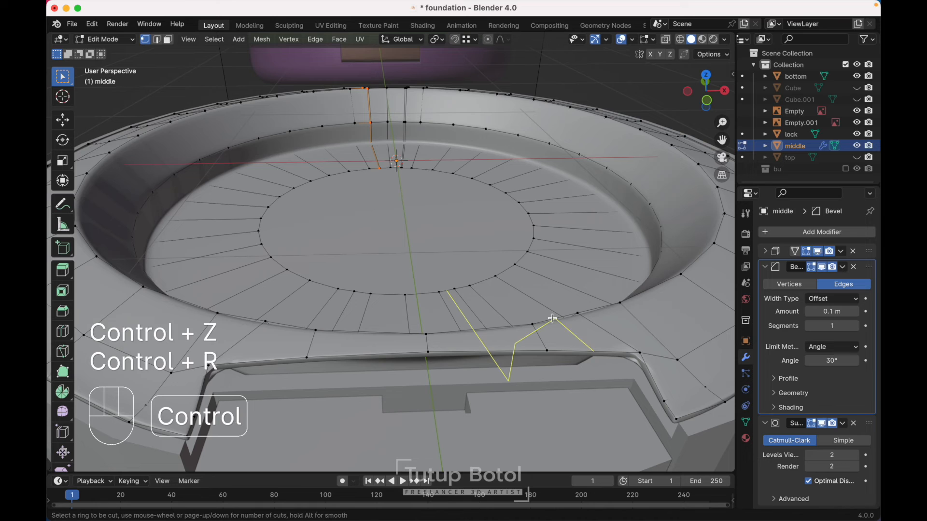
click(552, 318)
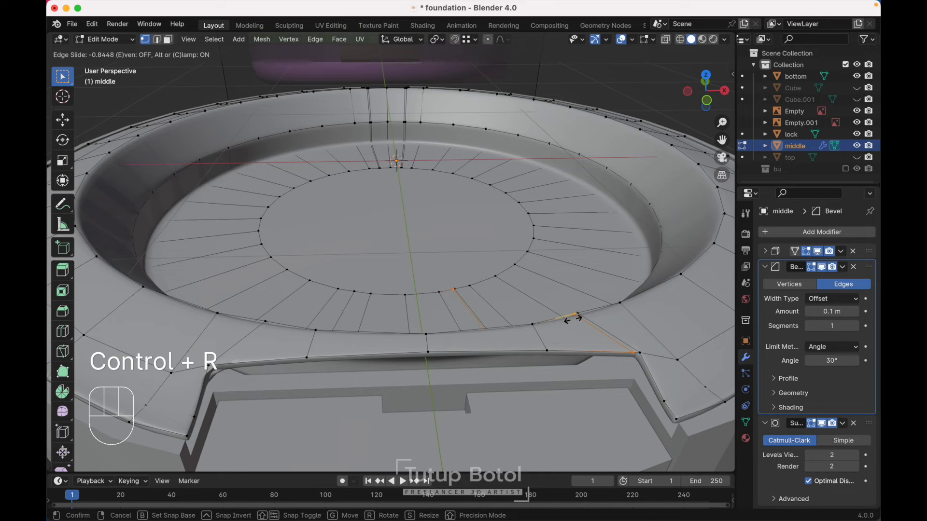
click(573, 318)
key(ctrl+r)
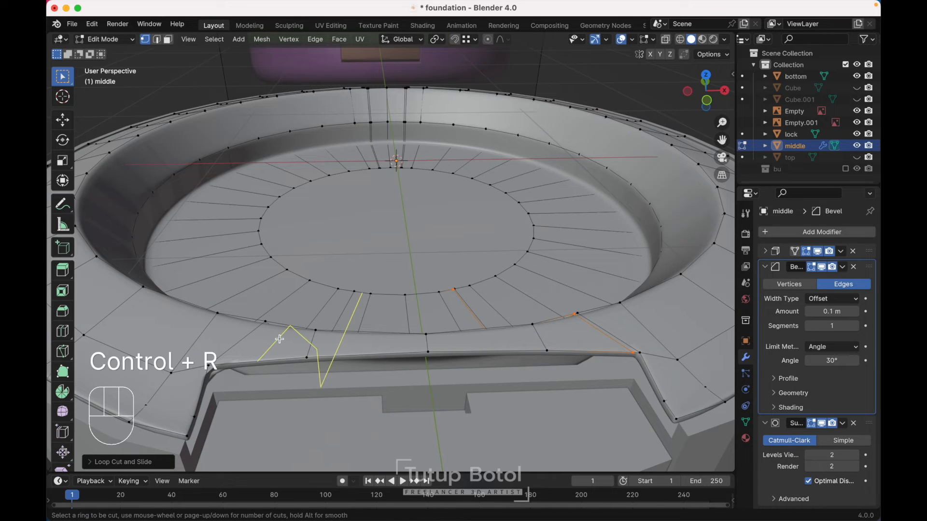
click(279, 339)
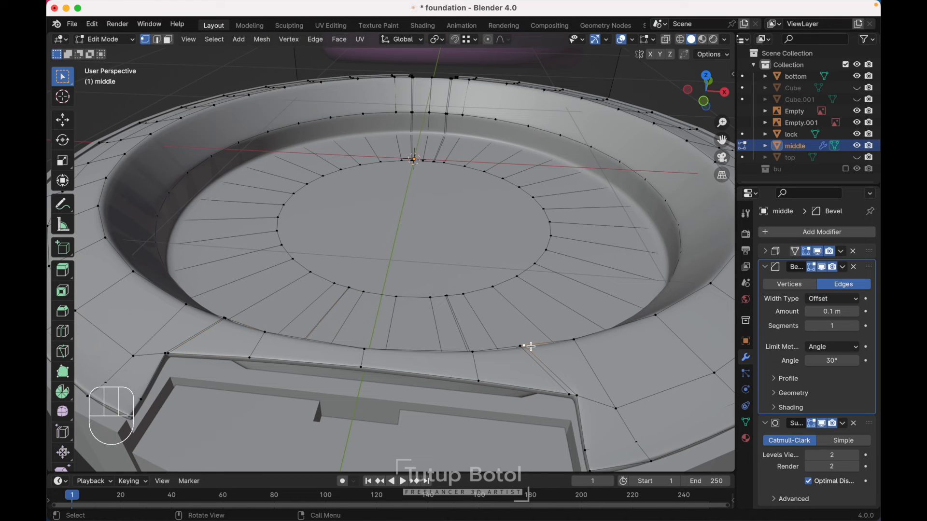
- Slide the recess-rim vertex of each new corner loop along the rim, away from the lock notch
key(g)
key(g)
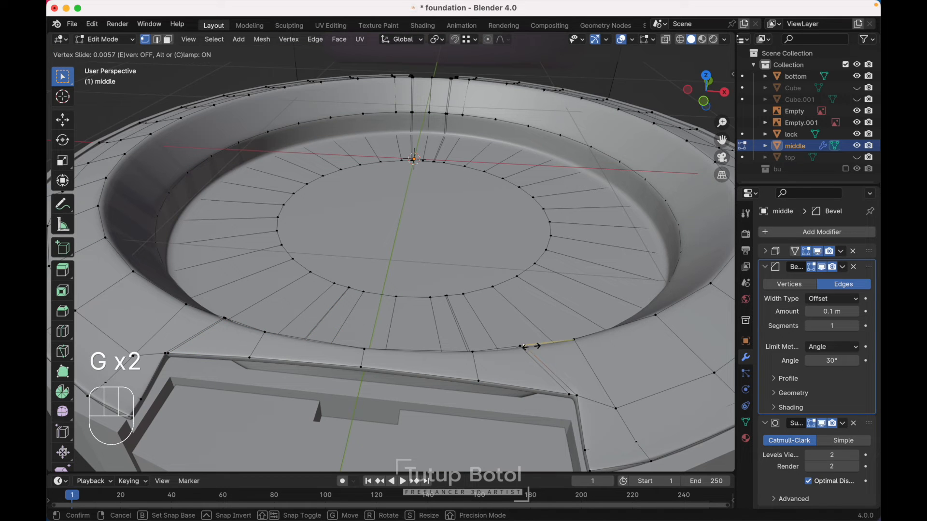
click(557, 279)
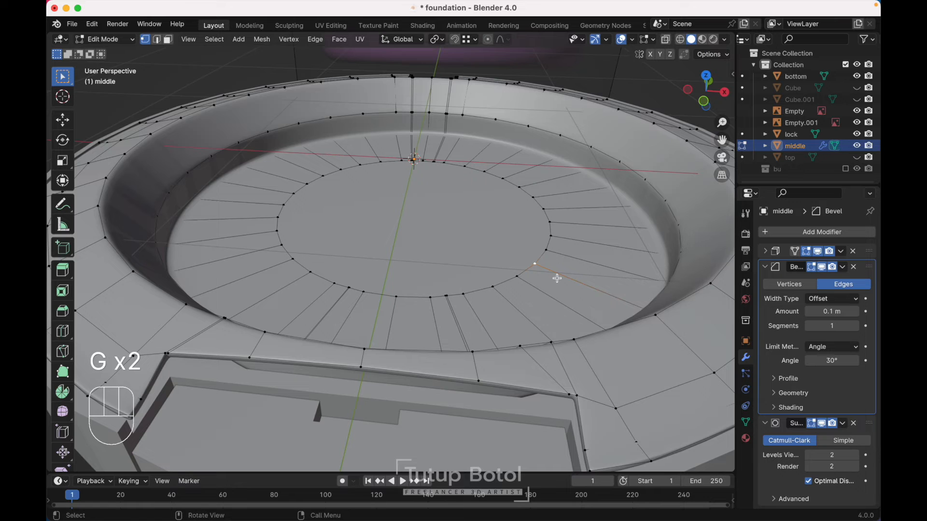
click(220, 313)
key(g)
key(g)
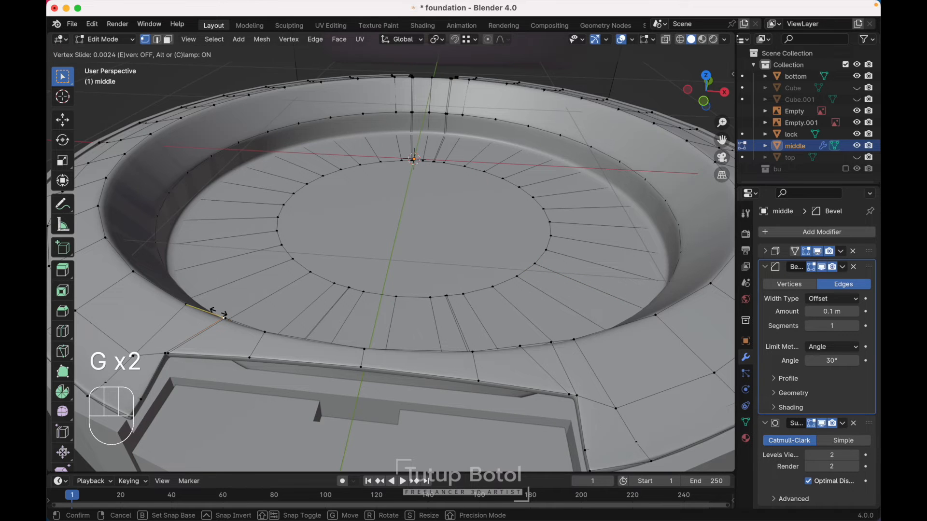
click(203, 307)
- Return to Object Mode and set the middle part's Bevel modifier to 3 segments and an amount of 0.003 m
key(Tab)
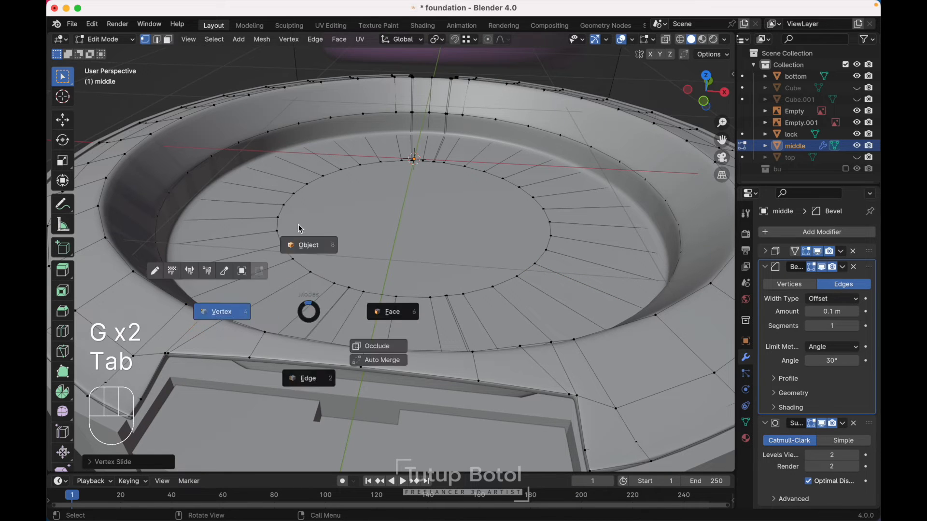
scroll(298, 225, down, 5)
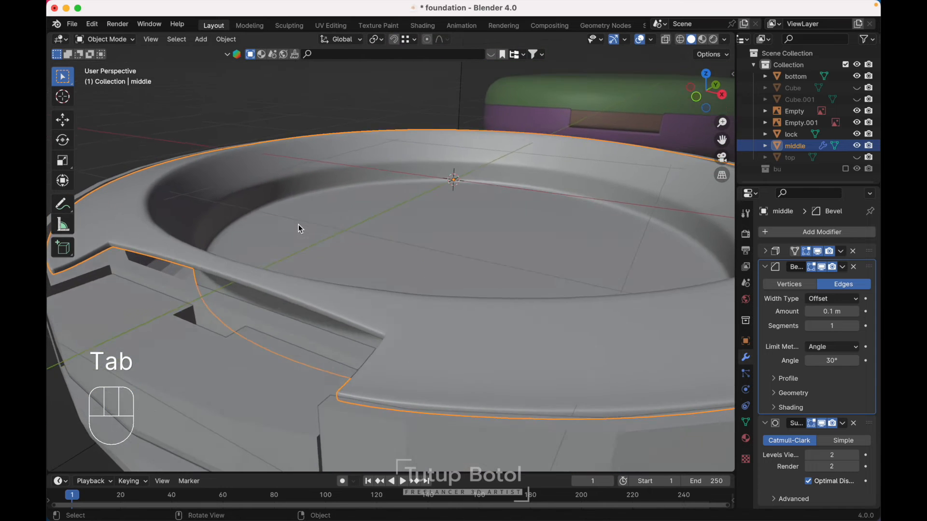
scroll(299, 224, down, 2)
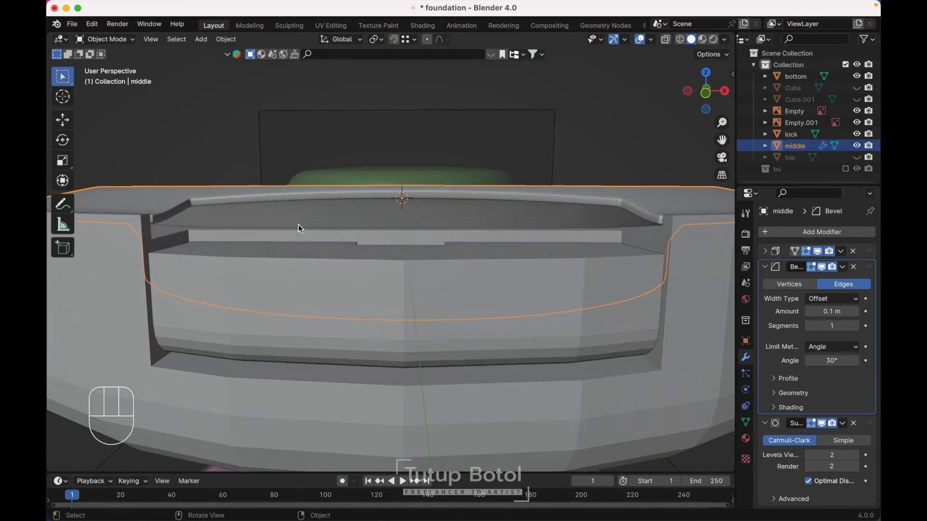
scroll(298, 224, right, 10)
click(856, 327)
click(856, 326)
scroll(307, 255, down, 5)
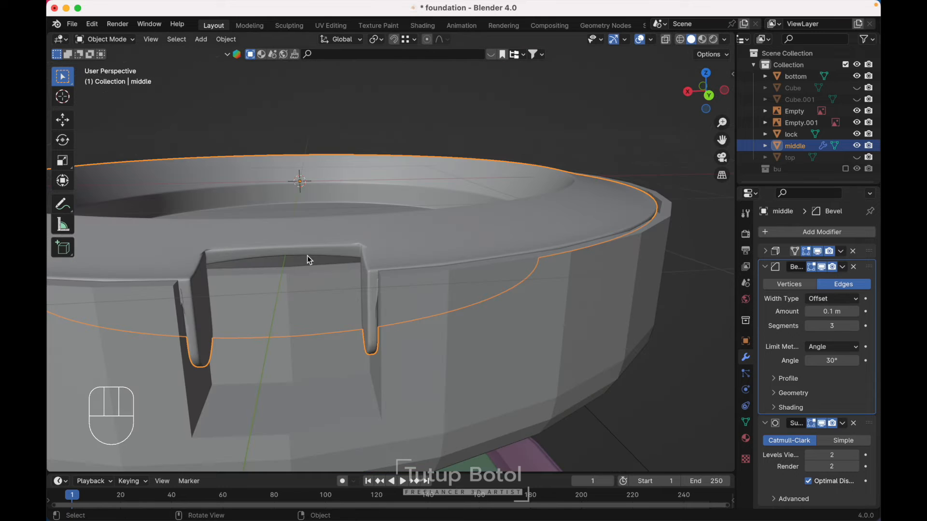
click(826, 312)
text(.003)
key(Return)
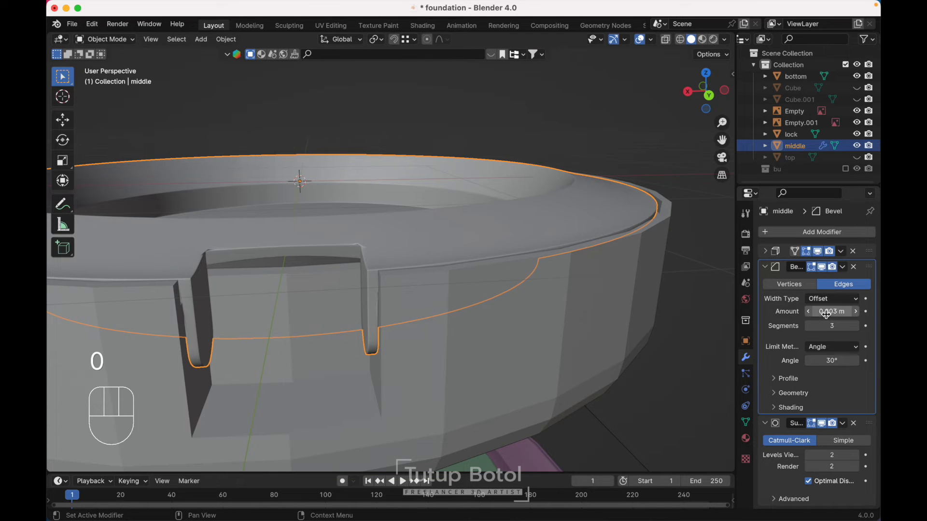
- Add two loop cuts across the rim behind the narrow notch, each slid close to one back corner, and return to Object Mode
scroll(407, 230, up, 3)
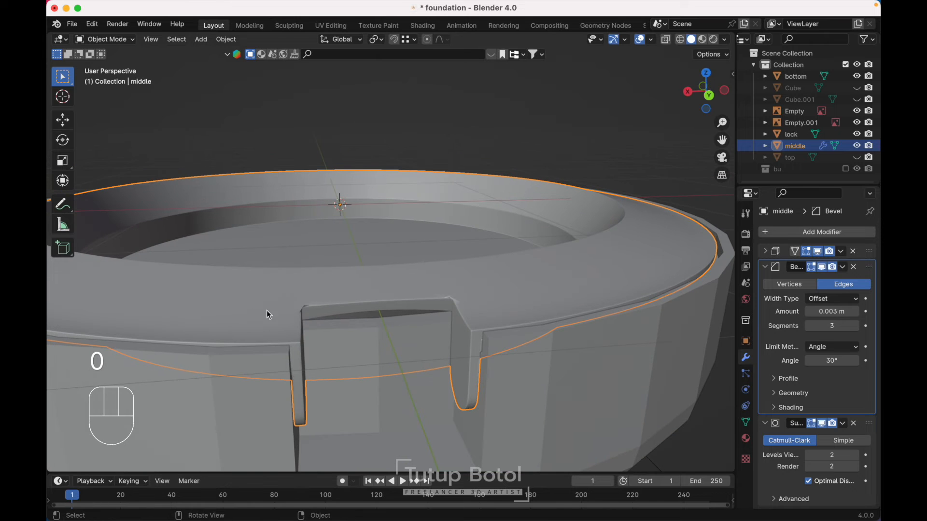
key(Tab)
scroll(317, 335, up, 2)
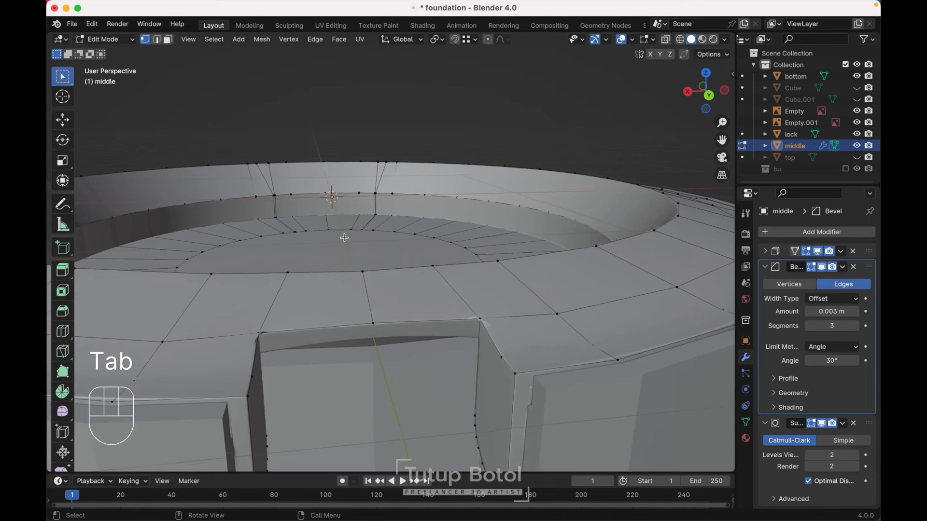
key(ctrl+r)
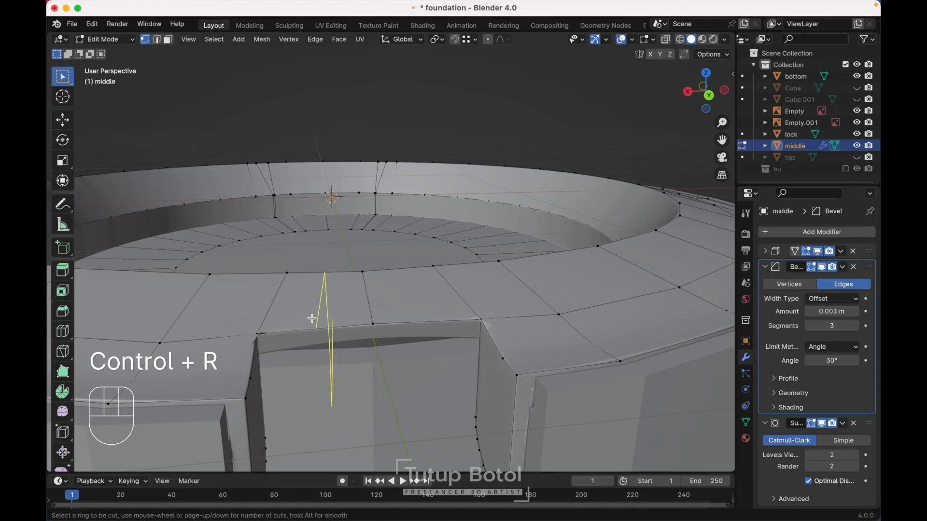
click(312, 317)
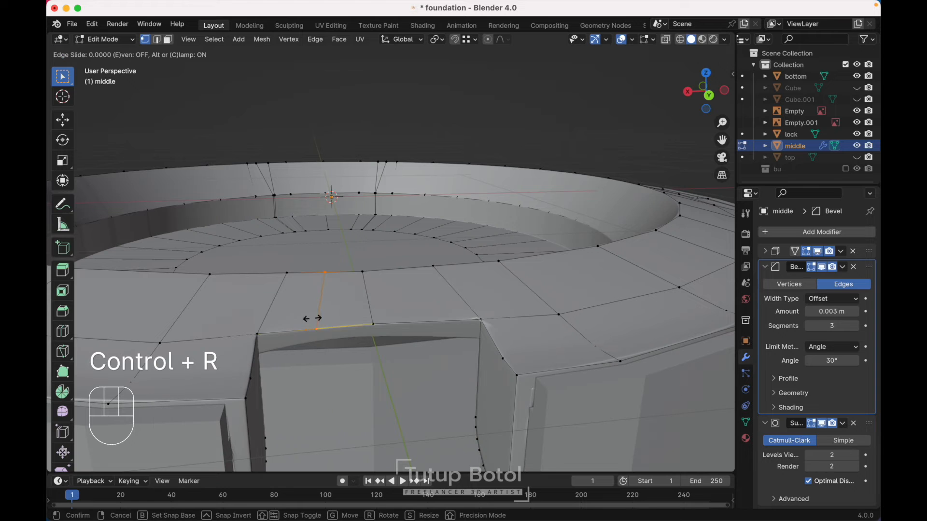
click(257, 322)
key(ctrl+r)
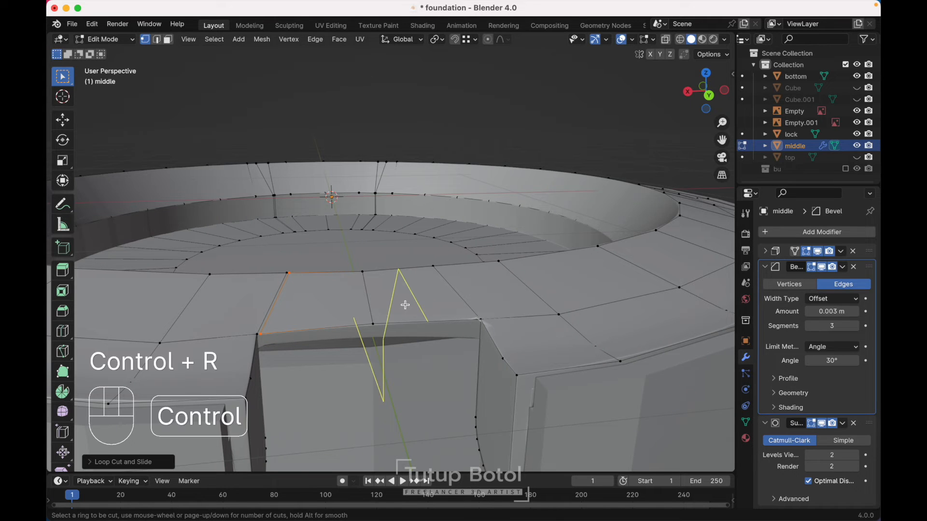
click(406, 305)
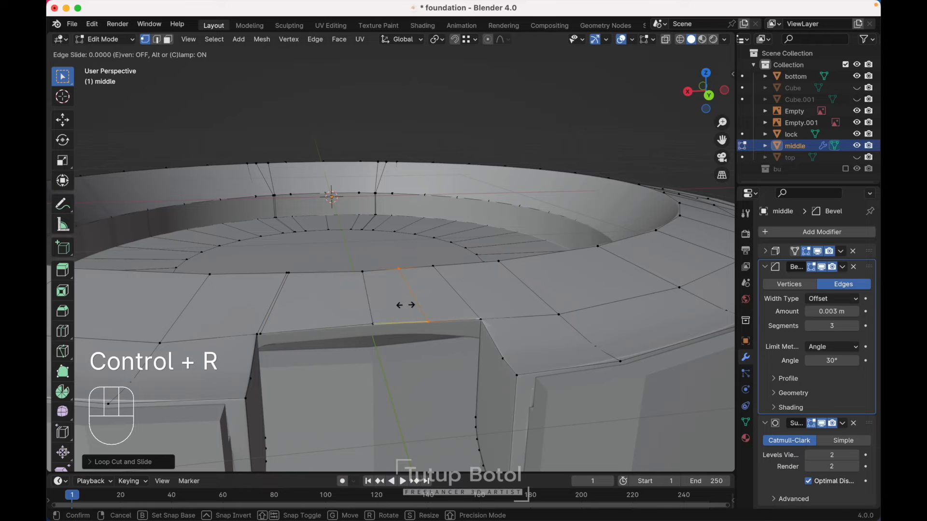
click(446, 309)
key(Tab)
scroll(433, 199, down, 2)
scroll(431, 197, left, 10)
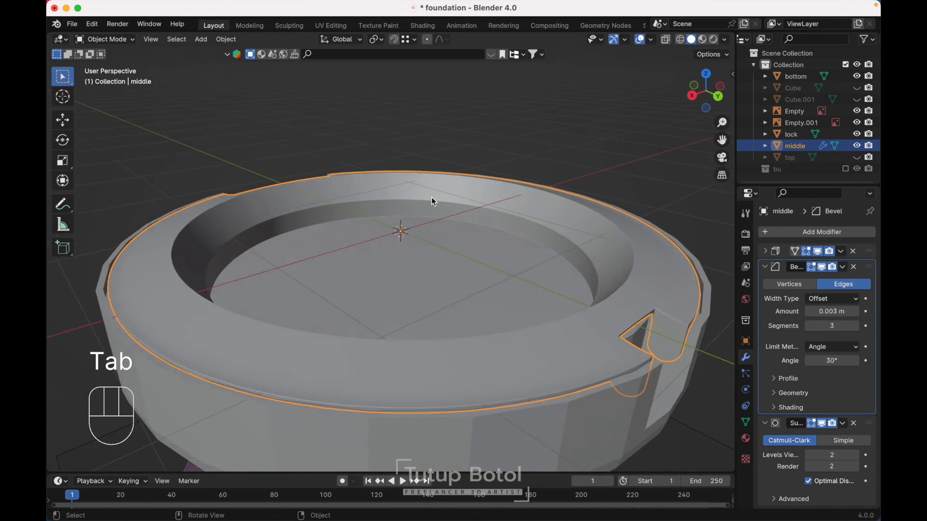
- Select the lock object and add a Bevel modifier to it
scroll(431, 197, down, 3)
scroll(432, 197, left, 4)
click(434, 268)
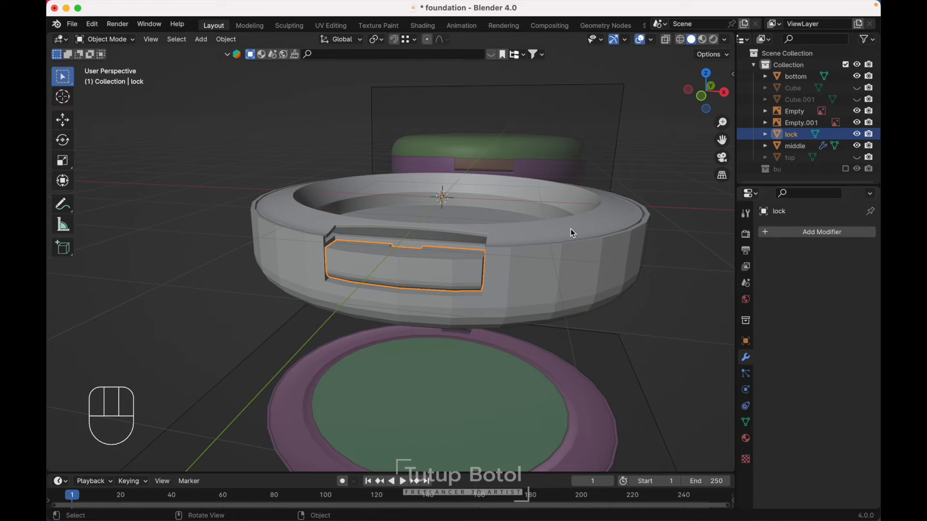
click(792, 232)
click(656, 239)
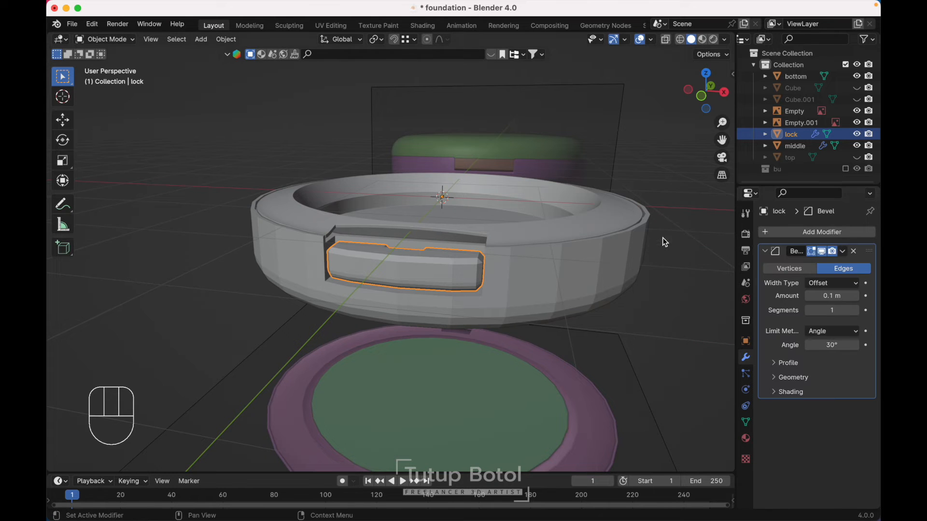
- Set the lock's Bevel modifier to 3 segments and an amount of 0.003 m
click(857, 311)
click(856, 310)
click(836, 296)
key(BackSpace)
text(0.003)
key(Return)
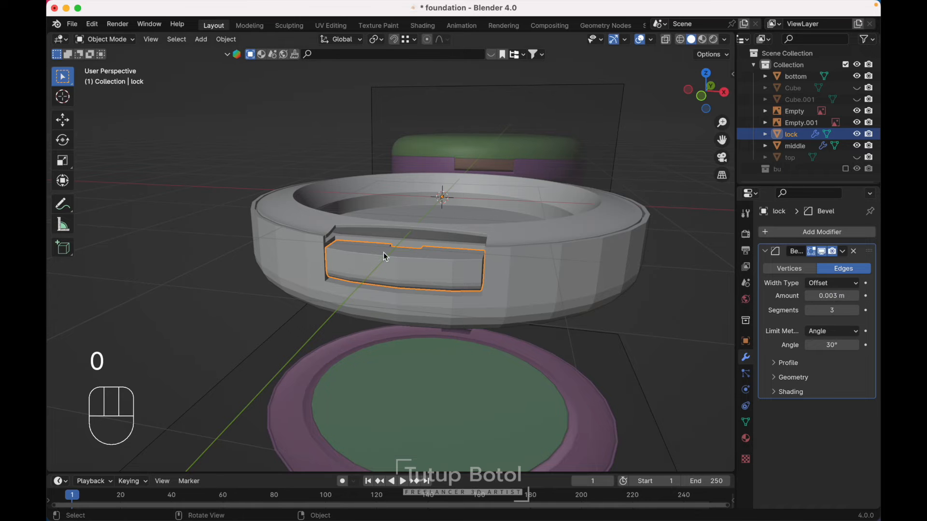
- Add a level 2 Subdivision Surface modifier to the lock and shade it smooth
key(ctrl+2)
scroll(450, 286, up, 3)
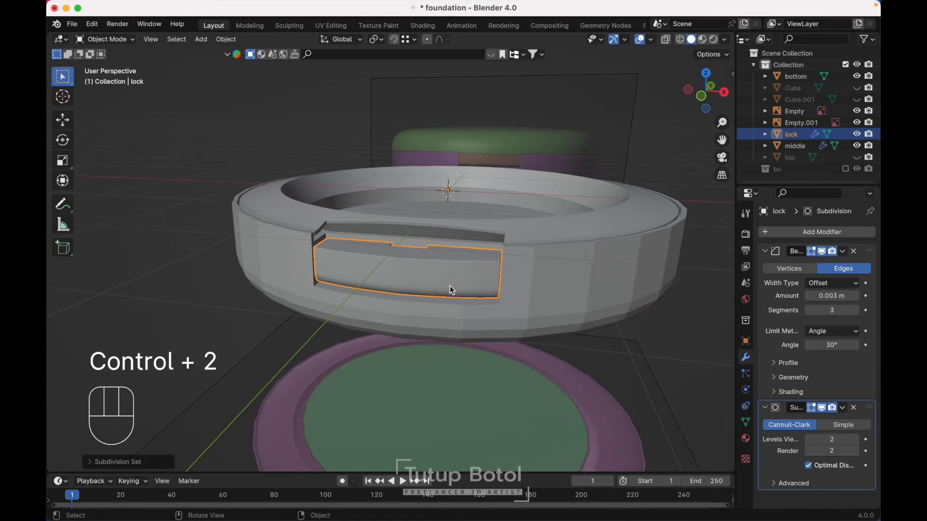
scroll(450, 286, down, 8)
scroll(450, 286, up, 5)
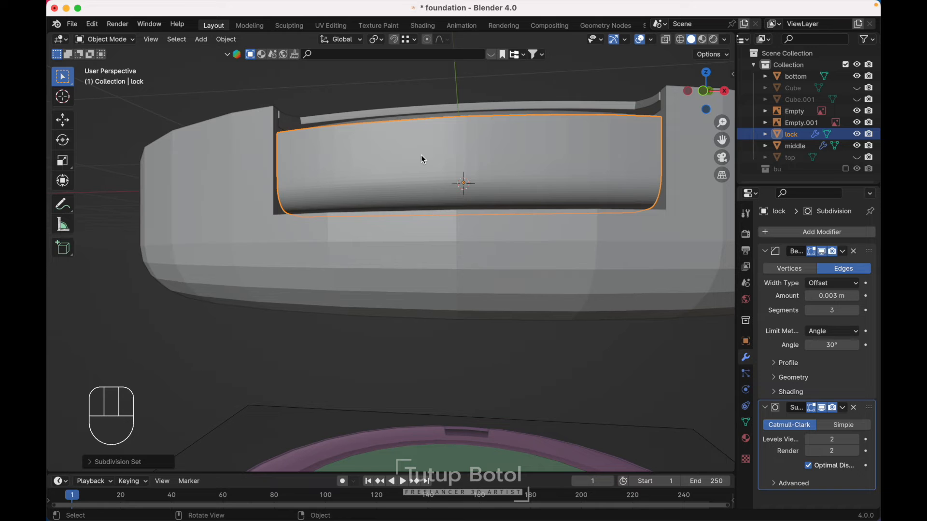
right_click(422, 158)
click(422, 159)
- Select the bottom part and add a Bevel modifier to it
scroll(422, 158, down, 3)
key(KP_1)
click(517, 247)
key(g)
key(Escape)
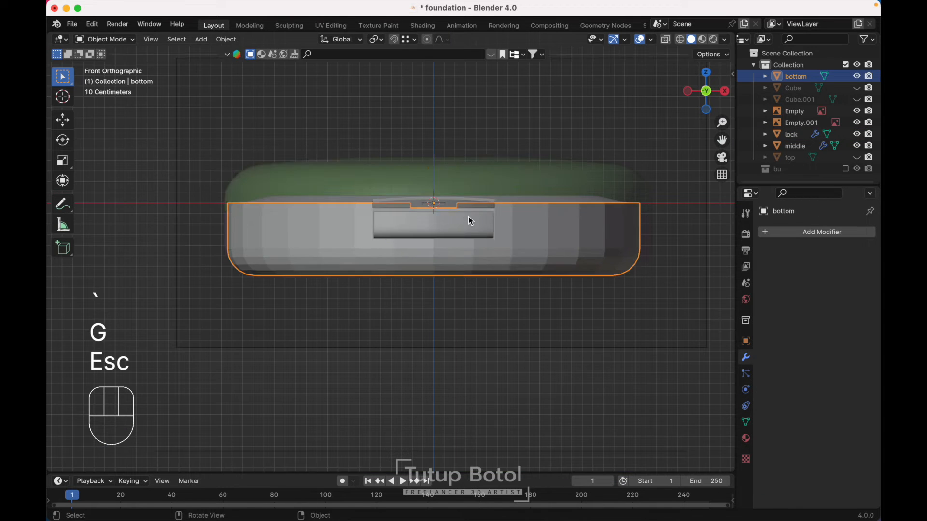
middle_drag(468, 217, 470, 254)
click(786, 236)
mouse_move(786, 236)
click(656, 249)
- Set the bottom part's Bevel modifier to 3 segments and an amount of 0.003 m
click(856, 310)
click(856, 310)
click(832, 298)
text(.003)
key(Return)
- Add a level 2 Subdivision Surface modifier to the bottom part and shade it smooth
key(ctrl+2)
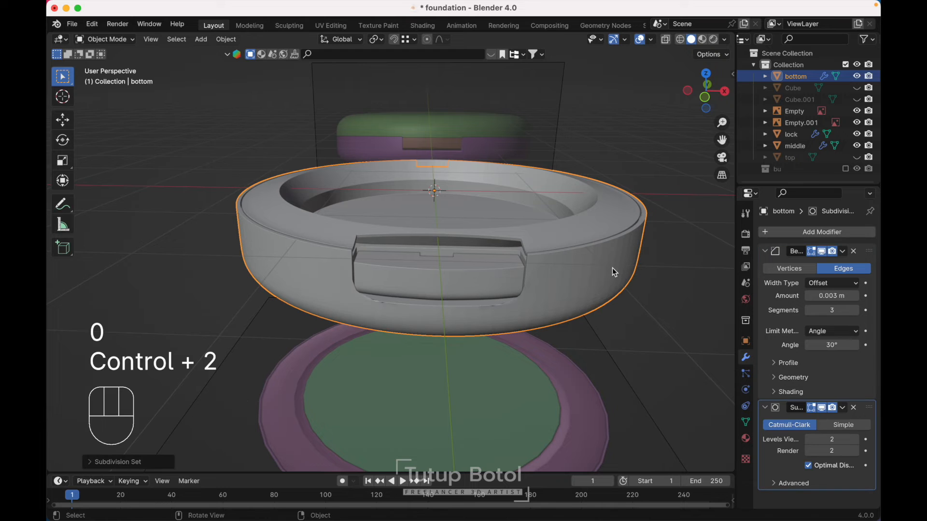
right_click(612, 268)
click(612, 268)
scroll(612, 267, up, 2)
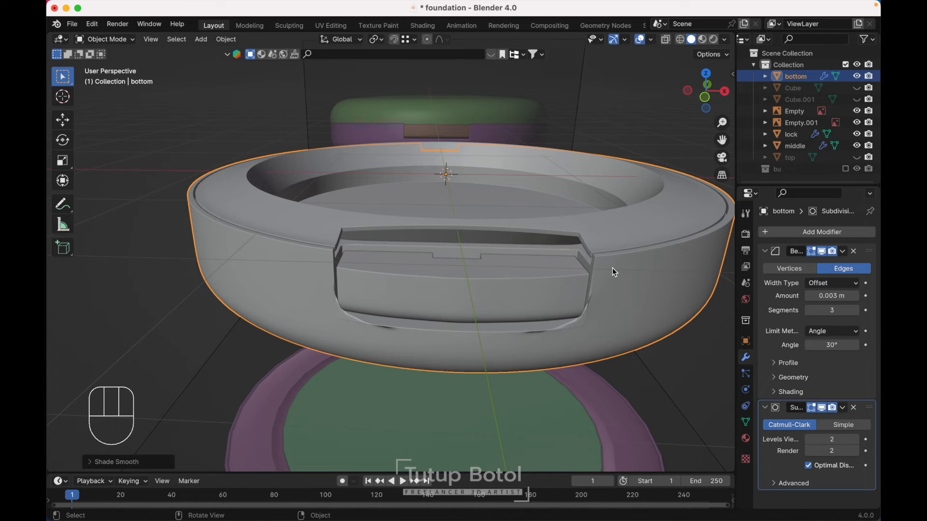
- Isolate the bottom part in local view and connect each lower corner of its lock notch to the nearest outer-wall vertex in Edit Mode
key(KP_Divide)
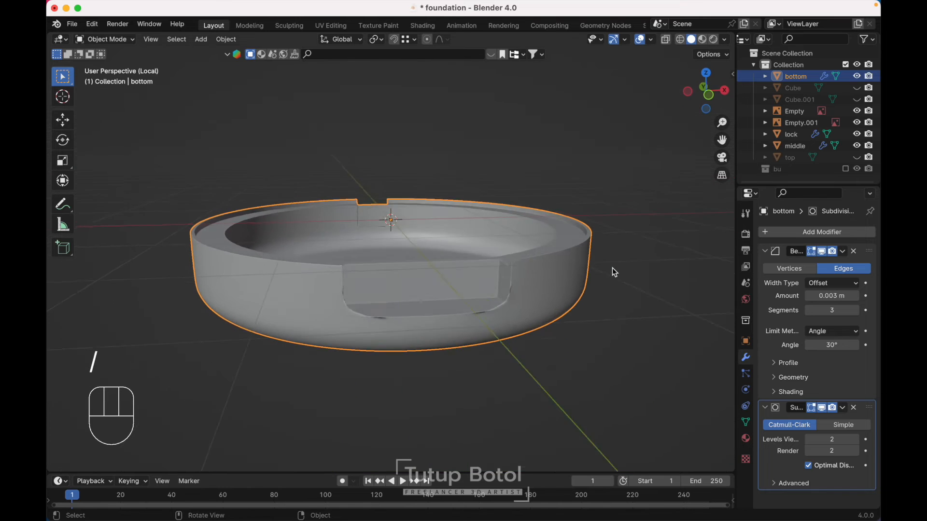
scroll(612, 268, right, 2)
key(Tab)
click(468, 234)
scroll(468, 235, up, 2)
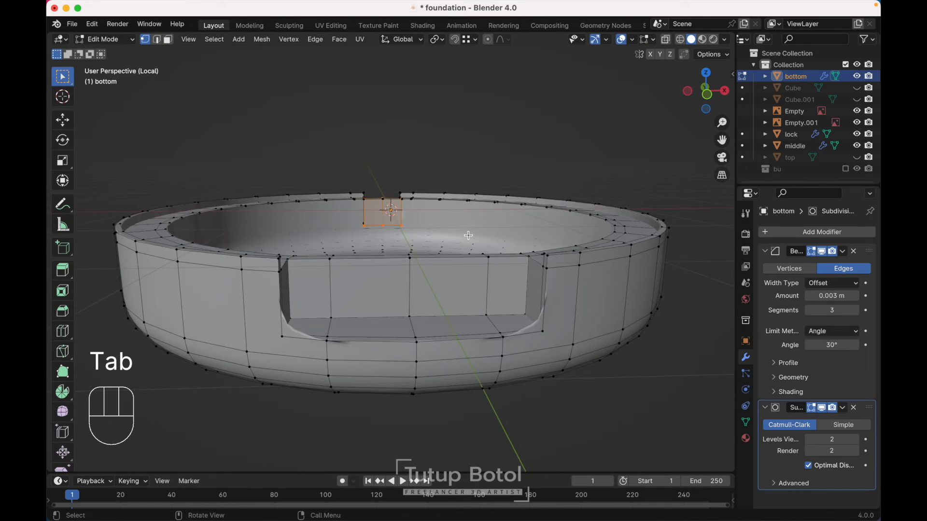
shift+scroll(468, 235, down, 2)
scroll(468, 235, up, 2)
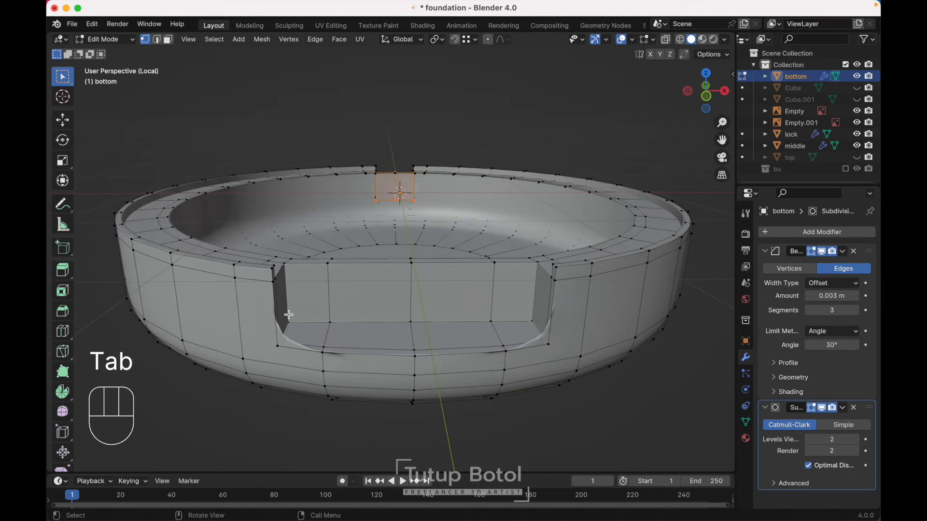
click(278, 346)
shift+click(242, 355)
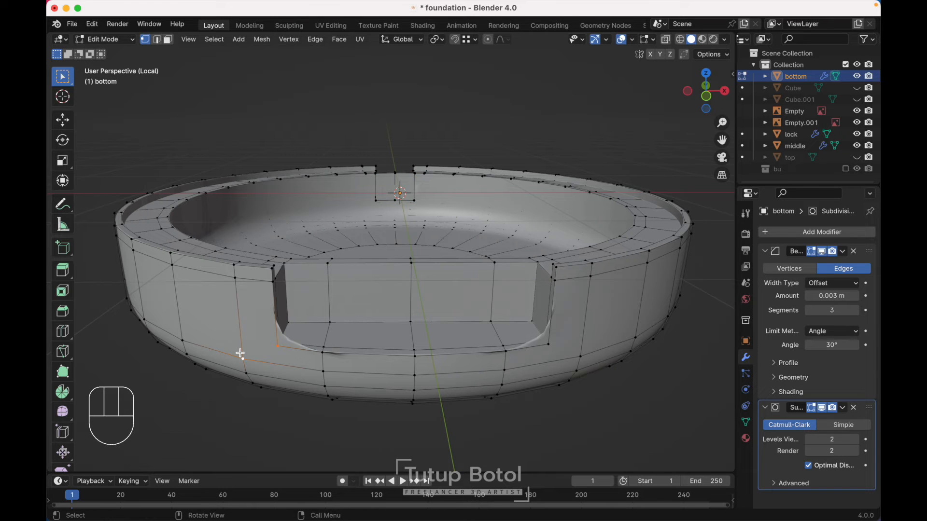
key(j)
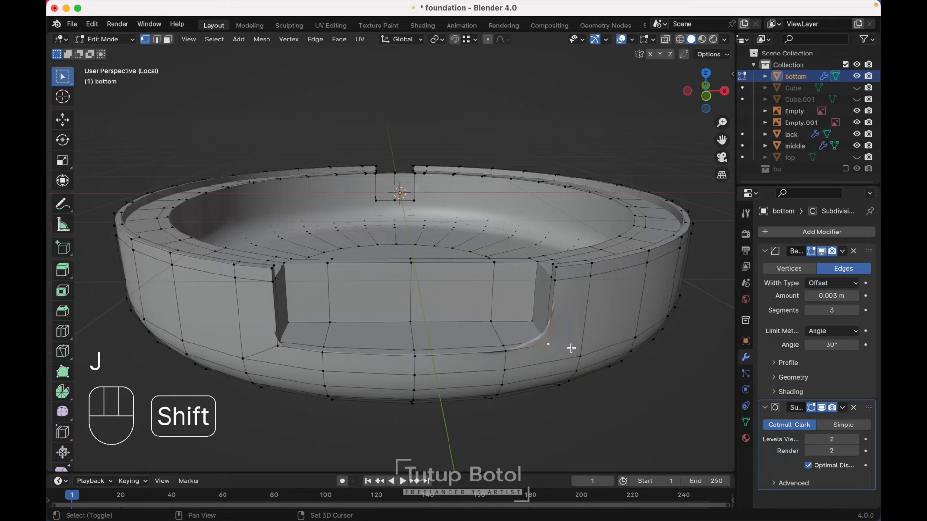
key(j)
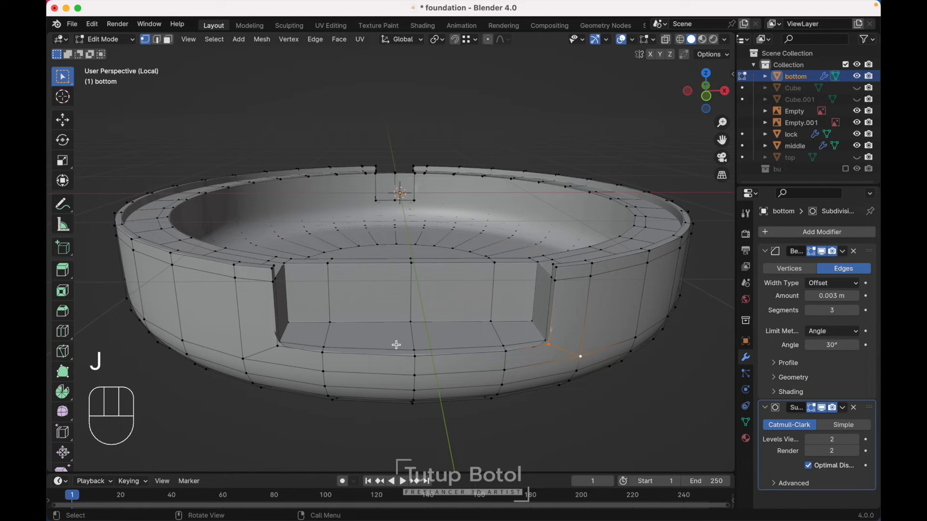
- Add two vertical loop cuts through the lock notch, each slid close to one side corner, and return to Object Mode
key(ctrl+r)
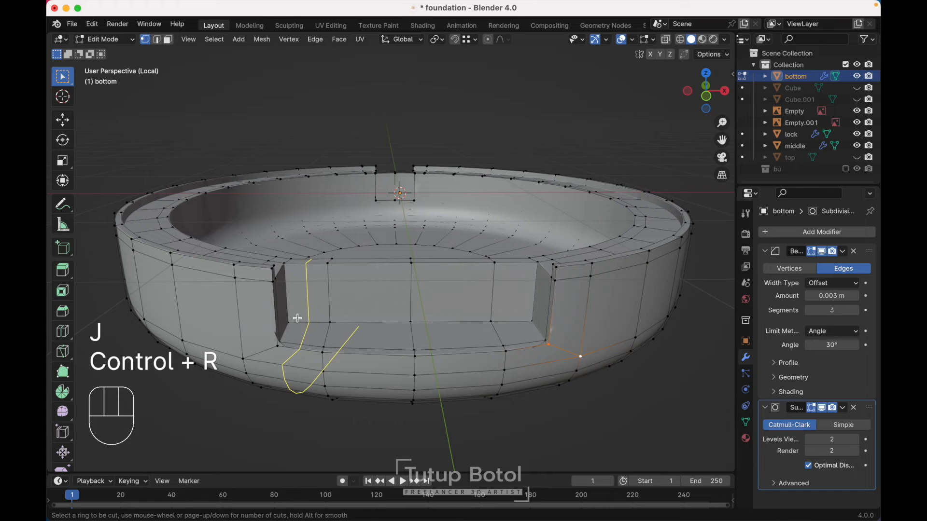
click(297, 318)
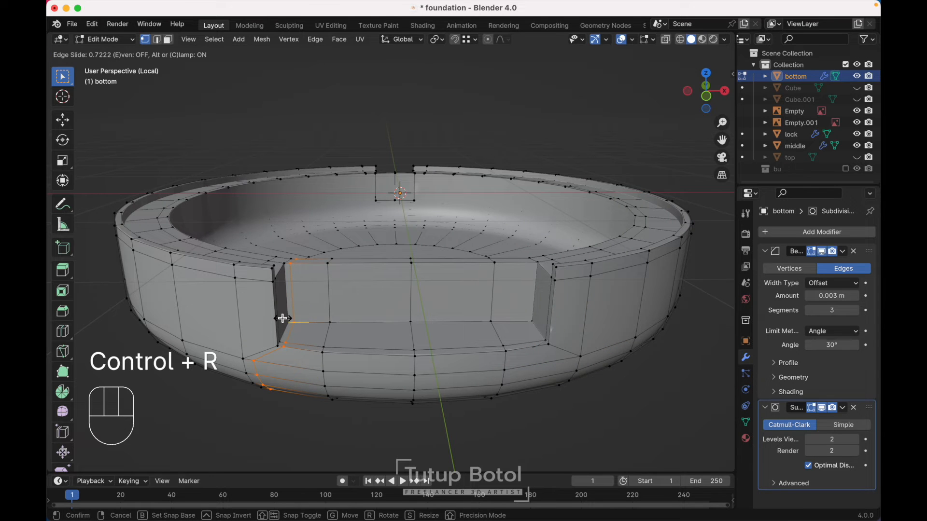
click(284, 319)
key(ctrl+r)
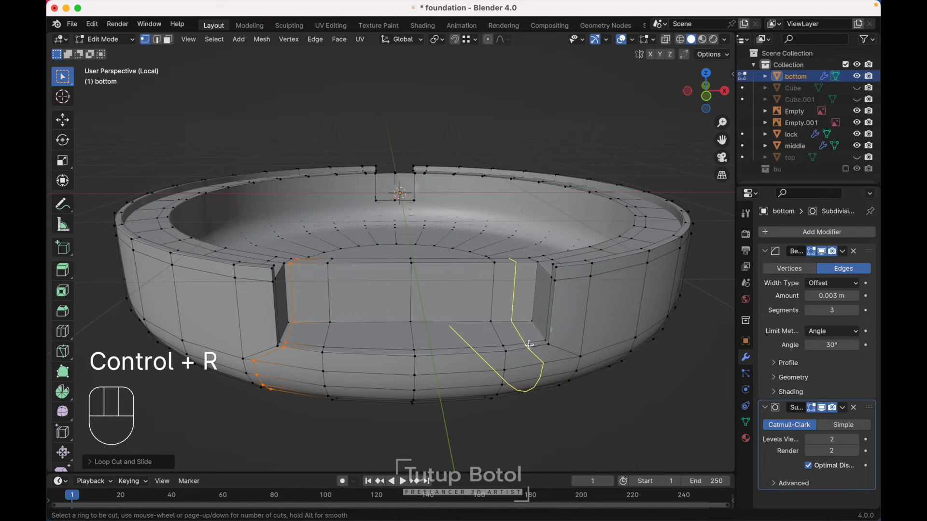
click(530, 345)
click(555, 365)
key(Tab)
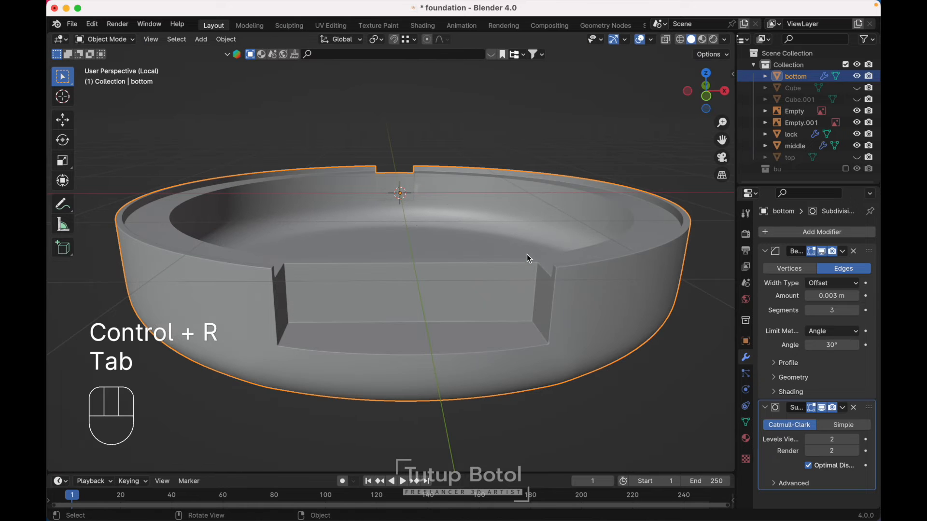
- In Edit Mode, connect both lower corners of the narrow back notch to the adjacent outer-wall vertices
middle_drag(526, 248, 525, 248)
key(Tab)
shift+middle_drag(516, 152, 516, 152)
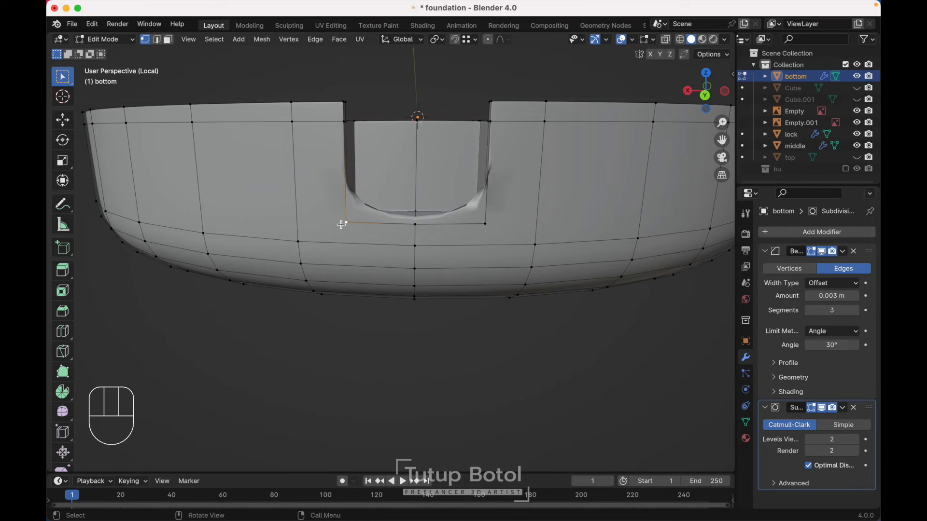
key(j)
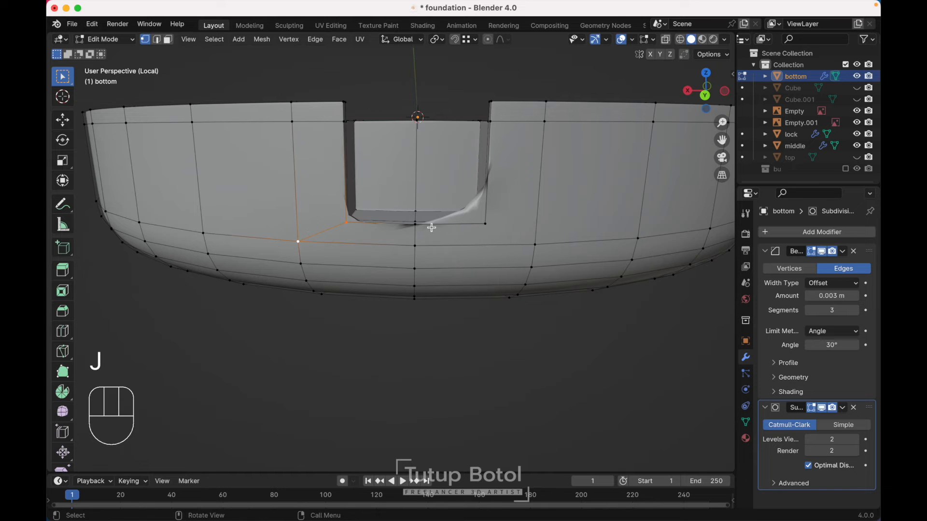
click(489, 222)
shift+click(526, 238)
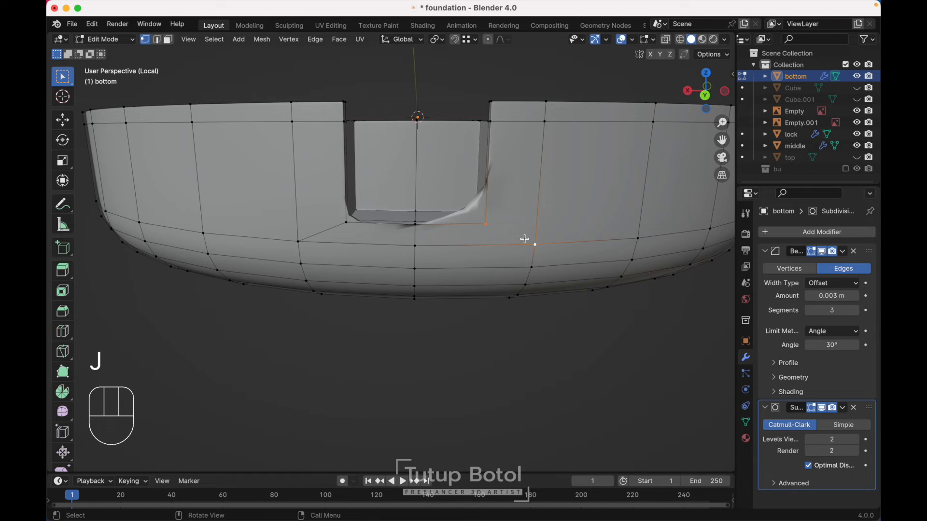
key(j)
key(ctrl+z)
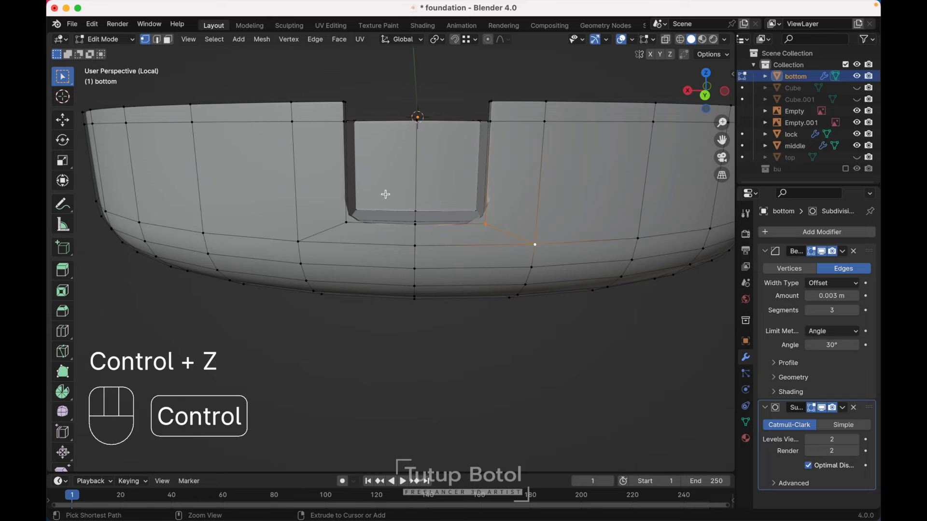
- Add two vertical loop cuts through the narrow back notch, each slid close to one side corner, and return to Object Mode
key(ctrl+r)
click(385, 193)
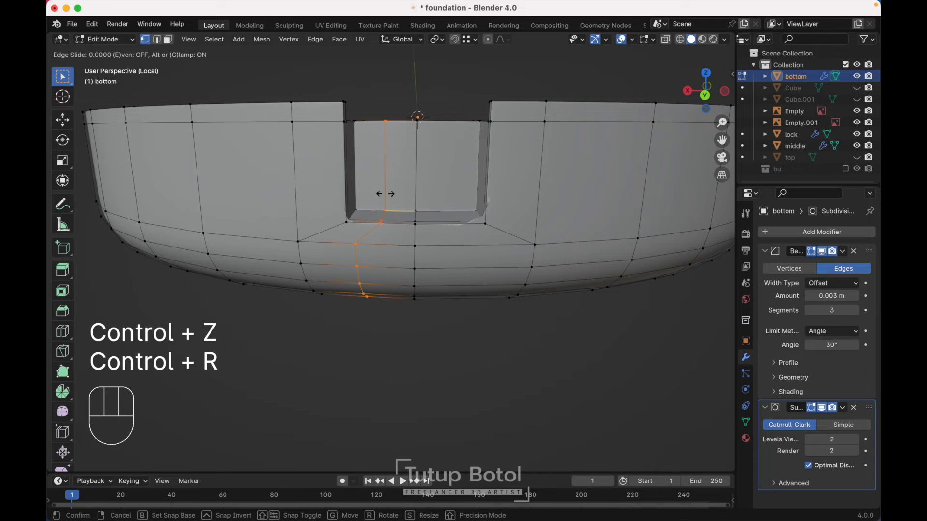
click(362, 195)
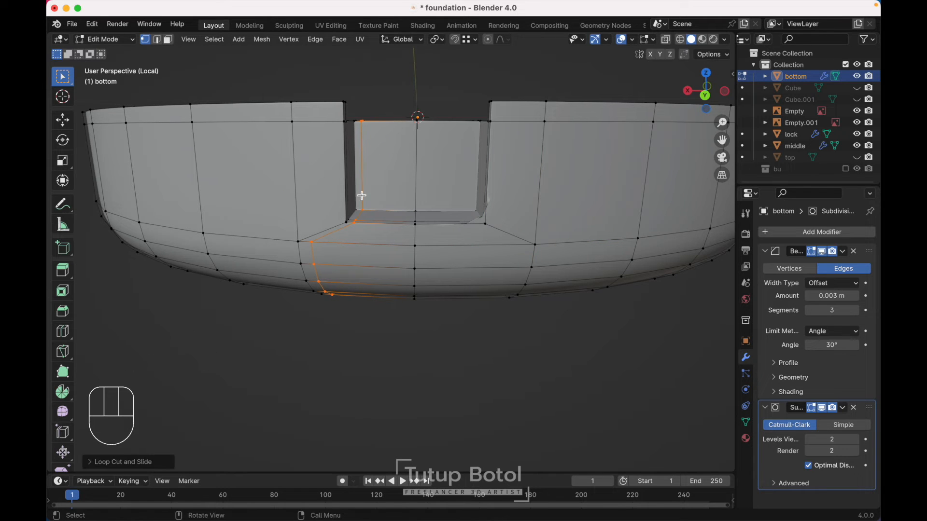
key(ctrl+r)
click(436, 198)
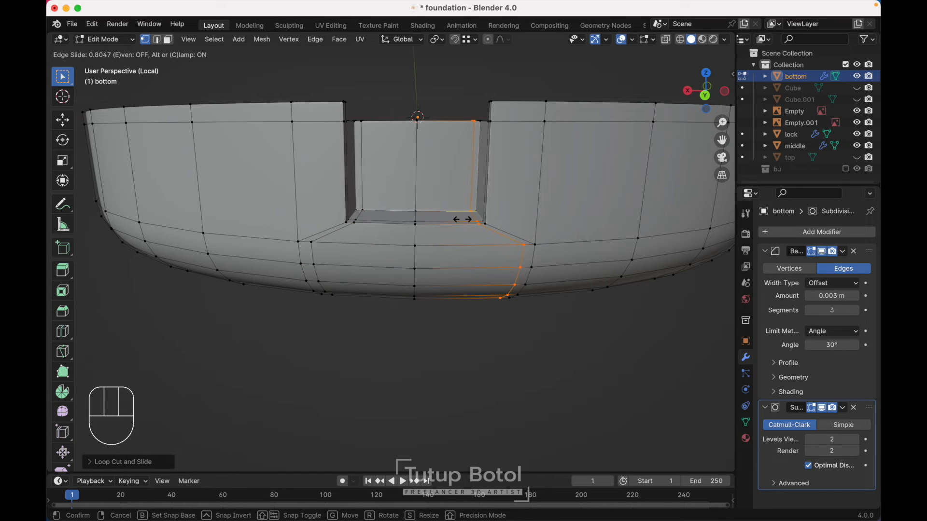
click(463, 220)
key(Tab)
- Examine the bottom part's notches and underside from several angles, comparing the mesh with the smoothed surface
scroll(444, 134, down, 5)
scroll(445, 134, left, 5)
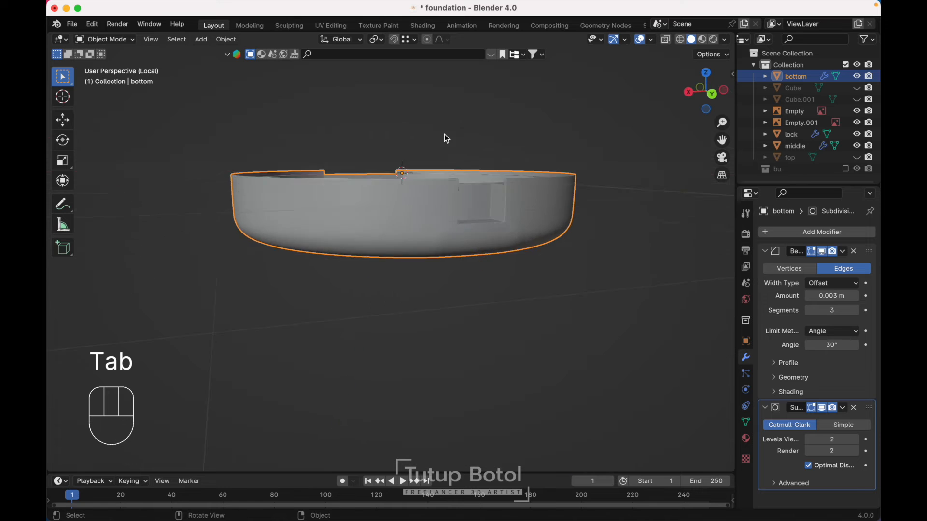
key(Tab)
key(Tab)
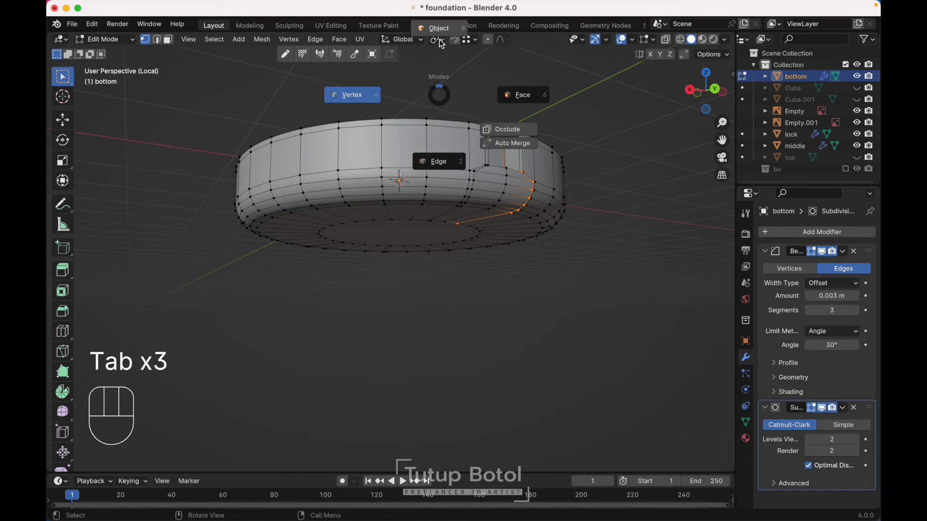
key(Tab)
scroll(482, 70, left, 8)
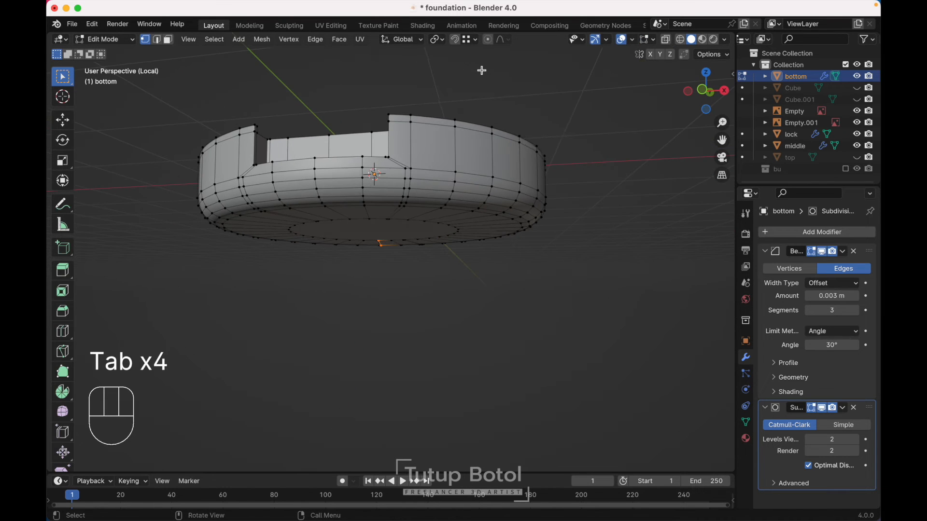
key(Tab)
scroll(447, 152, down, 6)
scroll(449, 155, up, 10)
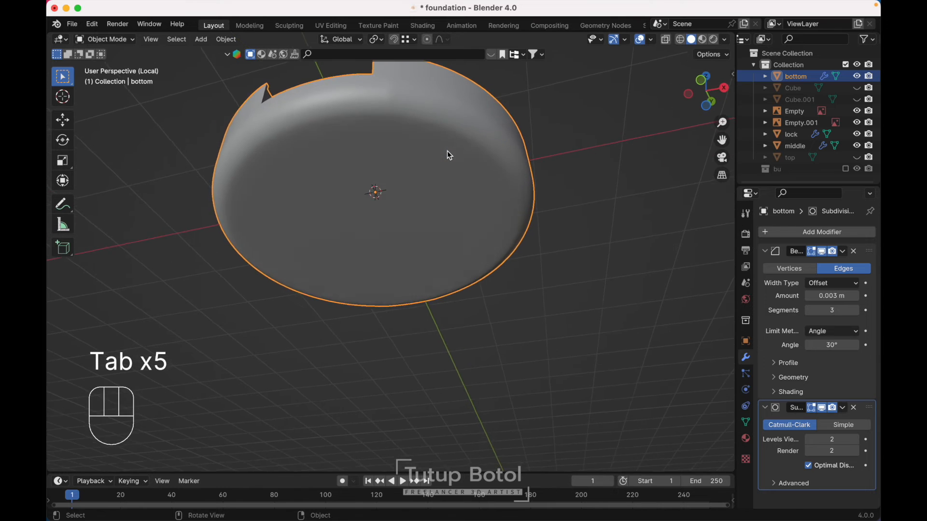
- Select one new loop's vertices from below the narrow notch to the underside ring and edge-slide them about midway toward the notch's centre line
key(Tab)
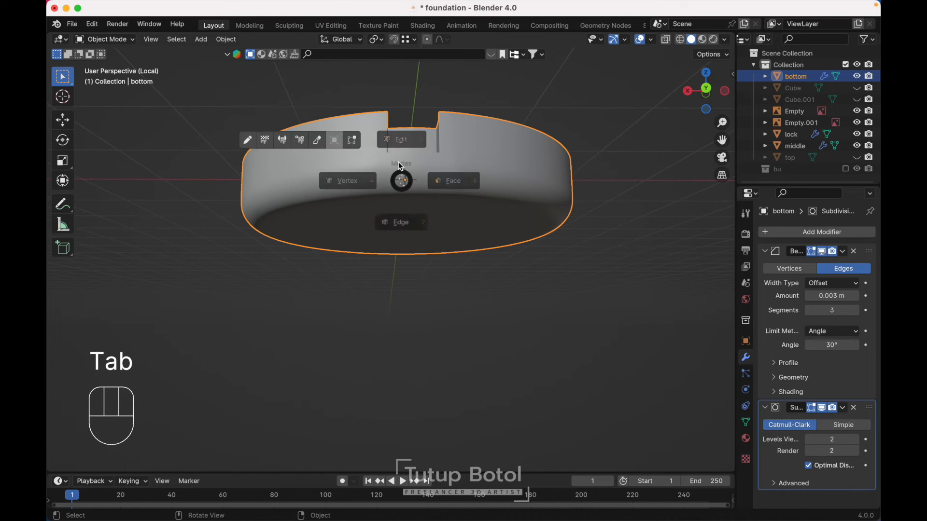
click(397, 117)
scroll(397, 115, up, 5)
scroll(397, 116, up, 4)
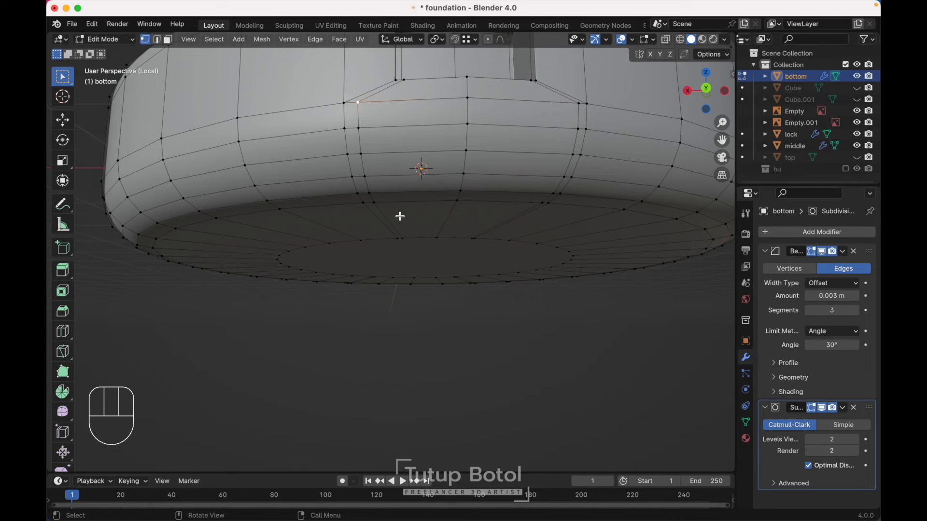
key(ctrl)
ctrl+click(403, 233)
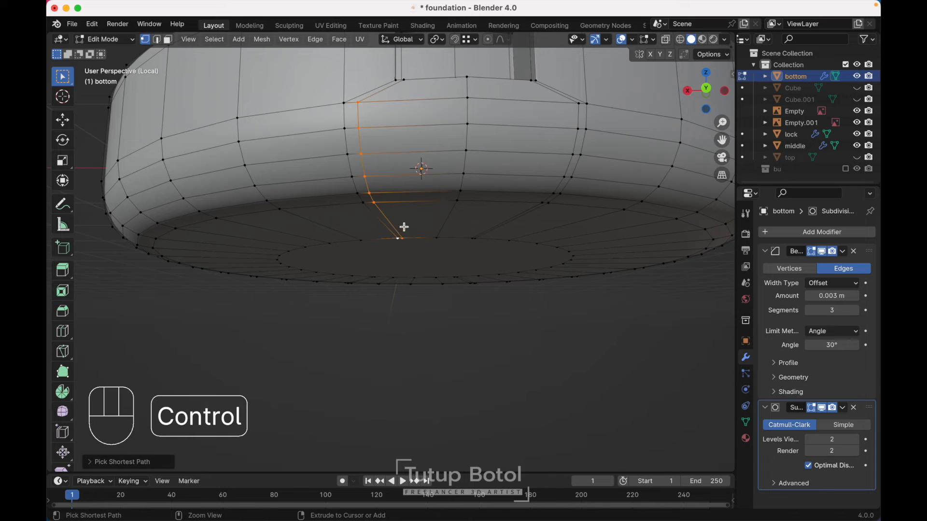
key(g)
key(g)
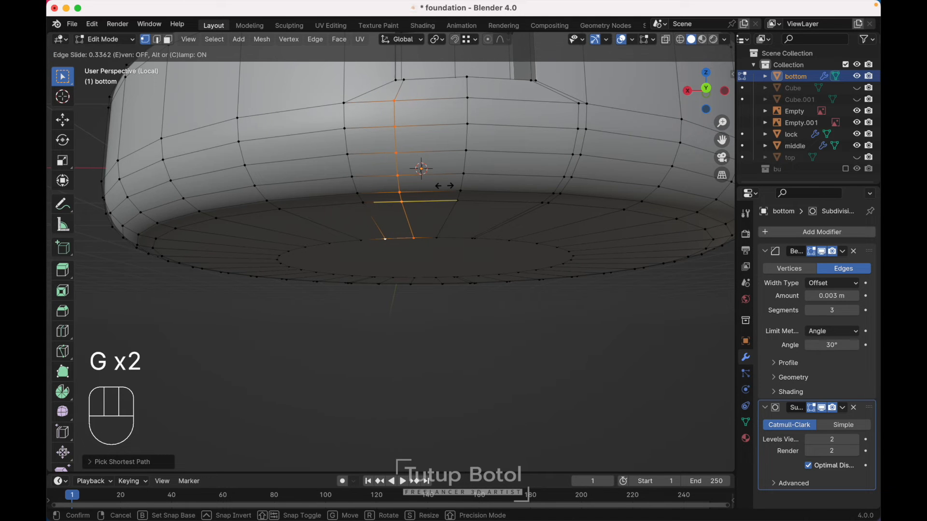
key(Escape)
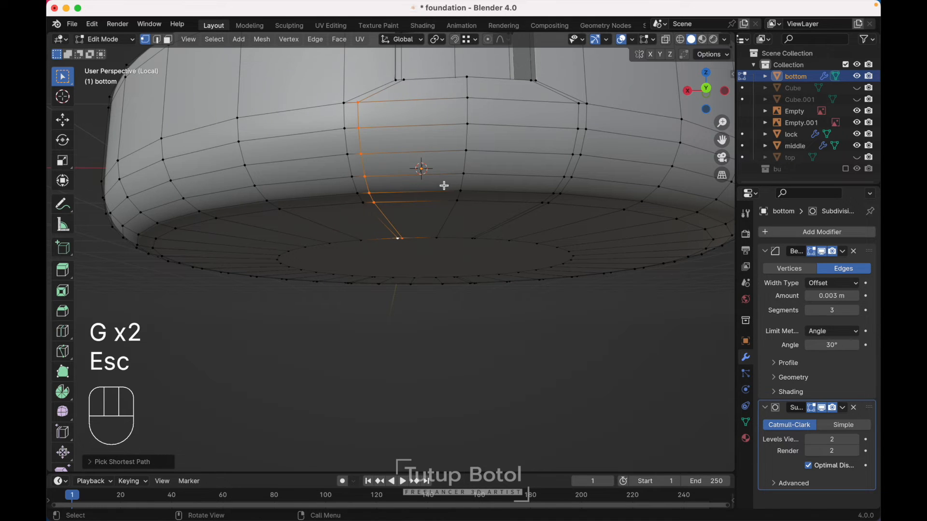
shift+click(399, 238)
key(g)
key(g)
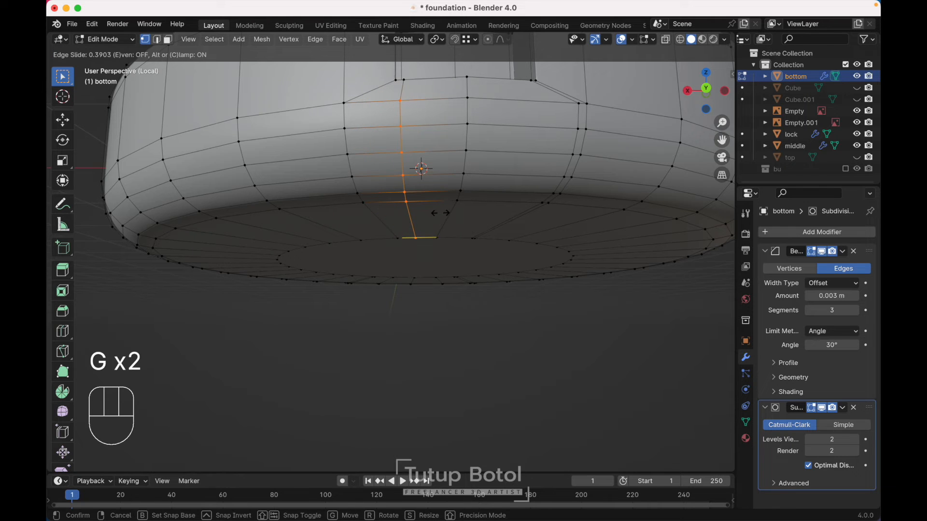
click(440, 212)
- Select the opposite loop's vertices from below the narrow notch to the underside ring, edge-slide them toward the notch's centre, and return to Object Mode
click(577, 105)
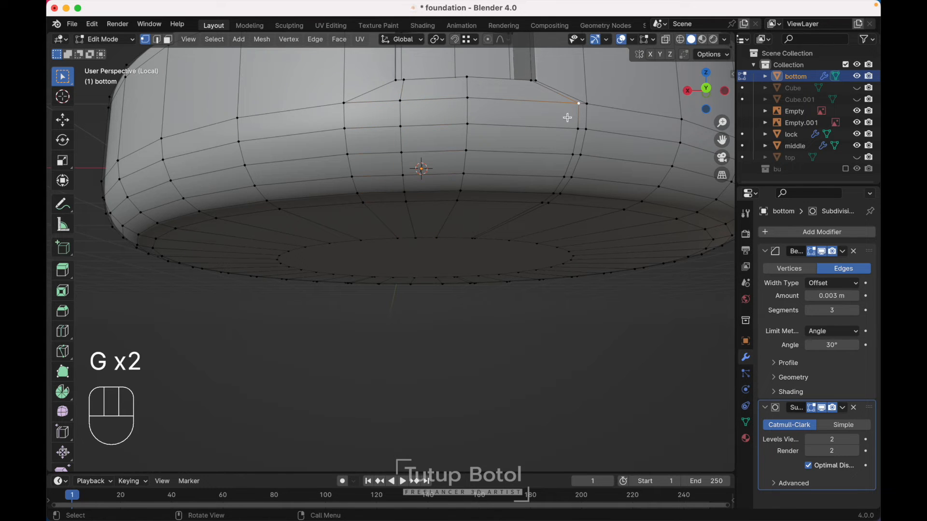
ctrl+click(473, 233)
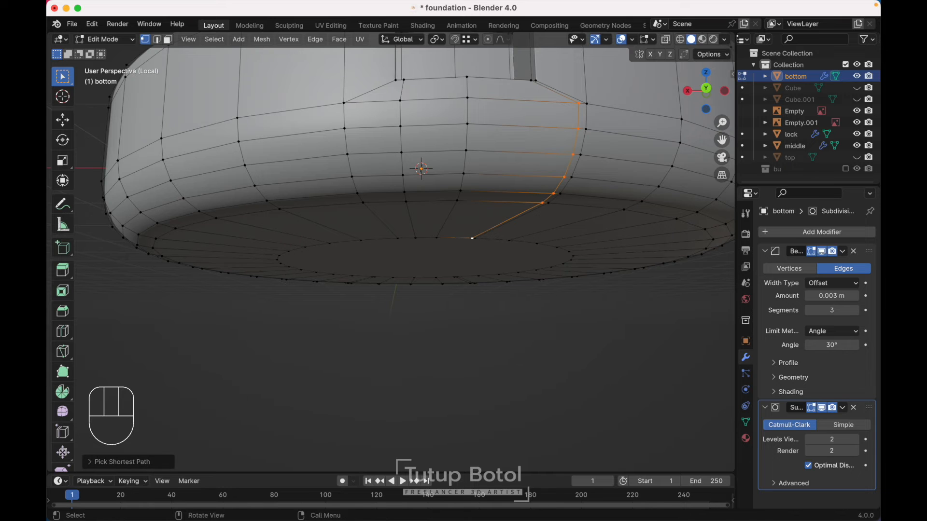
key(g)
key(g)
click(594, 215)
key(Tab)
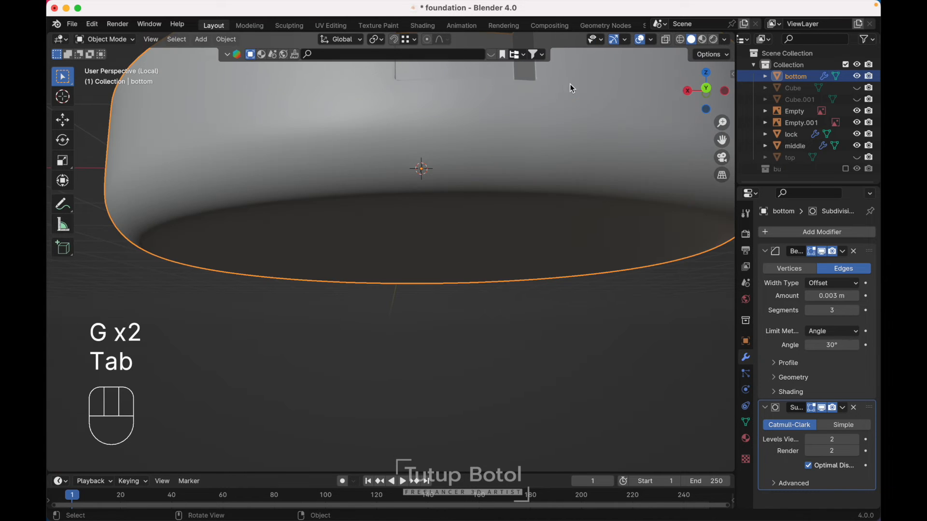
- In Edit Mode, select the vertical run of vertices below one corner of the wide notch and edge-slide it toward the notch's centre
scroll(569, 83, down, 3)
scroll(570, 83, down, 5)
scroll(570, 83, down, 3)
scroll(570, 83, left, 10)
scroll(570, 83, down, 4)
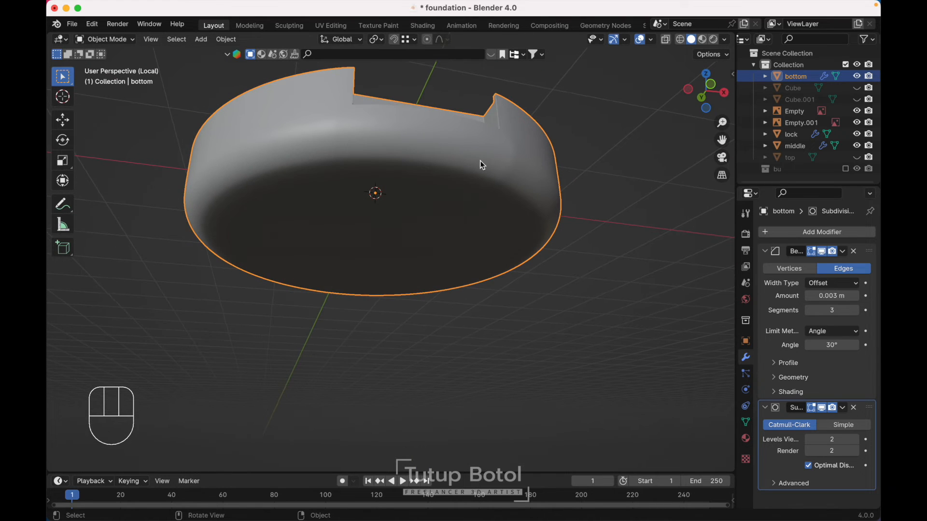
key(Tab)
scroll(471, 110, up, 4)
shift+scroll(472, 110, up, 3)
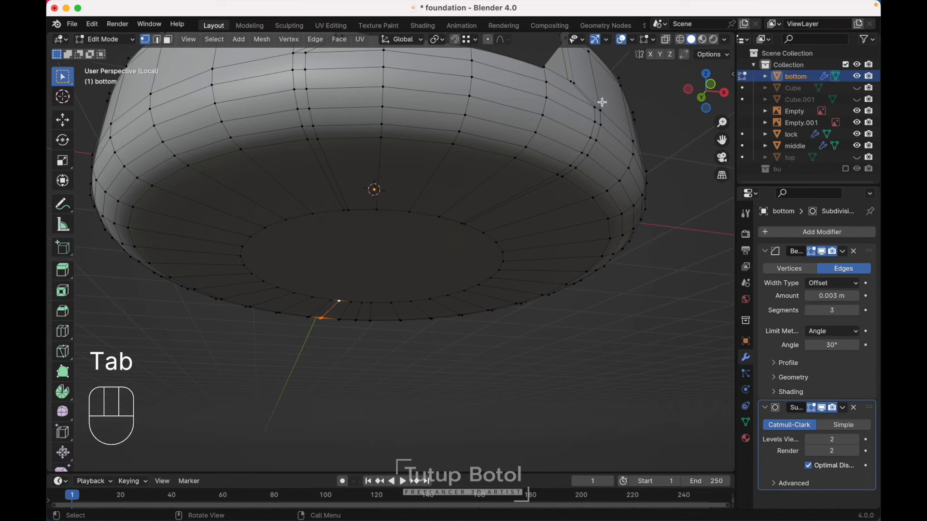
ctrl+click(558, 174)
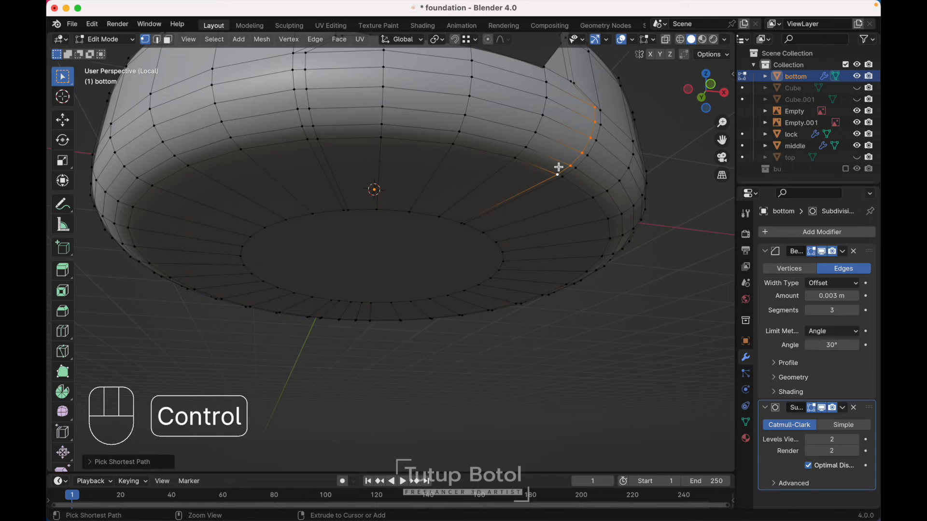
key(g)
key(g)
click(599, 180)
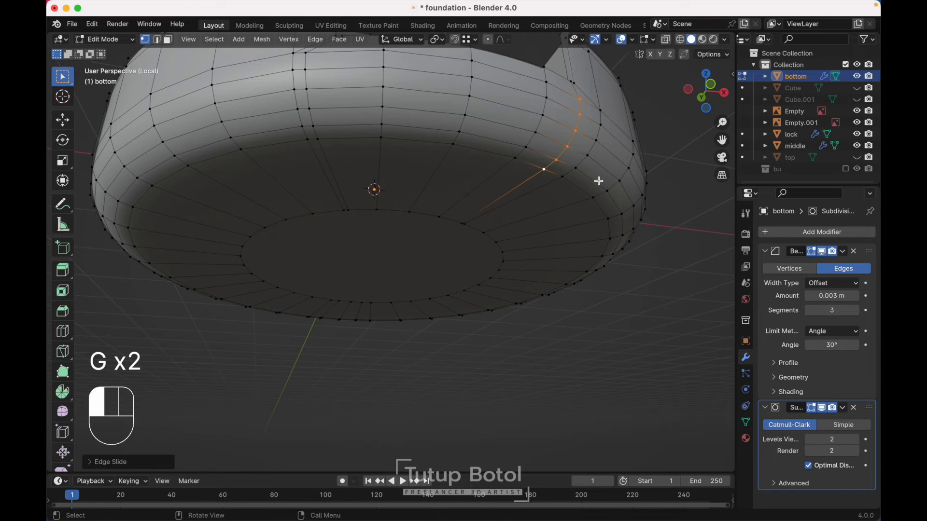
- Edge-slide the vertices below the wide notch's other corner toward its centre and return to Object Mode
shift+scroll(599, 181, left, 5)
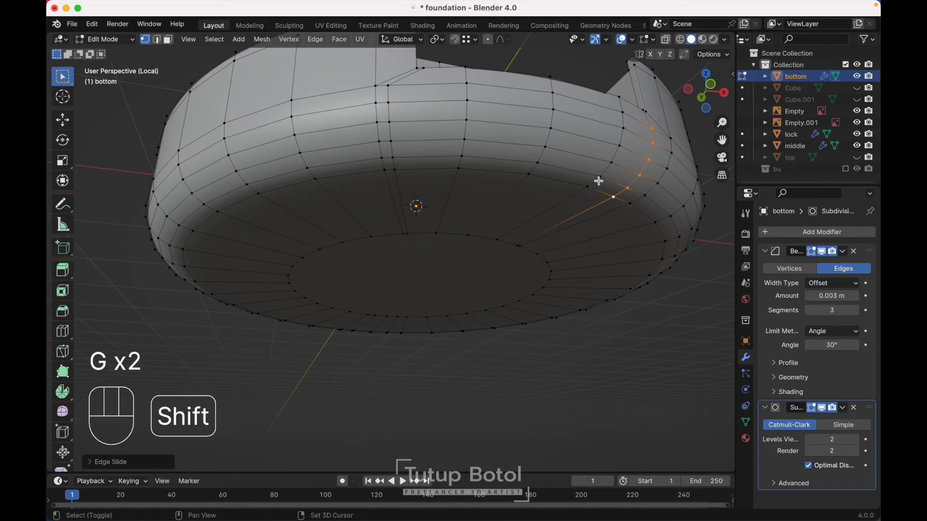
click(386, 86)
ctrl+click(396, 169)
key(g)
key(g)
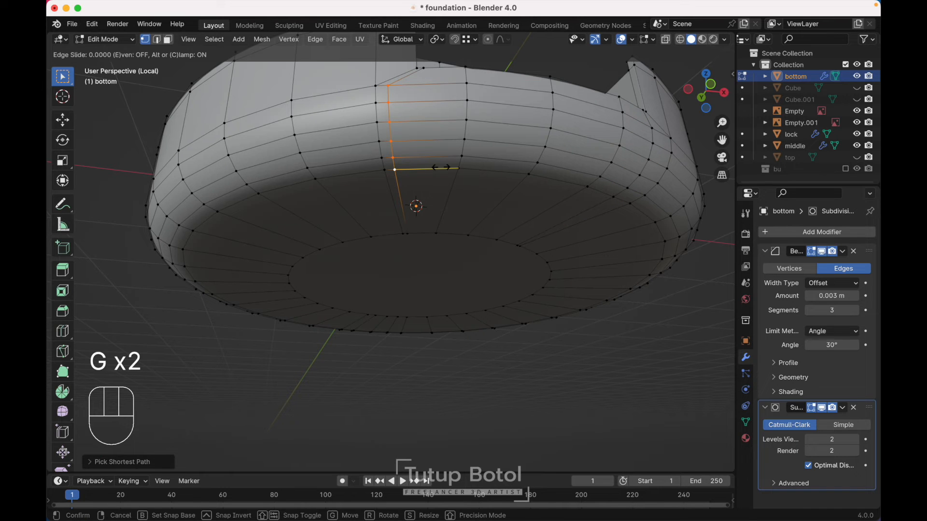
click(456, 169)
key(Tab)
scroll(450, 109, down, 6)
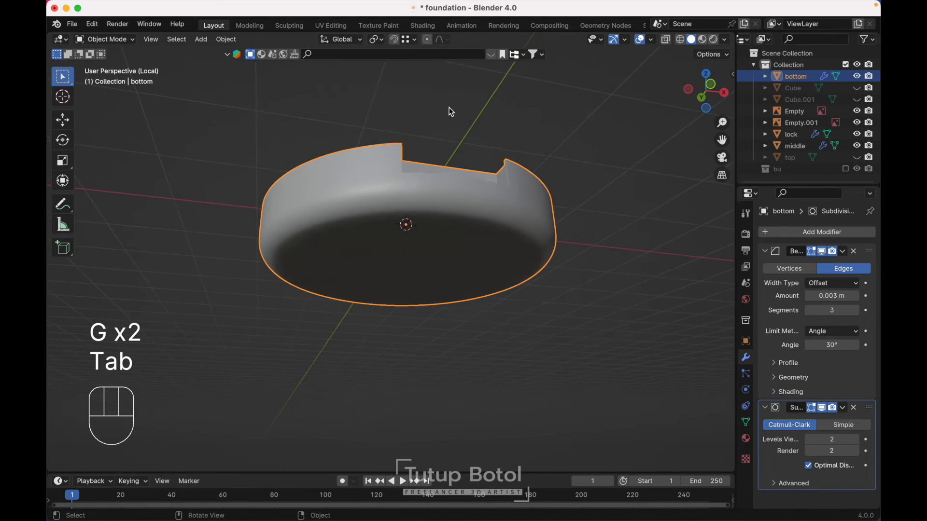
scroll(452, 112, down, 10)
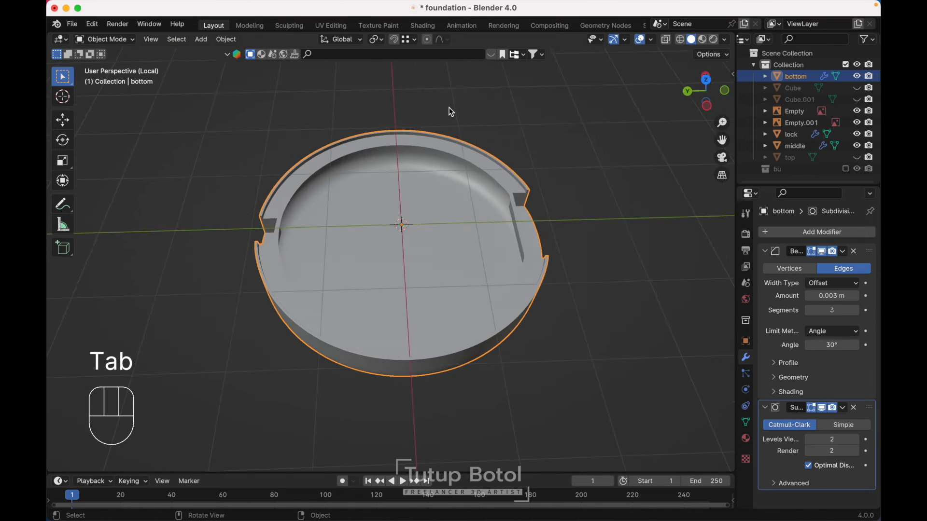
- Leave the bottom part's local view, select the lock and look at it from the front
key(KP_Divide)
key(g)
key(Escape)
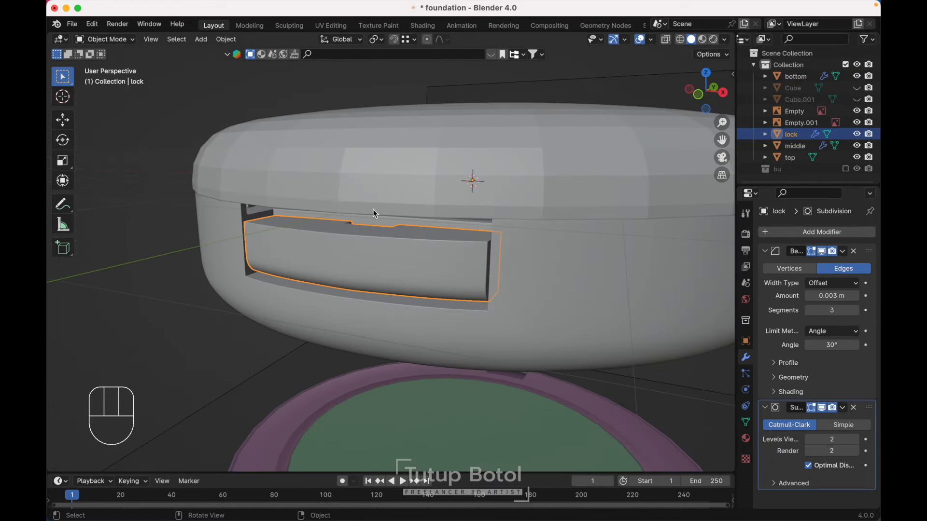
key(grave)
click(407, 183)
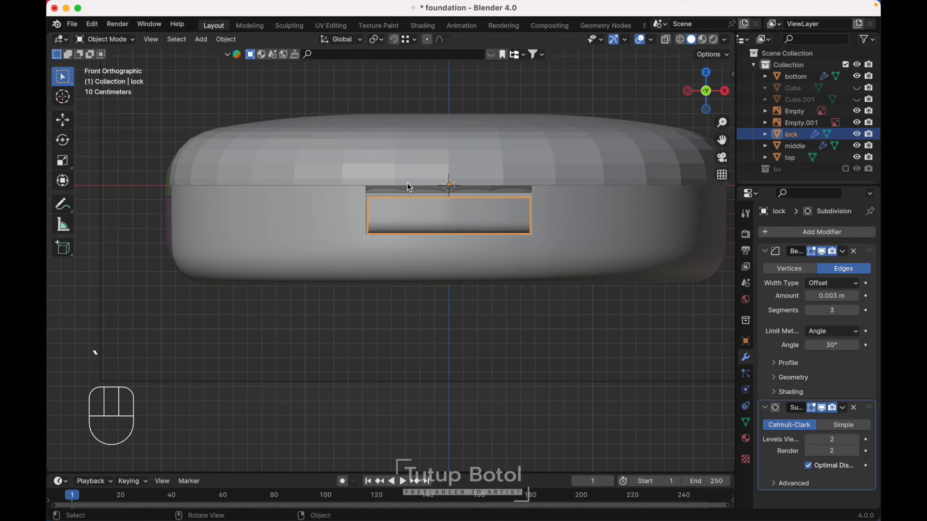
key(g)
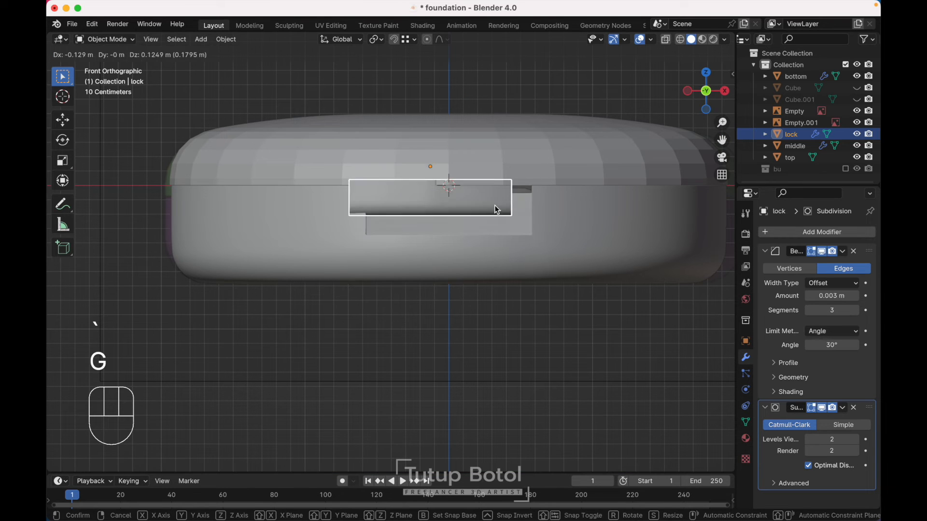
key(Escape)
- In Edit Mode, select the lock's two upper vertex rows through the mesh, raise them about 0.06 m along Z, and return to Object Mode
key(Tab)
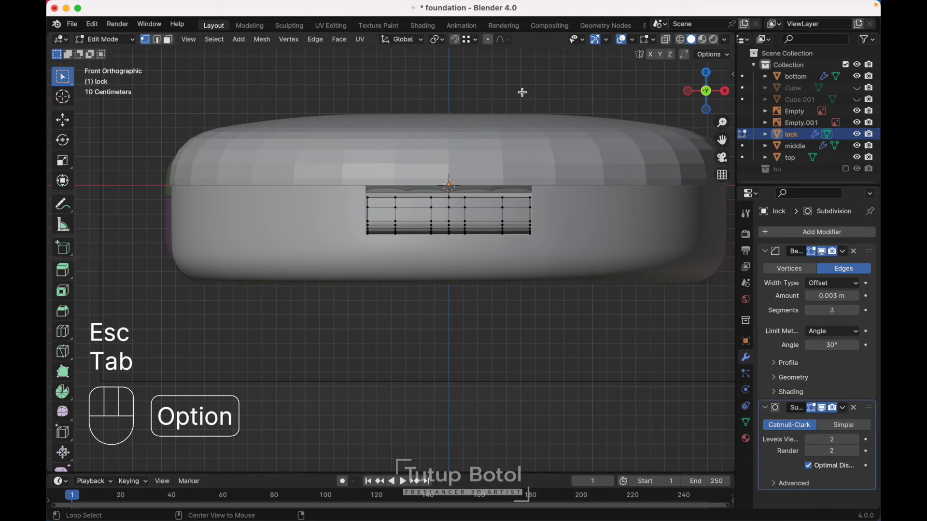
key(alt+z)
scroll(521, 92, up, 5)
key(grave)
click(455, 56)
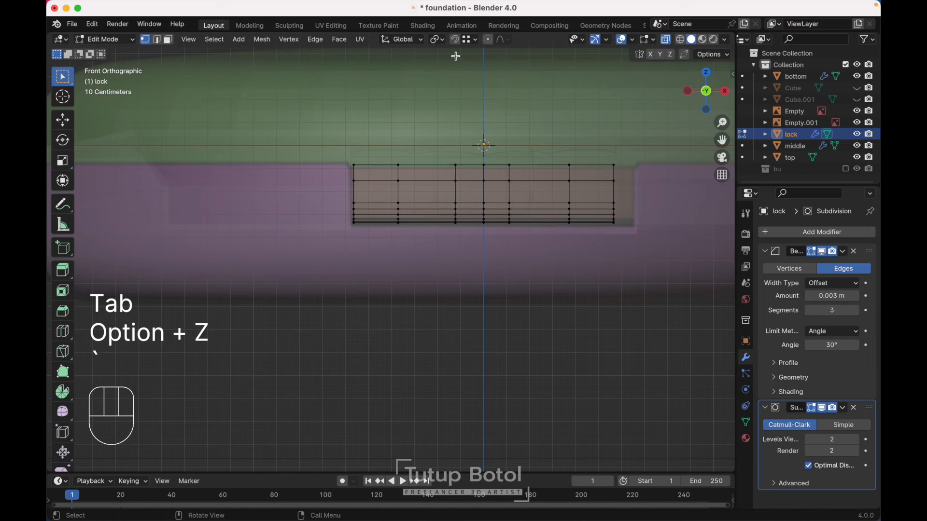
drag(325, 91, 452, 161)
drag(642, 189, 644, 191)
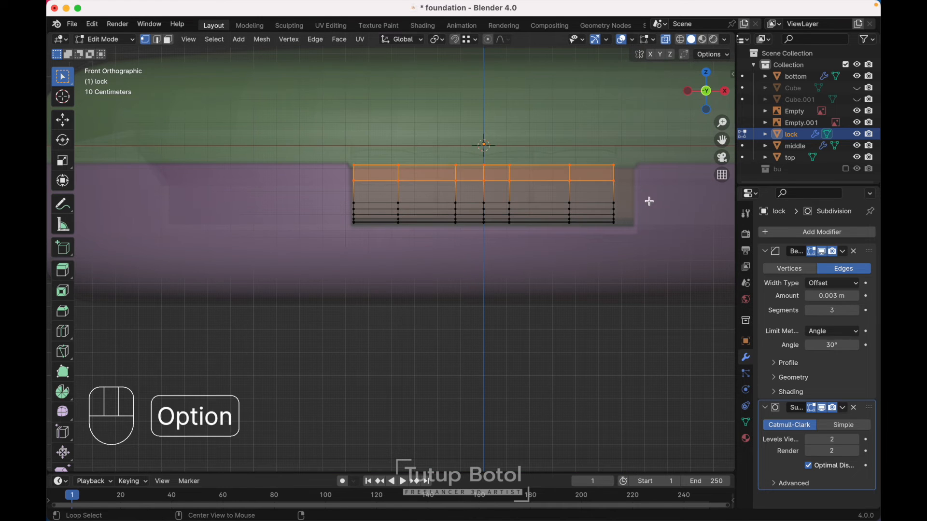
key(alt+z)
key(g)
key(z)
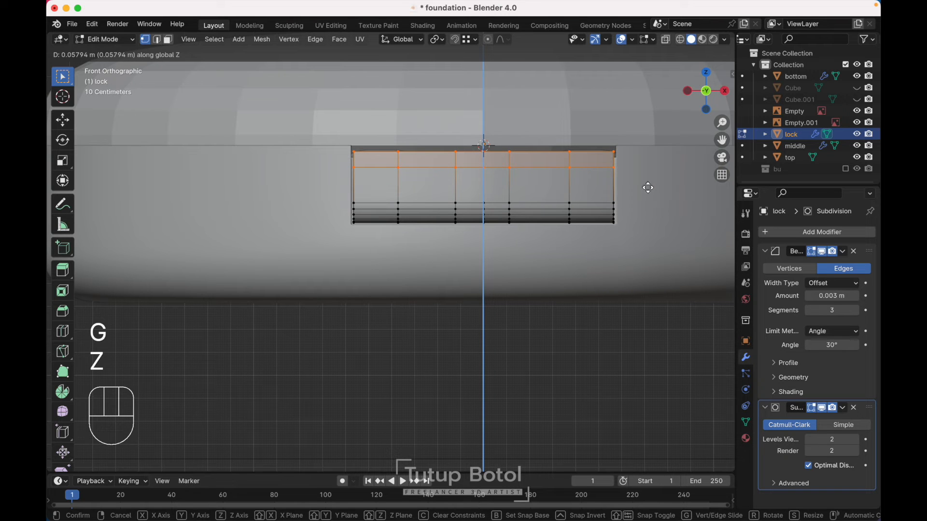
click(648, 186)
key(Tab)
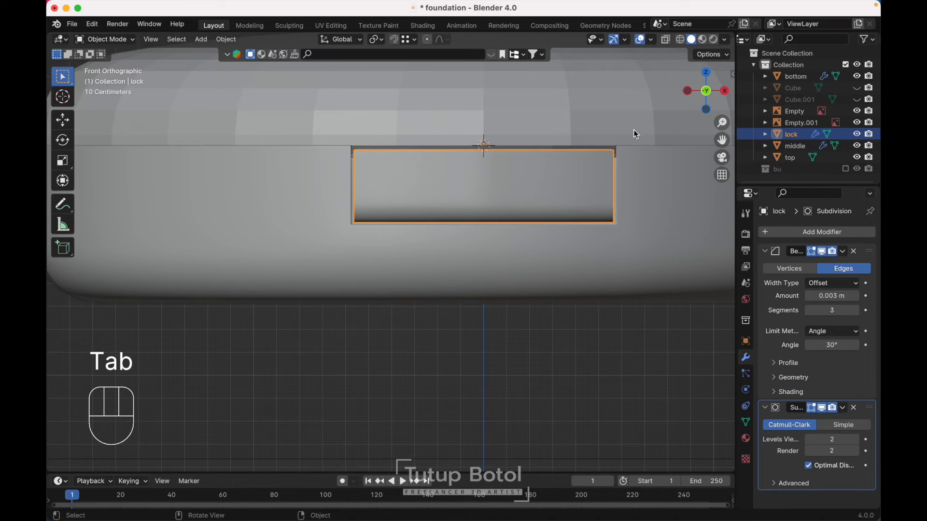
- Select the top part, isolate it in local view, and enter Edit Mode with its underside in view
click(645, 384)
scroll(643, 380, up, 5)
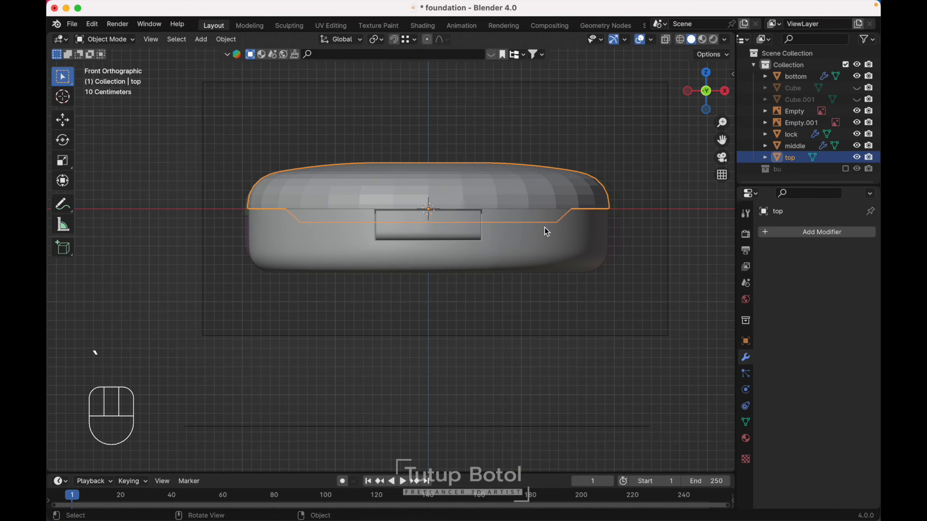
key(g)
key(Escape)
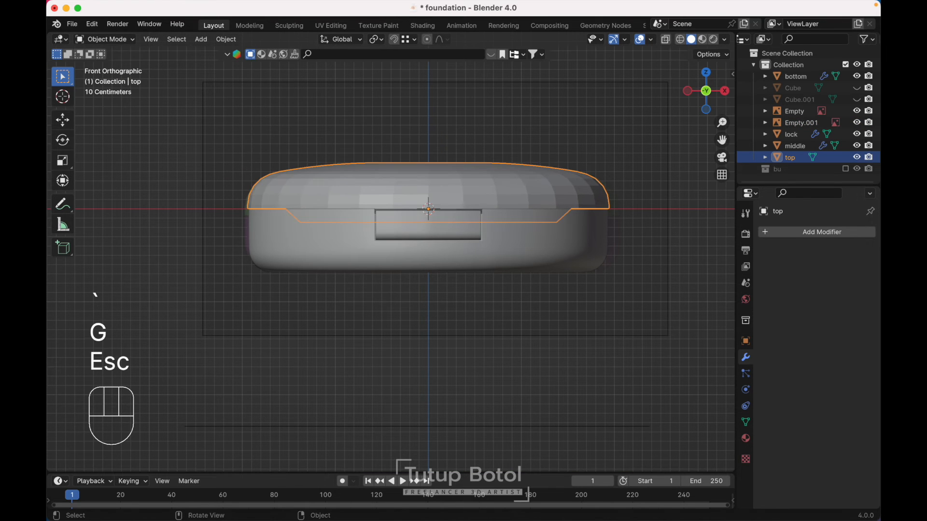
key(KP_Divide)
scroll(517, 179, down, 10)
scroll(517, 179, up, 5)
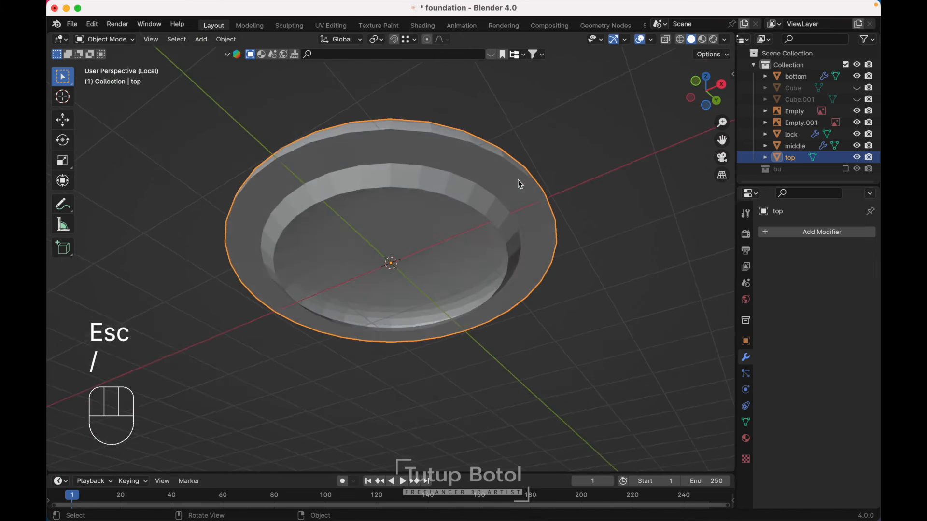
scroll(518, 181, up, 5)
key(Tab)
scroll(507, 102, up, 4)
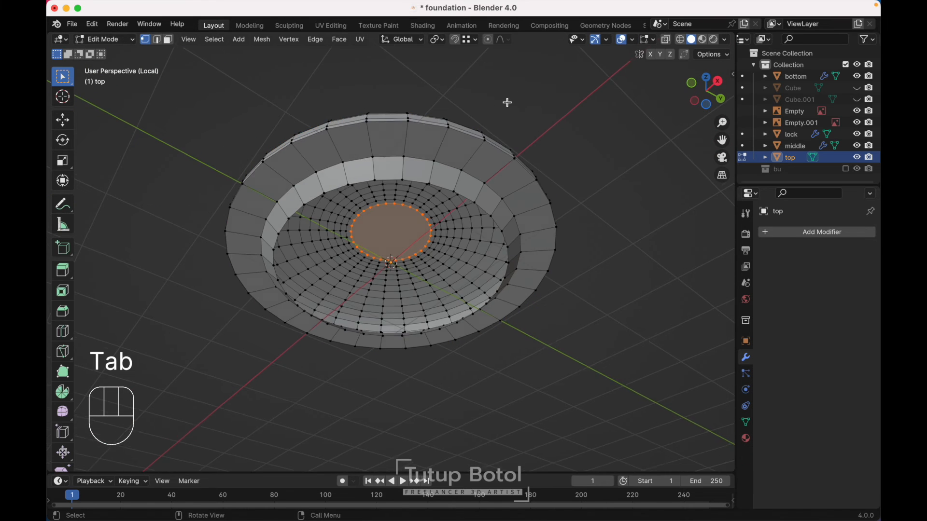
- Select the inner edge loop of the top's underside lip and extrude it inward, scaled to about 0.96
scroll(507, 103, down, 5)
alt+click(441, 186)
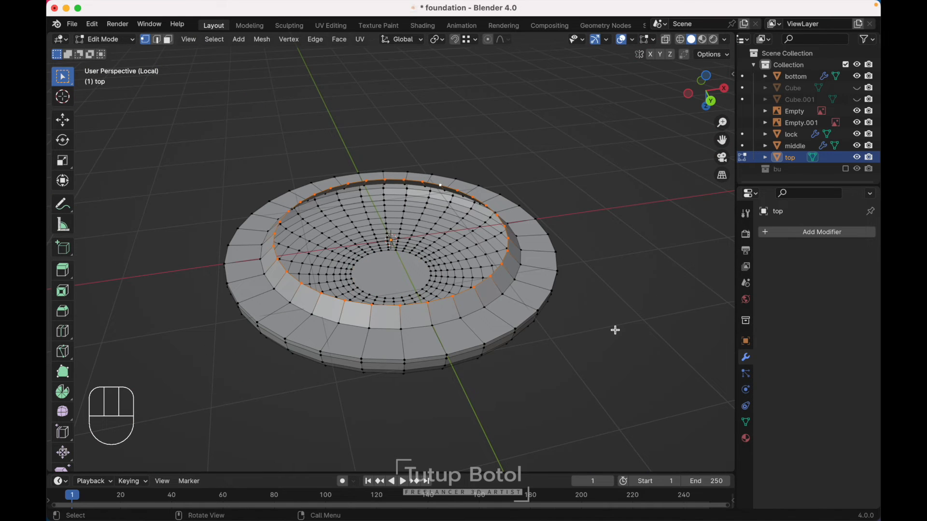
key(e)
key(s)
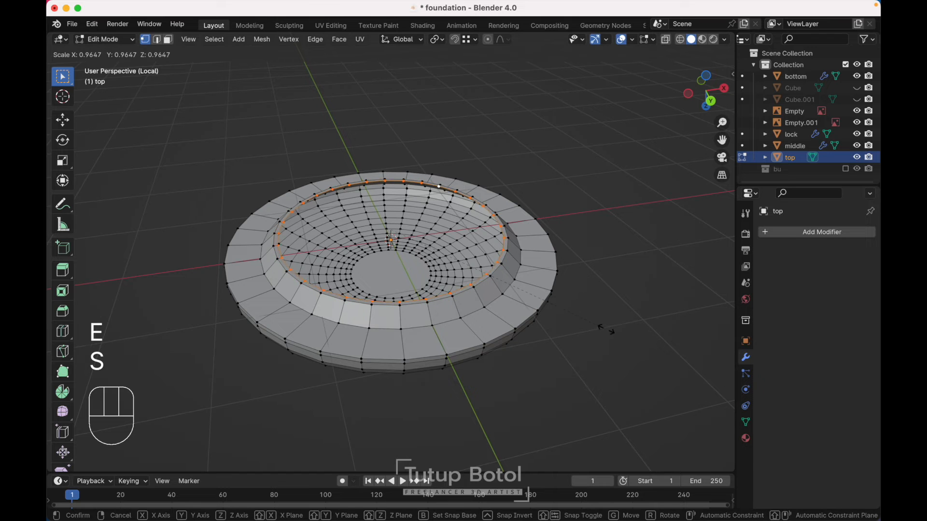
click(602, 333)
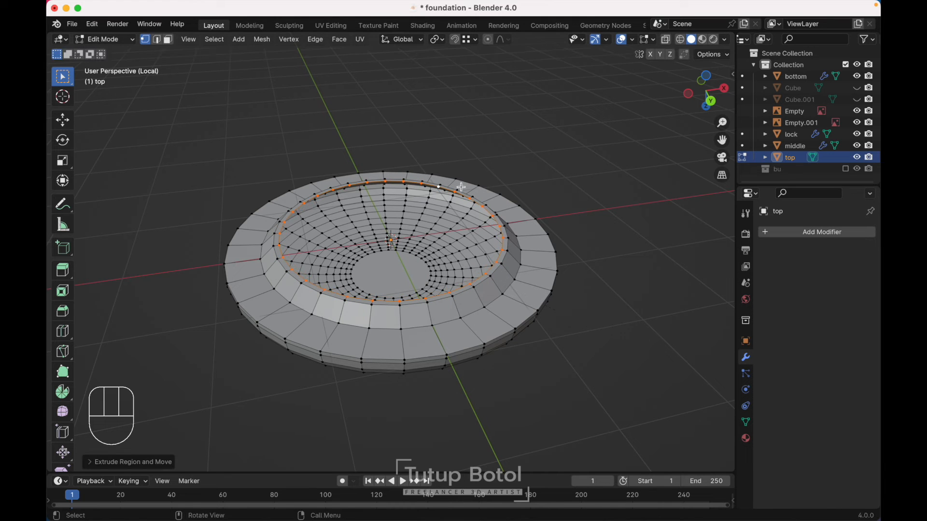
- Extrude the new inner loop about 0.26 m along Z into the top to form an inner wall
key(e)
key(z)
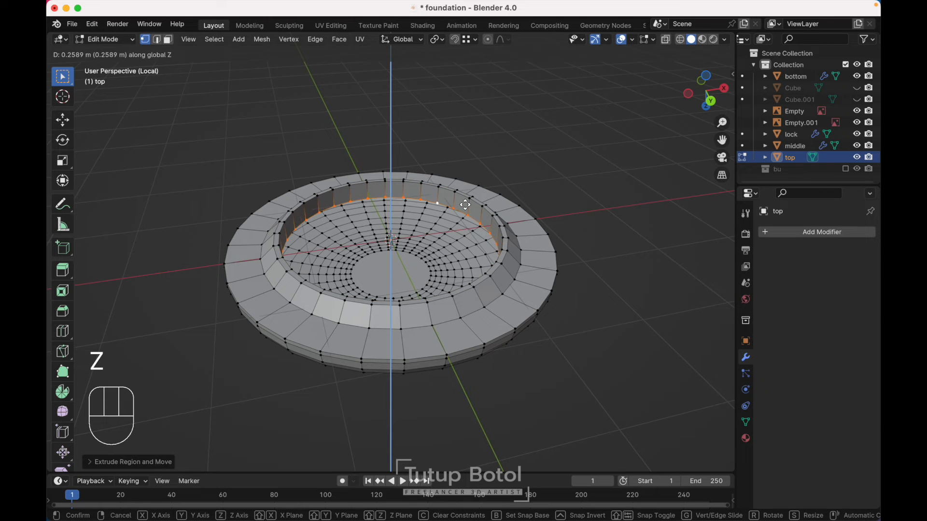
click(464, 205)
middle_drag(578, 337, 592, 347)
- Extrude the inner wall's loop inward, scaled to about 0.6, fill the remaining opening with a face, and return to Object Mode
key(e)
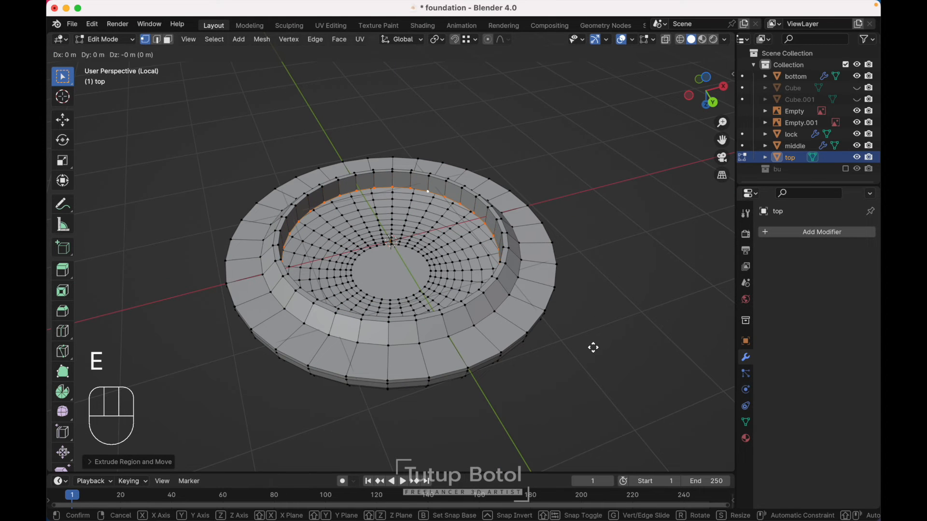
key(s)
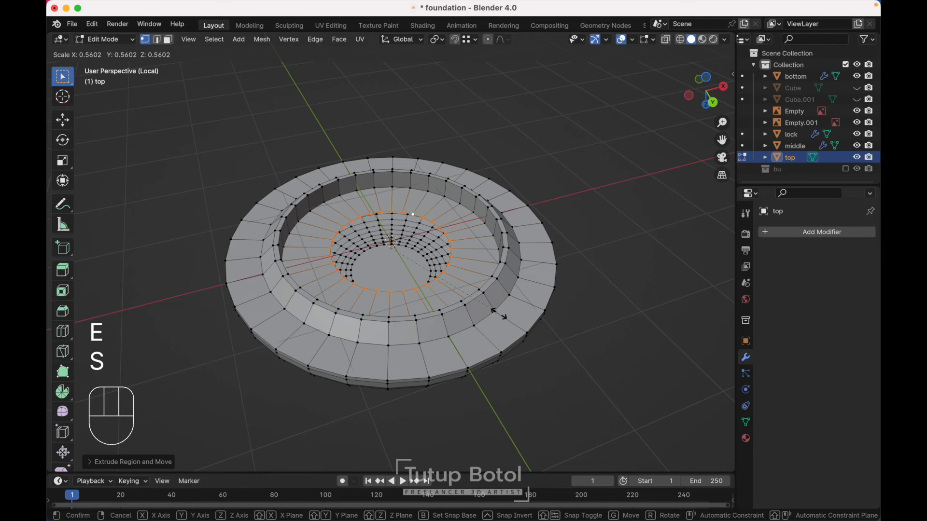
click(512, 323)
key(f)
key(Tab)
- Leave local view to show the top in place on the case, seen from the narrow back notch
middle_drag(446, 153, 512, 211)
key(grave)
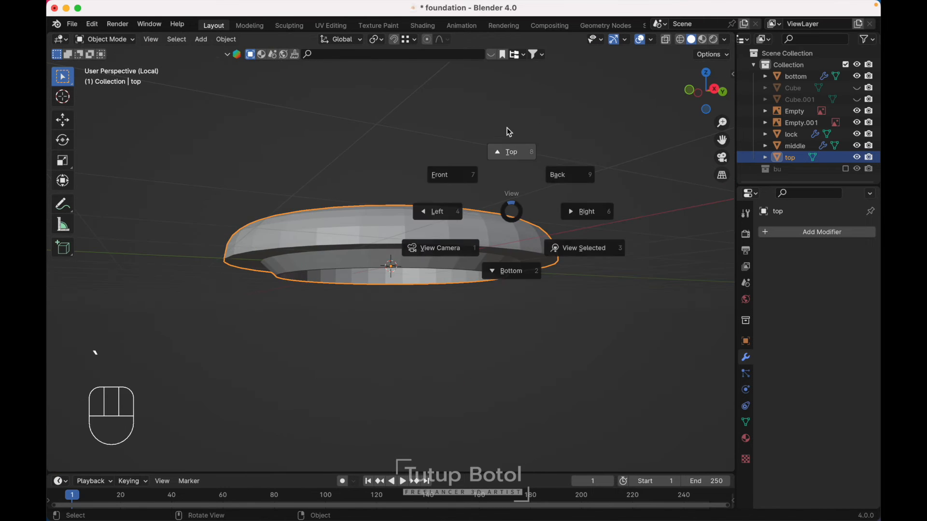
click(508, 129)
key(slash)
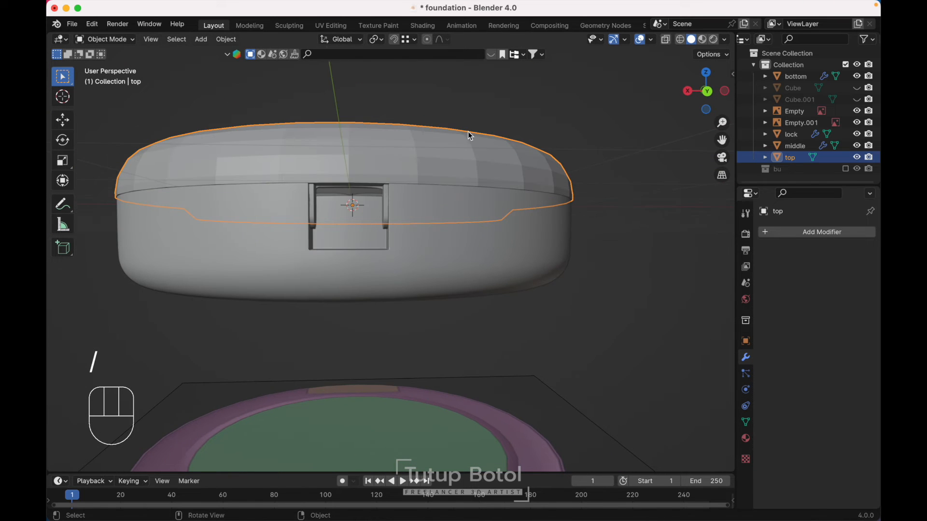
- Enter Edit Mode on the top and add a loop cut around its underside lip, slid outward by a factor of about 0.29
key(Tab)
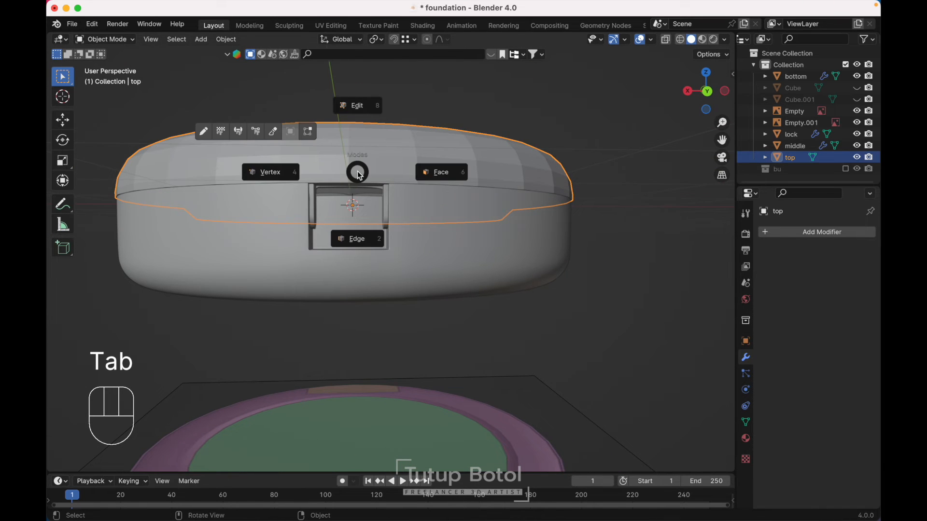
click(354, 107)
key(slash)
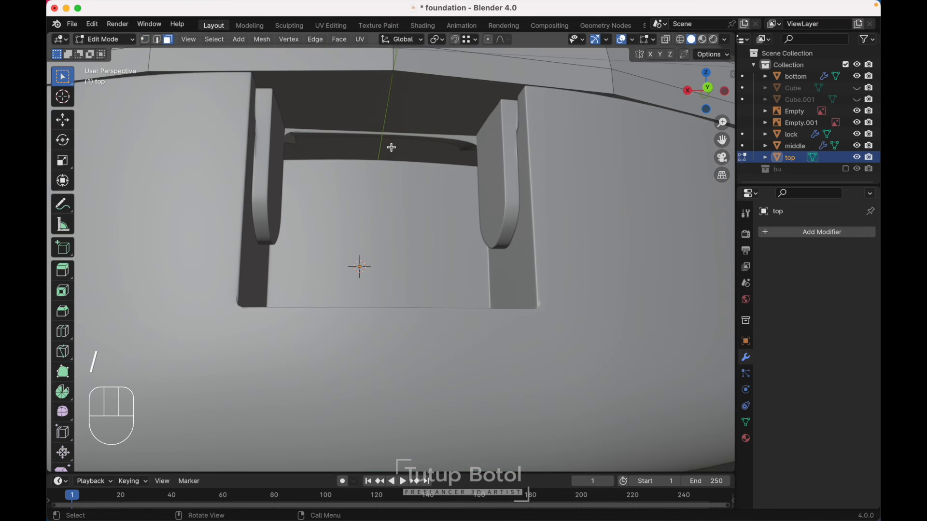
key(ctrl+r)
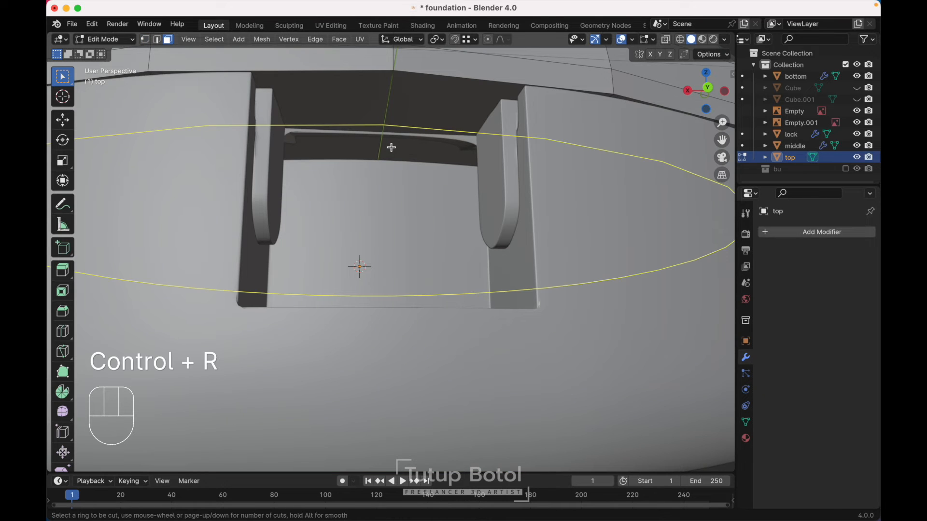
click(392, 147)
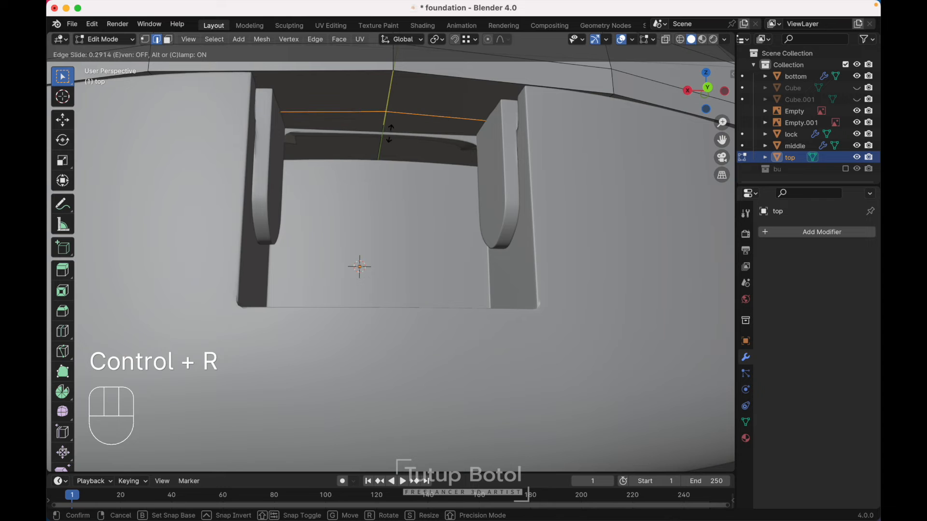
click(390, 139)
middle_drag(390, 139, 292, 160)
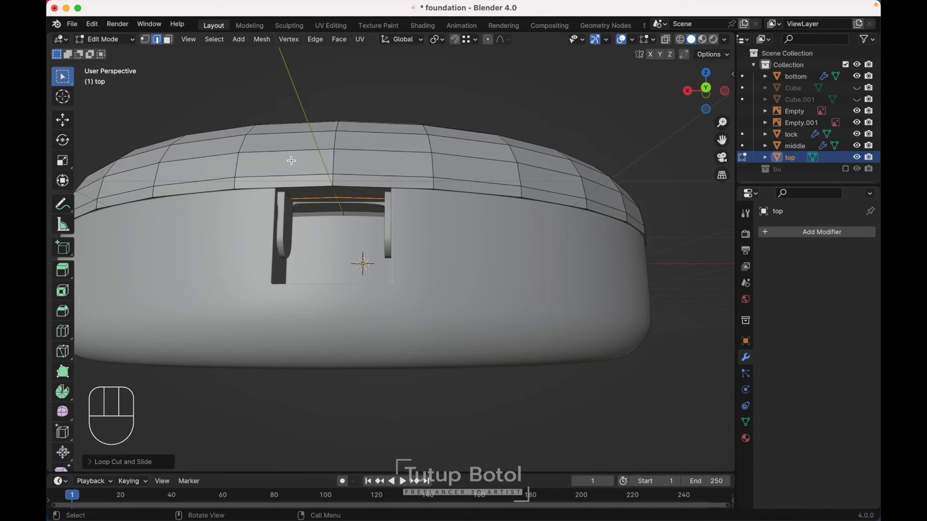
- Add two centred vertical loop cuts through the top, one on each side of the middle edge above the back notch
key(ctrl+r)
key(Escape)
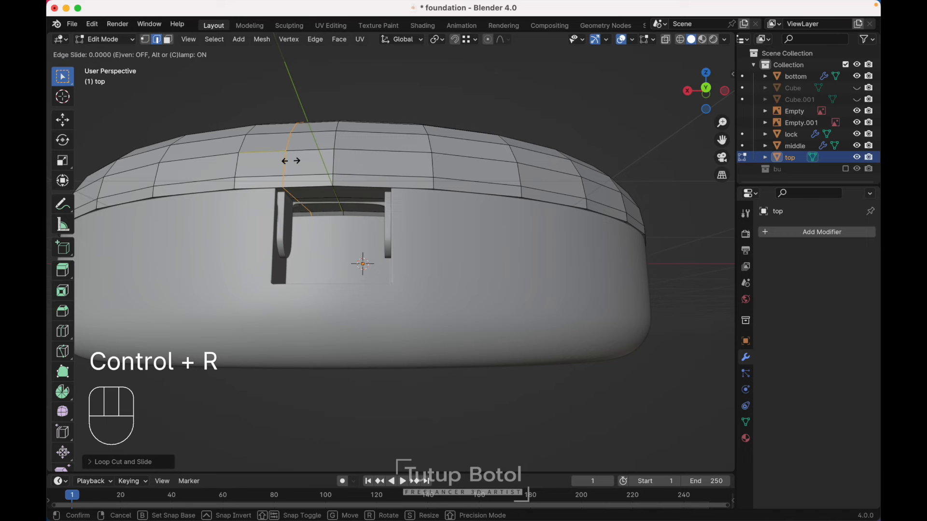
key(ctrl+r)
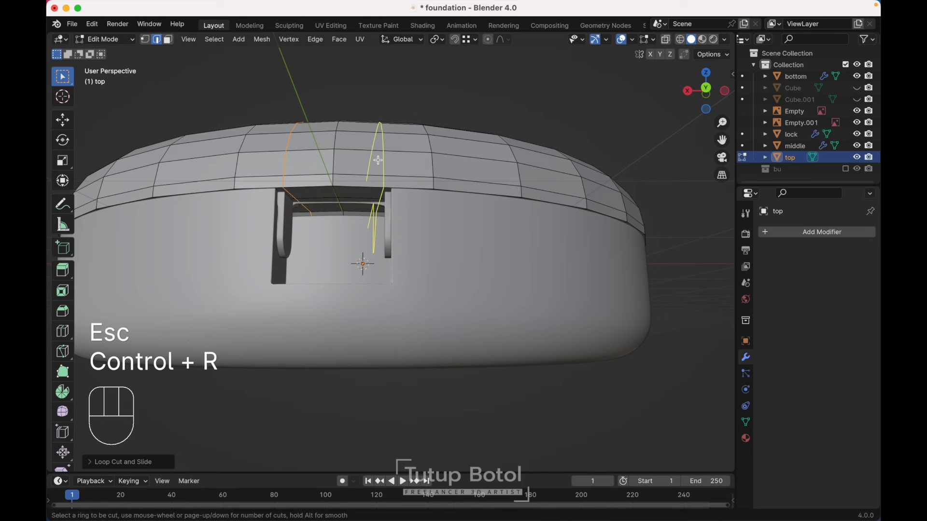
click(378, 160)
key(Escape)
- Select the top's two underside lip faces above the back notch and extrude them down into the notch as a hinge tab
scroll(378, 160, down, 5)
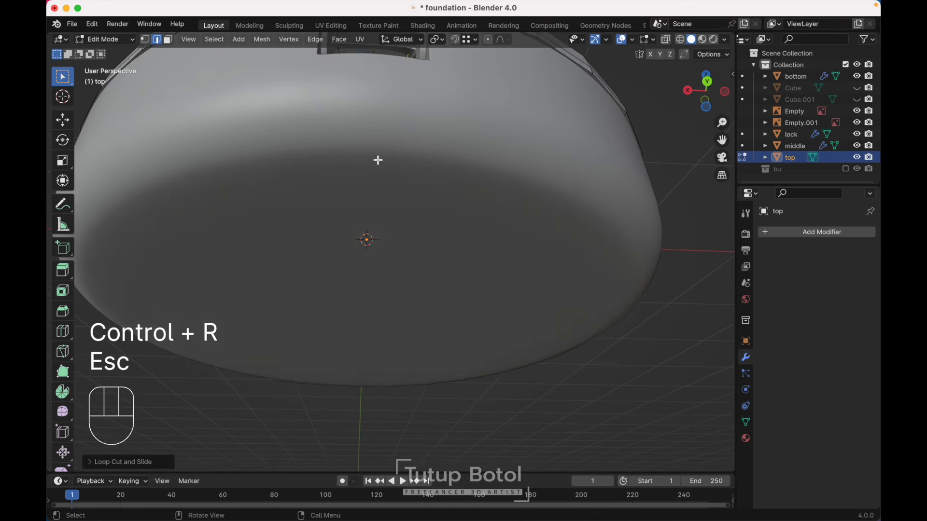
scroll(378, 160, up, 4)
shift+scroll(378, 161, up, 2)
scroll(377, 160, down, 4)
shift+scroll(377, 161, up, 4)
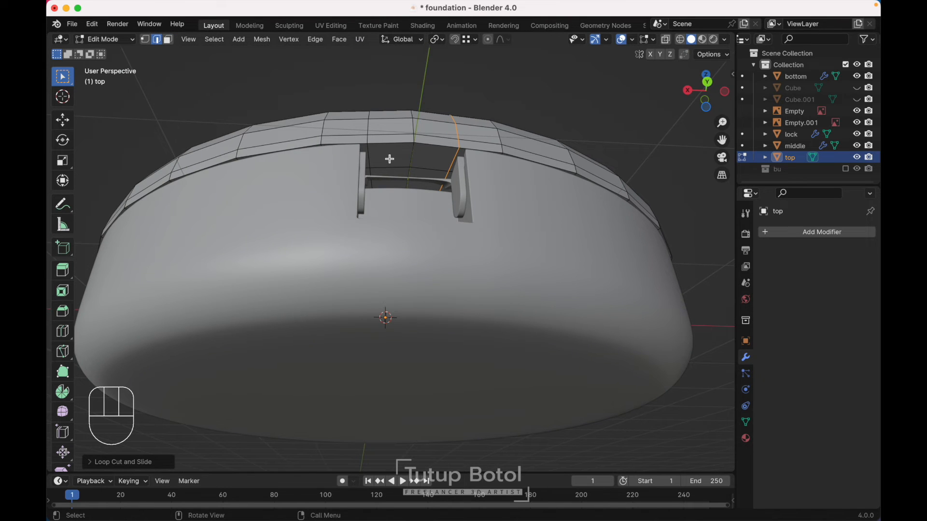
key(3)
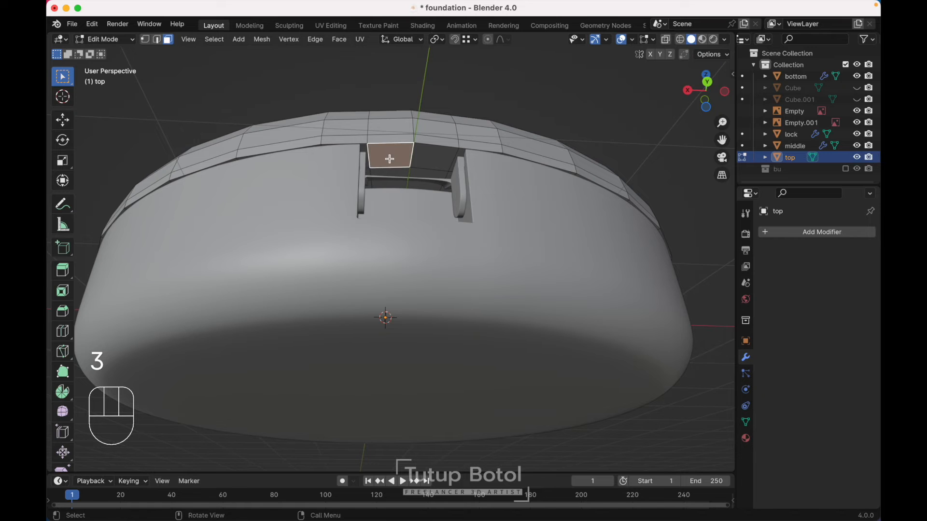
shift+click(422, 163)
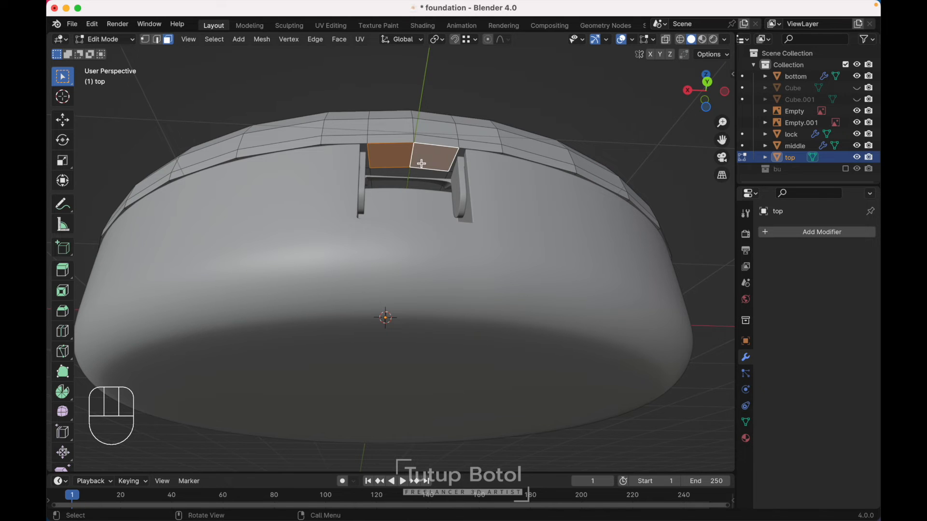
key(e)
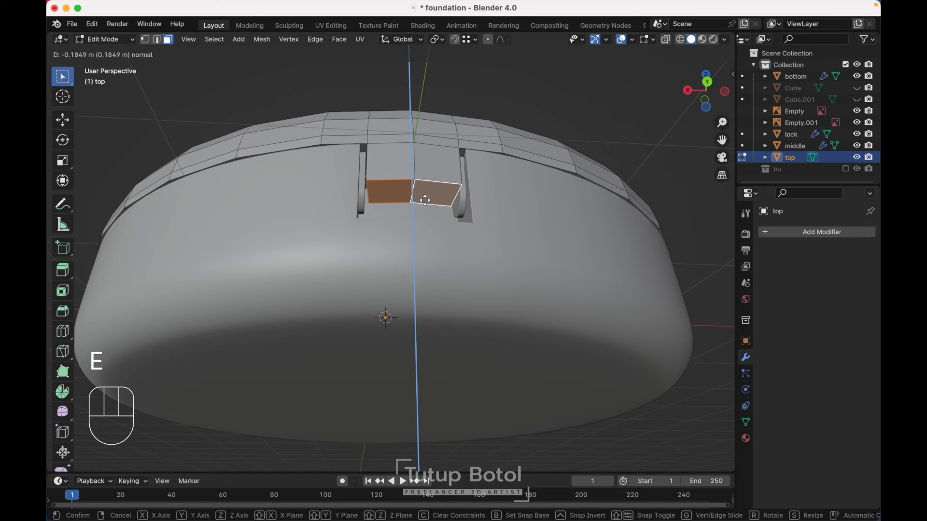
click(424, 217)
scroll(424, 216, up, 10)
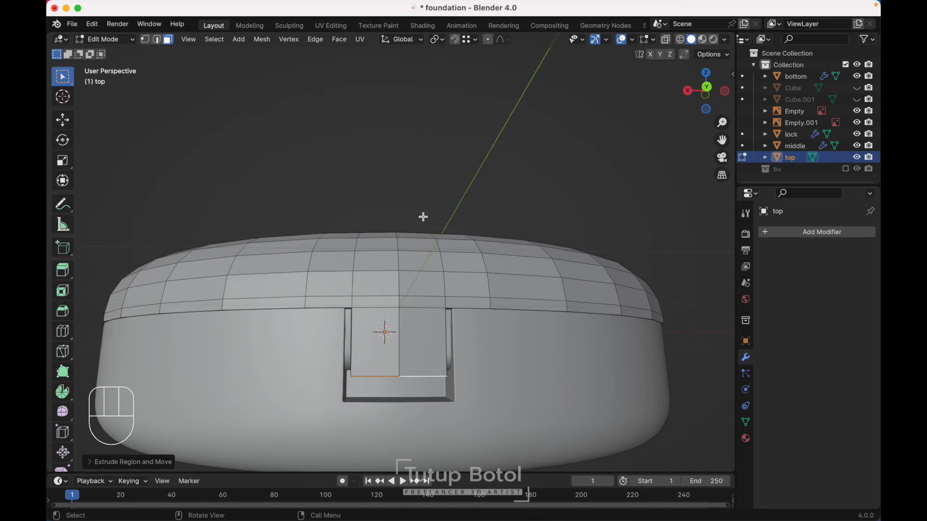
- Lower the hinge tab's end faces about 0.06 m along Z and flatten them by scaling Z to 0
key(g)
key(z)
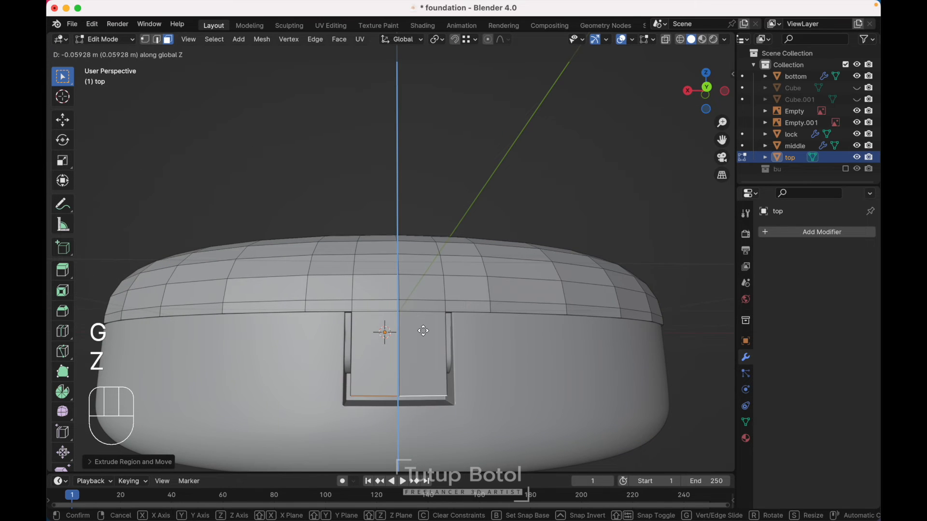
click(423, 330)
scroll(423, 331, up, 4)
key(s)
key(z)
key(Return)
scroll(421, 330, up, 5)
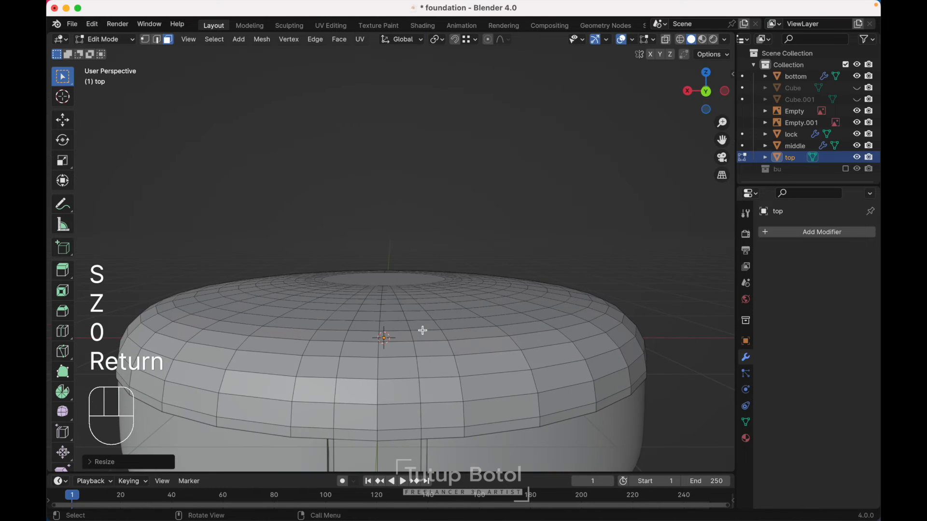
- Return to Object Mode and add a Bevel modifier to the top with amount 0.003 m and 3 segments
key(Tab)
scroll(412, 238, up, 4)
click(821, 232)
mouse_move(775, 227)
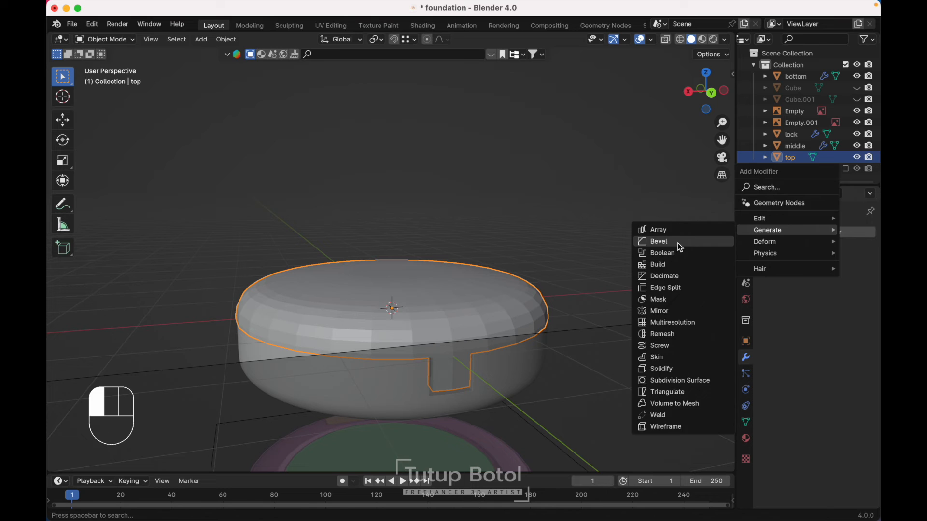
click(677, 243)
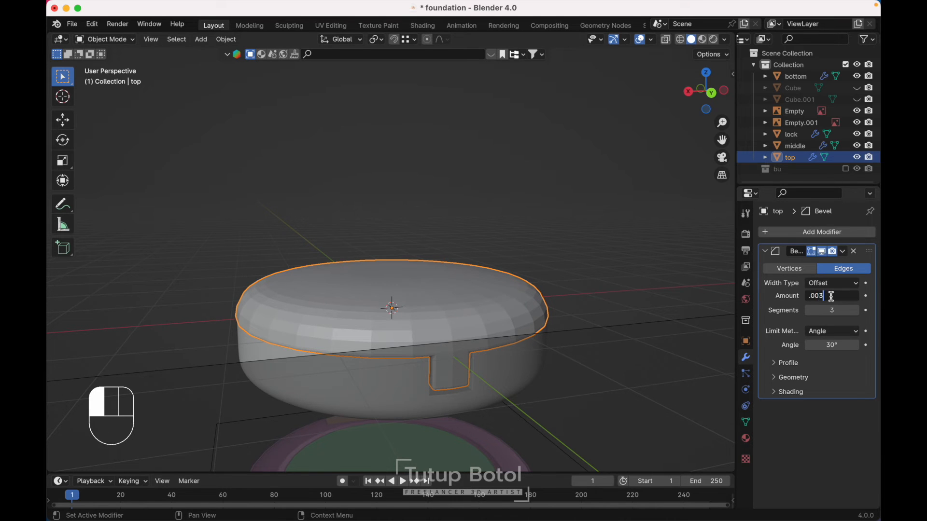
click(831, 296)
text(.003)
key(Return)
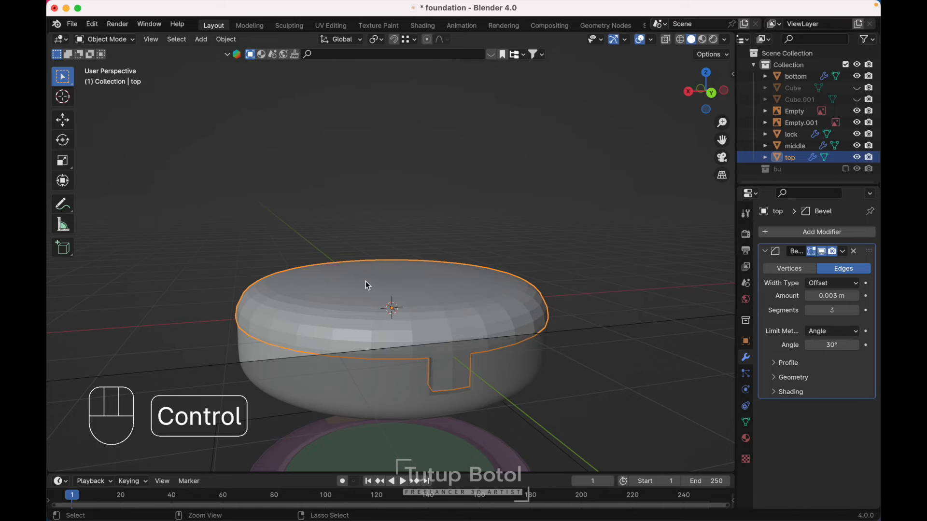
- Give the top a level 2 Subdivision Surface modifier and shade it smooth
key(ctrl+2)
scroll(365, 281, down, 5)
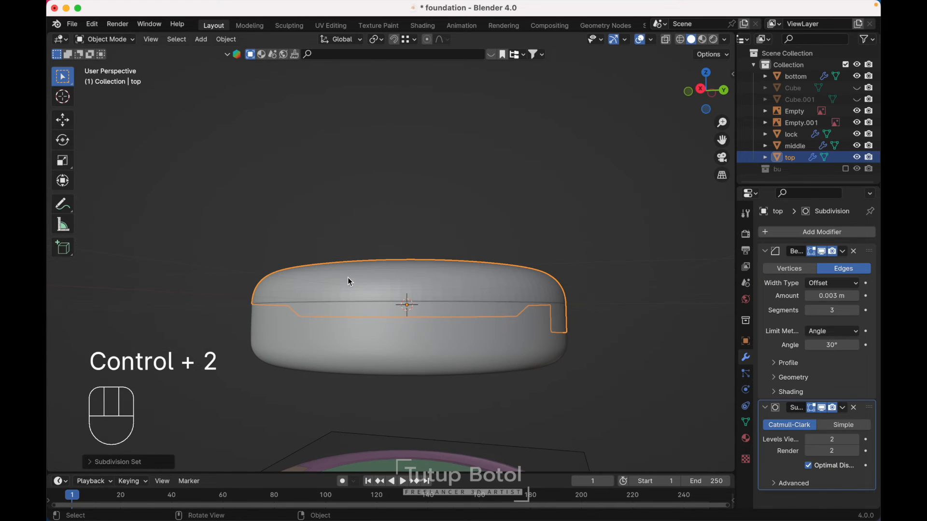
right_click(349, 282)
click(350, 279)
- Add a horizontal loop cut around the top's hinge tab, slid up close to where the tab meets the rim
middle_drag(348, 279, 426, 251)
scroll(424, 251, left, 10)
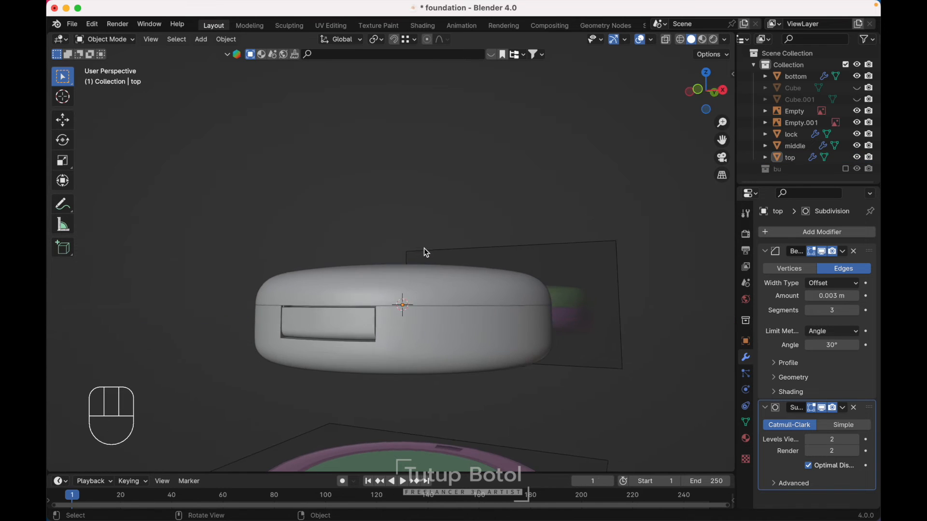
key(grave)
scroll(550, 248, right, 10)
scroll(549, 244, right, 5)
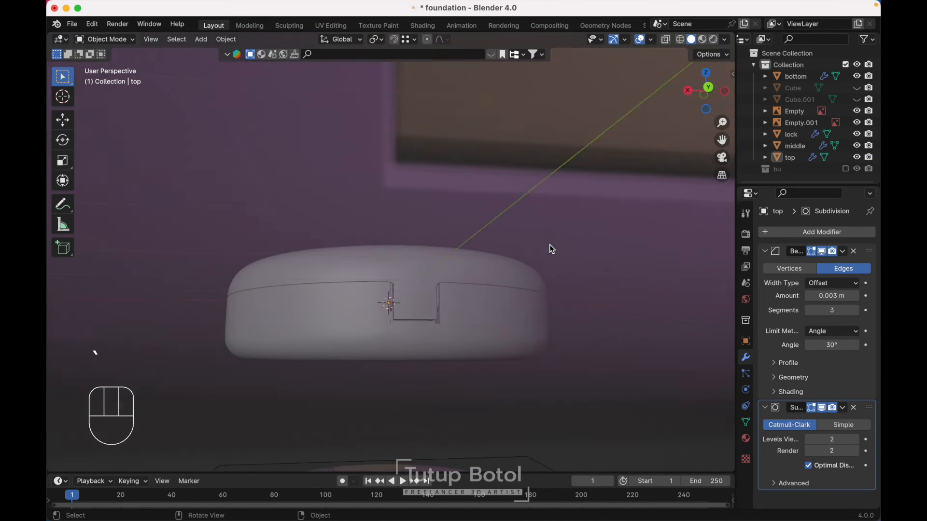
scroll(549, 244, left, 8)
scroll(549, 245, up, 5)
scroll(542, 252, up, 8)
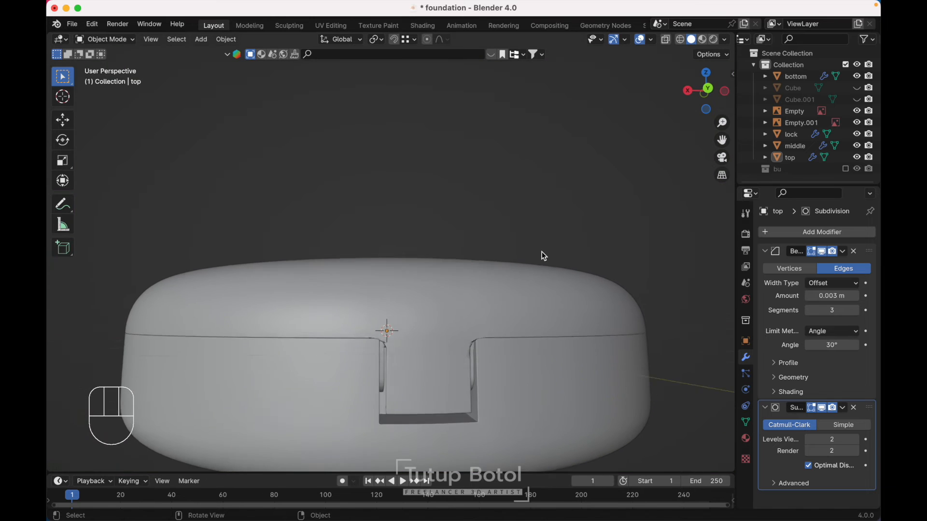
key(Tab)
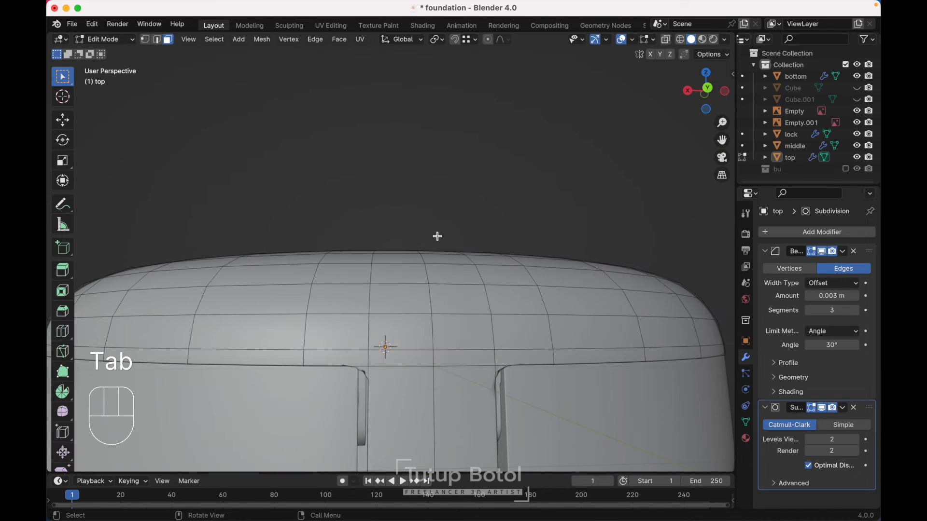
key(ctrl+r)
click(451, 405)
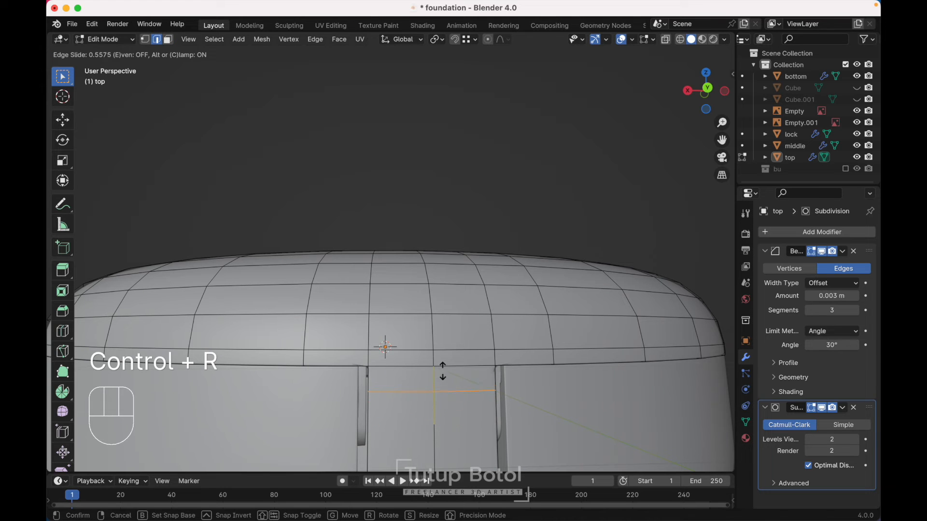
click(433, 348)
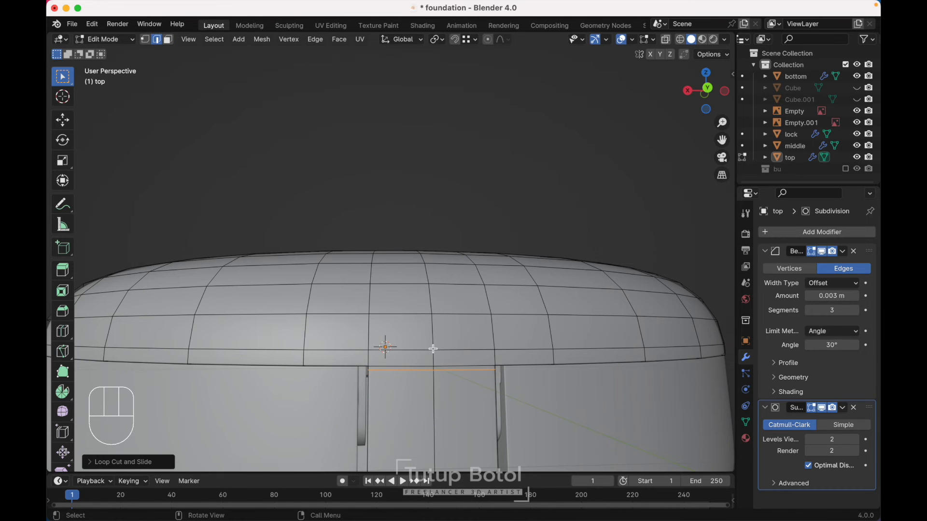
- Isolate the top with X-ray on, select all the hinge tab's faces from the right view, and snap the 3D cursor to them
key(slash)
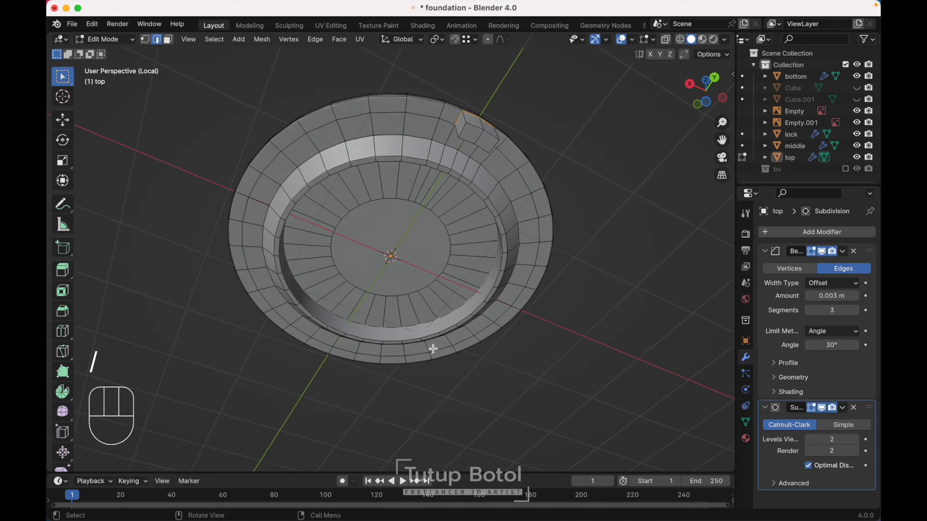
key(alt+z)
key(grave)
click(567, 302)
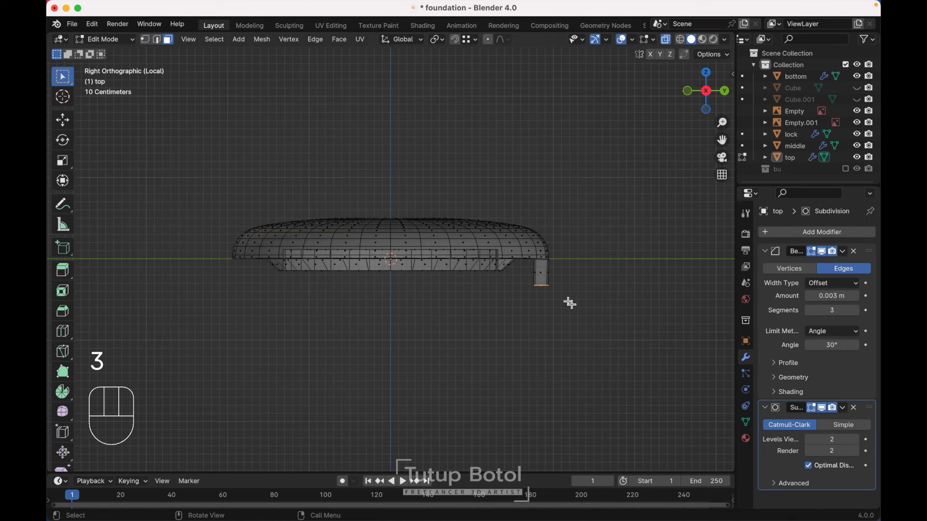
drag(582, 320, 518, 266)
middle_drag(518, 266, 576, 264)
key(shift+a)
key(shift+s)
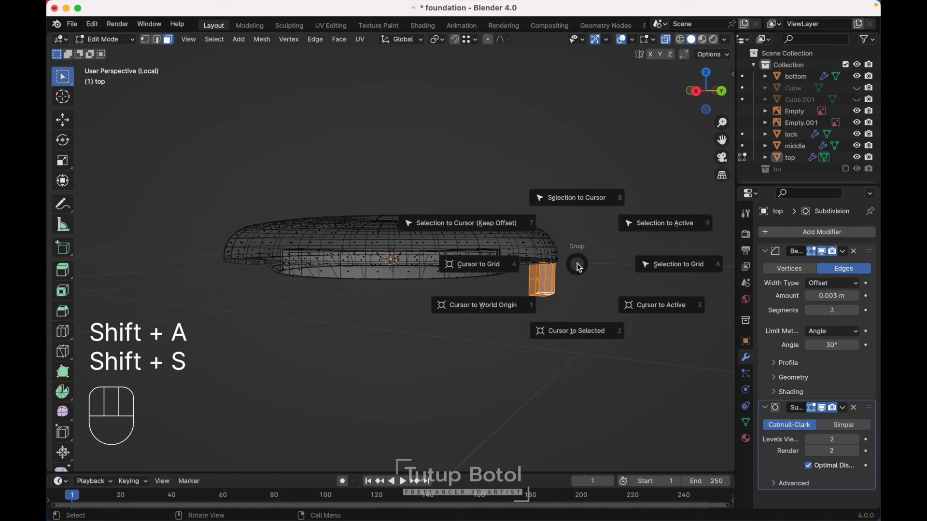
click(567, 316)
middle_drag(567, 315, 567, 314)
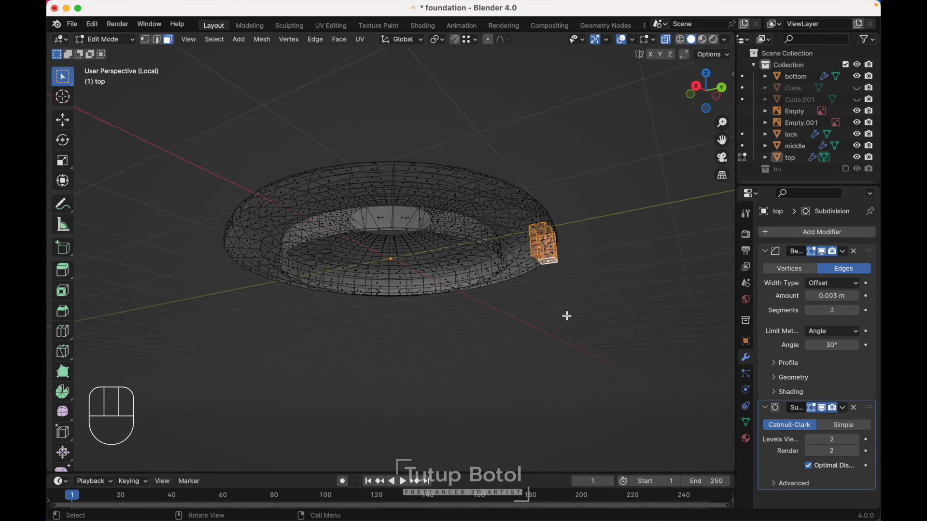
- Set the top's origin to the 3D cursor at the hinge tab in Object Mode, and leave local view
key(Tab)
click(563, 263)
click(543, 261)
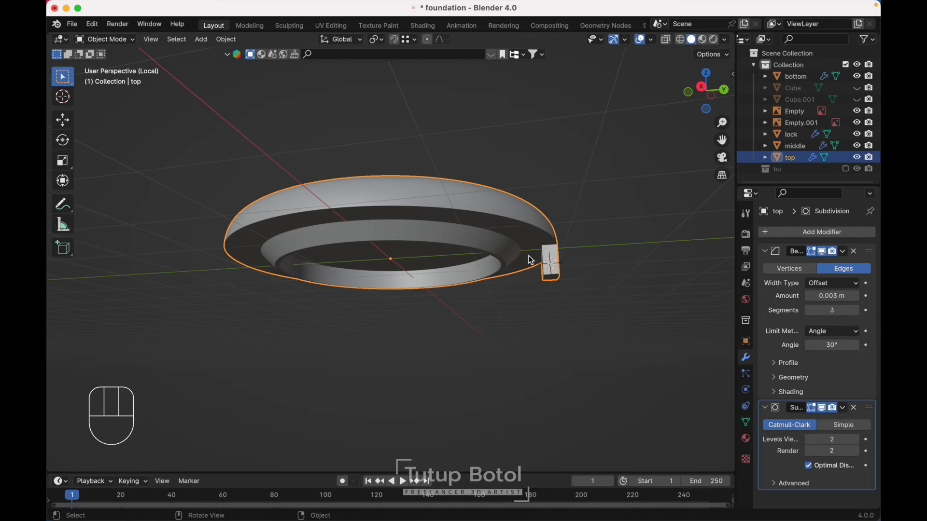
right_click(531, 260)
mouse_move(530, 260)
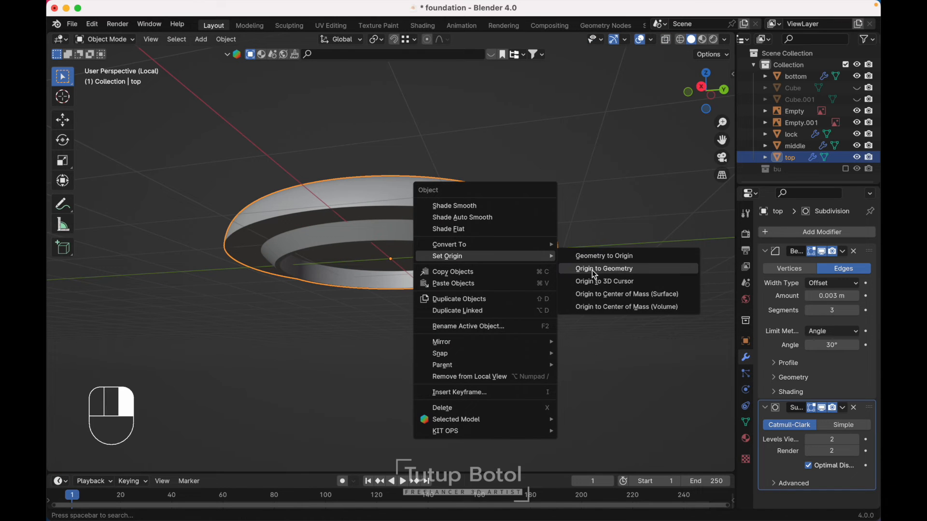
click(601, 278)
middle_drag(601, 278, 601, 279)
key(slash)
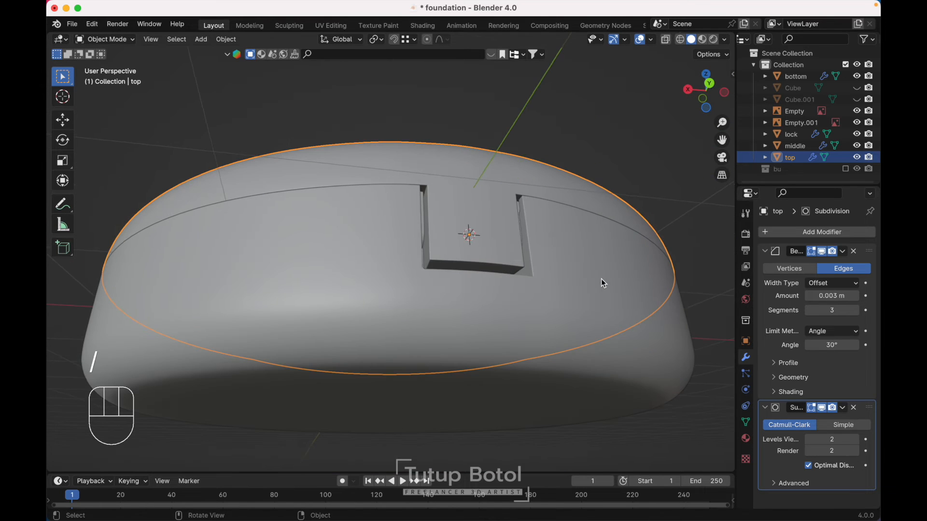
- Rotate the top open about its hinge origin in the right orthographic view
key(grave)
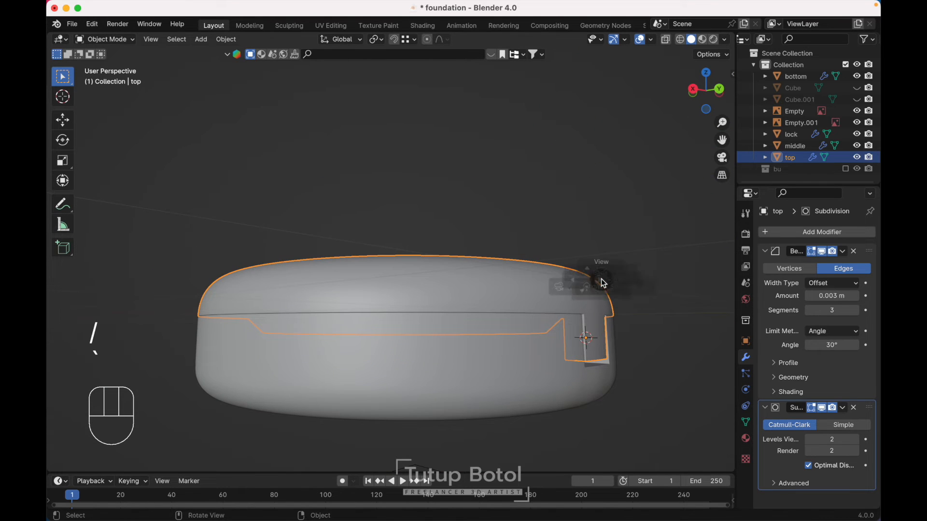
click(644, 282)
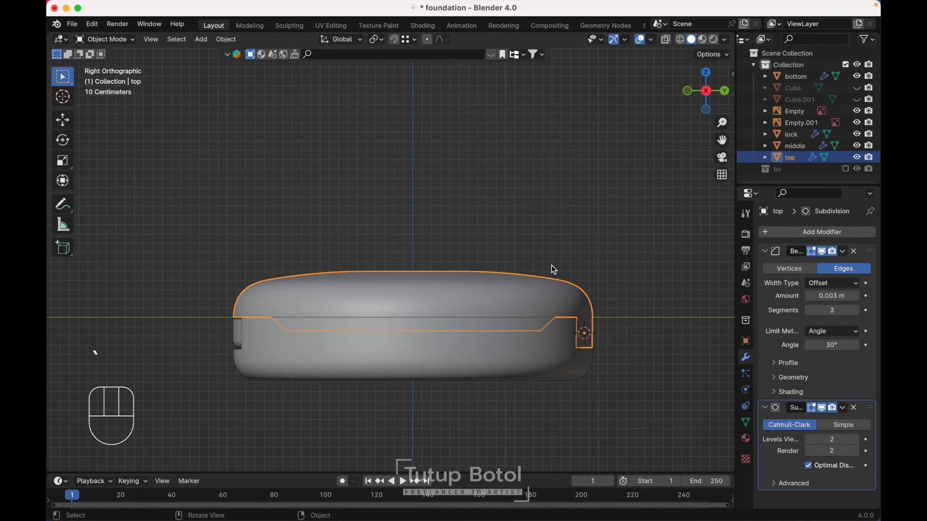
key(Escape)
key(r)
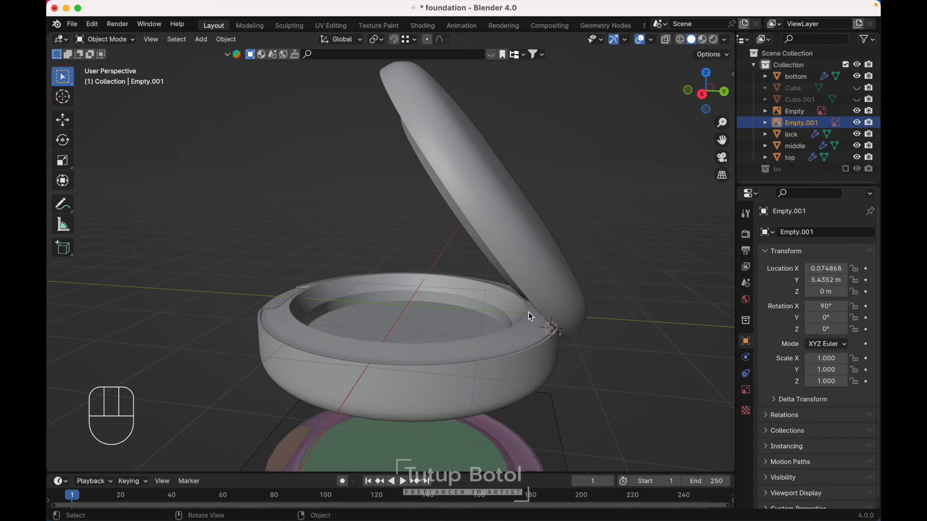
- Set the middle's origin to the 3D cursor at the hinge, working in the right orthographic view
click(477, 343)
scroll(477, 344, down, 5)
key(KP_3)
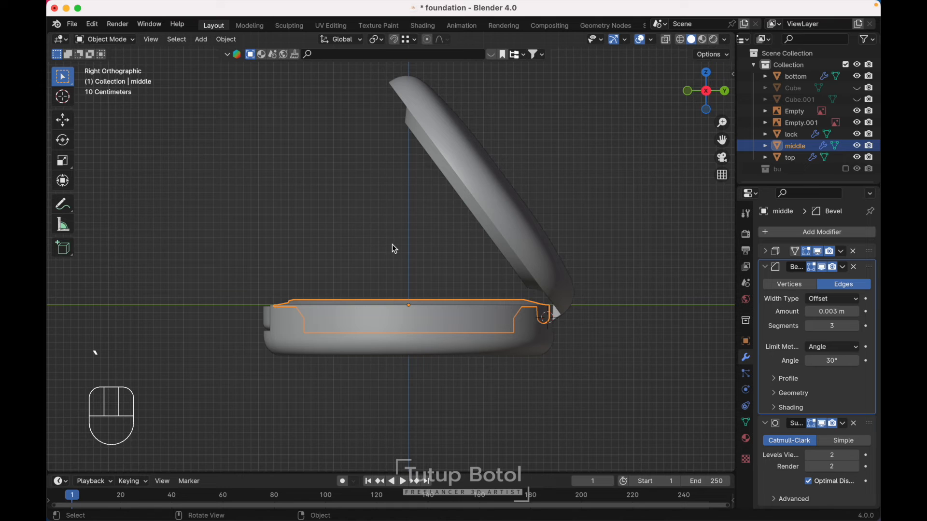
right_click(393, 246)
mouse_move(393, 246)
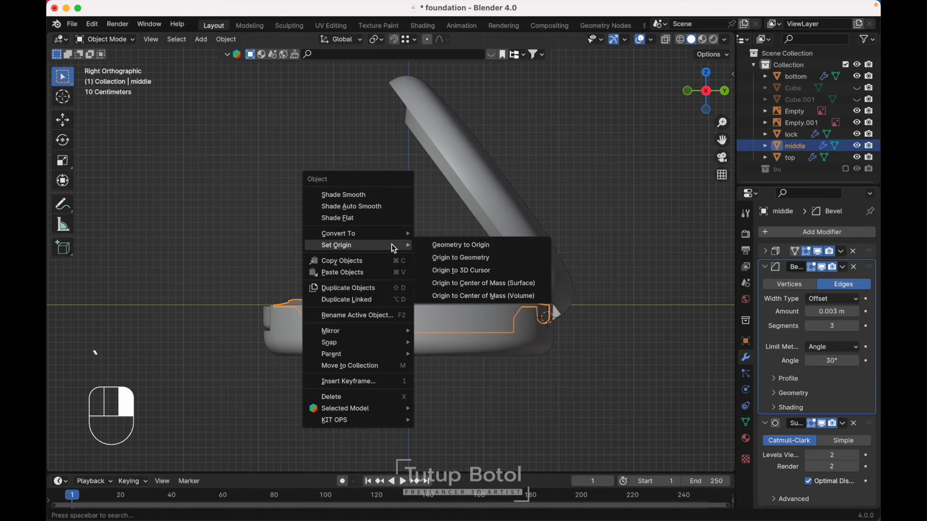
click(461, 270)
- Try rotating the middle open about its hinge origin and view the opened case from the front
key(r)
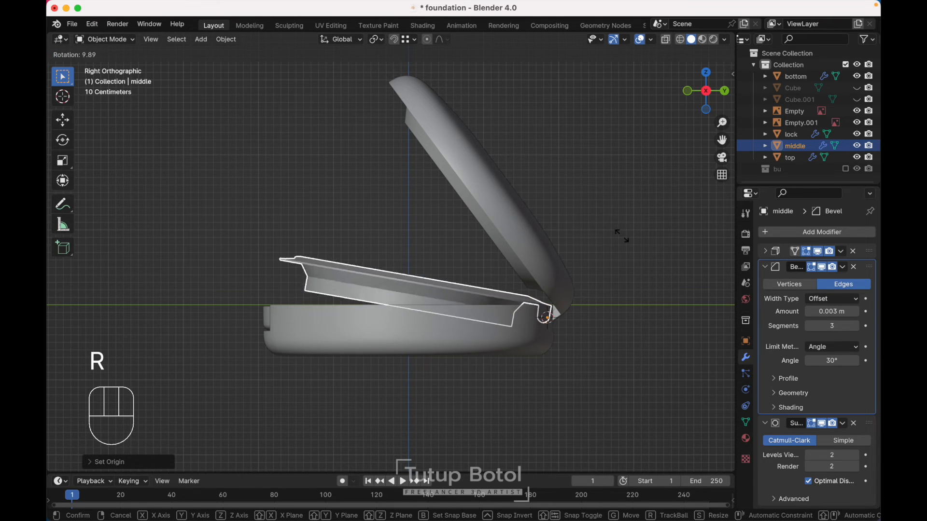
click(638, 270)
scroll(638, 268, down, 10)
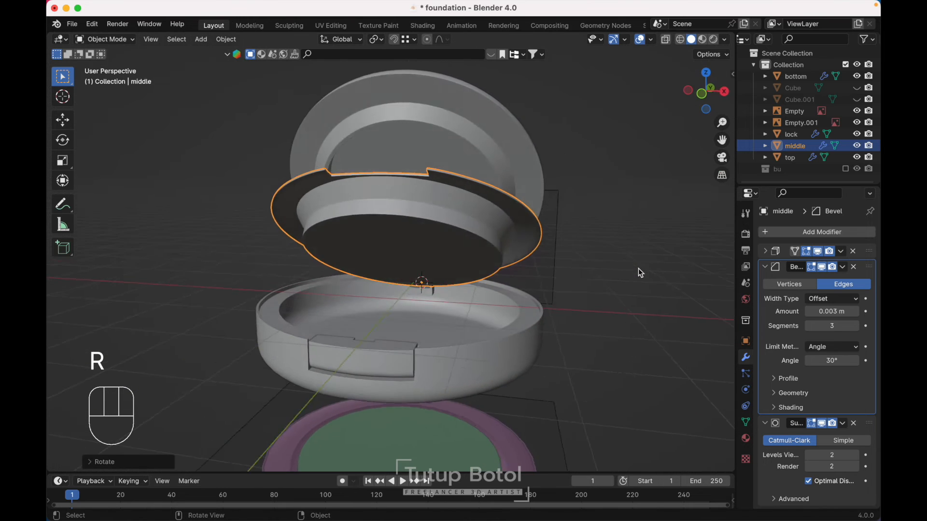
- Hide the top and open the middle in Edit Mode with its recessed floor faces selected
click(435, 320)
key(h)
scroll(435, 321, down, 3)
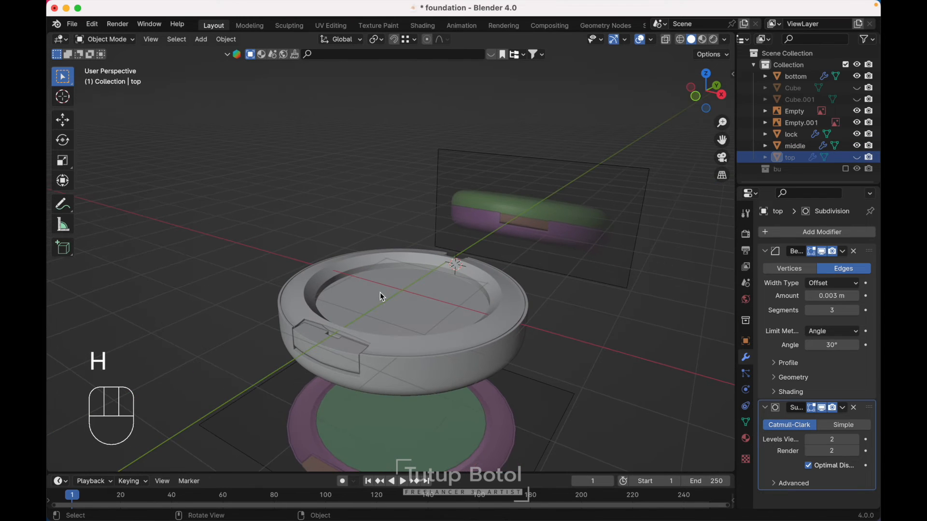
click(379, 291)
scroll(379, 292, down, 8)
scroll(378, 291, down, 5)
key(Tab)
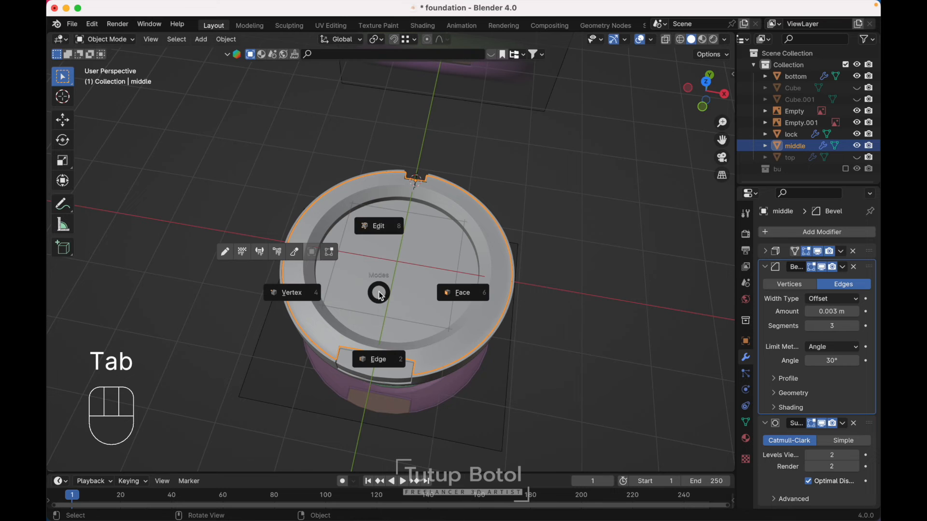
click(379, 234)
scroll(377, 233, up, 8)
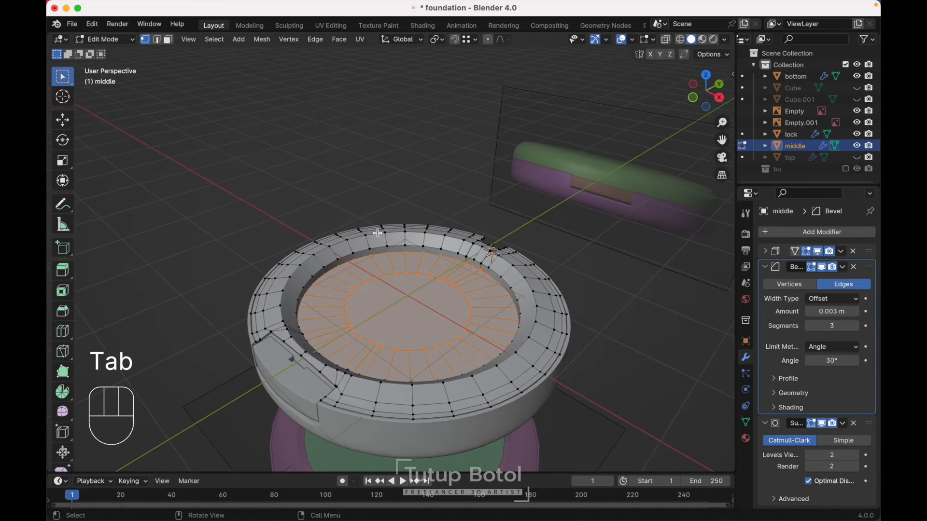
scroll(378, 233, up, 4)
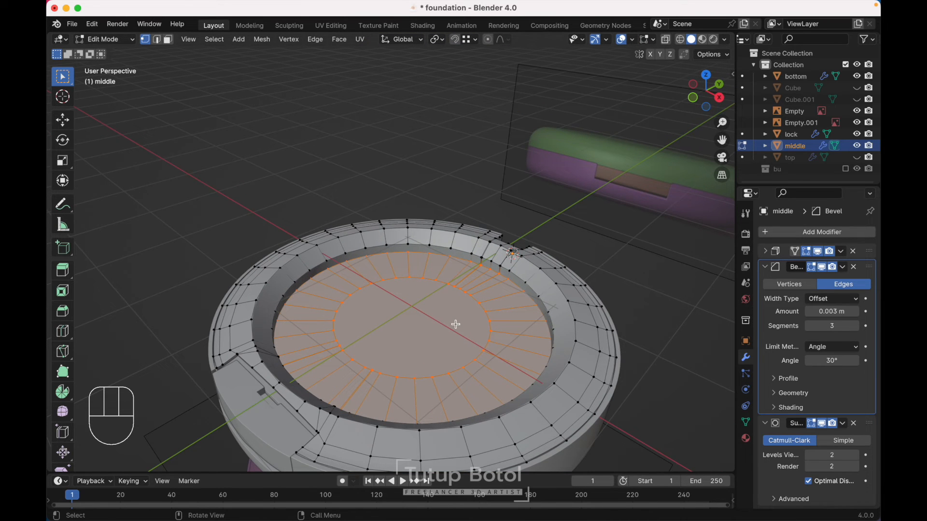
- Duplicate the middle's recessed floor faces in place, separate them into their own object, and return to Object Mode
key(shift+d)
key(Escape)
key(Tab)
key(p)
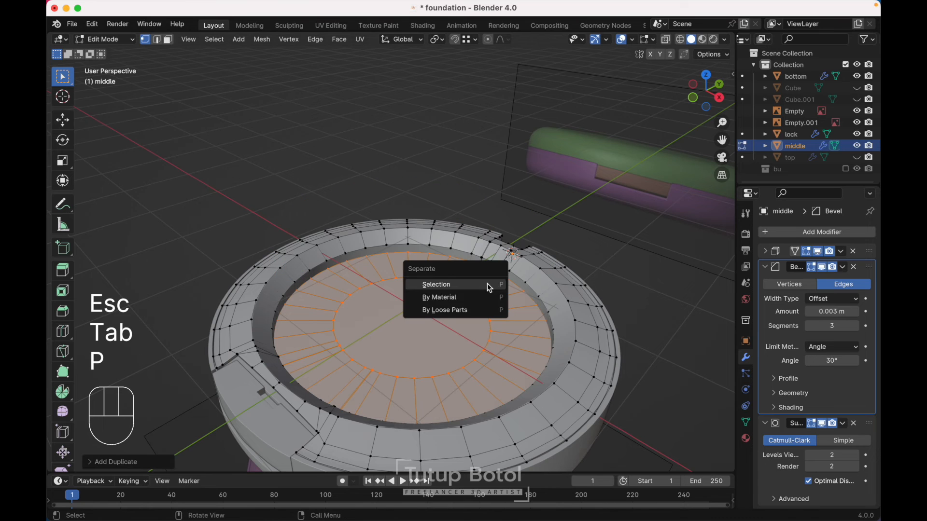
click(489, 289)
scroll(488, 283, up, 4)
key(Tab)
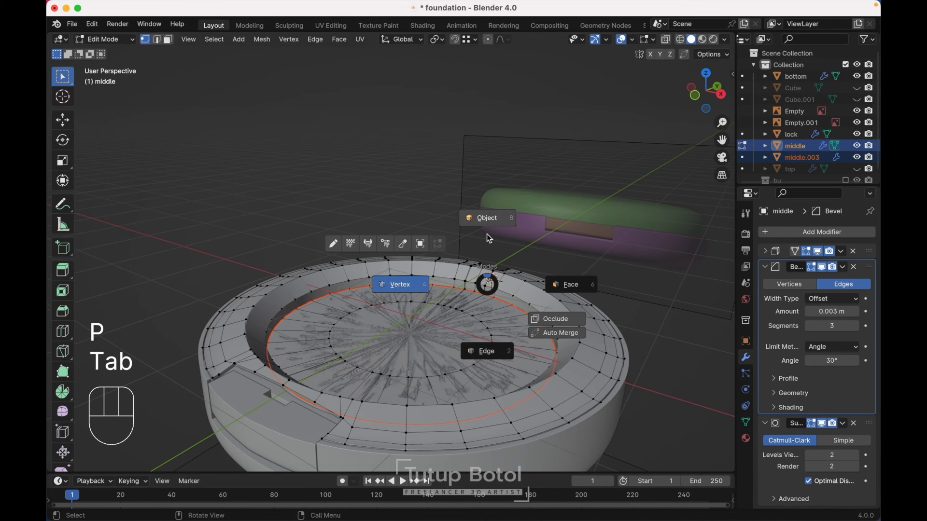
click(489, 238)
- Select the disc separated from the middle and rename it powder
click(803, 158)
key(g)
key(Escape)
double_click(803, 158)
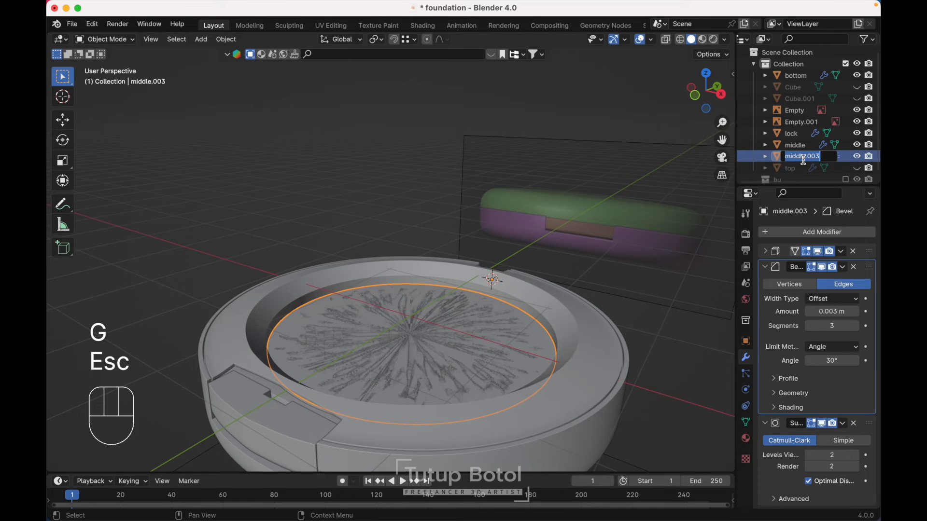
text(r)
key(Return)
- Set the powder's Solidify thickness to about -0.082 m so the disc fills the bottom of the recess
click(766, 251)
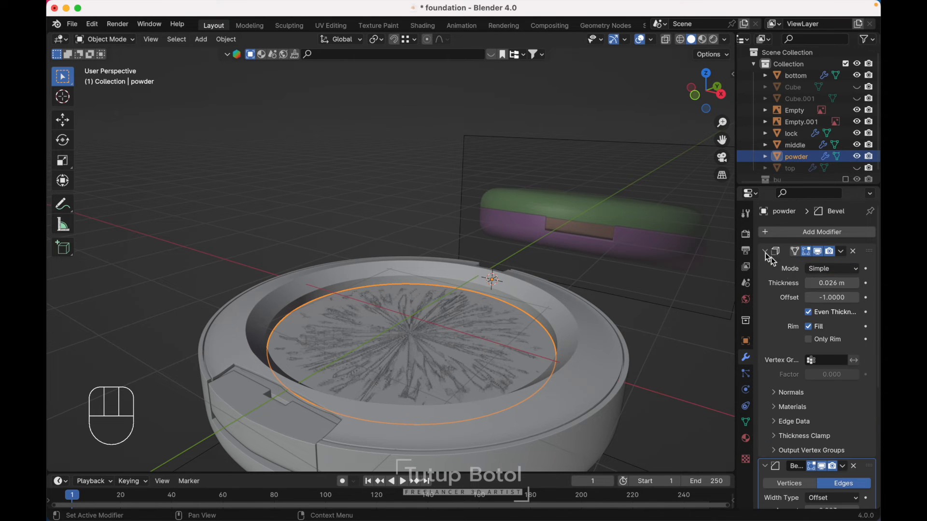
shift+drag(844, 284, 820, 284)
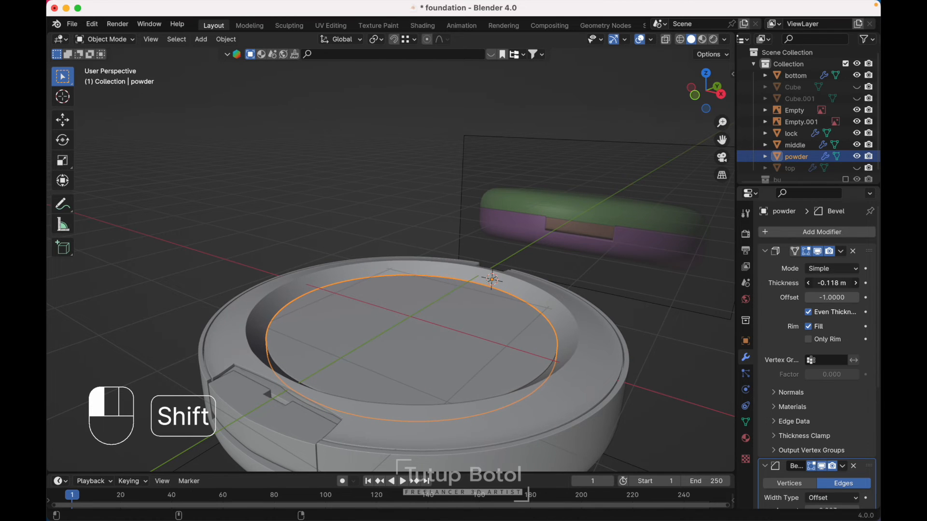
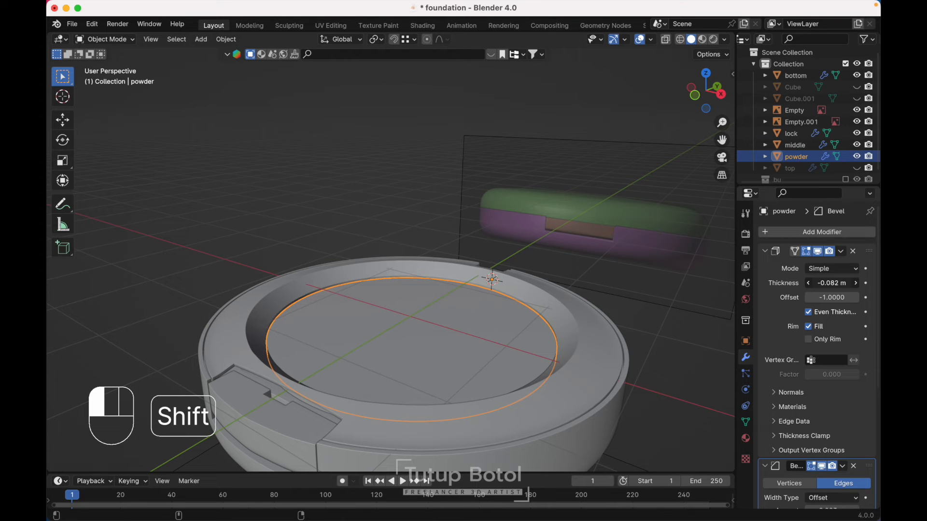
key(Tab)
scroll(439, 153, up, 2)
middle_drag(439, 153, 439, 153)
key(Tab)
key(Escape)
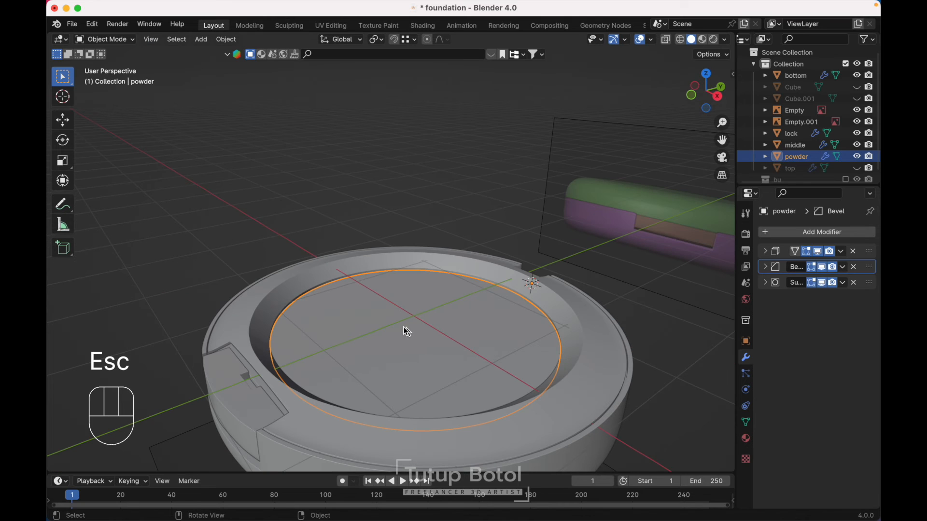
- Parent the powder to the middle with Object (Keep Transform), leaving only the middle selected
shift+click(257, 296)
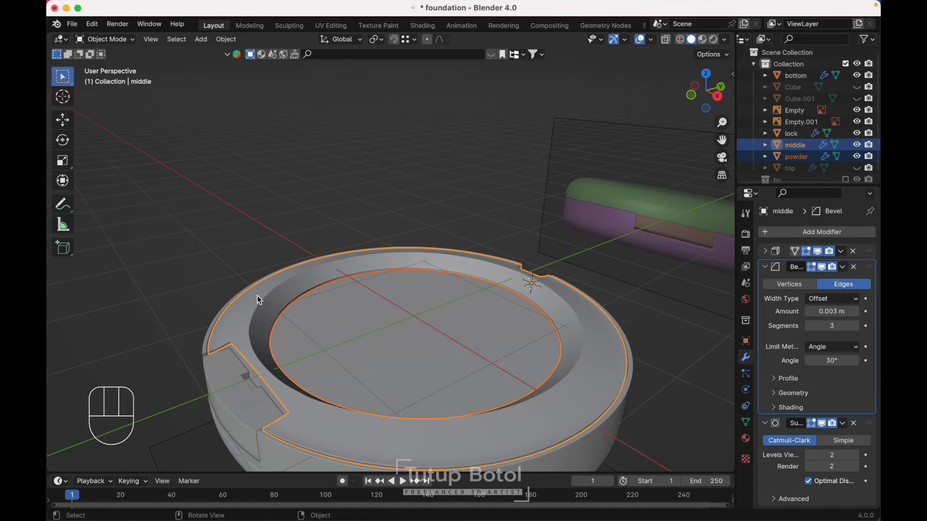
key(ctrl+p)
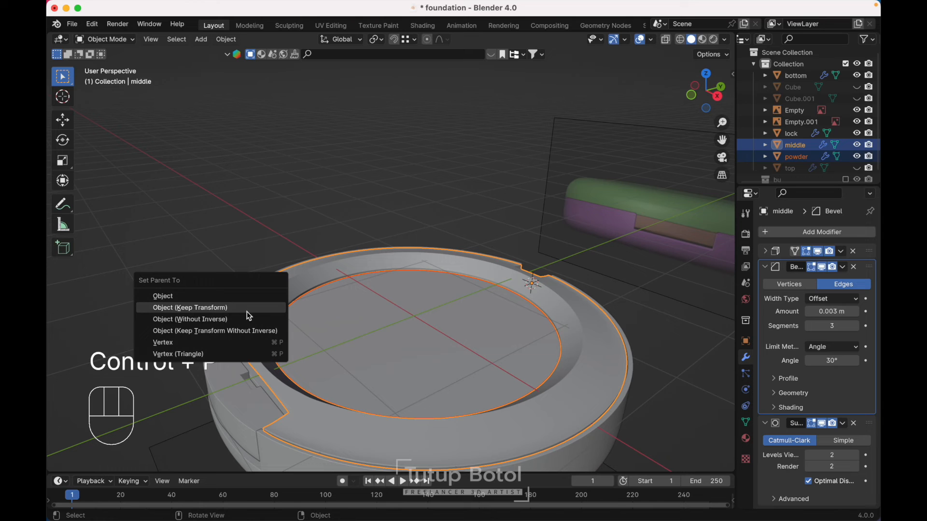
click(247, 310)
click(297, 268)
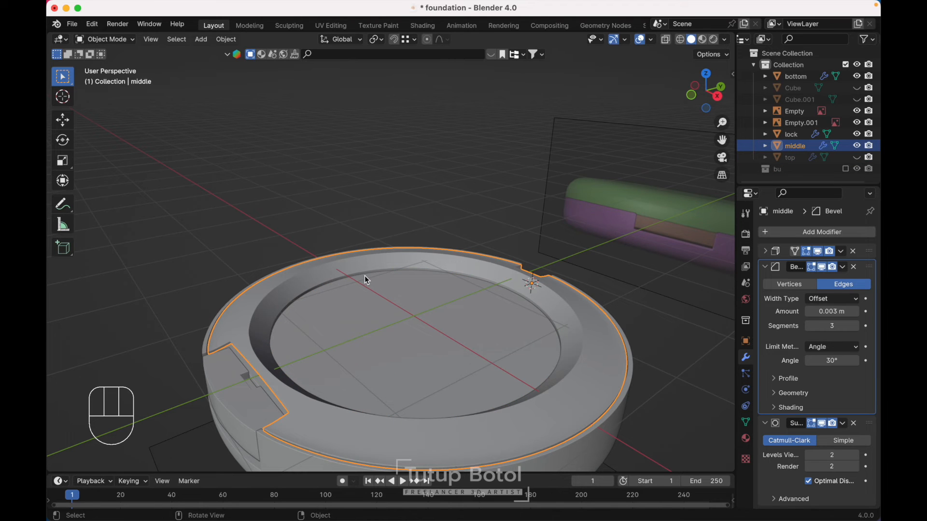
- Test-rotate the middle with its parented powder about the hinge, and undo the rotation
key(grave)
middle_drag(630, 272, 627, 266)
key(grave)
key(r)
click(672, 285)
middle_drag(673, 285, 673, 285)
key(ctrl+z)
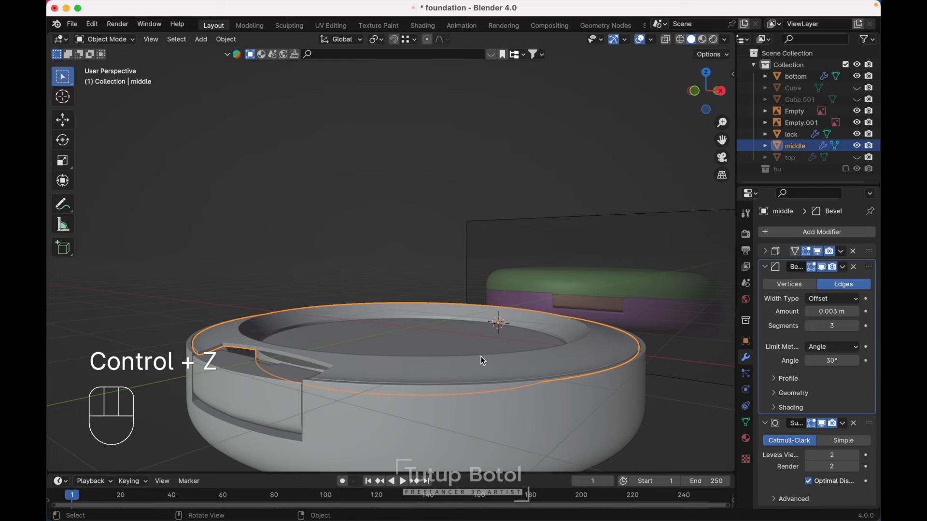
- Hide the middle and the powder, and make the top visible and selected
key(h)
click(422, 353)
key(h)
middle_drag(424, 356, 424, 356)
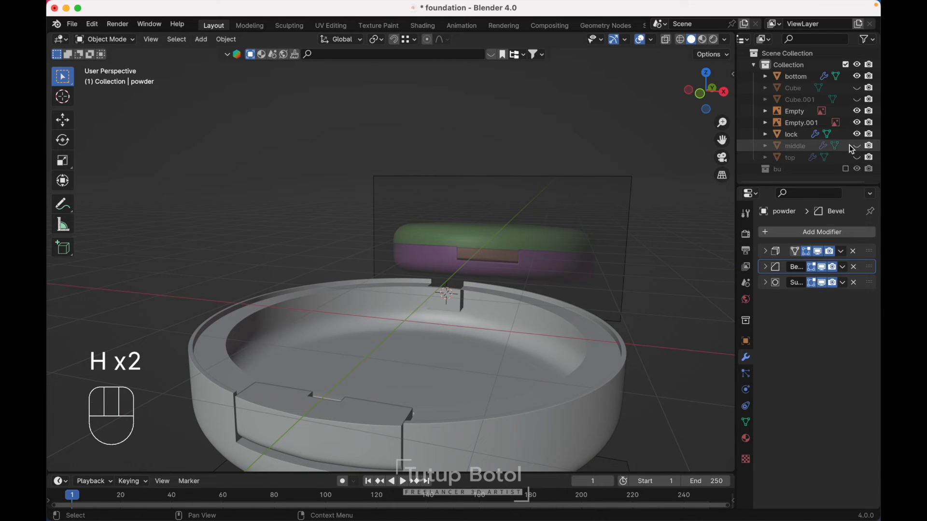
click(857, 156)
click(435, 332)
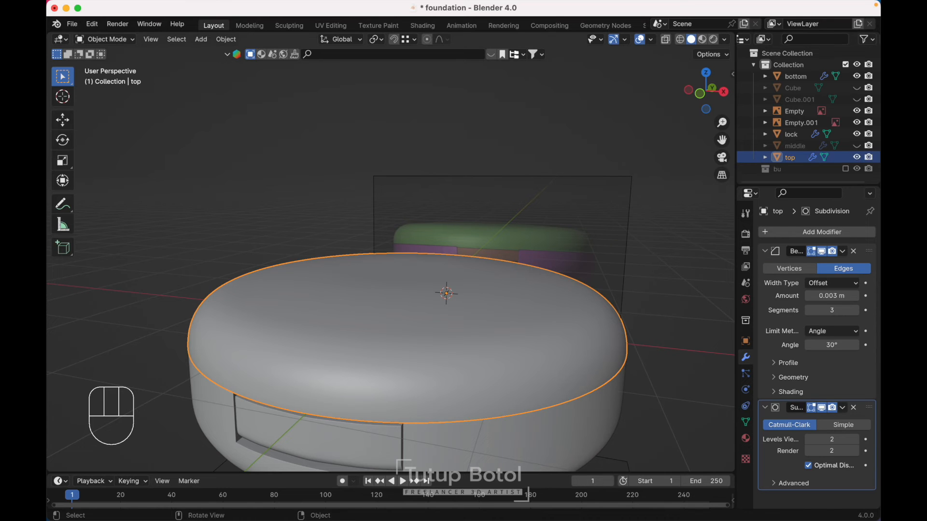
- Isolate the top in Edit Mode and select the floor faces of the recess on its underside
key(slash)
middle_drag(438, 335, 409, 330)
key(Tab)
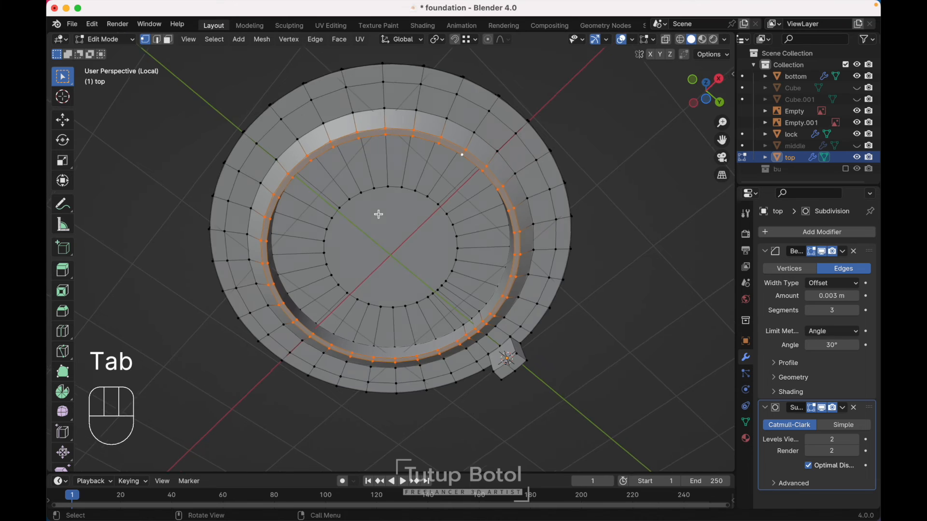
middle_drag(379, 213, 379, 214)
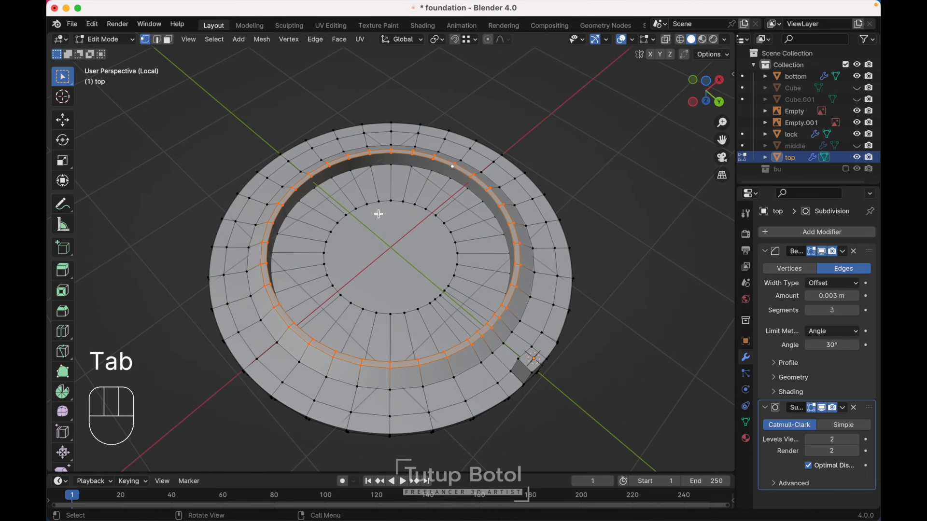
alt+click(339, 174)
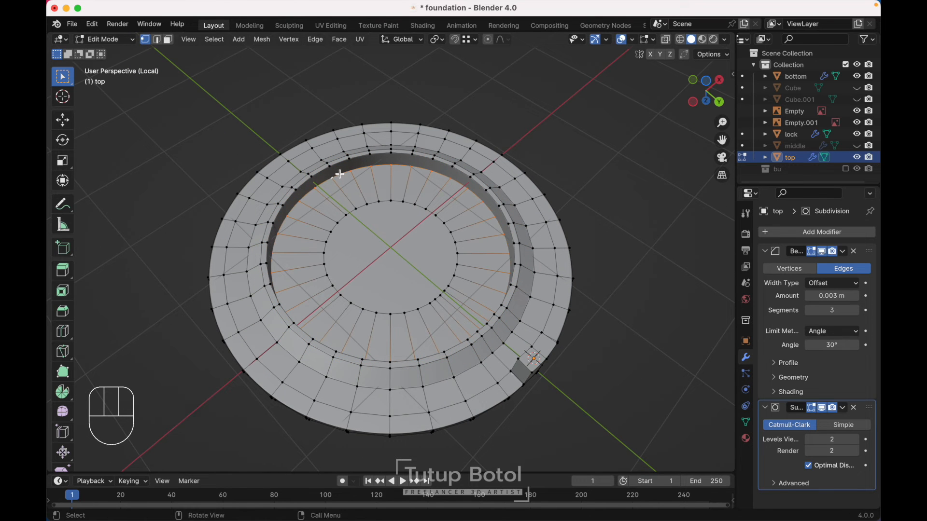
alt+shift+click(361, 207)
middle_drag(362, 207, 372, 217)
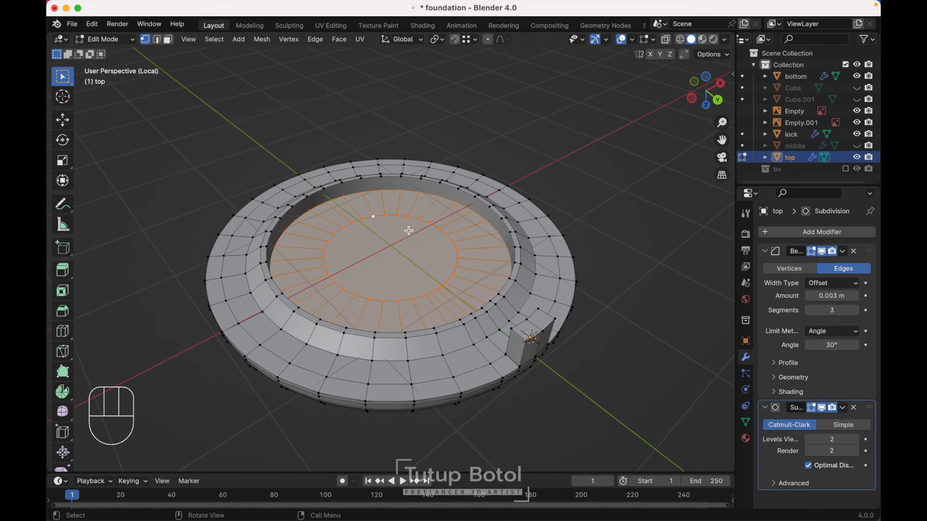
- Duplicate the top's recess floor faces in place, separate them into a new object, and return to Object Mode
key(shift+d)
key(Escape)
key(p)
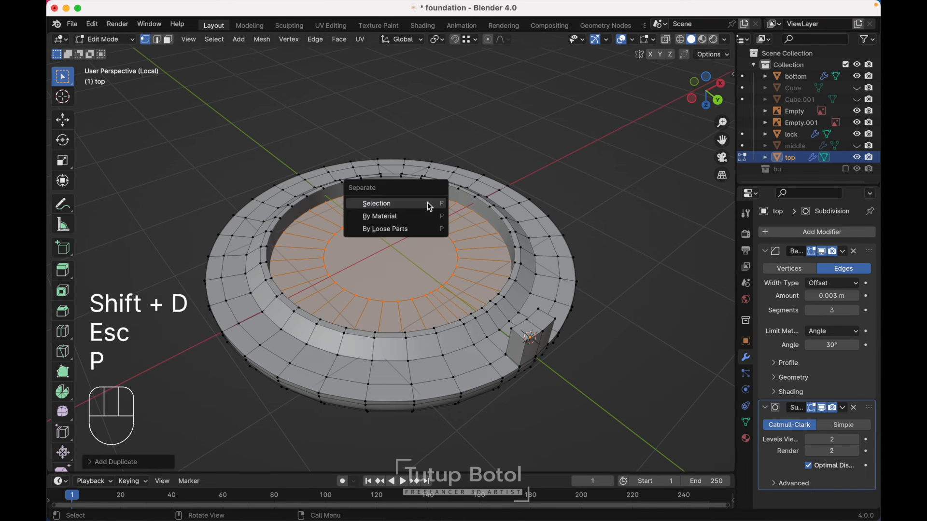
click(428, 204)
key(Tab)
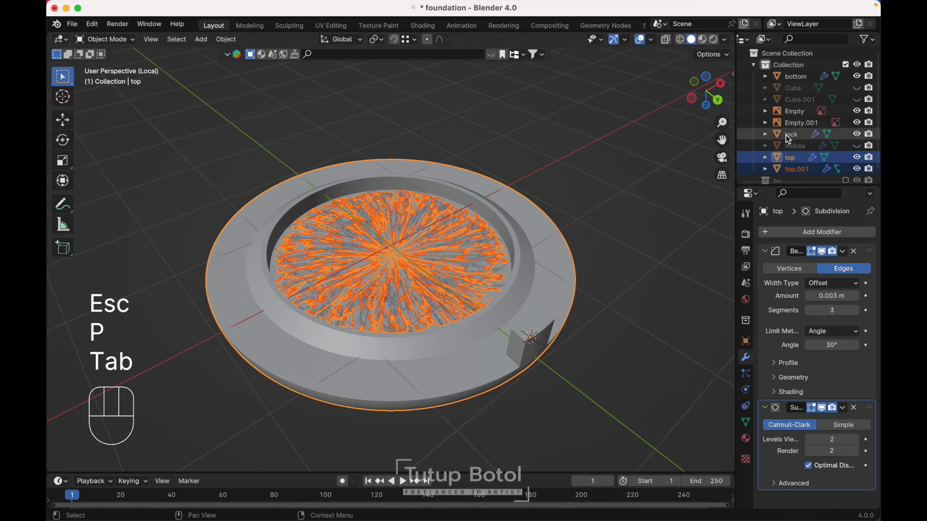
- Rename the disc separated from the top as mirror and lower it slightly along Z off the recess floor
double_click(795, 170)
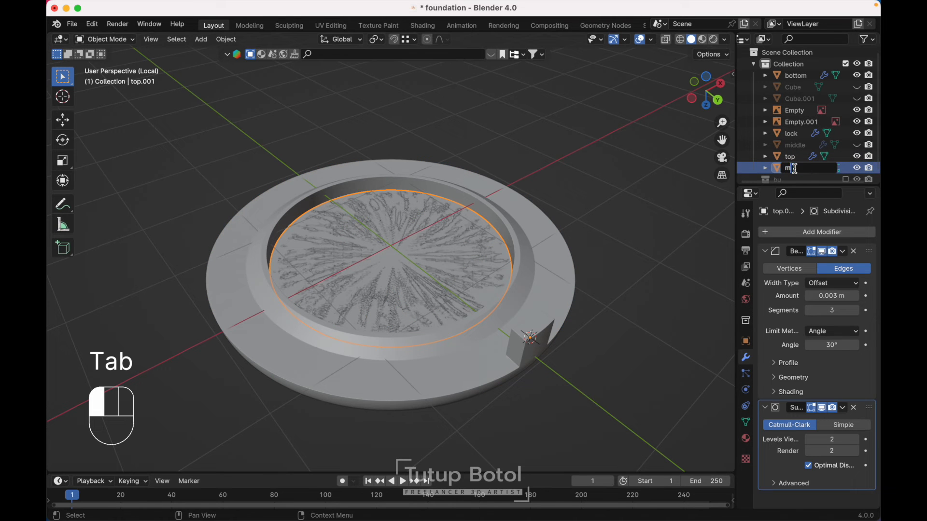
text(mirror)
key(Return)
key(g)
key(z)
key(shift)
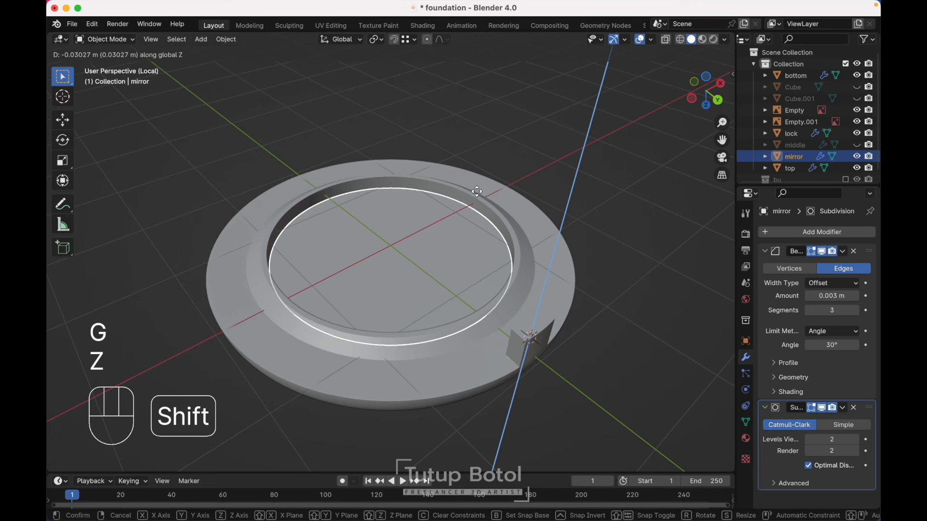
click(473, 165)
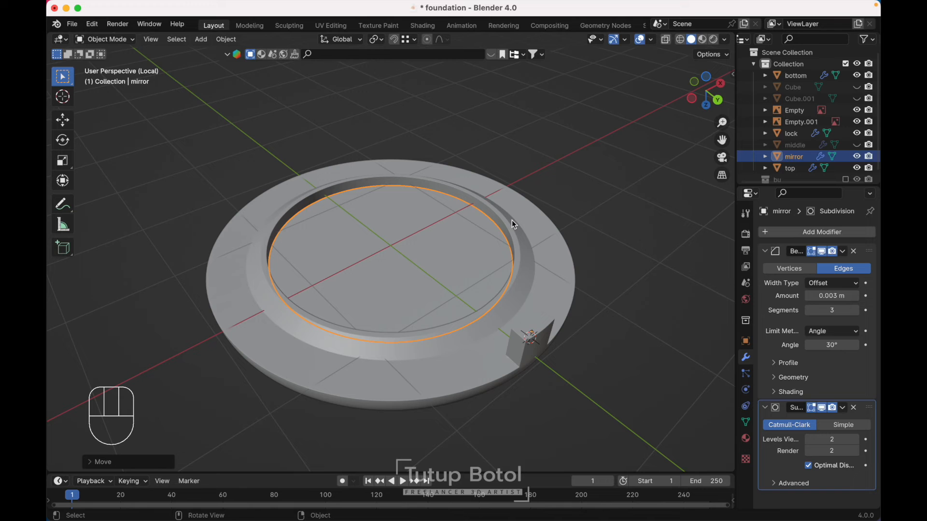
- Parent the mirror to the top, deselect everything, and leave local view
shift+click(546, 225)
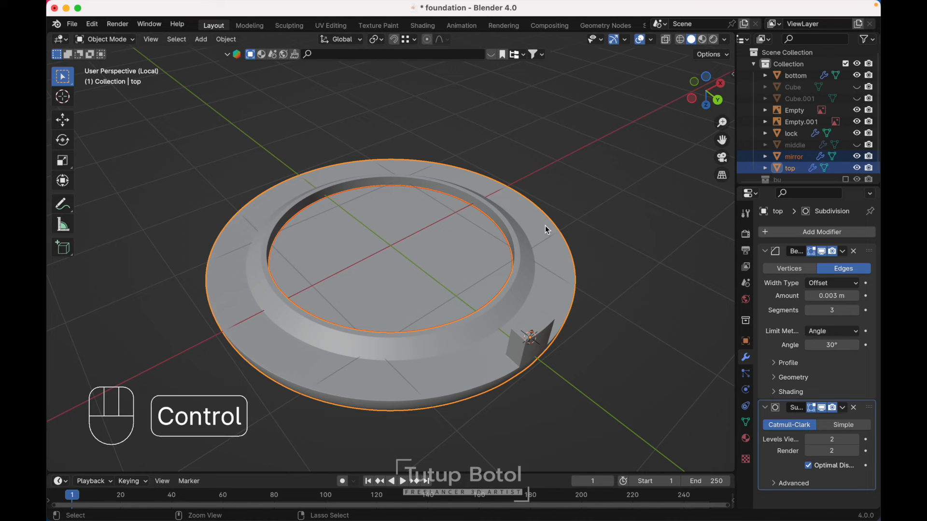
key(ctrl+p)
click(546, 225)
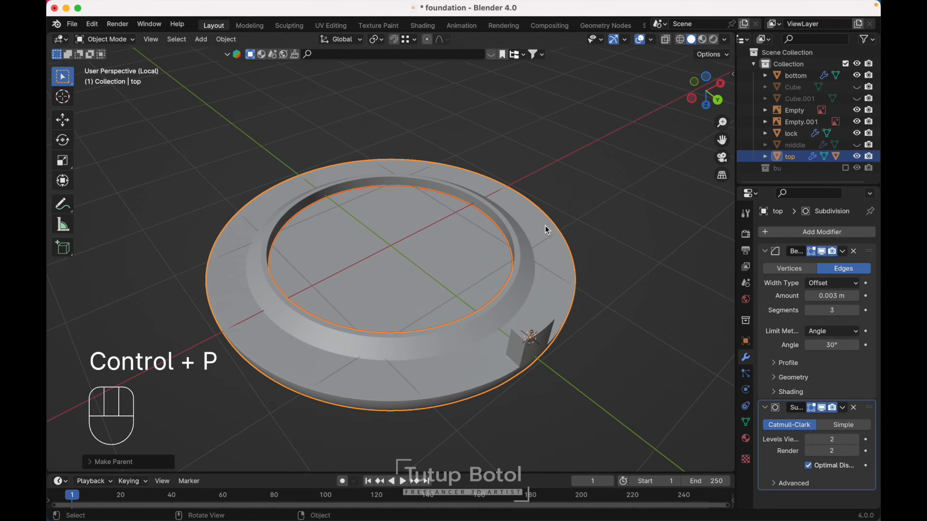
key(KP_1)
click(467, 136)
key(KP_Divide)
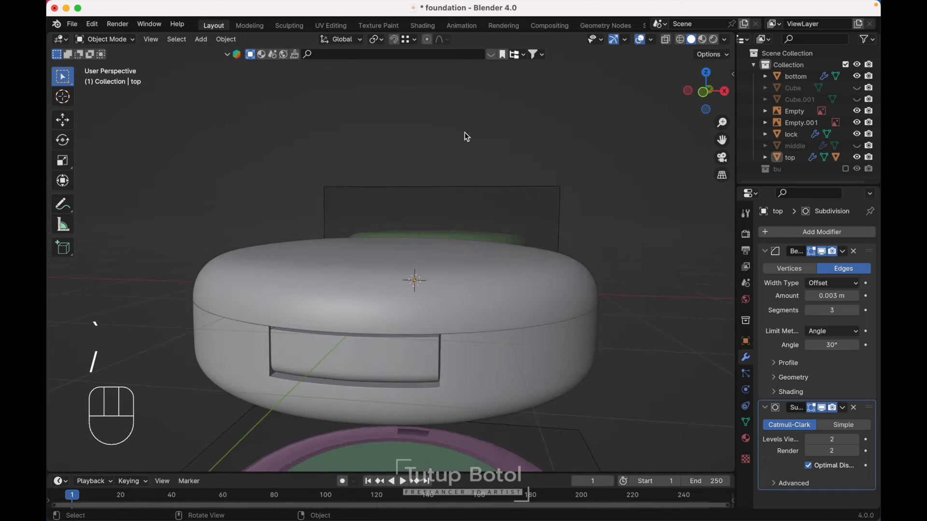
- Hide the top and unhide the middle and Cube.001
scroll(464, 133, down, 5)
scroll(464, 133, up, 10)
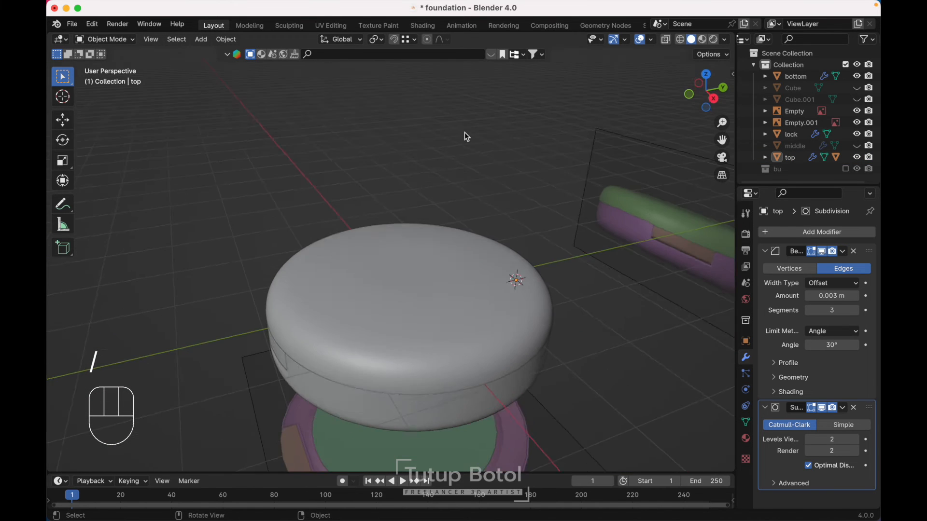
click(383, 318)
scroll(364, 318, down, 4)
key(h)
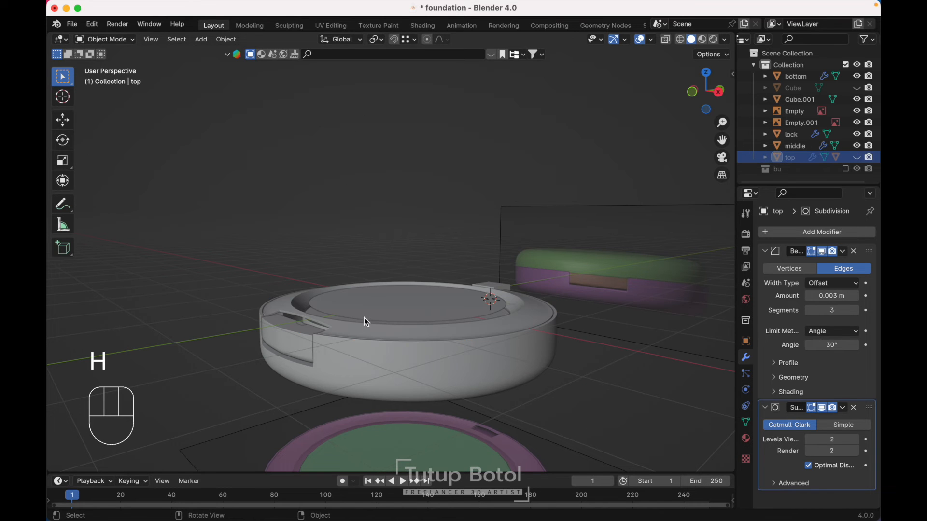
- Hide the mirror disc that remains over the compact's middle
click(371, 314)
key(h)
scroll(372, 313, up, 5)
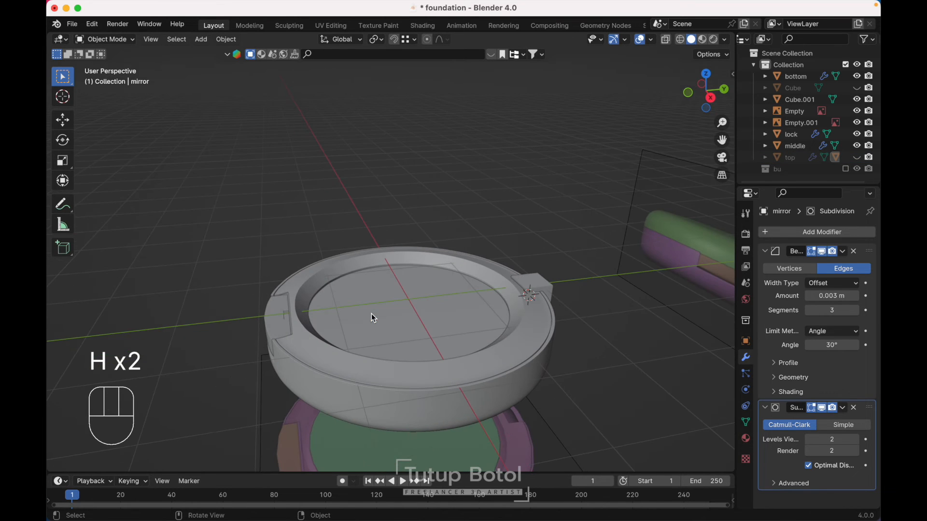
- Duplicate the powder disc in place, strip the copy's modifiers down to Subdivision only, and isolate it in local view
click(374, 319)
key(g)
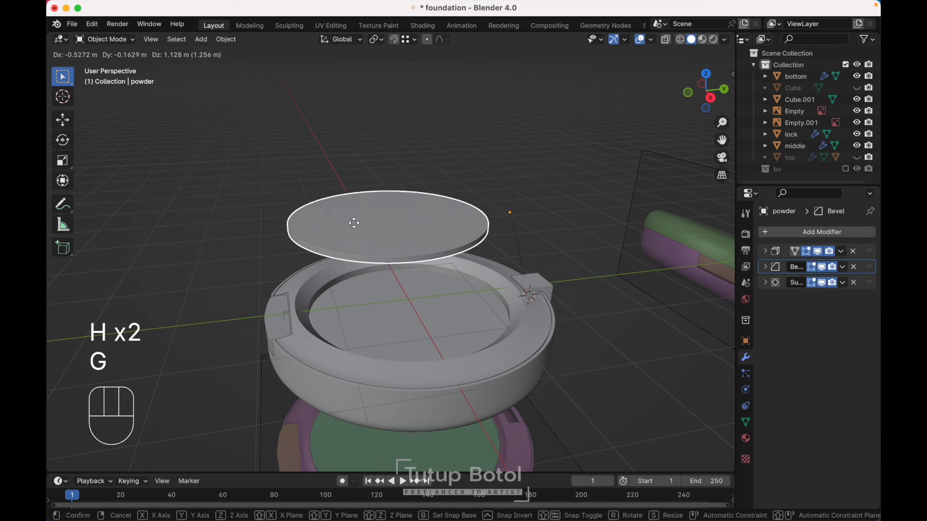
key(Escape)
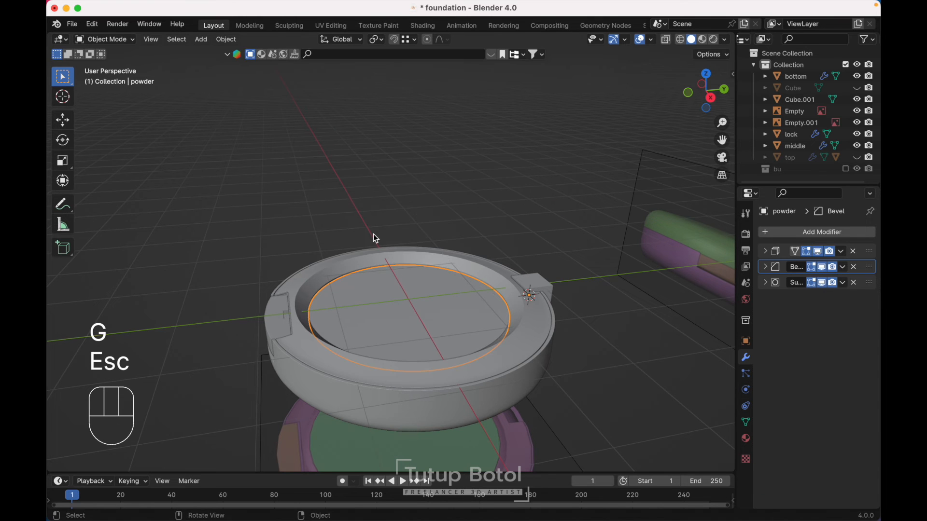
key(shift+d)
key(Escape)
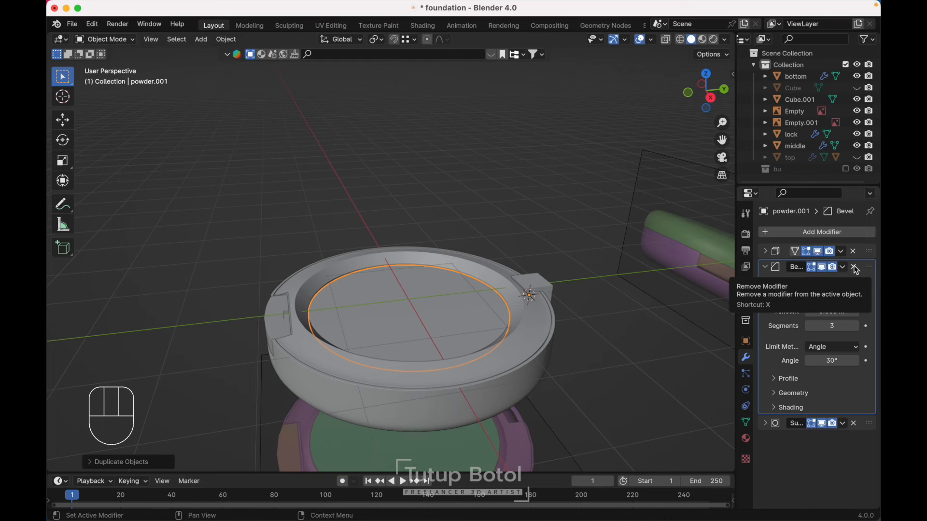
click(855, 268)
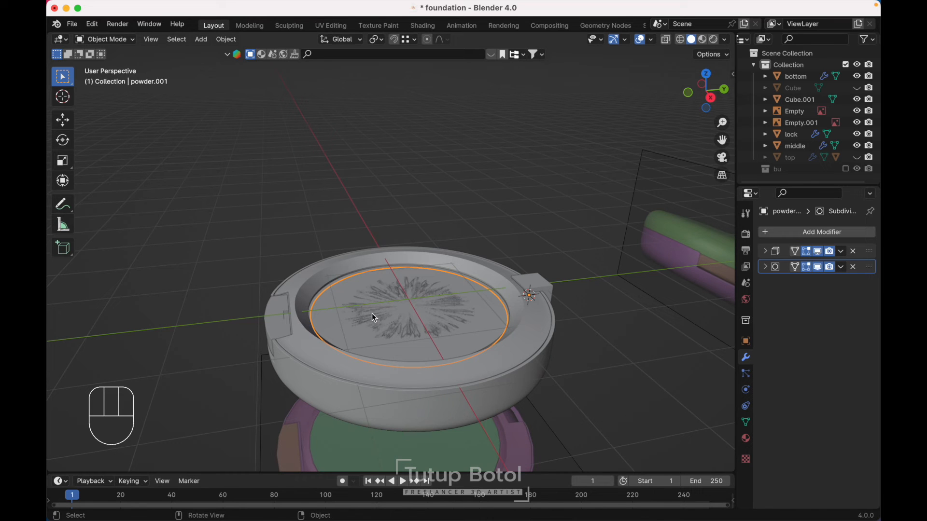
key(KP_Divide)
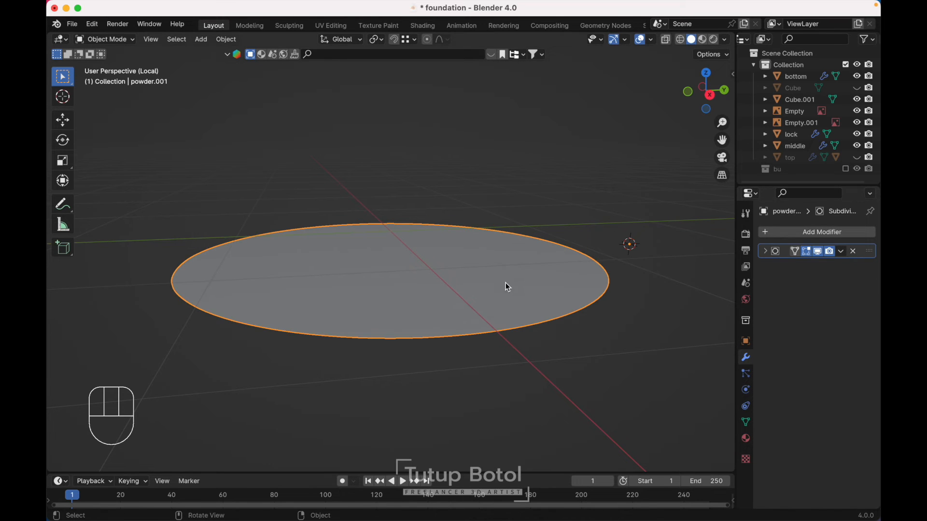
- Extrude the whole copied disc up about 0.28 m along Z, return to Object Mode, and leave local view
key(Tab)
mouse_move(492, 158)
middle_down()
mouse_move(492, 145)
mouse_move(491, 167)
middle_up()
key(a)
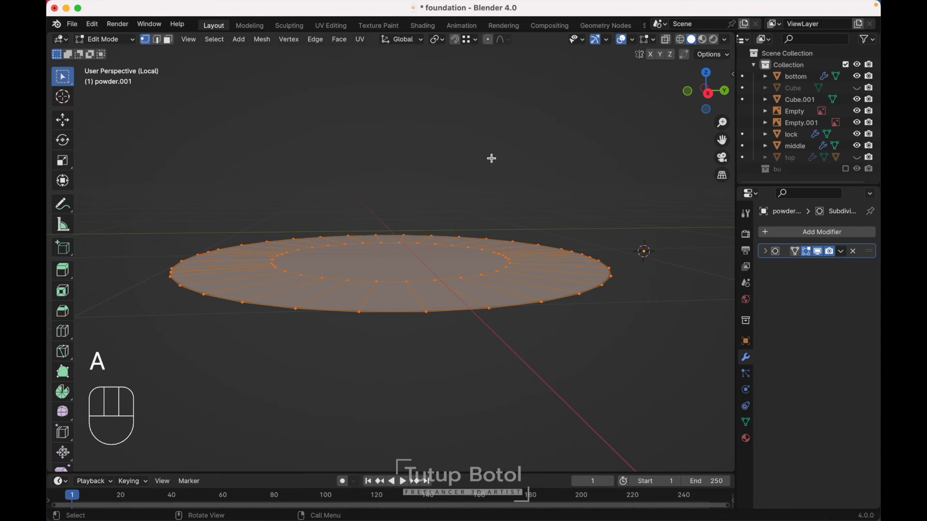
key(e)
key(z)
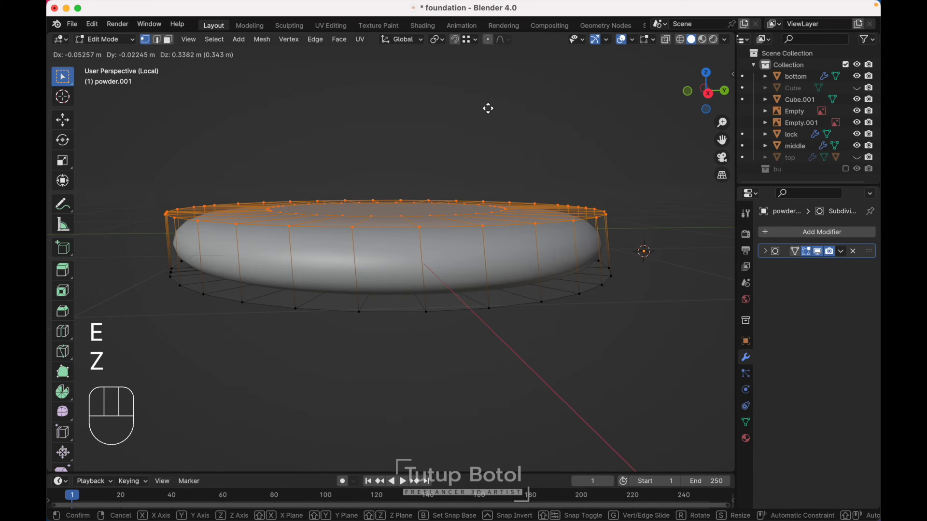
key(z)
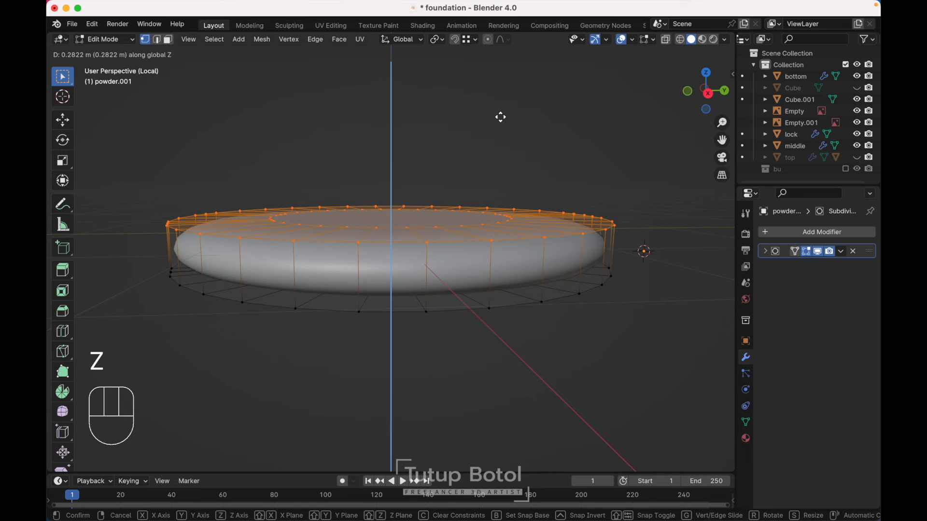
click(500, 117)
key(Tab)
scroll(464, 185, down, 10)
scroll(462, 184, up, 15)
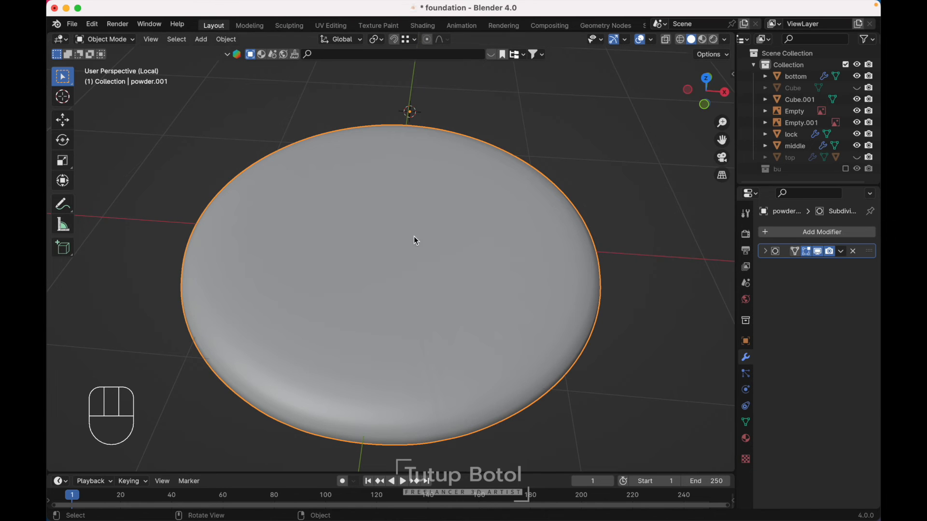
scroll(414, 236, down, 10)
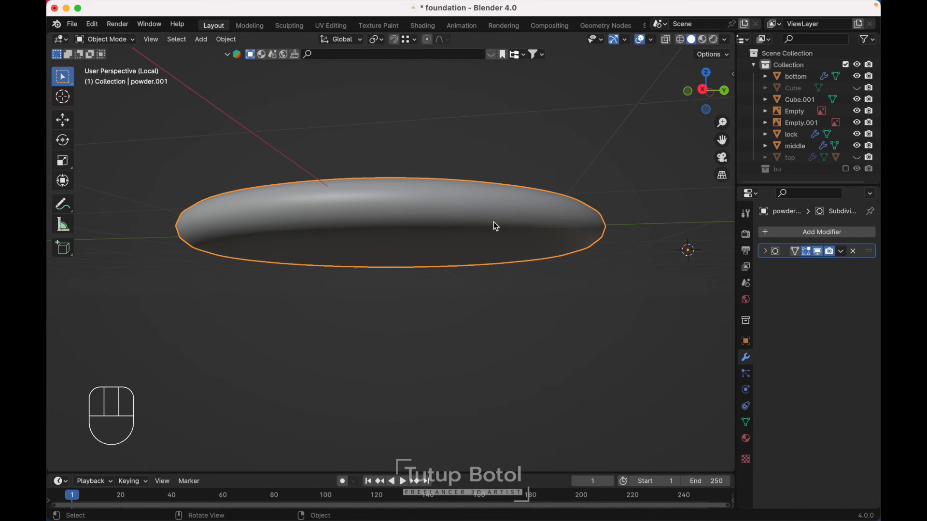
scroll(493, 222, up, 5)
key(slash)
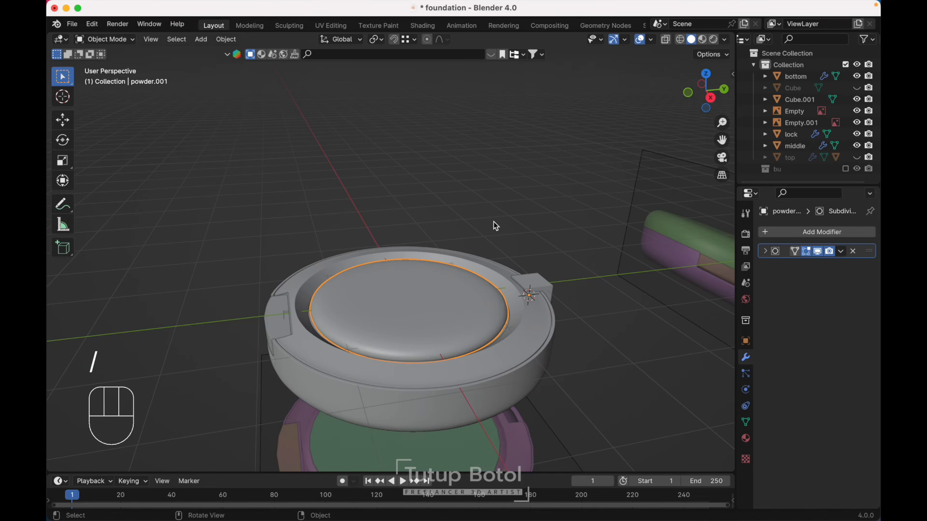
- Hide the middle and the original powder disc to expose the bottom's recess
click(528, 337)
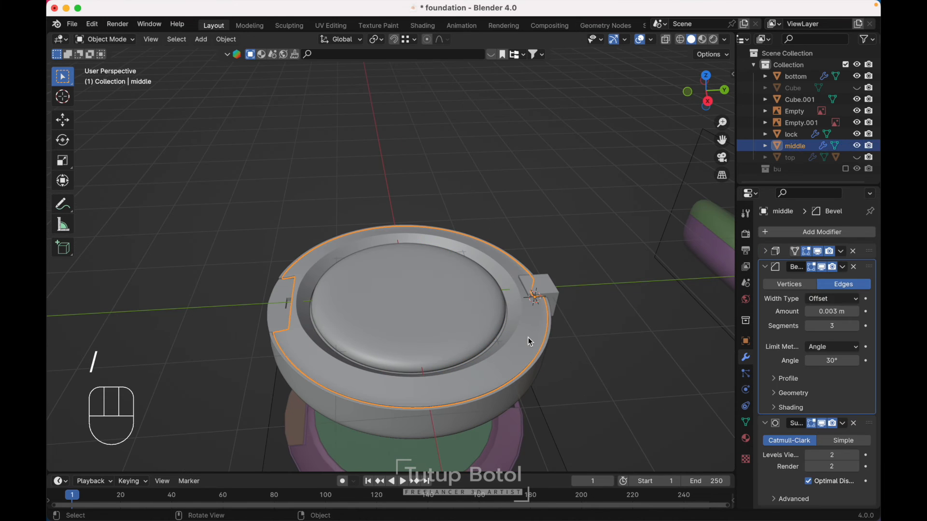
key(h)
middle_drag(528, 337, 507, 340)
click(386, 357)
key(h)
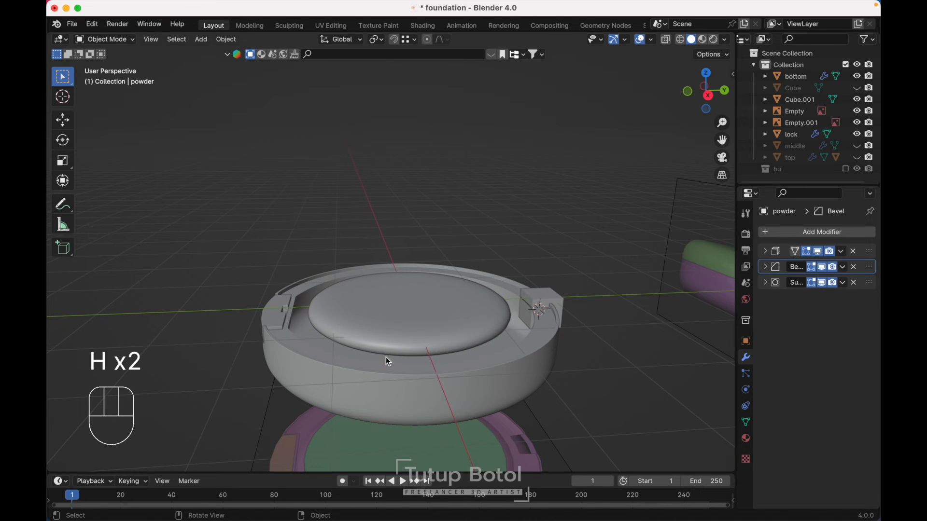
- Lower the thick powder copy about 0.18 m along Z into the bottom's recess
click(369, 330)
middle_drag(371, 334, 369, 334)
key(g)
key(z)
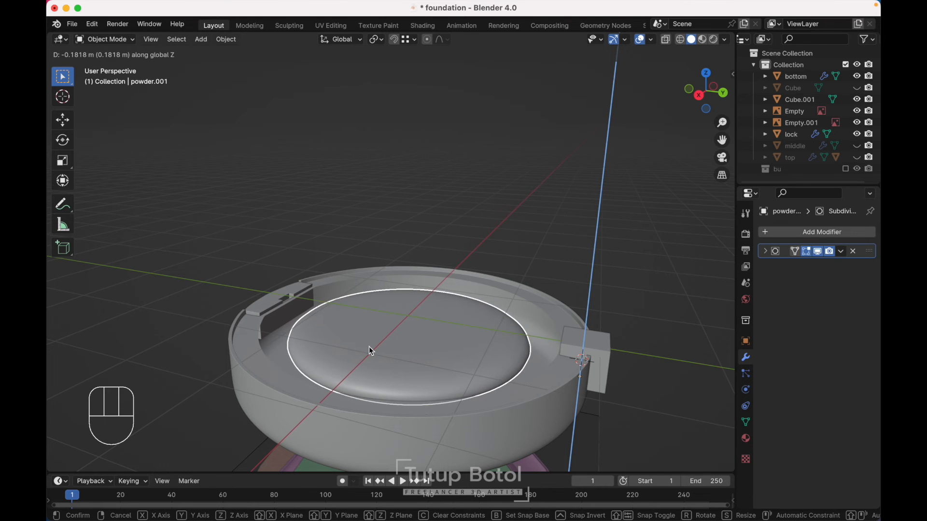
click(370, 345)
- Parent the thick powder copy to the bottom, then deselect everything
middle_drag(473, 308, 412, 226)
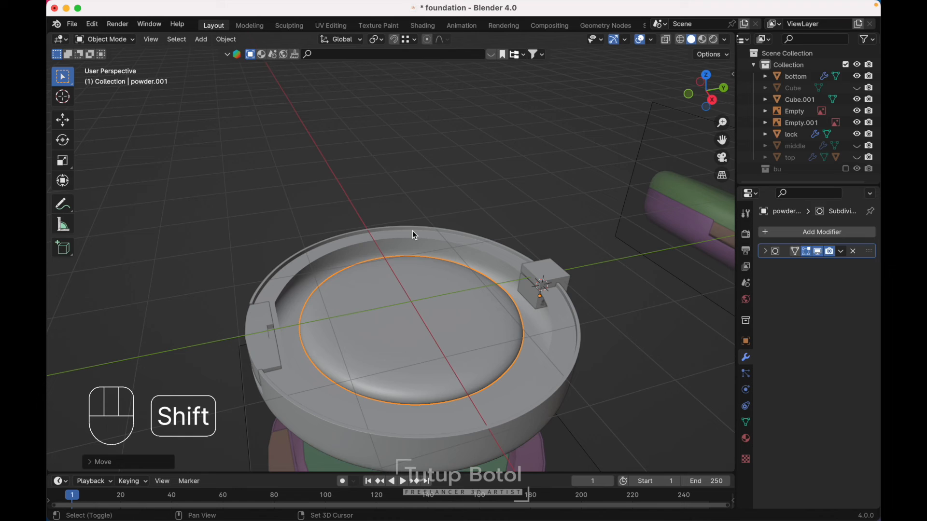
shift+click(412, 231)
key(ctrl+p)
click(412, 232)
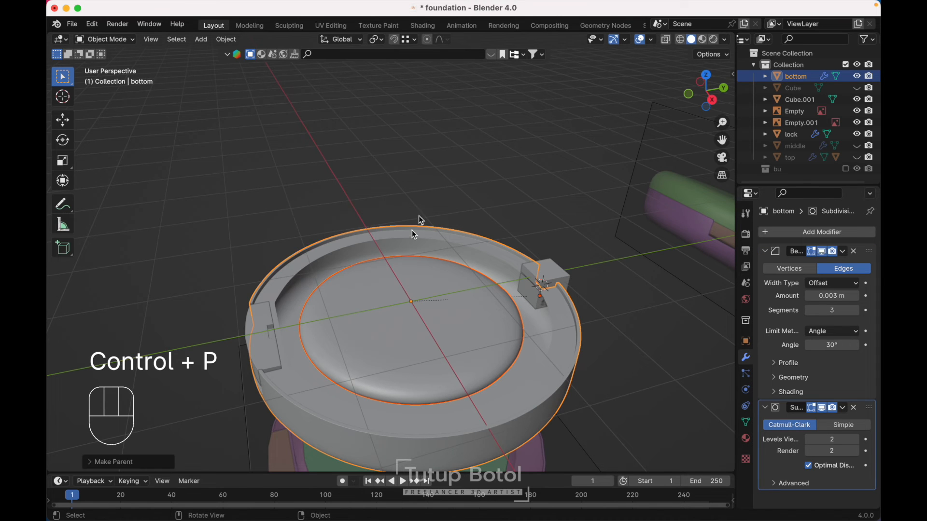
click(447, 178)
- Unhide all hidden objects and delete the leftover Cube beside the case
middle_drag(447, 178, 448, 183)
key(alt+h)
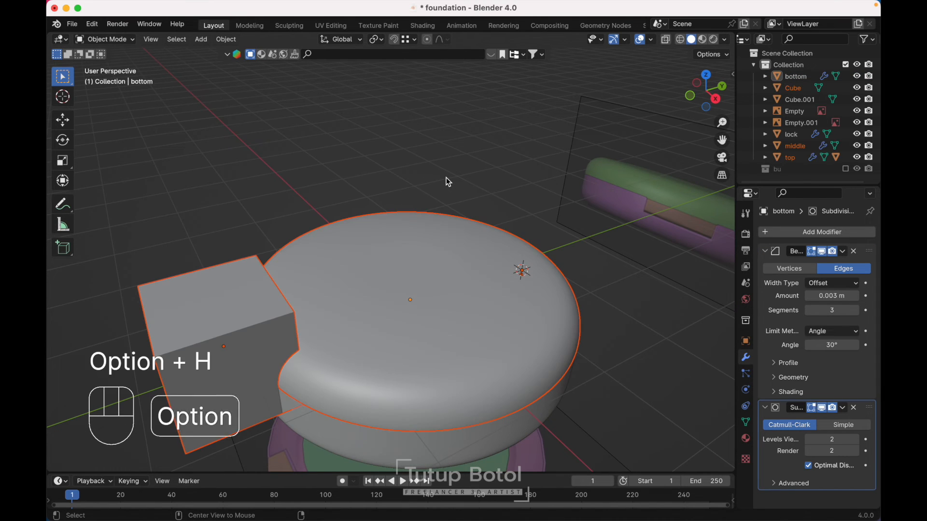
click(219, 320)
middle_drag(218, 320, 218, 320)
key(x)
click(215, 315)
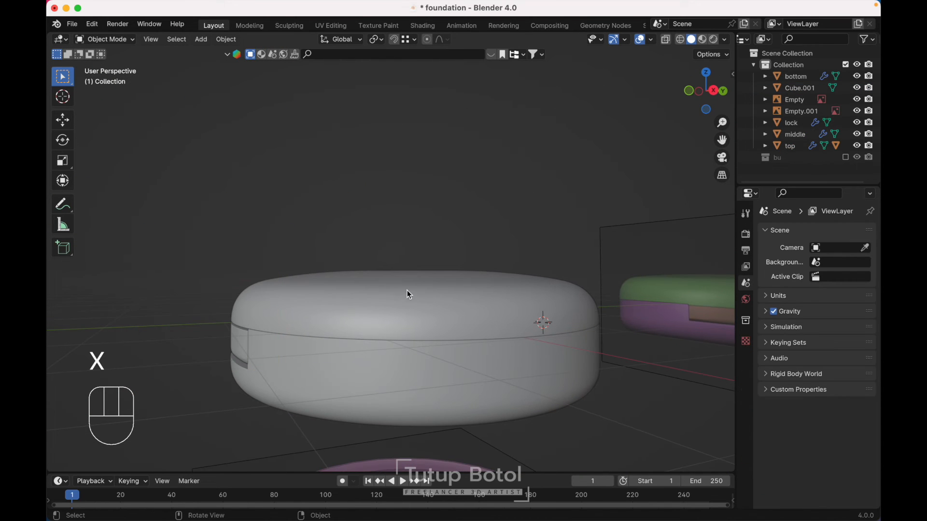
- Rotate the top open about 79° around its hinge in the right side view
click(406, 291)
key(grave)
click(524, 266)
key(r)
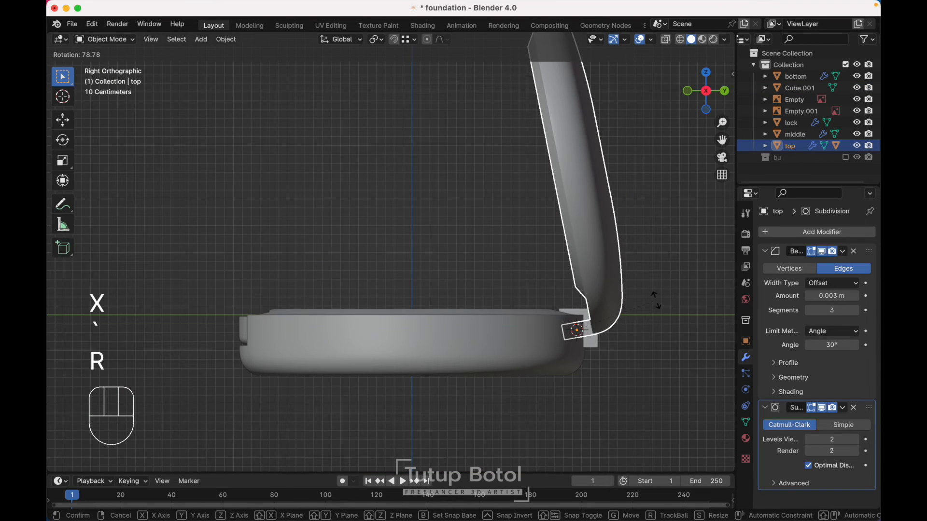
click(658, 306)
middle_drag(658, 306, 658, 308)
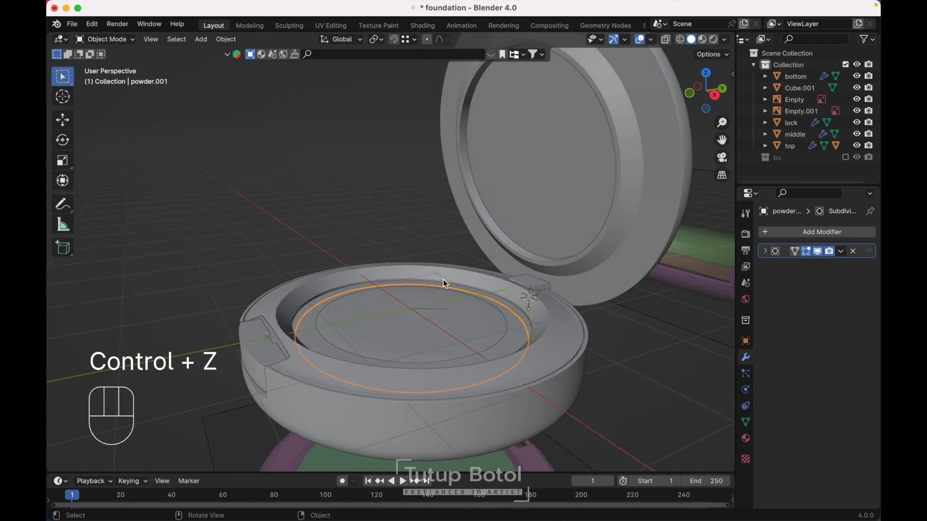
- Try scaling the thick powder copy inside the bottom, constraining the scale to the Z axis
middle_drag(445, 284, 444, 280)
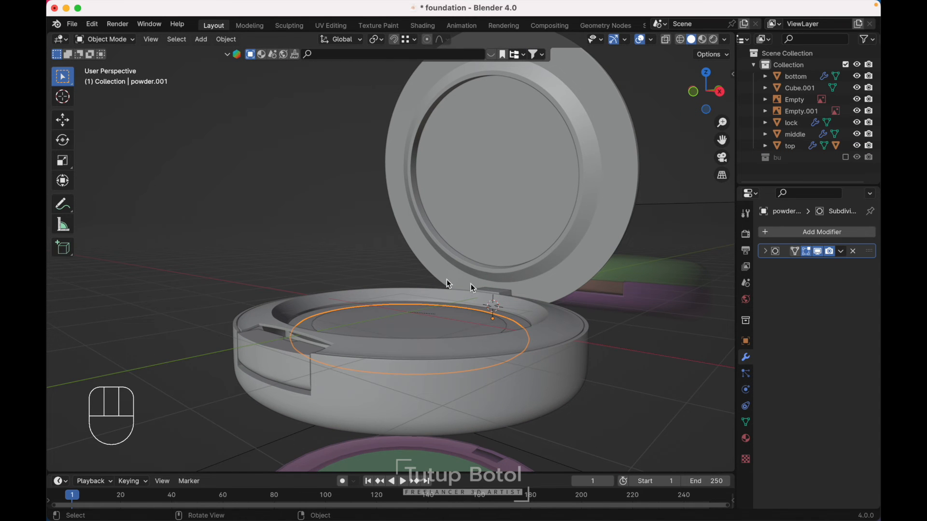
key(s)
key(Escape)
middle_drag(510, 299, 563, 277)
key(s)
key(Escape)
key(s)
key(z)
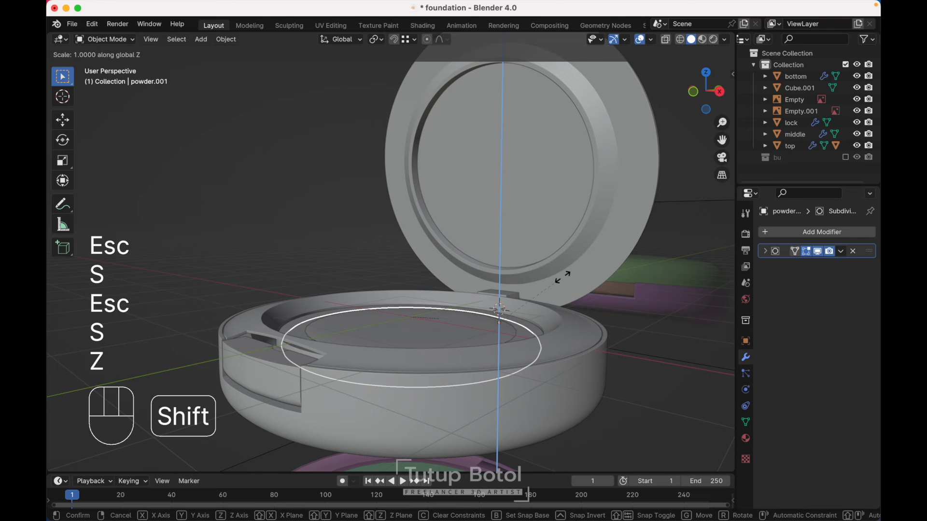
click(435, 354)
middle_drag(434, 355, 401, 360)
- Rotate the middle partly open around its hinge in the right side view
click(572, 363)
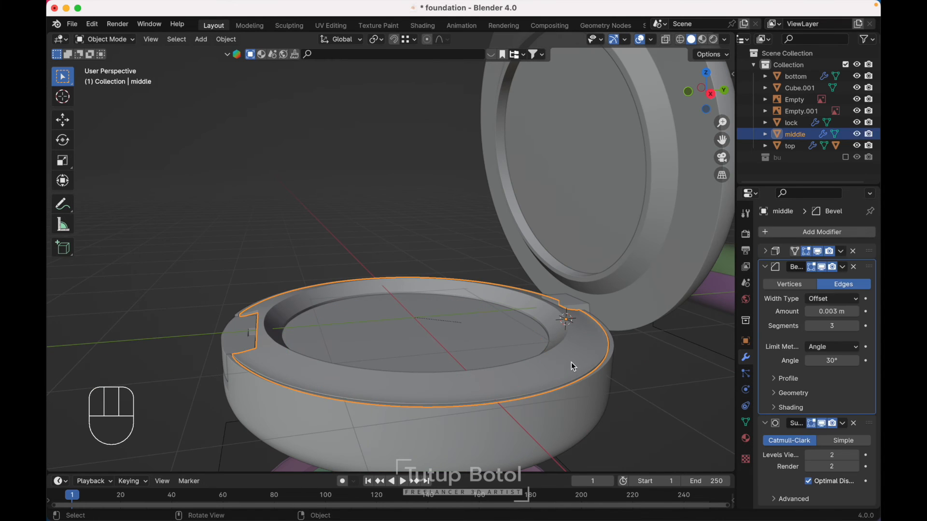
key(KP_3)
key(r)
click(622, 328)
middle_drag(623, 329, 623, 328)
- Deselect everything and examine the opened case from the front and other angles
key(KP_1)
middle_drag(487, 203, 488, 202)
key(grave)
click(381, 131)
scroll(380, 129, down, 3)
click(528, 156)
middle_drag(528, 156, 528, 161)
key(grave)
click(477, 102)
- Set the render engine to Cycles and lower the Max Samples for final renders
click(745, 234)
click(821, 233)
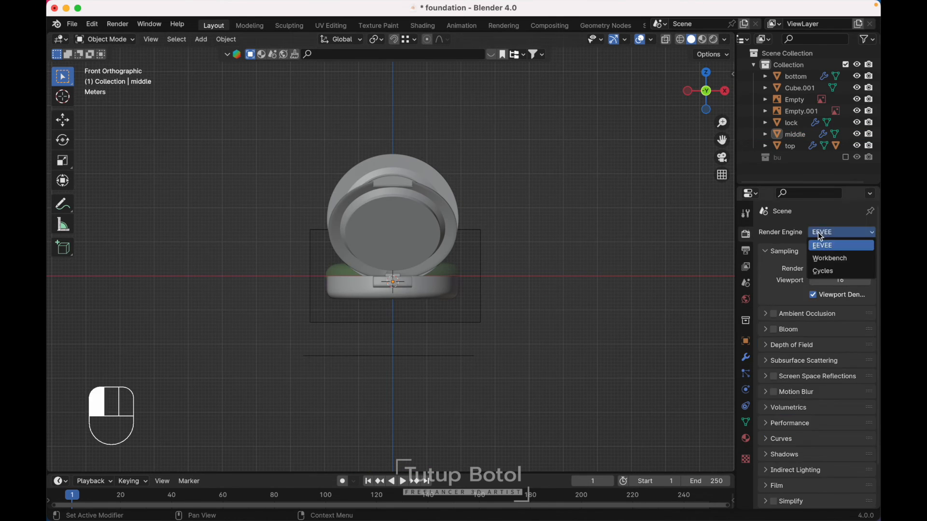
click(824, 272)
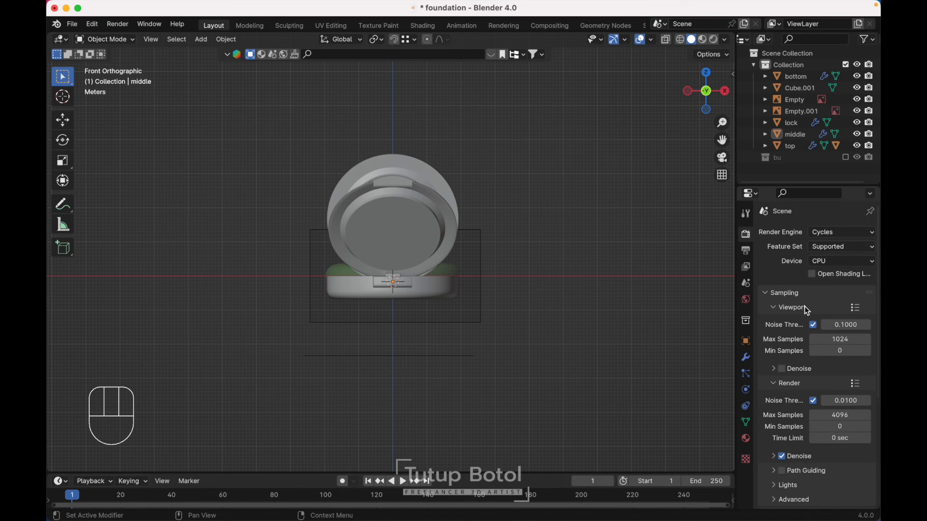
scroll(806, 309, down, 6)
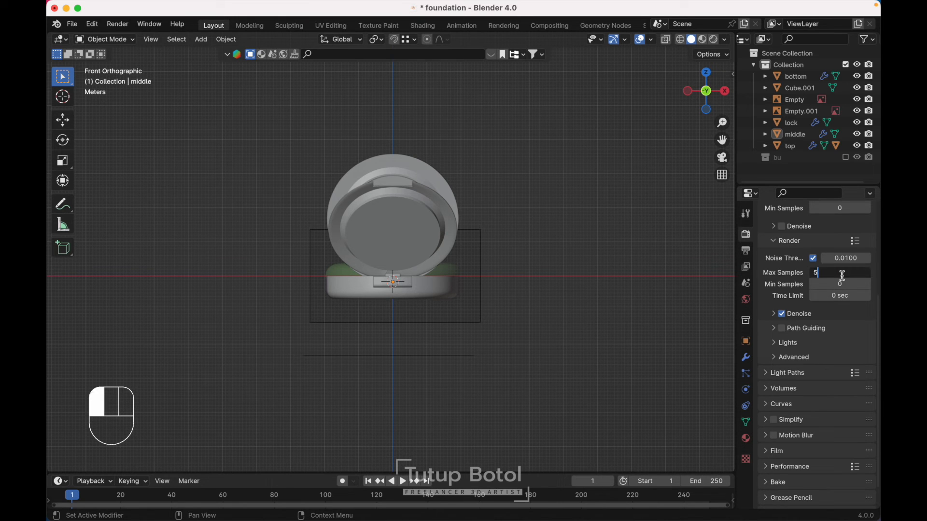
scroll(842, 276, down, 1)
- Set the color management view transform to Filmic and its look to High Contrast
scroll(825, 408, down, 5)
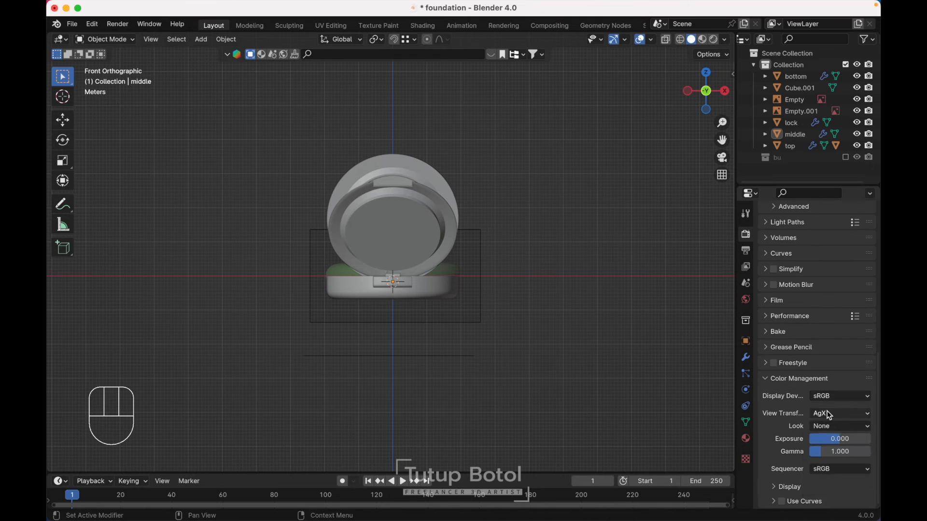
click(822, 414)
click(827, 452)
click(840, 427)
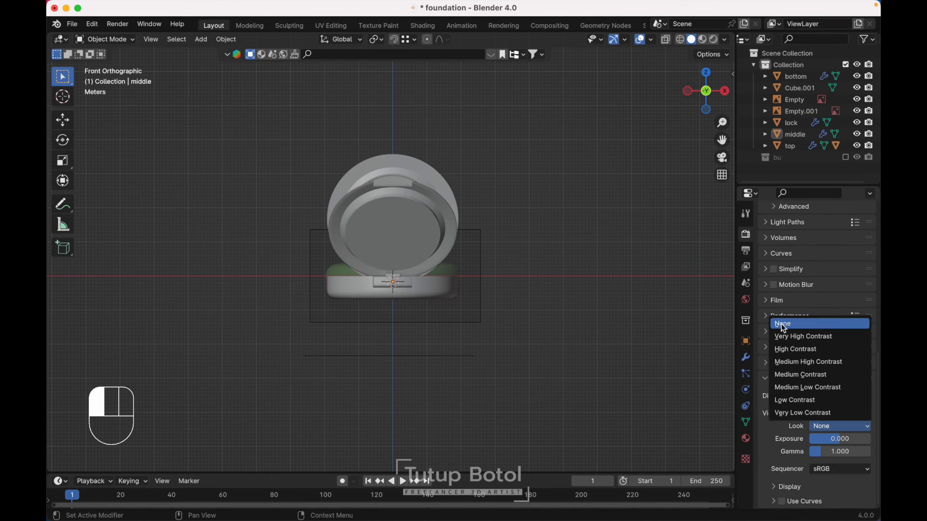
click(795, 352)
- Split the 3D viewport in two, enlarge and split the timeline area, and make its halves a UV Editor and a Shader Editor
drag(49, 35, 293, 58)
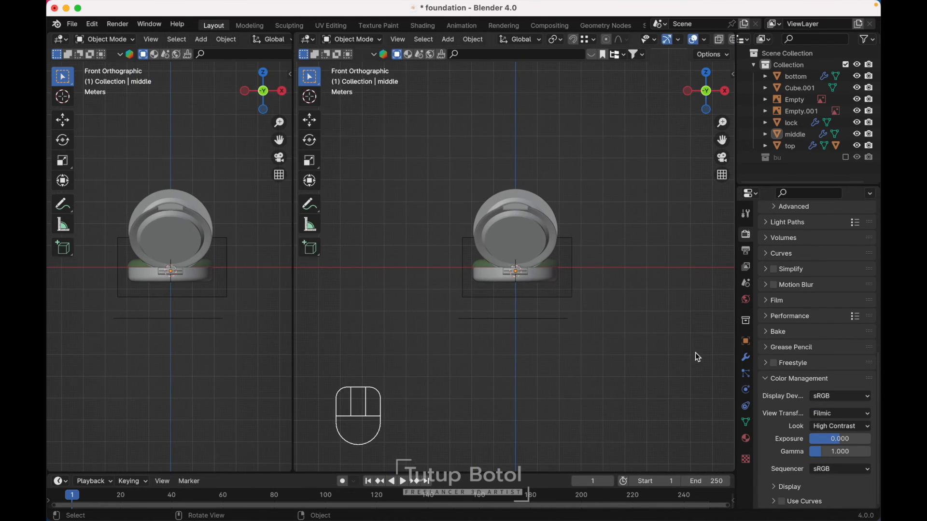
drag(724, 474, 682, 347)
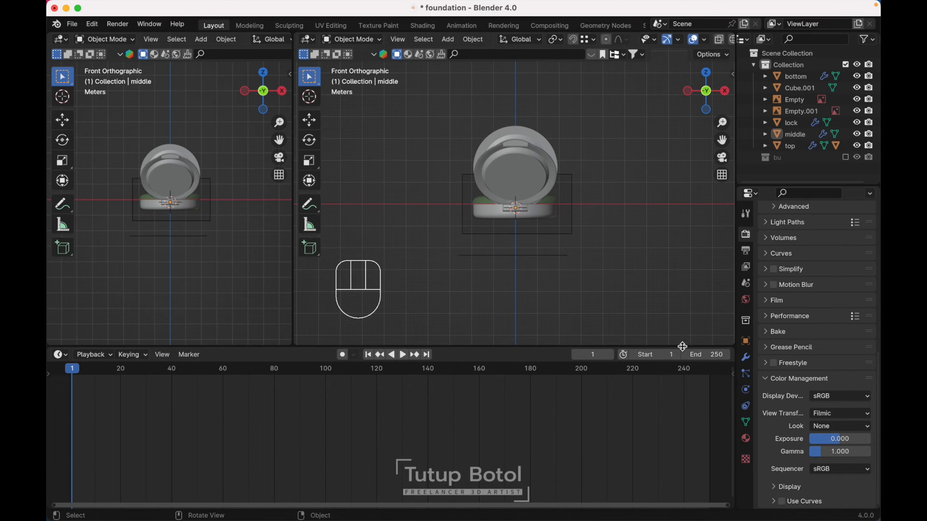
drag(50, 349, 248, 360)
click(60, 354)
click(94, 412)
click(264, 355)
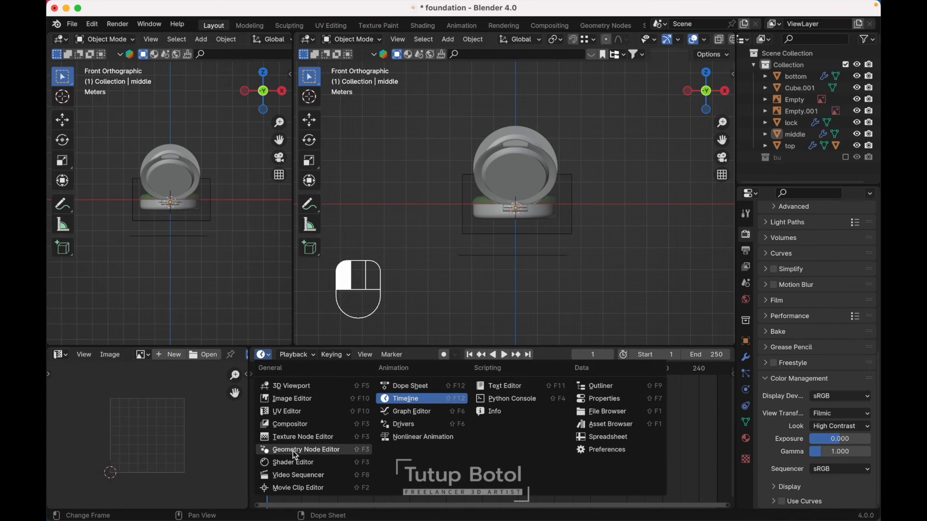
click(290, 458)
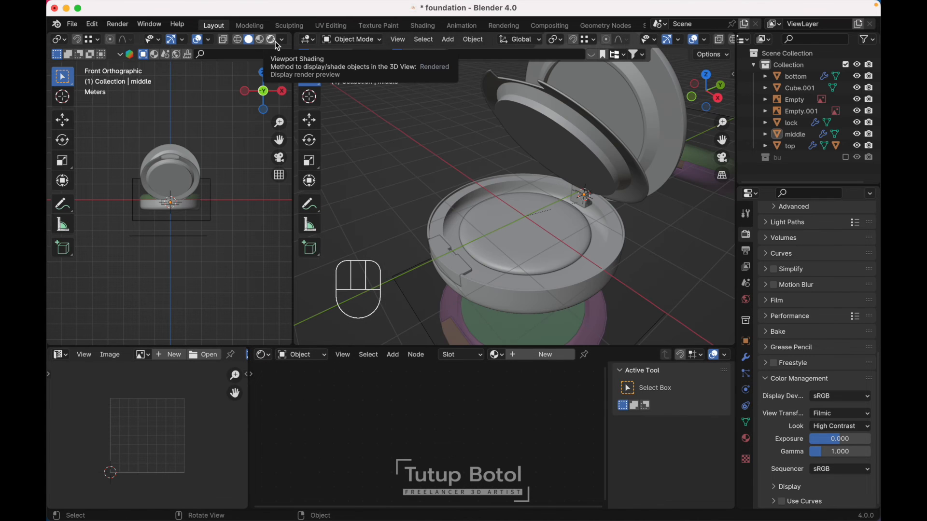
- Switch the smaller 3D viewport to Rendered shading with Scene Lights and Scene World turned off
click(271, 39)
click(283, 40)
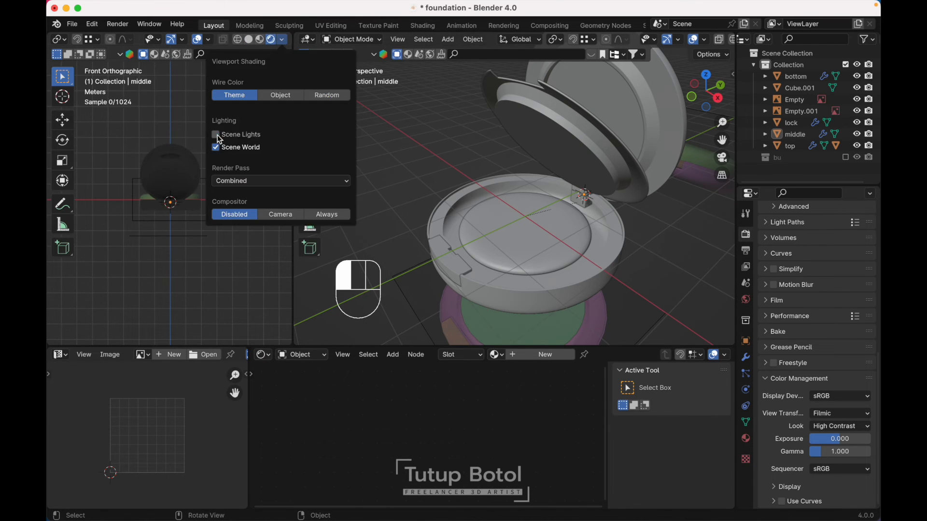
click(216, 148)
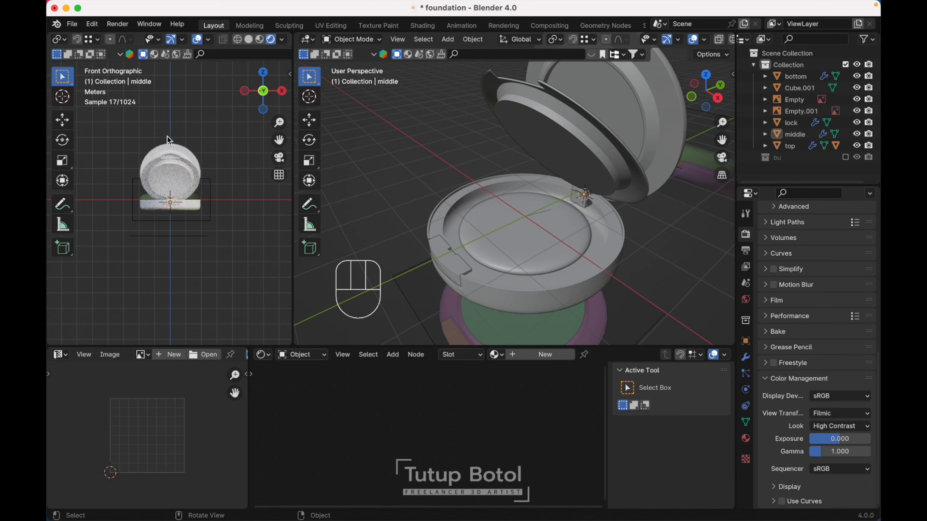
- Hide the overlays in the rendered viewport
scroll(169, 140, up, 5)
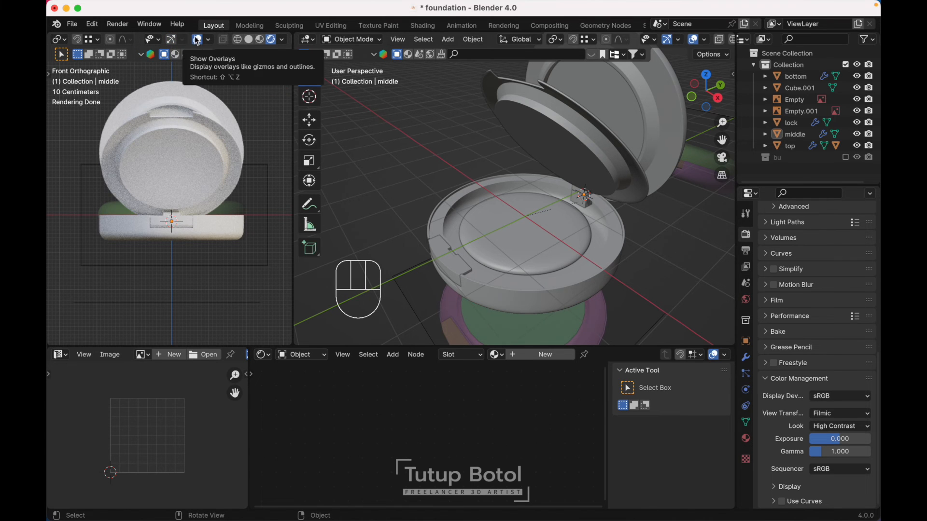
click(197, 39)
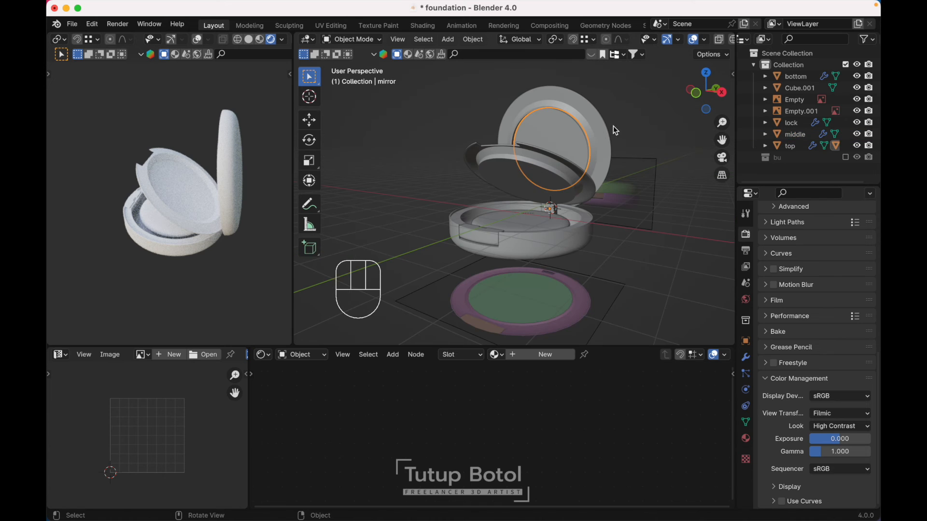
- Create a new material named black on the top lid
click(613, 126)
click(593, 141)
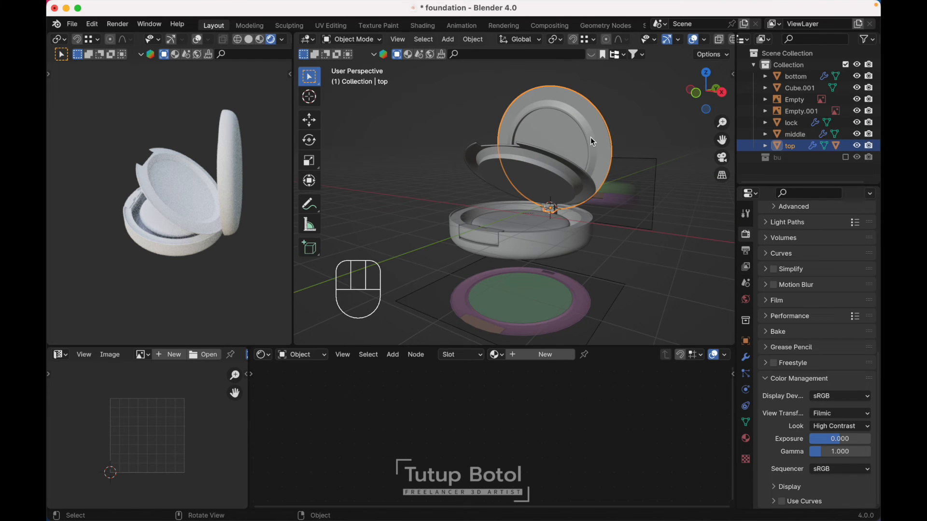
click(514, 357)
click(581, 354)
text(blac)
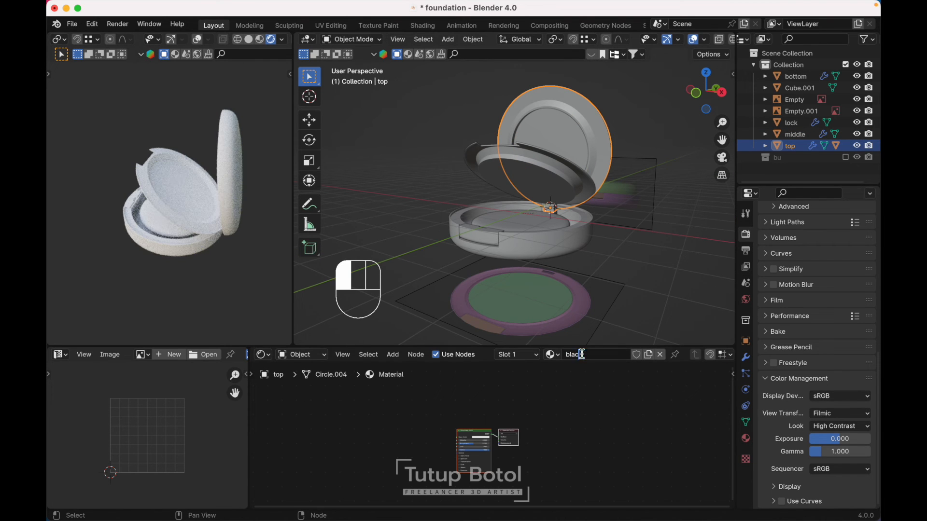
text(k)
key(Return)
- Give the black material a near-black base color and a roughness of 0.1
scroll(541, 387, up, 5)
click(471, 423)
drag(526, 359, 526, 380)
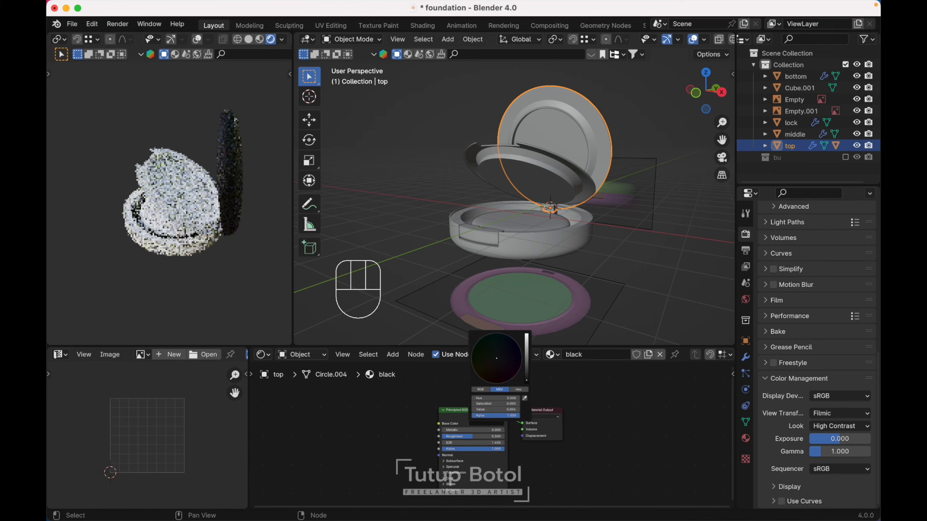
scroll(470, 436, up, 3)
drag(455, 435, 409, 436)
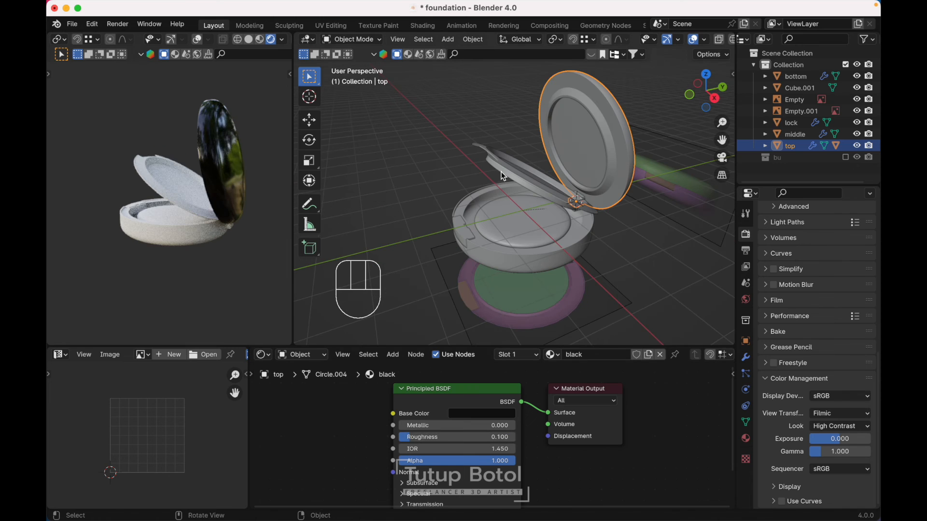
- Link the top lid's black material to the middle lid, the bottom case and the lock
shift+click(503, 177)
shift+click(539, 264)
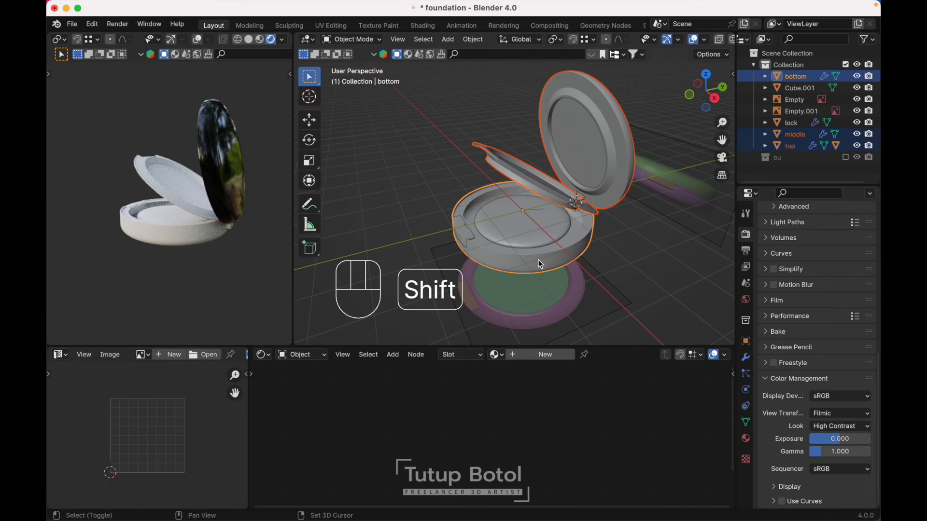
shift+click(461, 236)
shift+click(614, 115)
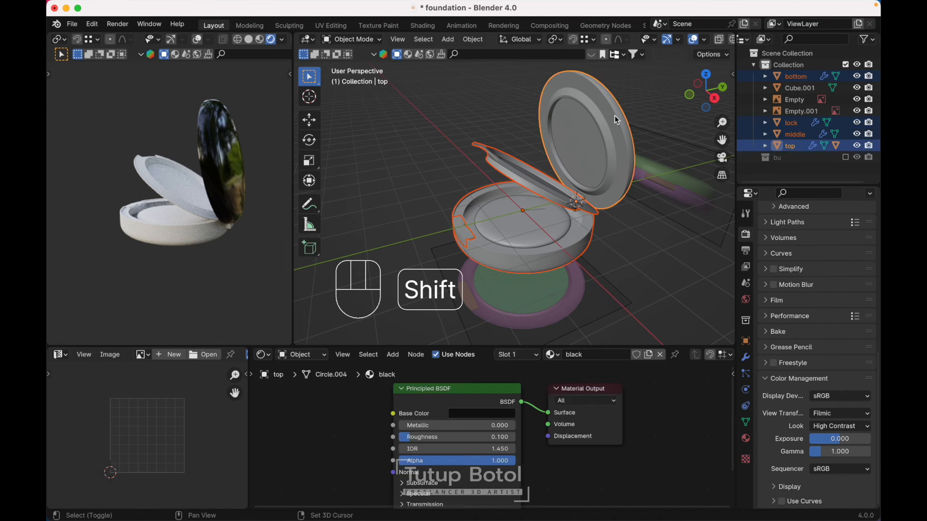
key(ctrl+l)
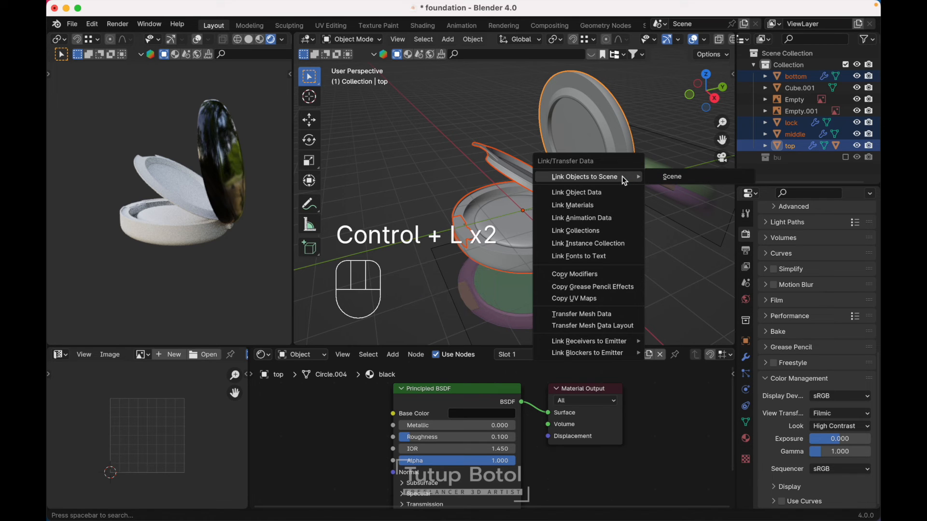
click(600, 202)
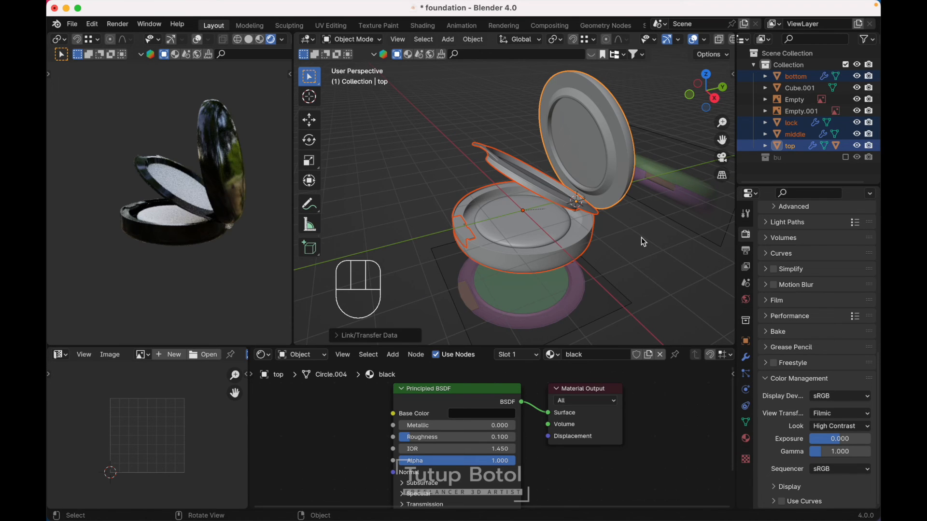
- Create a new material on the mirror with roughness 0 and metallic about 0.973
middle_drag(641, 237, 695, 242)
click(520, 130)
middle_drag(523, 132, 520, 129)
click(533, 355)
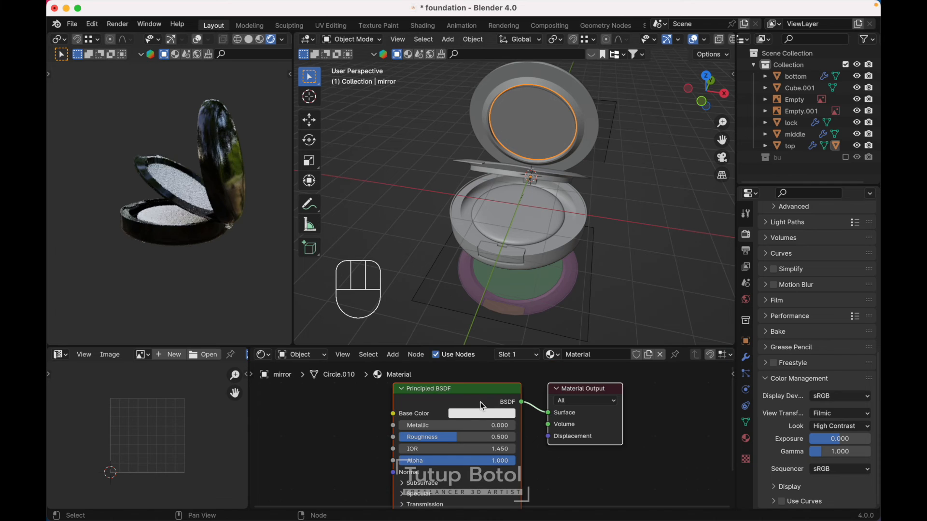
drag(456, 440, 497, 430)
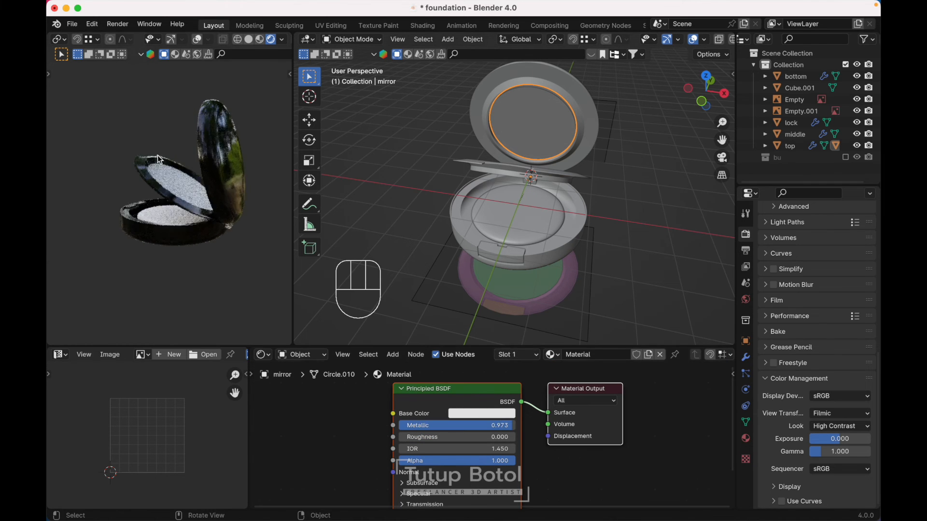
- Create a new material named powder on the powder disc in the middle lid
scroll(160, 159, up, 4)
scroll(536, 184, left, 4)
scroll(536, 183, left, 3)
click(536, 187)
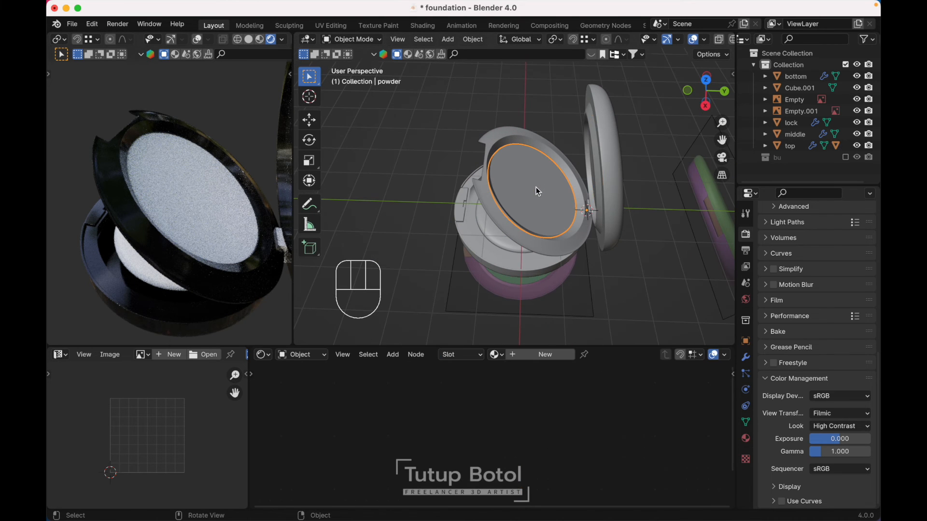
click(526, 363)
click(588, 356)
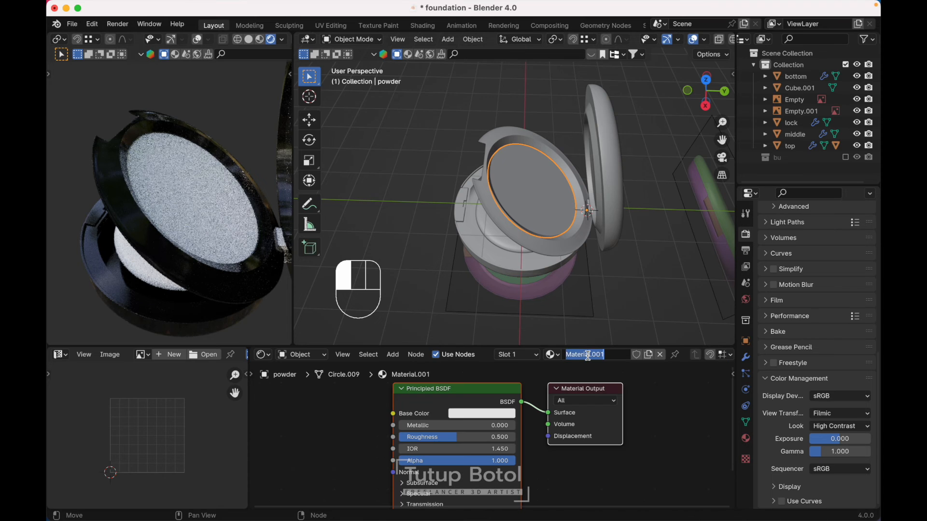
text(powder)
key(Return)
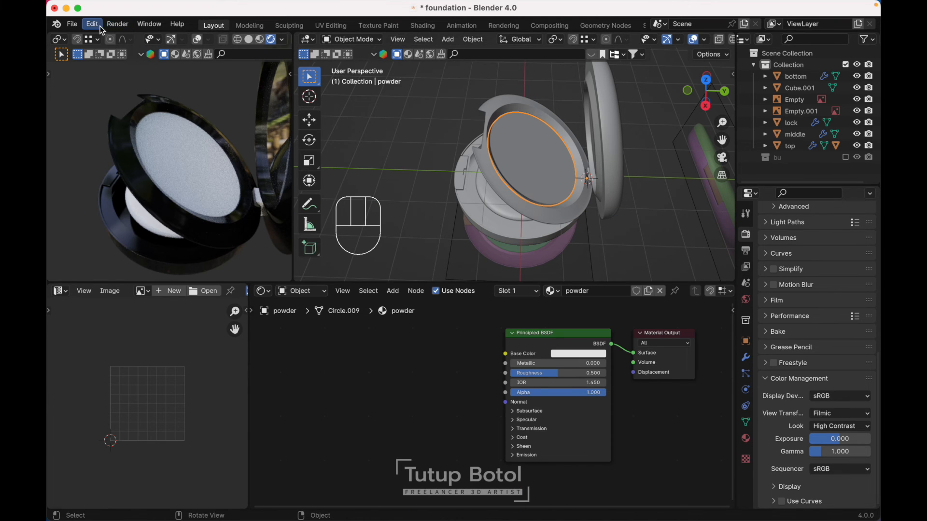
- Check in the preferences whether the Node Wrangler add-on is enabled, searching for "node"
click(93, 25)
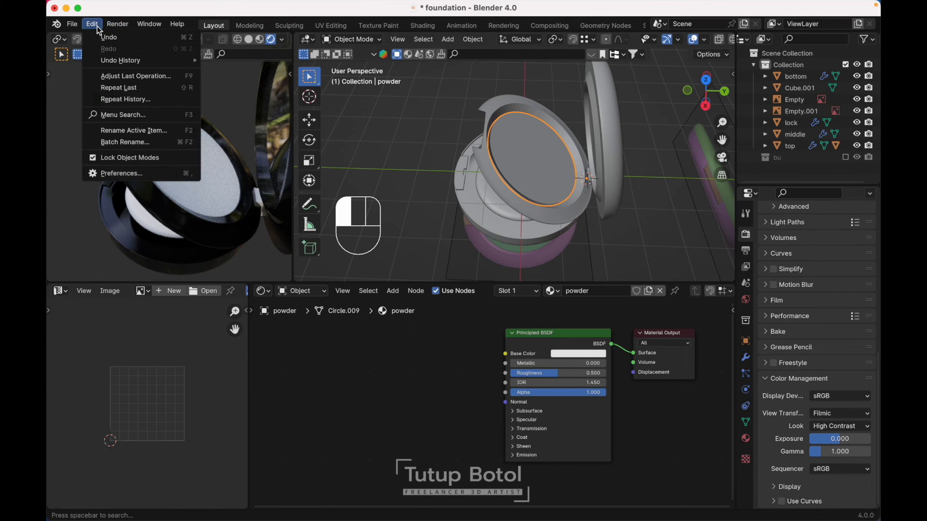
click(128, 172)
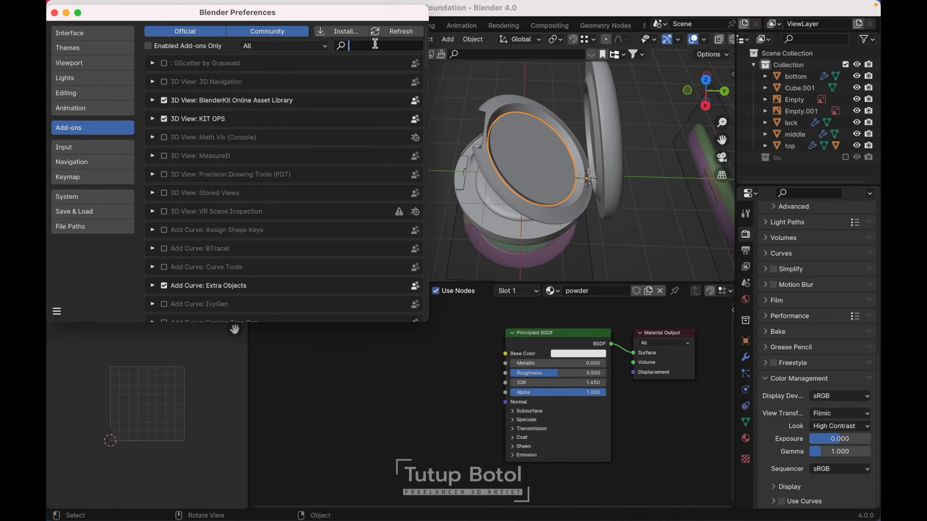
text(node)
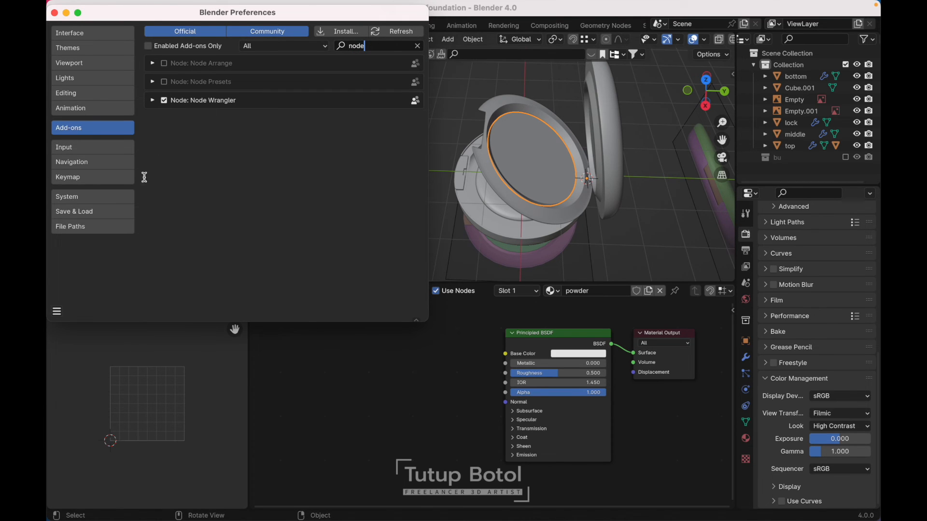
click(57, 312)
click(57, 312)
click(55, 13)
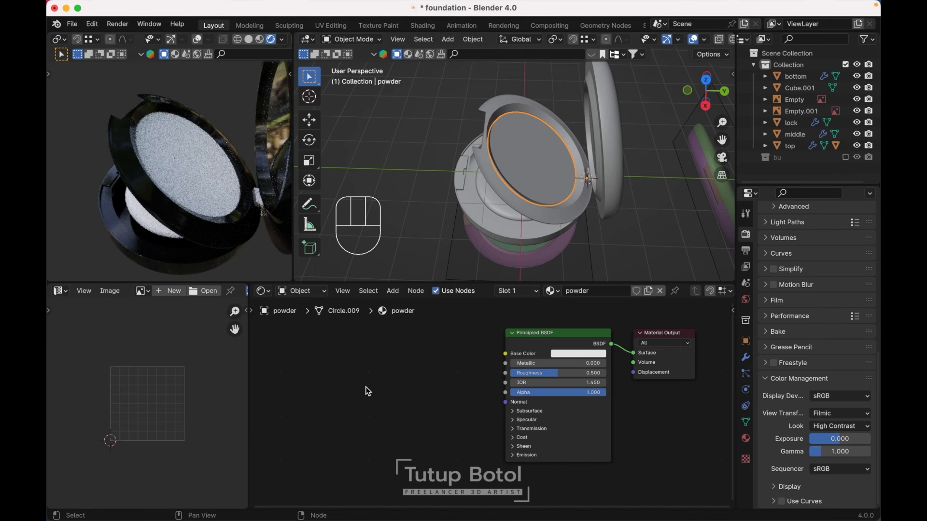
- Add a Color Ramp node beside the Principled BSDF in the powder material
scroll(365, 387, up, 2)
key(shift+a)
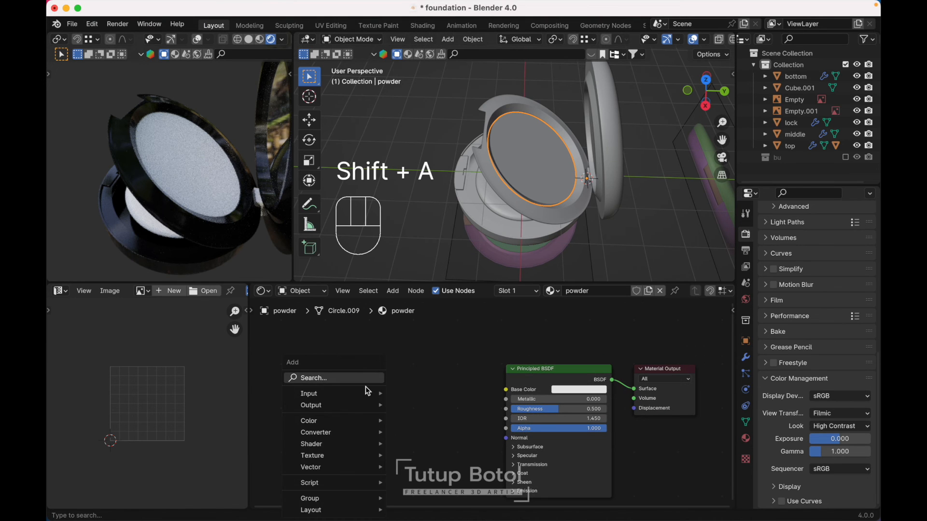
click(356, 381)
text(col)
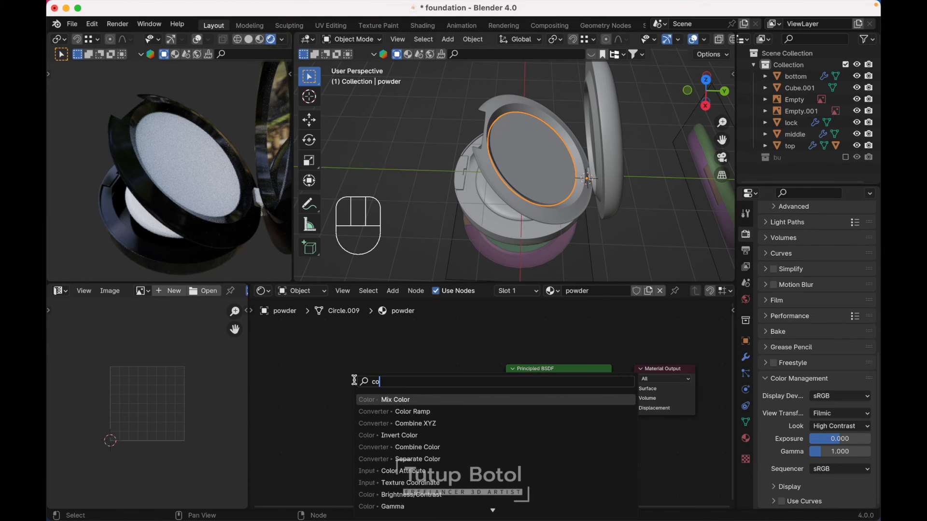
click(369, 412)
click(369, 374)
scroll(317, 362, left, 2)
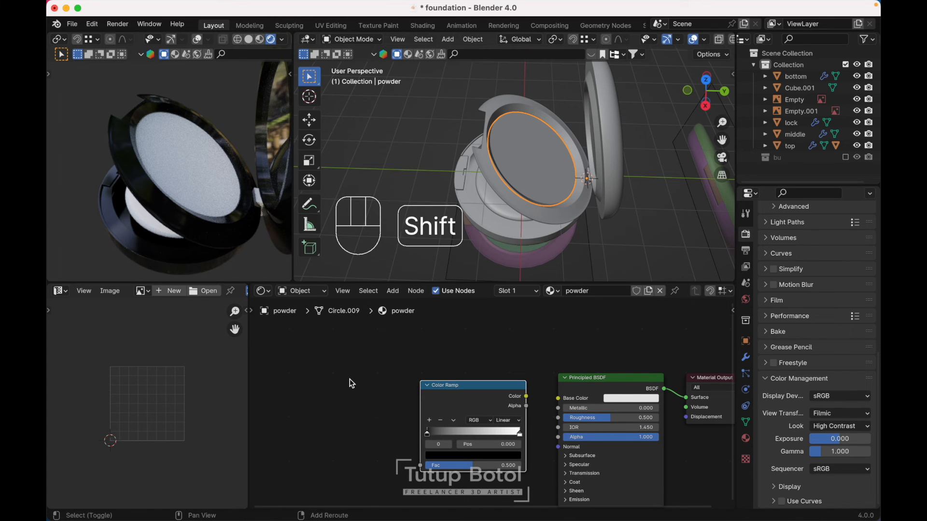
- Add a Wave Texture node and connect its Color output to the Color Ramp's Fac input
key(shift+a)
click(350, 379)
text(gr)
key(BackSpace)
key(BackSpace)
text(wa)
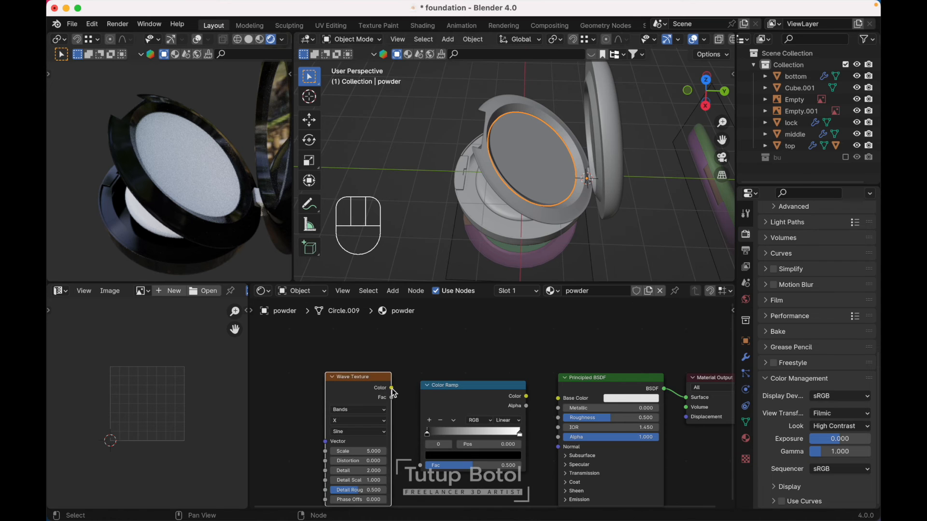
drag(391, 388, 420, 465)
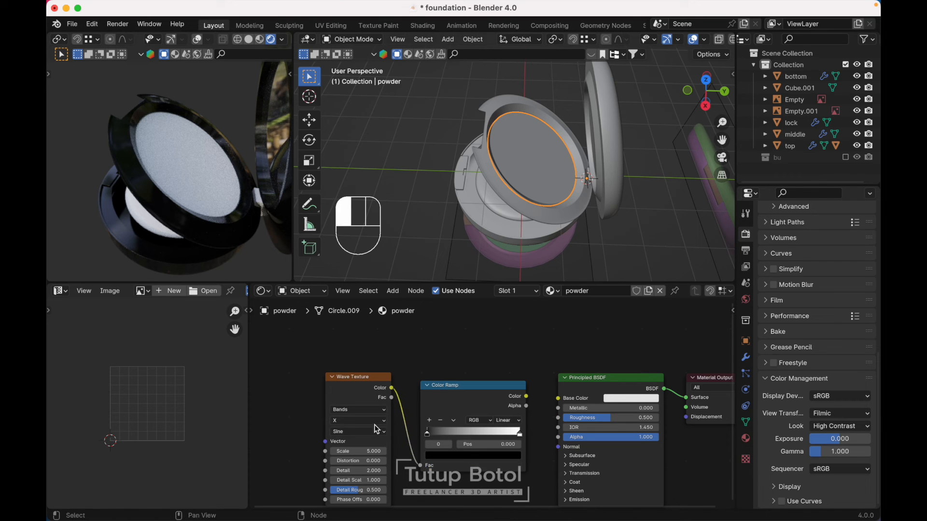
- Attach Texture Coordinate and Mapping nodes to the Wave Texture and preview the Color Ramp output on the powder
click(346, 396)
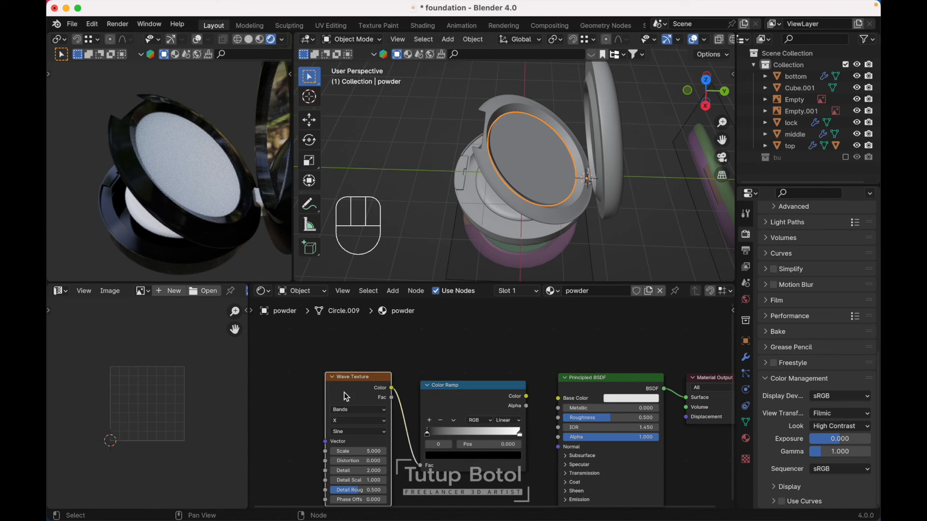
key(ctrl+t)
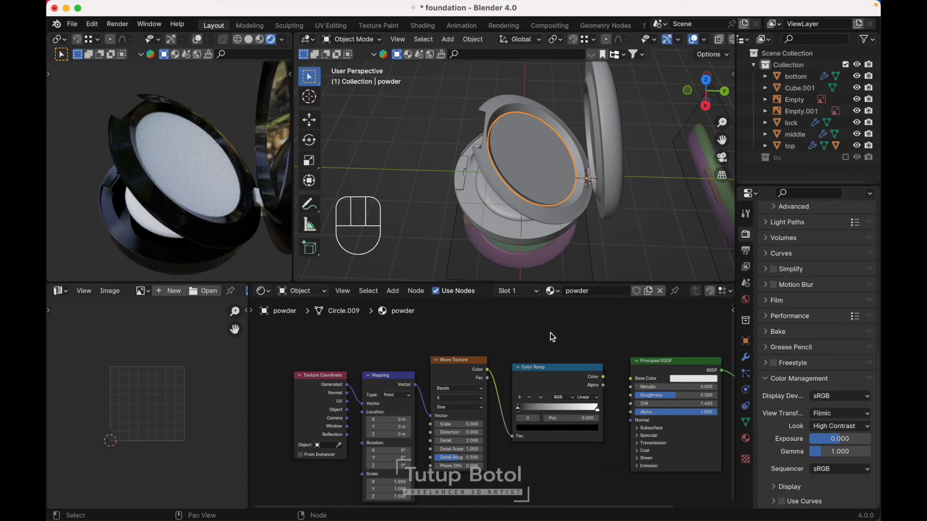
ctrl+shift+click(559, 378)
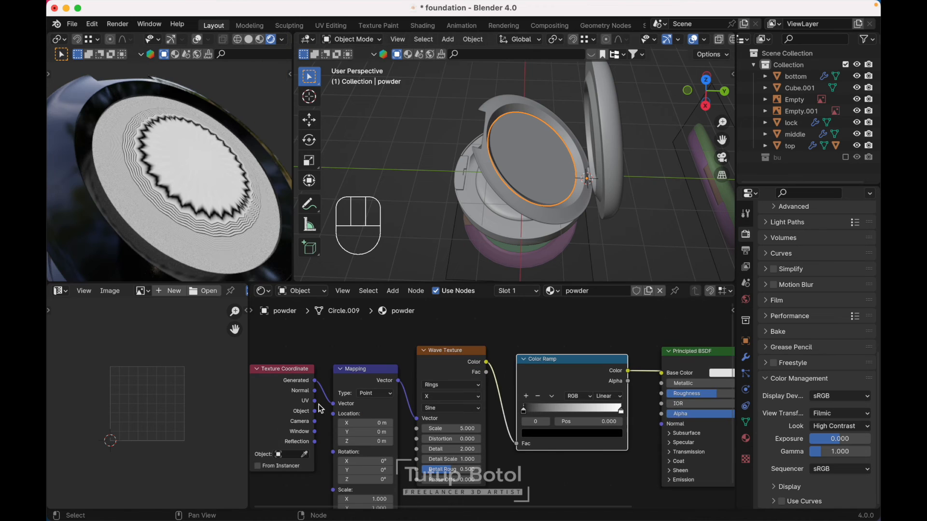
- Set the Wave Texture's rings direction to Spherical and offset the Mapping Y location to center the rings on the powder disc
key(ctrl+z)
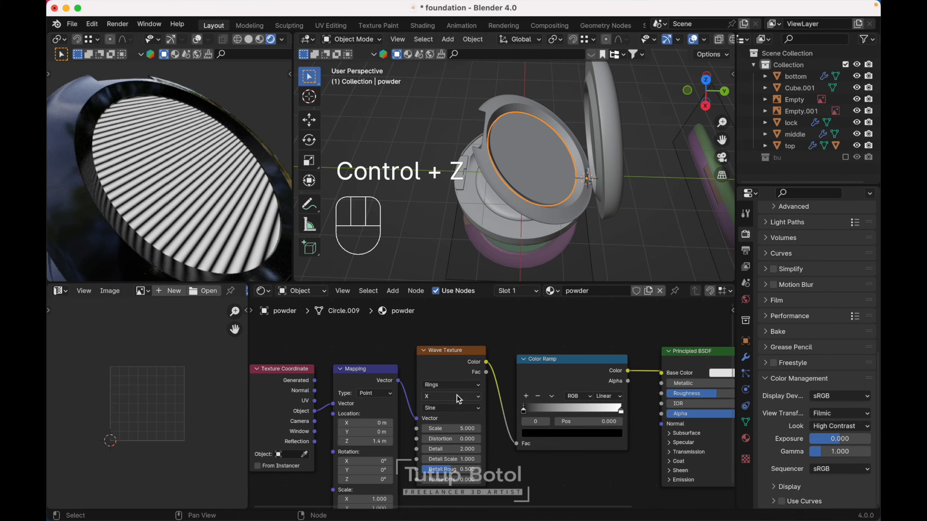
click(456, 397)
click(438, 450)
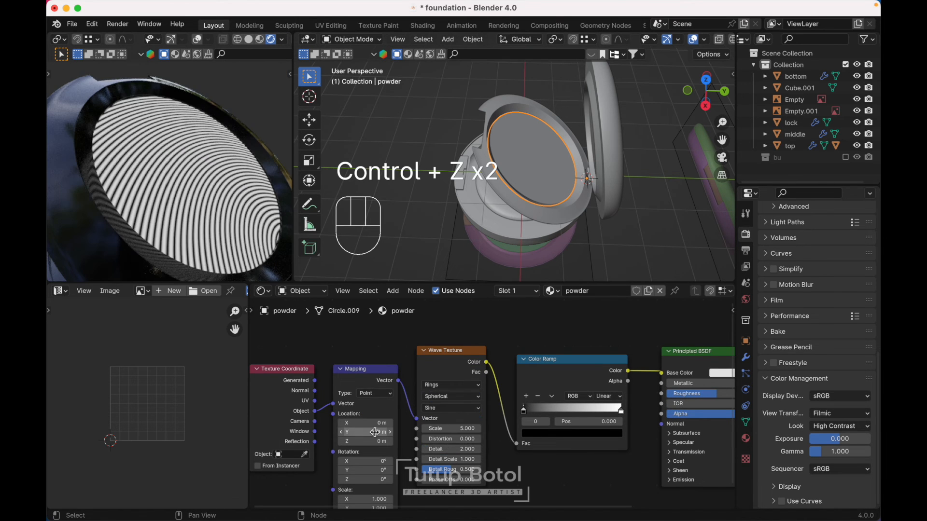
shift+drag(348, 432, 397, 432)
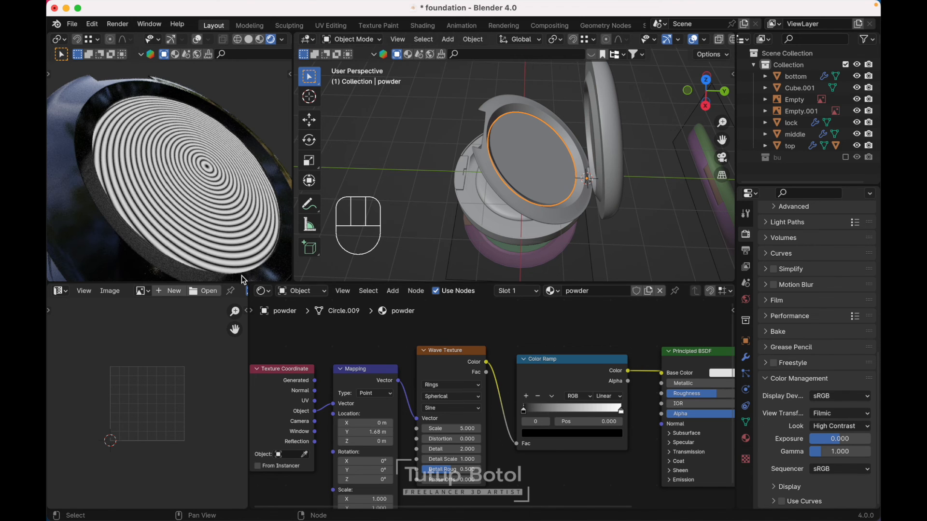
- Move the Texture Coordinate, Mapping, Wave Texture and Color Ramp nodes below the level of the Principled BSDF
key(g)
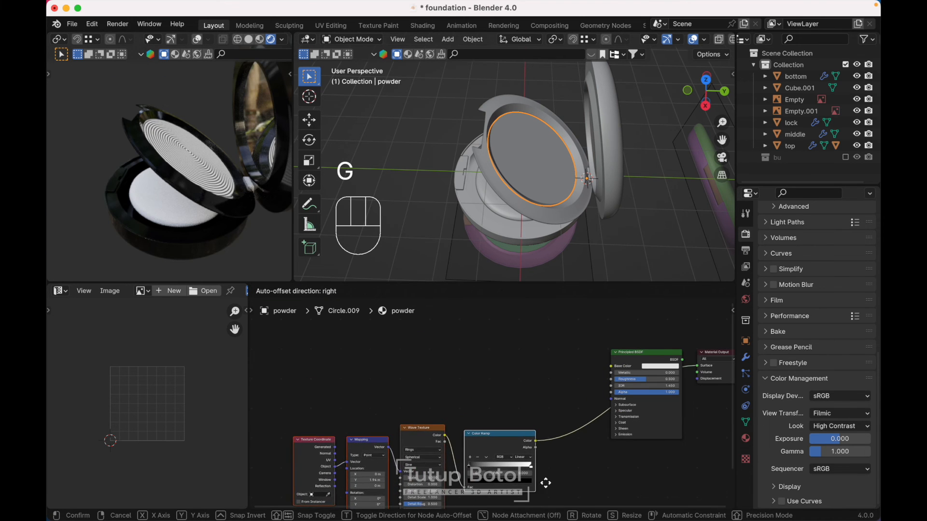
click(543, 486)
scroll(515, 403, left, 2)
scroll(515, 402, right, 5)
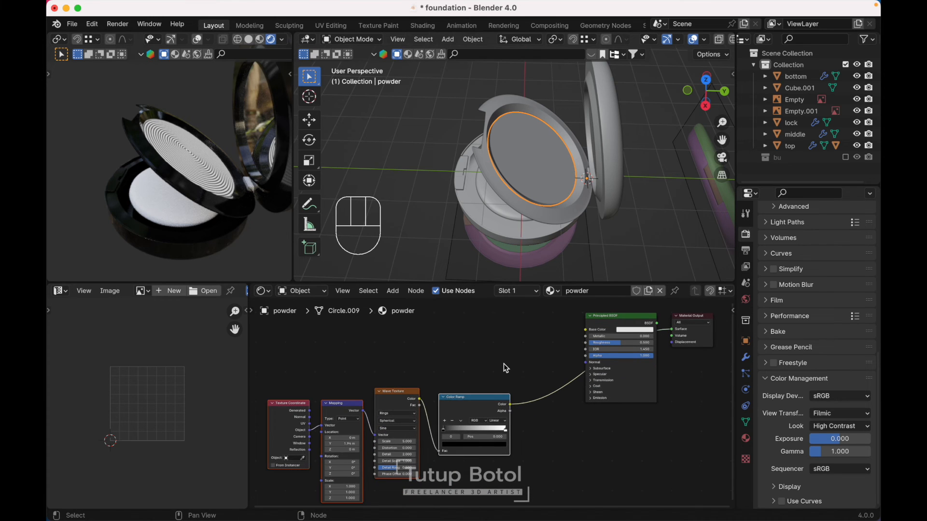
- Insert a Bump node after the Color Ramp and connect the ramp's Color output to its Height input
key(shift+a)
text(bump)
key(Return)
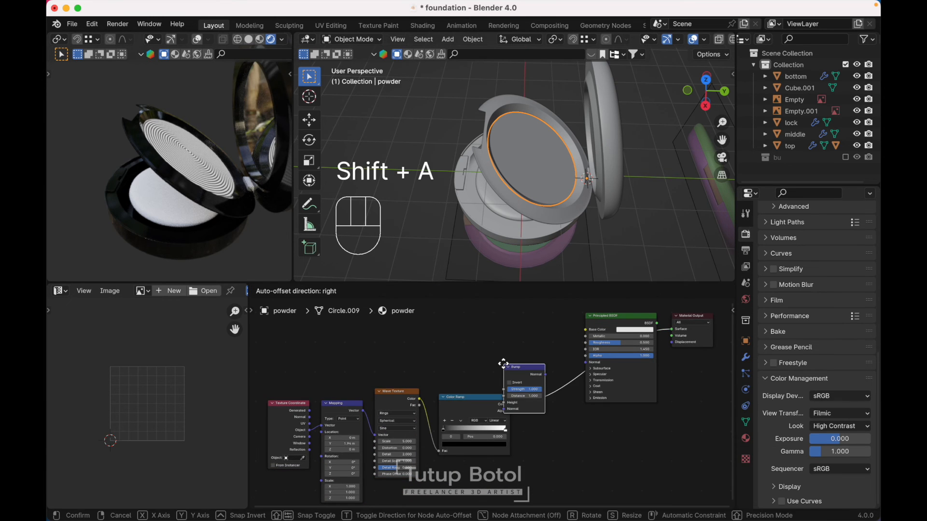
click(534, 372)
scroll(496, 439, up, 2)
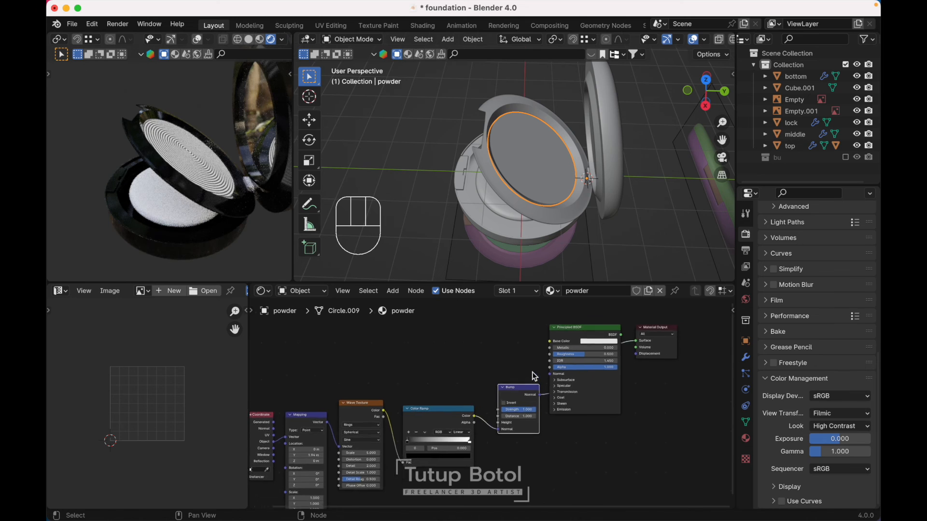
drag(496, 439, 494, 428)
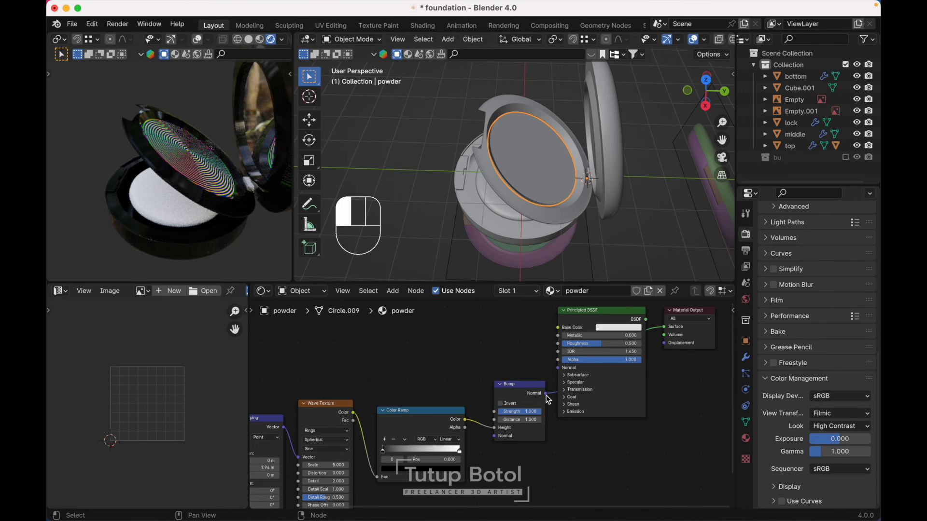
- Connect the Bump node's Normal output to the Principled BSDF's Normal input and route the shader back to the Material Output
drag(555, 387, 558, 368)
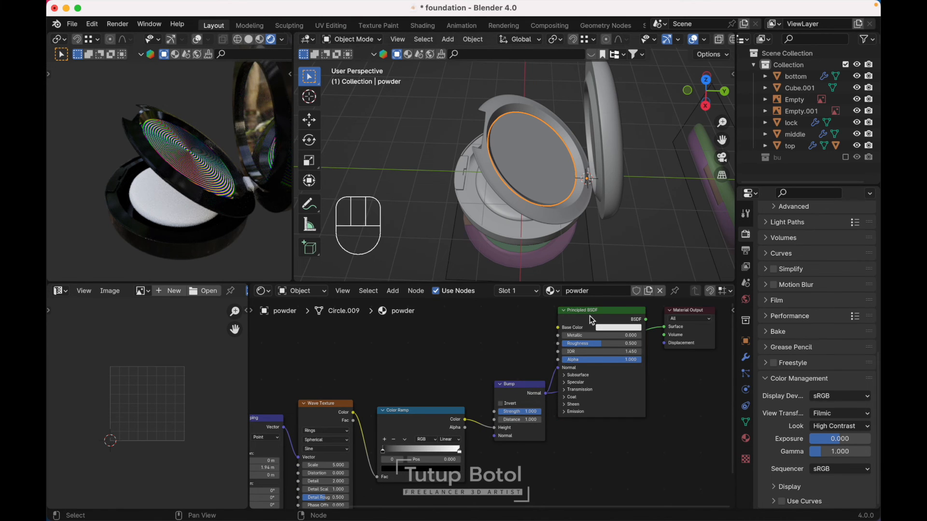
key(ctrl+shift)
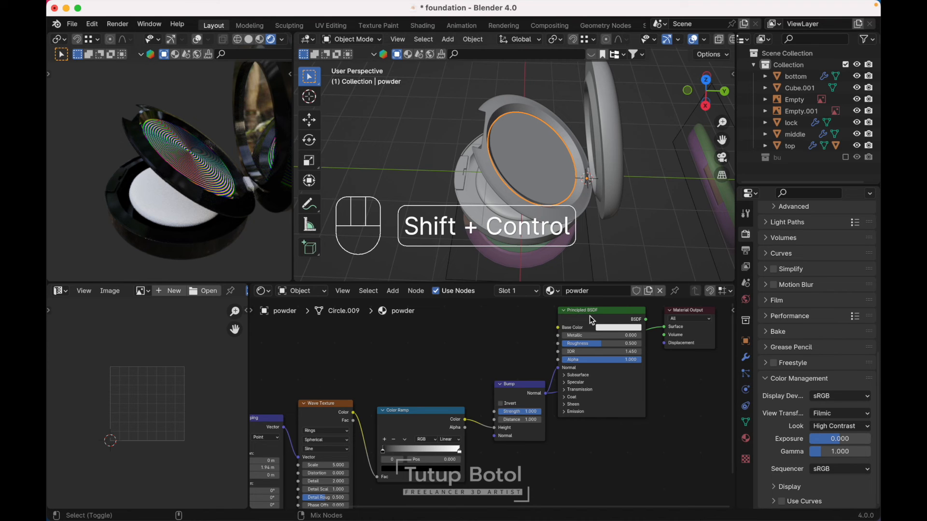
ctrl+shift+click(592, 320)
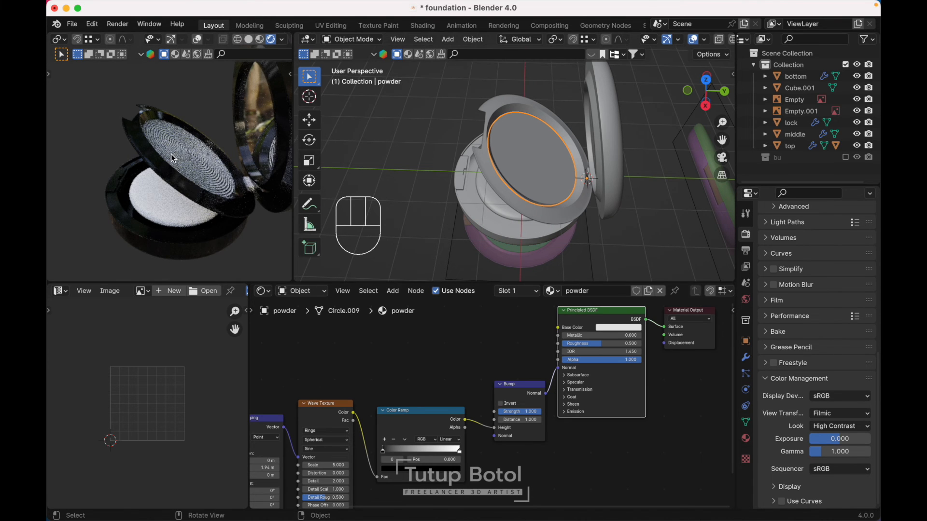
- Change the powder's Base Color to a light tan and check the ringed disc from closer up
click(628, 329)
click(627, 249)
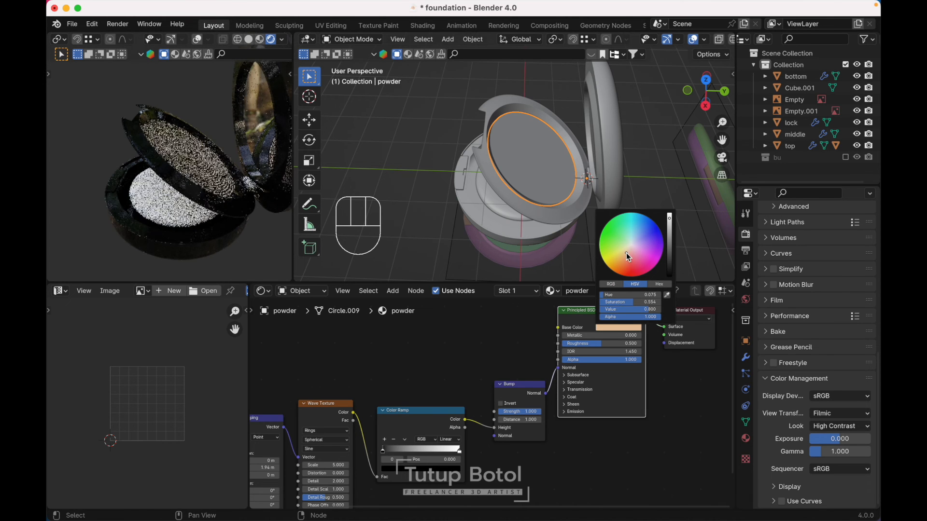
scroll(216, 198, left, 5)
scroll(216, 200, up, 5)
shift+scroll(216, 199, up, 3)
scroll(216, 199, down, 5)
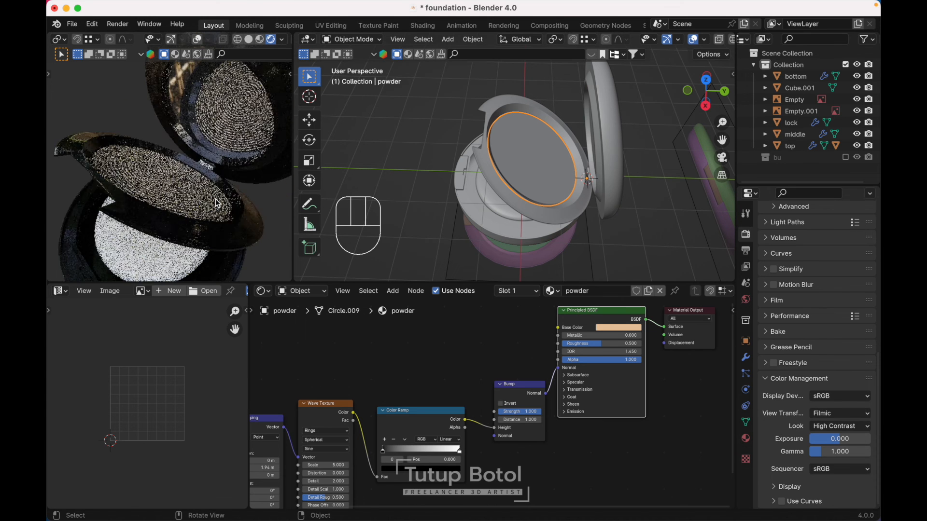
scroll(216, 199, right, 5)
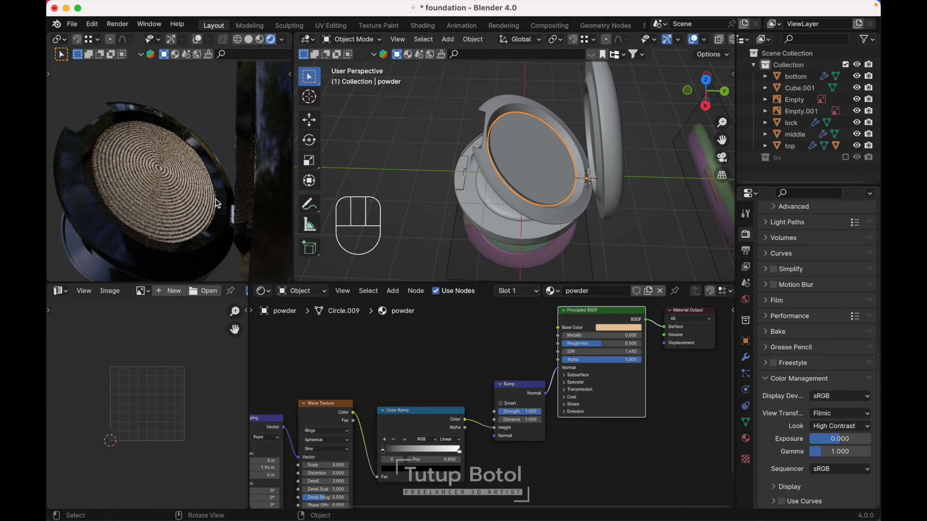
- Switch the preview viewport to Material Preview shading and look closely at the powder's ring pattern
click(258, 40)
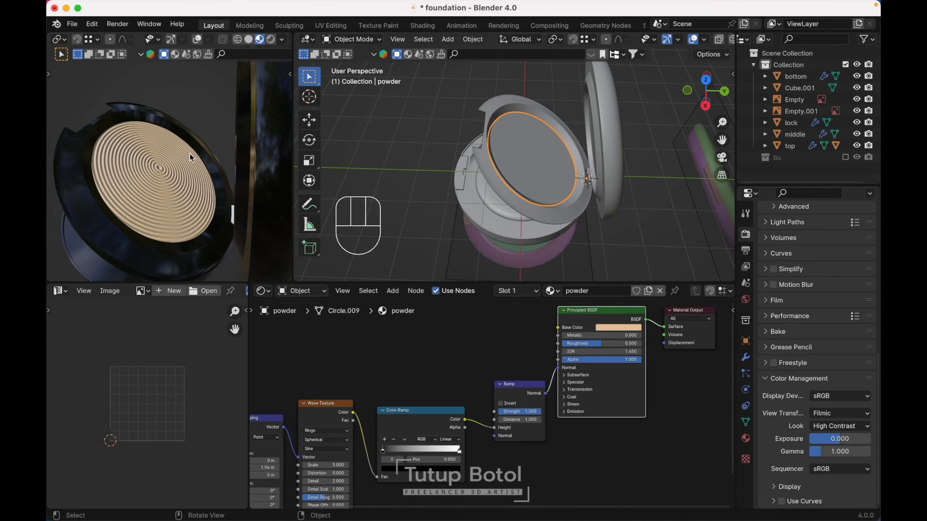
scroll(191, 157, up, 5)
scroll(192, 158, left, 10)
scroll(192, 157, right, 8)
scroll(190, 153, down, 3)
shift+scroll(189, 153, down, 5)
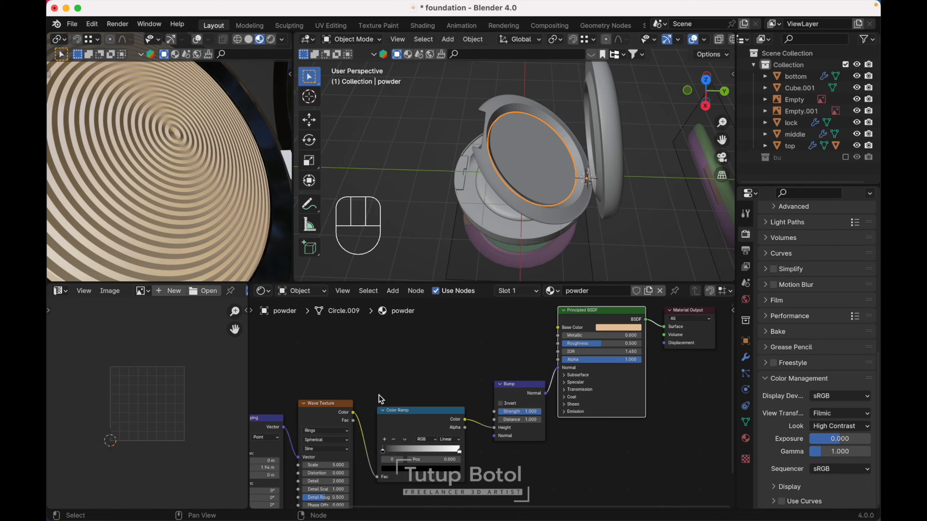
- Set the Color Ramp interpolation to Ease and move its black stop to position 0.700 for thinner grooves
scroll(378, 395, up, 2)
click(438, 450)
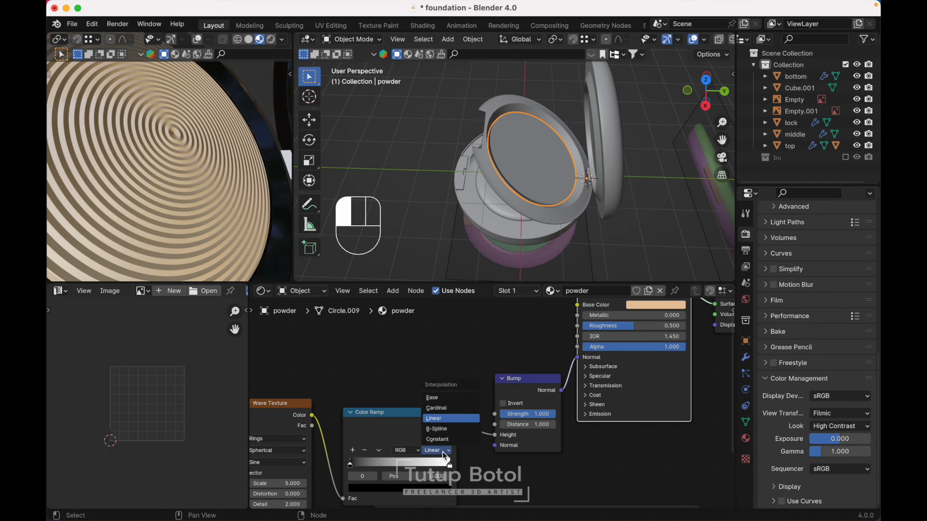
click(431, 399)
drag(356, 465, 431, 469)
scroll(363, 367, down, 3)
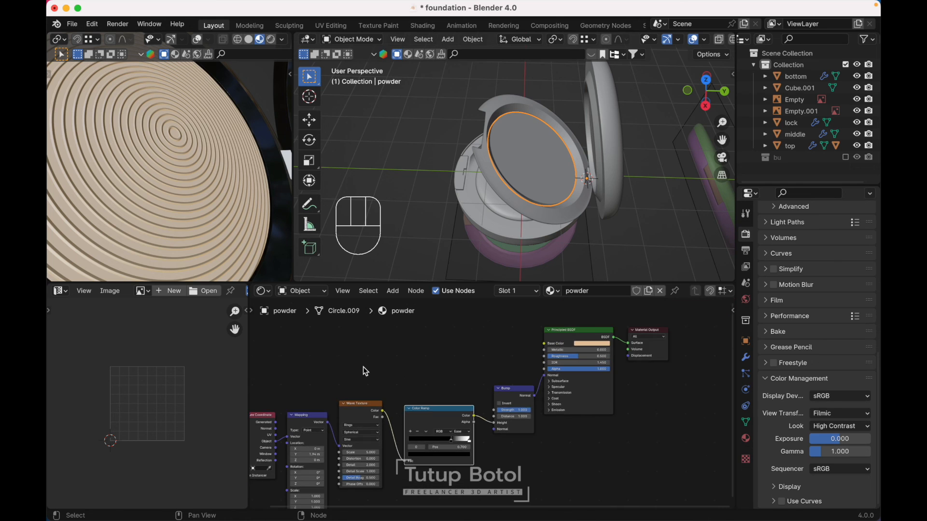
- Add a Noise Texture node above the Wave Texture and attach its own Texture Coordinate and Mapping nodes
scroll(363, 367, left, 3)
click(363, 367)
click(421, 370)
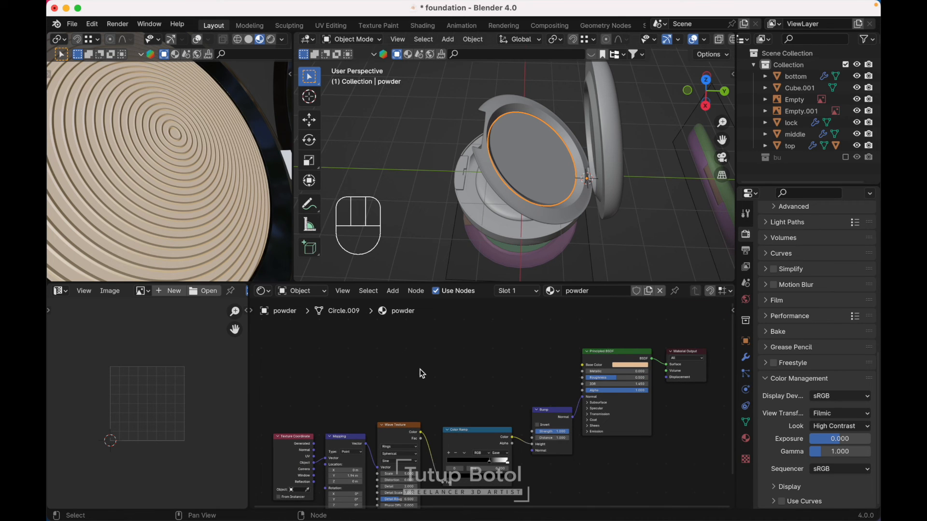
key(shift+a)
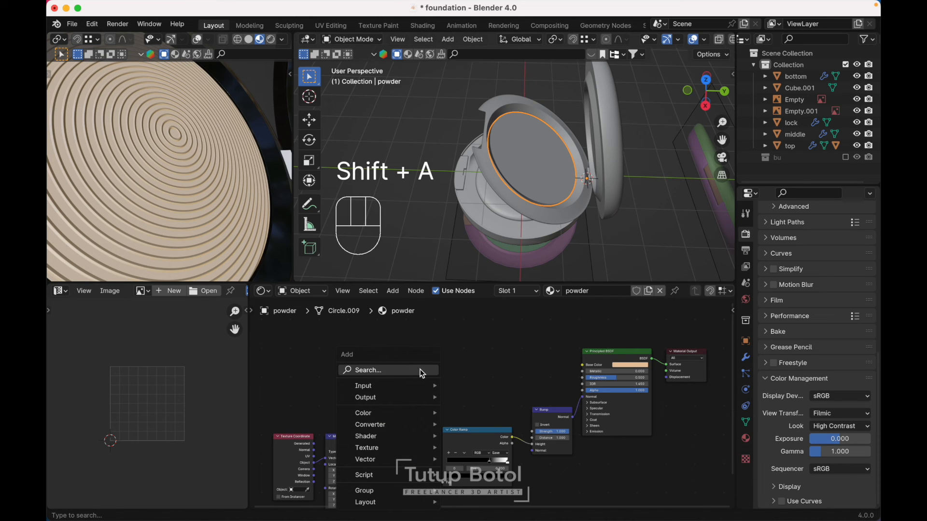
click(423, 372)
text(noise)
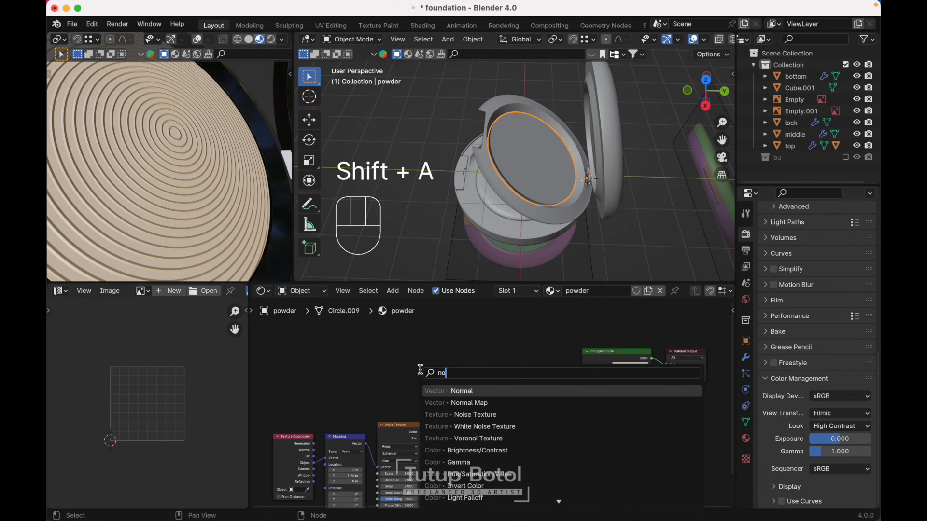
key(Return)
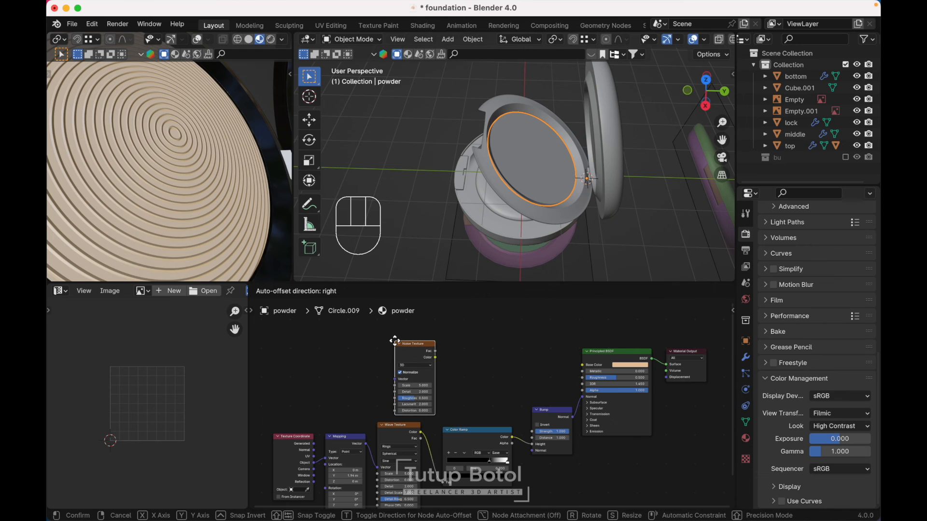
click(412, 351)
key(ctrl+t)
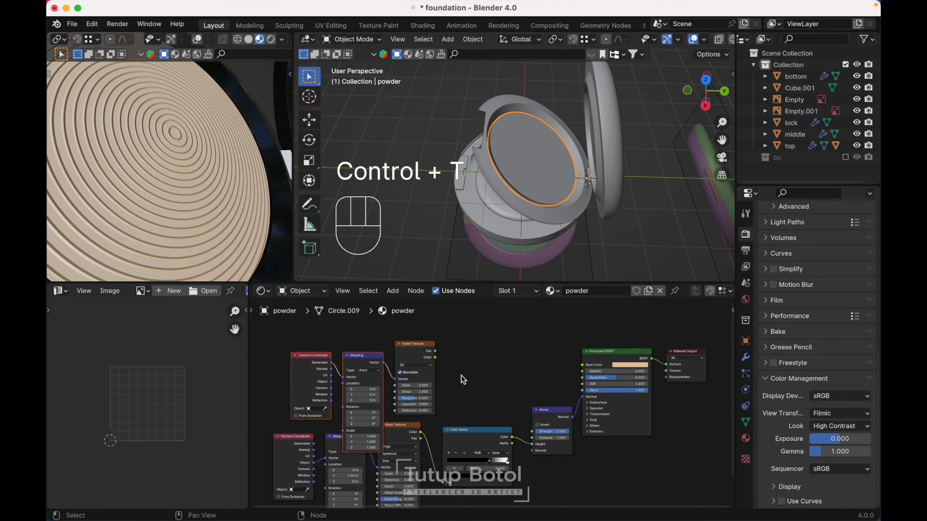
- Preview the Noise Texture on the powder, feed its Mapping from Object coordinates, and raise its Scale to 83.320
key(shift+a)
ctrl+shift+click(410, 355)
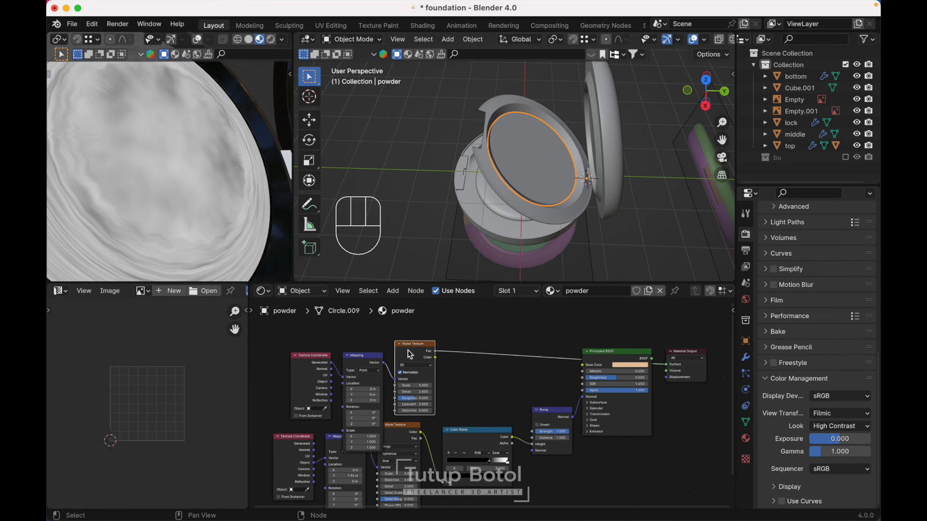
scroll(355, 371, up, 2)
drag(321, 386, 340, 385)
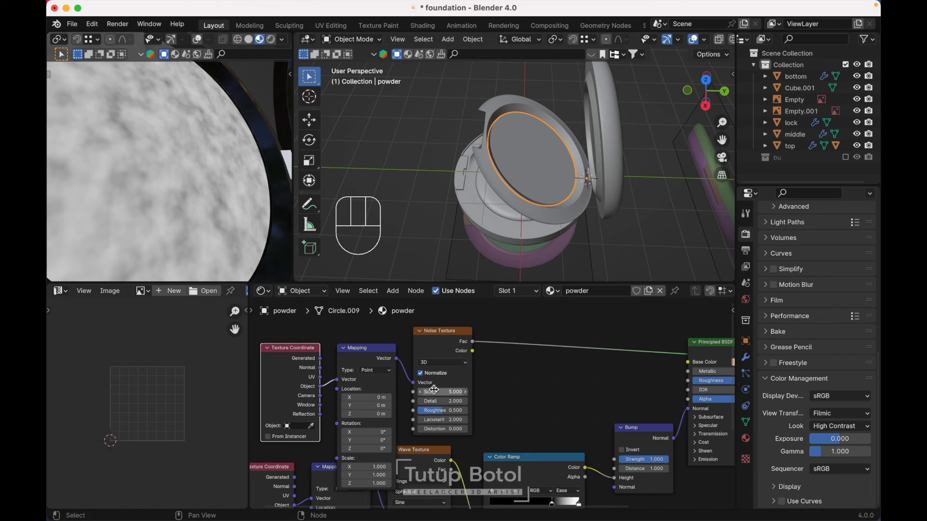
shift+drag(435, 388, 484, 394)
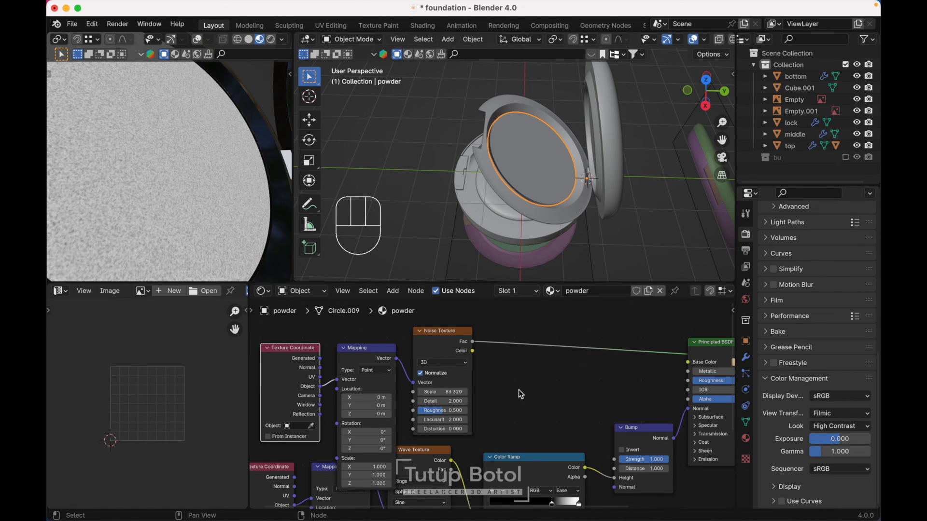
- Duplicate the Bump node and insert the copy on the Noise Texture's output link
scroll(486, 394, down, 1)
click(606, 424)
key(shift+d)
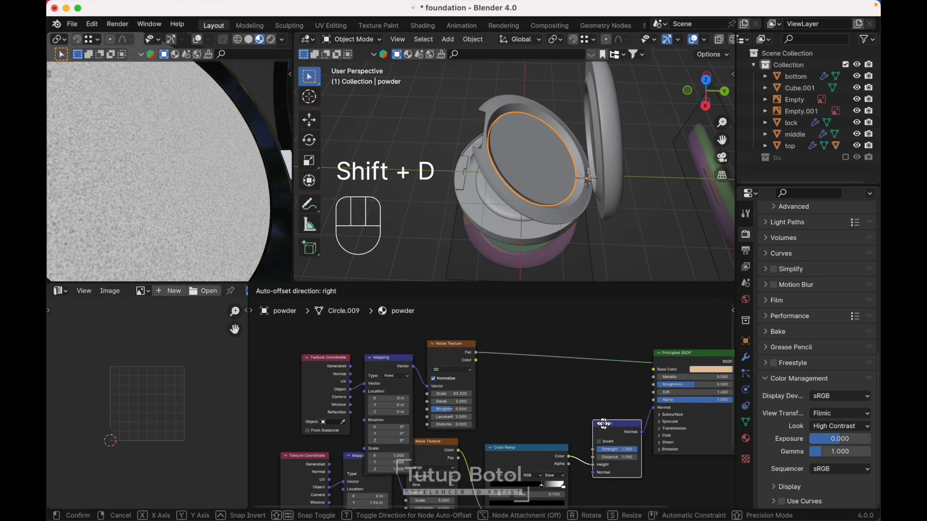
click(526, 357)
scroll(526, 358, up, 1)
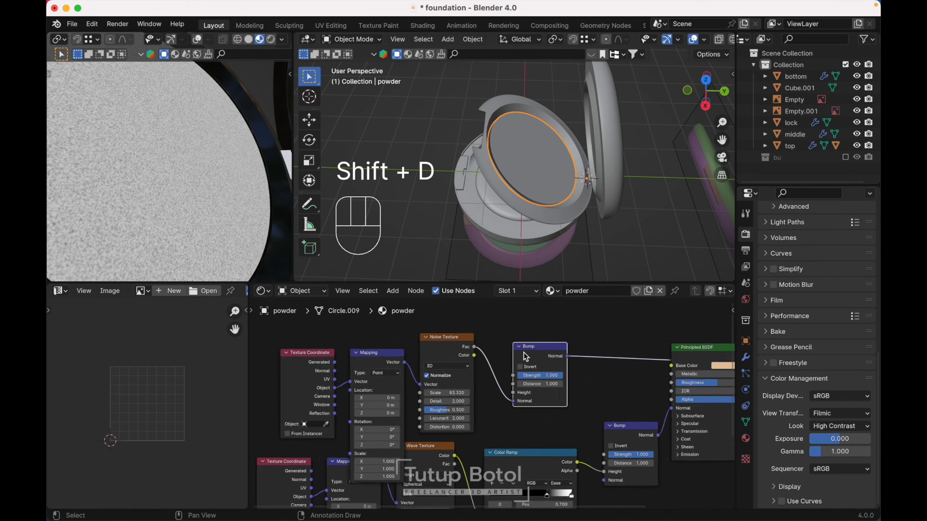
- Insert a Math node set to Add after the duplicated Bump and connect the ring Bump's Normal to its second Value input
scroll(521, 357, right, 5)
key(shift+a)
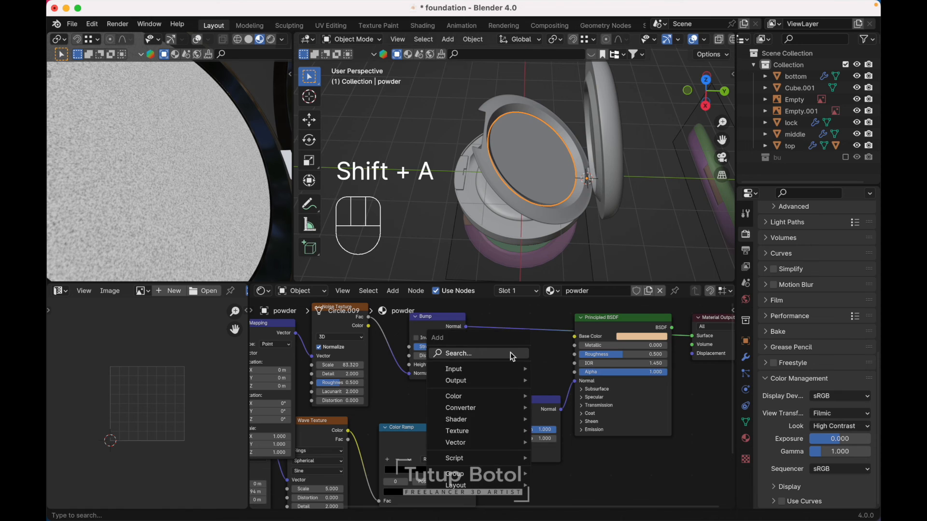
click(511, 354)
text(ma)
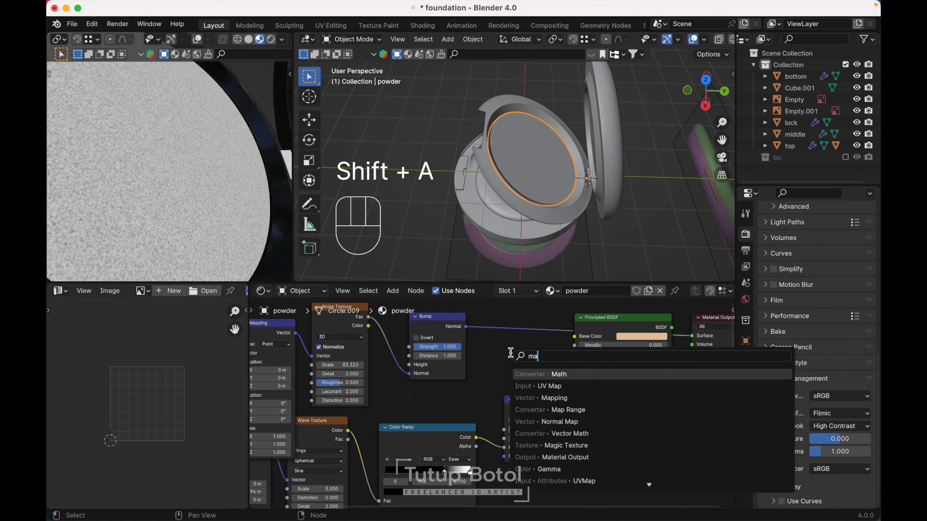
key(Return)
click(505, 331)
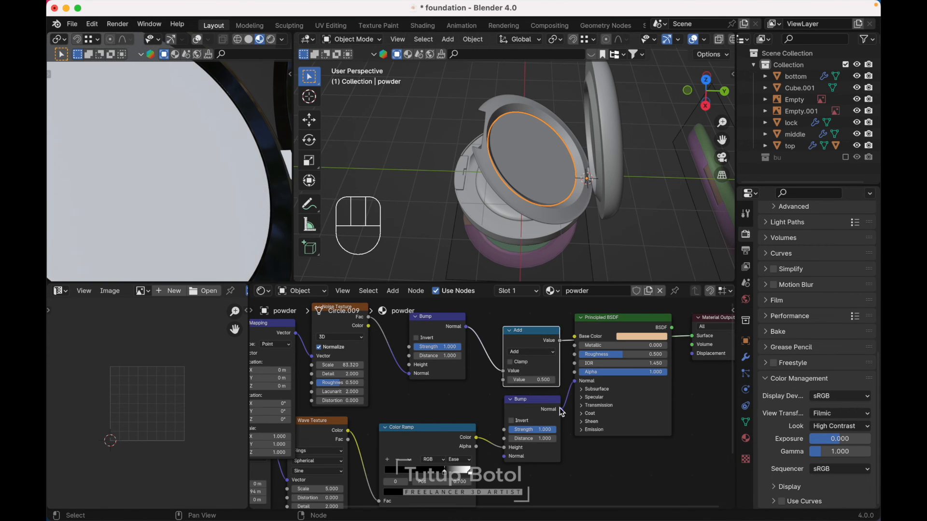
drag(561, 409, 502, 384)
scroll(424, 386, up, 1)
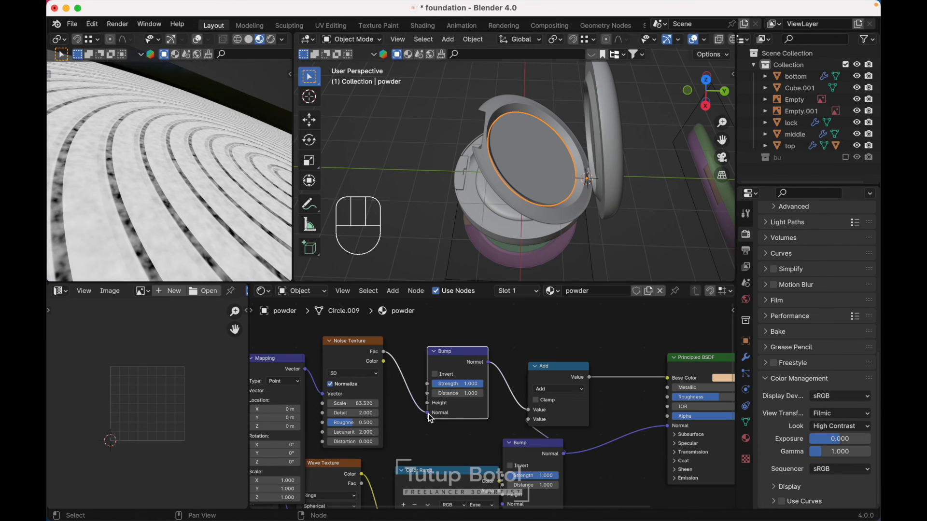
- Move the noise link to the duplicated Bump's Height input, then set the Noise Texture's Scale to 88.340 and Roughness to 1.000
drag(429, 414, 428, 403)
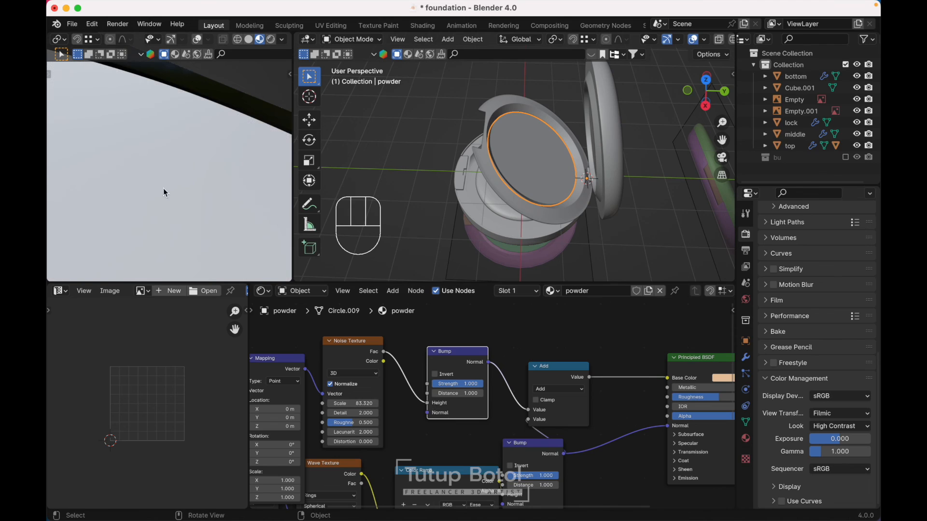
scroll(191, 188, down, 5)
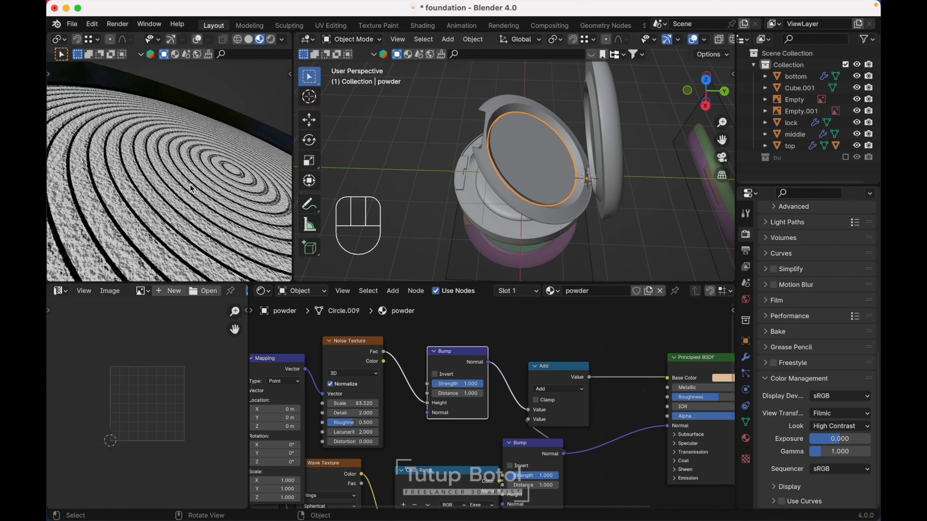
scroll(190, 184, up, 3)
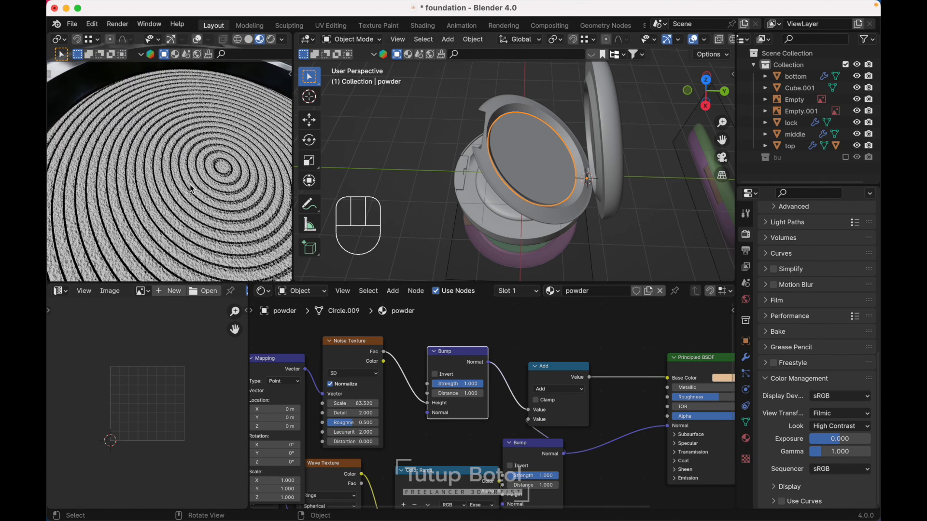
mouse_move(352, 420)
mouse_down()
mouse_move(372, 420)
mouse_move(342, 424)
mouse_move(377, 426)
mouse_move(344, 404)
mouse_move(354, 404)
mouse_up()
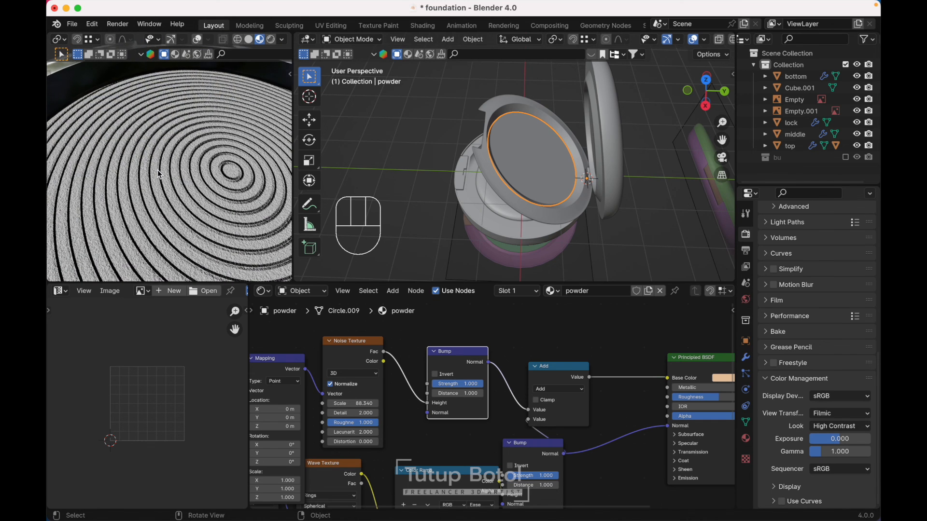
- Connect the Add node's Value to the Principled BSDF's Normal input and restore the shader as the material output
scroll(422, 419, down, 3)
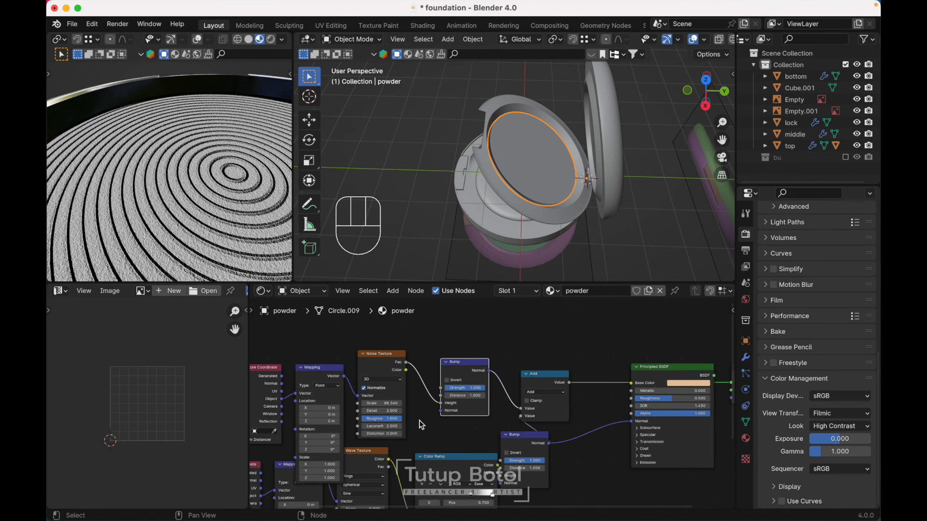
scroll(422, 419, right, 4)
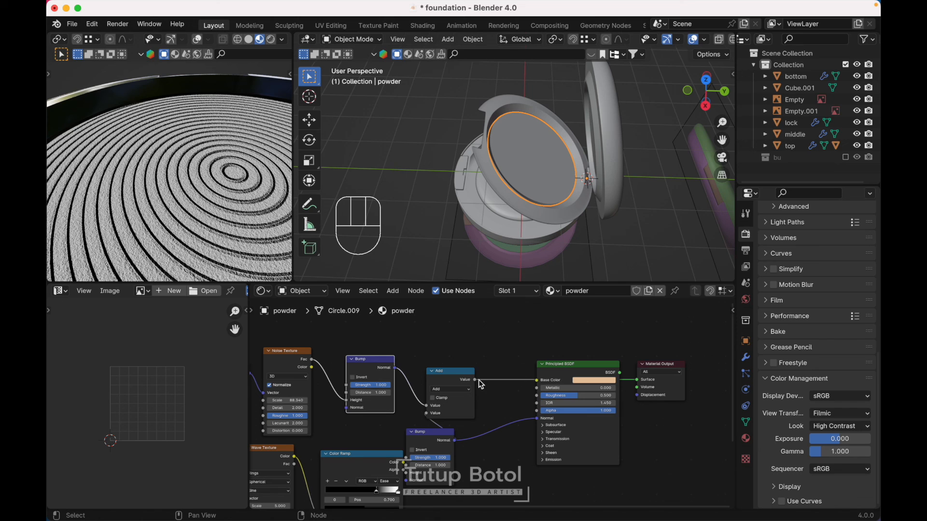
drag(476, 380, 539, 418)
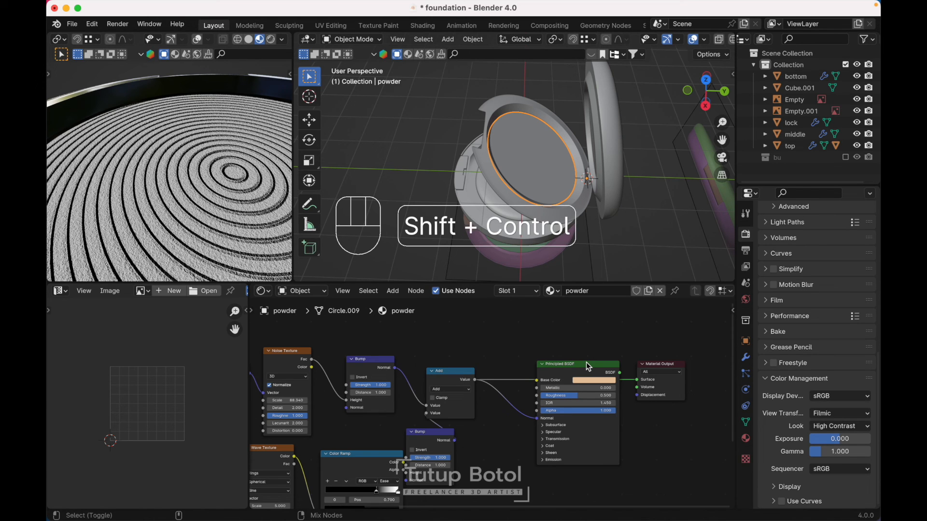
ctrl+shift+click(579, 372)
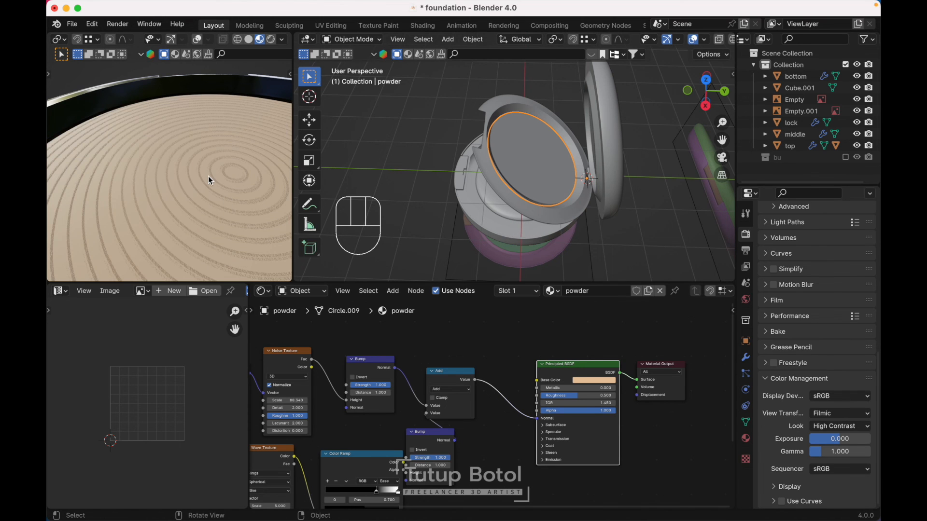
- Examine the finished powder texture up close and the whole open compact from several angles
scroll(207, 176, up, 5)
scroll(202, 176, down, 4)
scroll(202, 176, down, 5)
scroll(201, 176, down, 3)
key(grave)
scroll(198, 118, down, 5)
scroll(198, 118, right, 4)
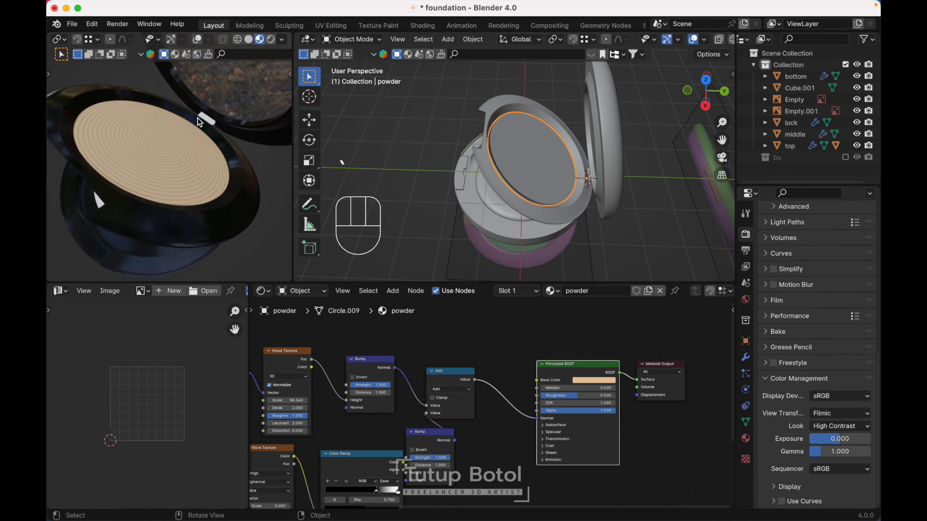
scroll(198, 118, down, 10)
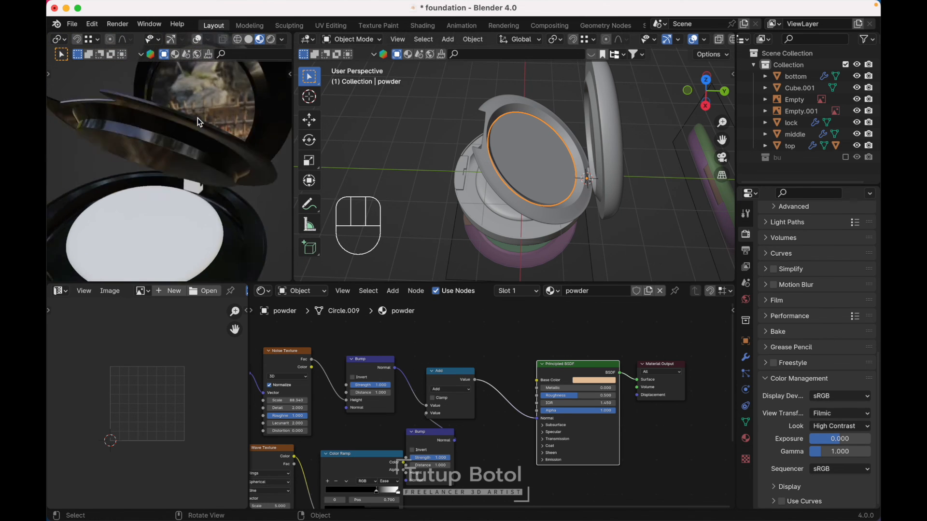
scroll(198, 118, up, 10)
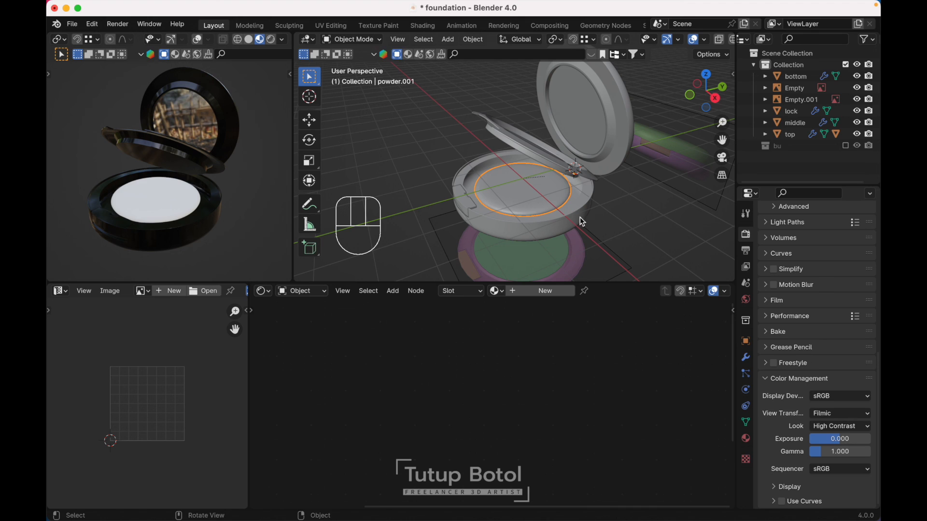
- Create a new material for the selected powder.001 disc
key(g)
key(Escape)
click(535, 291)
click(519, 370)
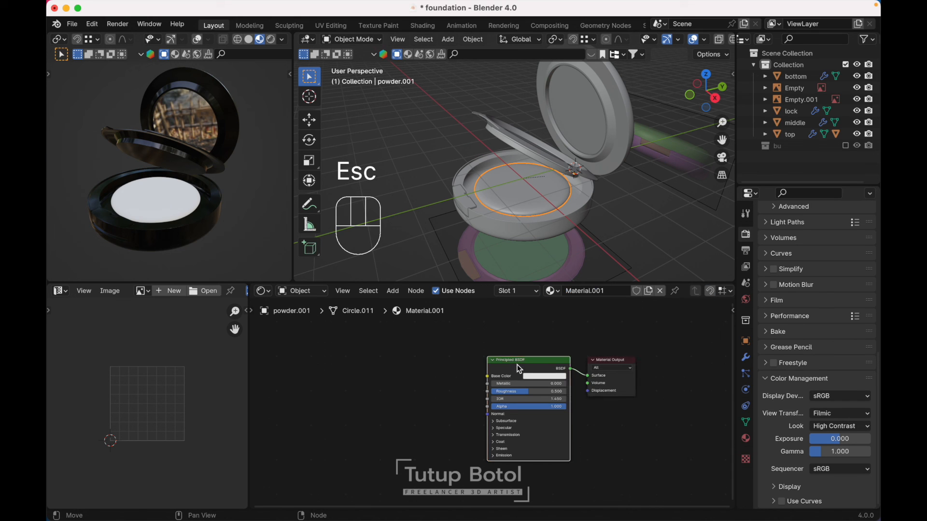
scroll(517, 364, up, 1)
- Add a Wave Texture node before the Principled BSDF, with Texture Coordinate and Mapping nodes attached
key(shift+a)
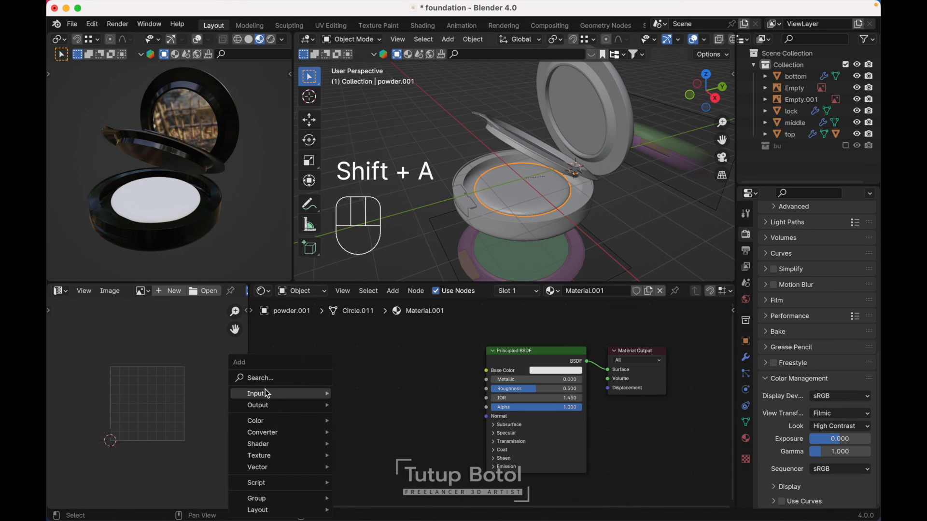
click(287, 379)
text(w)
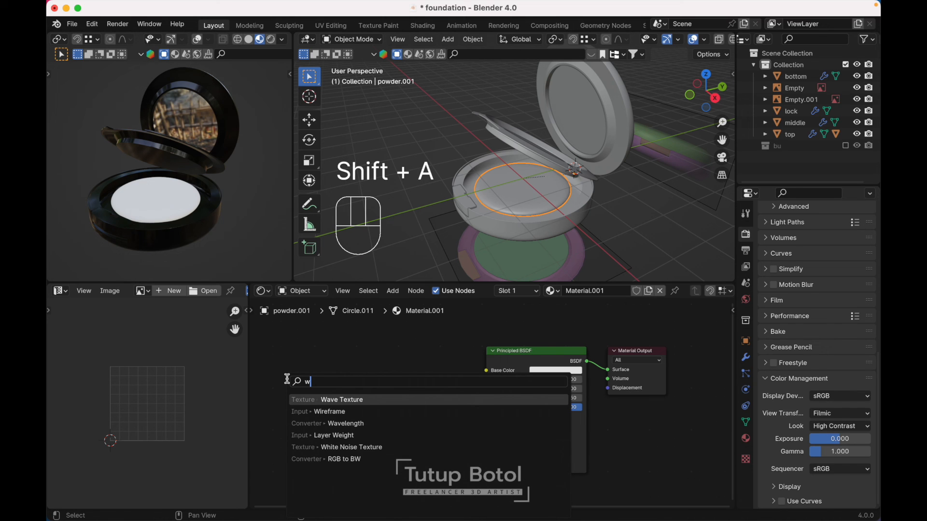
key(Return)
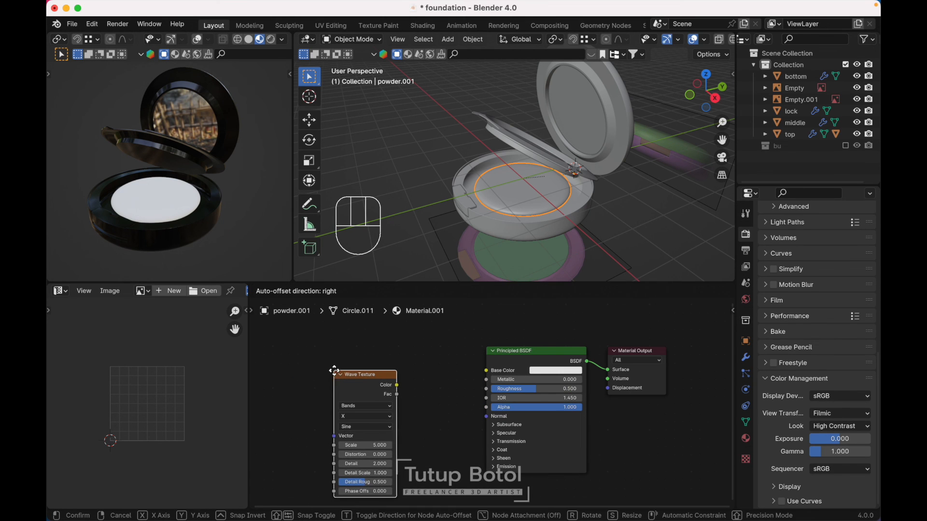
click(352, 385)
key(ctrl)
key(ctrl+t)
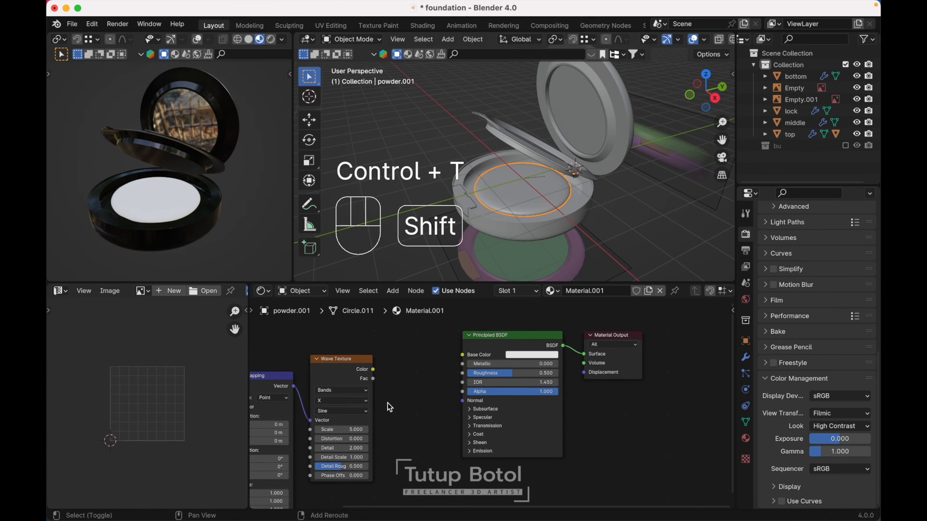
- Add a Color Ramp node between the Wave Texture and the Principled BSDF
key(shift+a)
mouse_move(389, 405)
text(col)
key(Return)
key(Escape)
key(shift+a)
text(col)
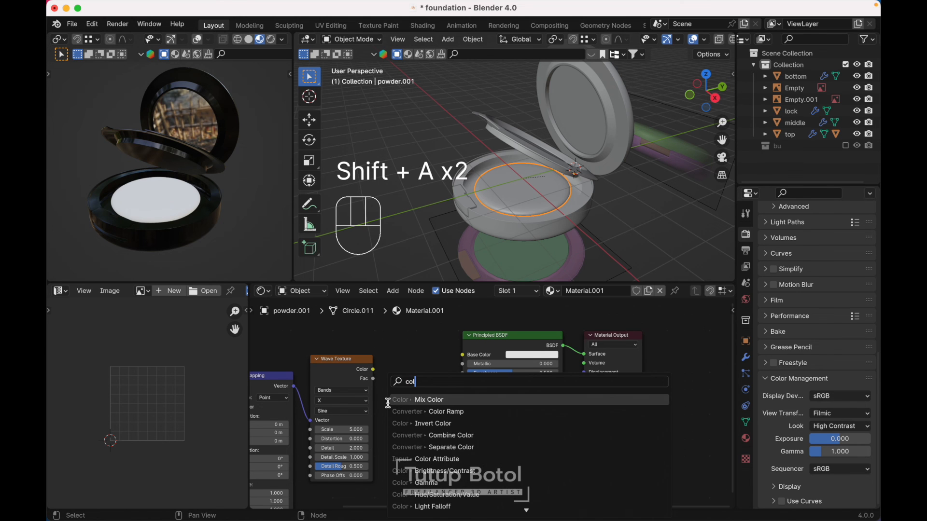
key(Down)
key(Return)
click(389, 381)
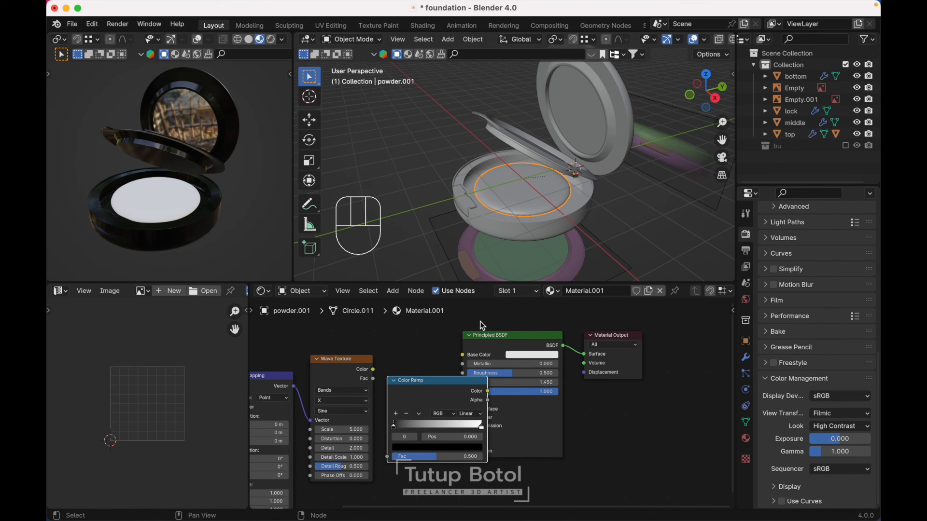
- Move the Principled BSDF away from the Color Ramp and connect the Wave Texture's Color to the ramp's Fac input
click(533, 337)
key(g)
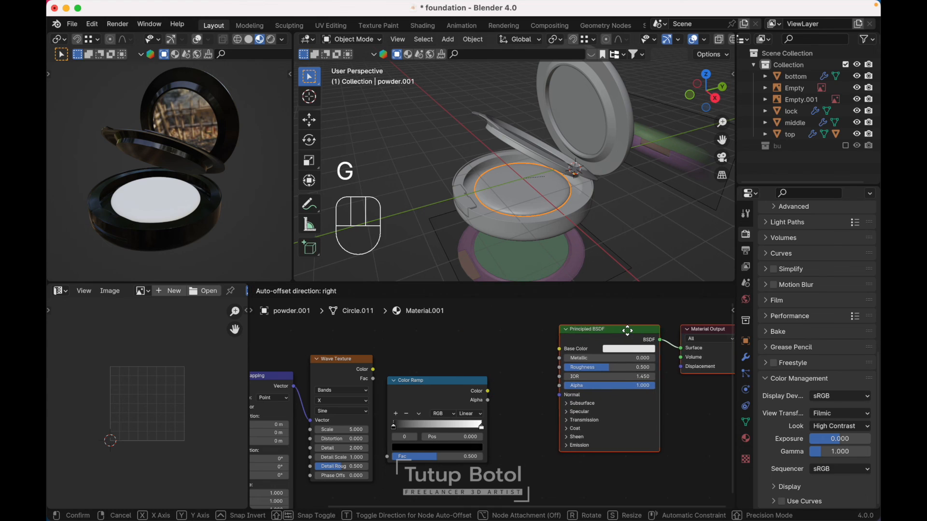
click(628, 331)
click(456, 334)
drag(375, 370, 388, 458)
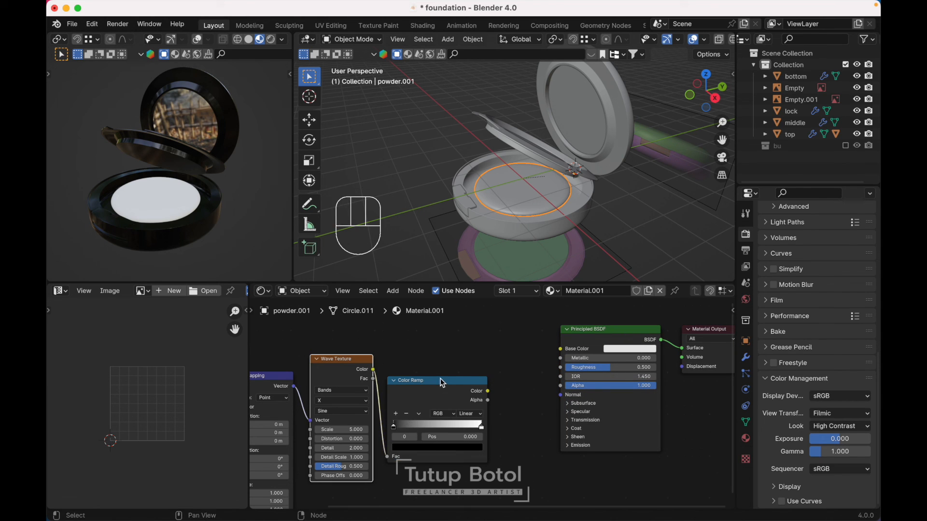
- Preview the Color Ramp on the disc and set the Wave Texture's Scale to 43.400
key(shift+ctrl)
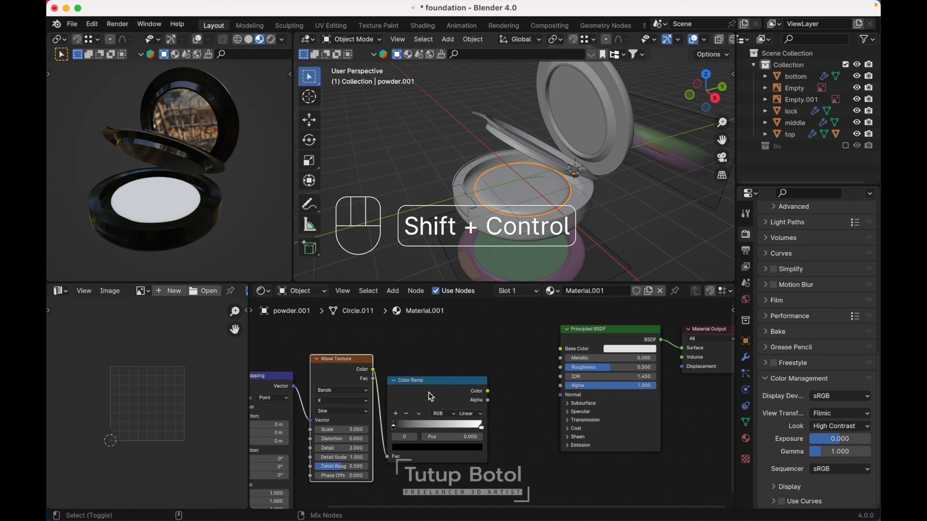
ctrl+shift+click(428, 393)
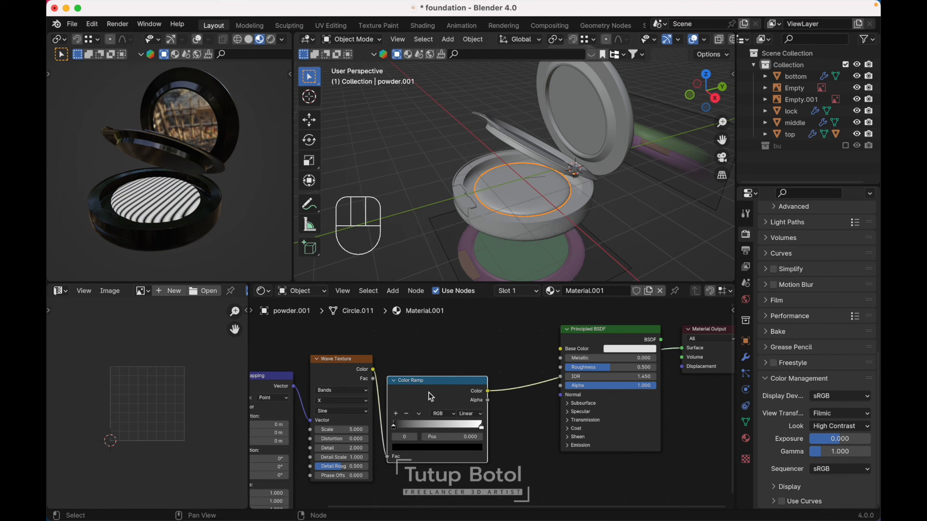
scroll(429, 392, left, 3)
drag(391, 412, 434, 413)
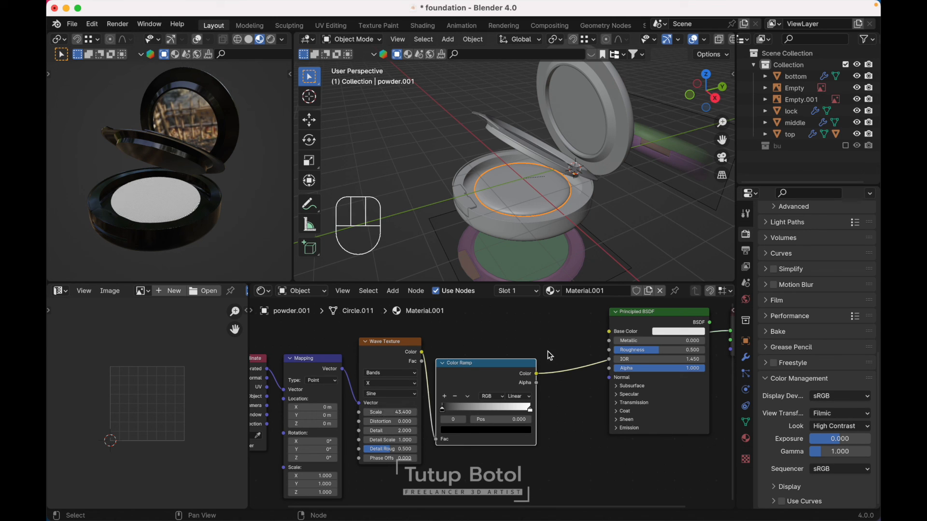
- Reconnect the Principled BSDF to the Material Output's Surface input and reposition the output node
scroll(548, 351, right, 5)
scroll(547, 352, up, 3)
scroll(547, 351, up, 3)
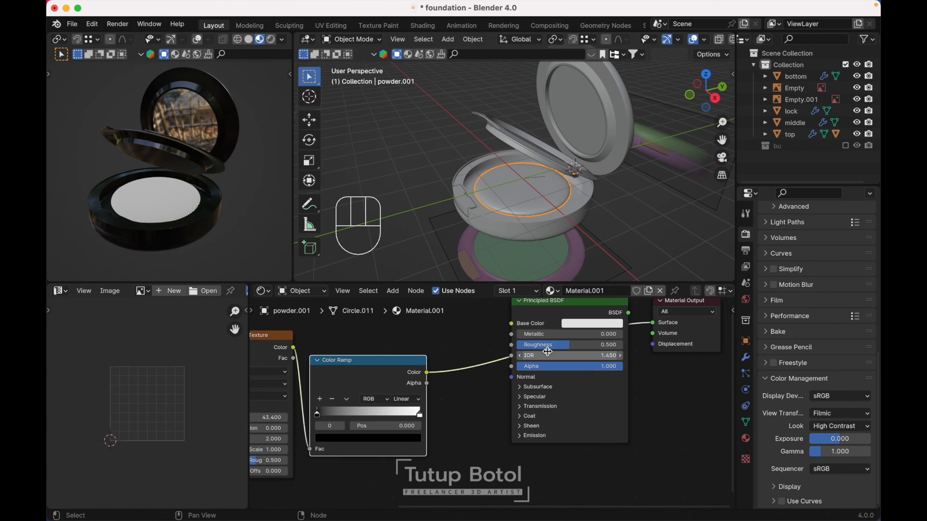
click(503, 452)
drag(597, 328, 583, 314)
scroll(583, 314, down, 2)
scroll(583, 313, right, 3)
scroll(583, 314, up, 3)
drag(489, 348, 475, 374)
scroll(470, 373, down, 3)
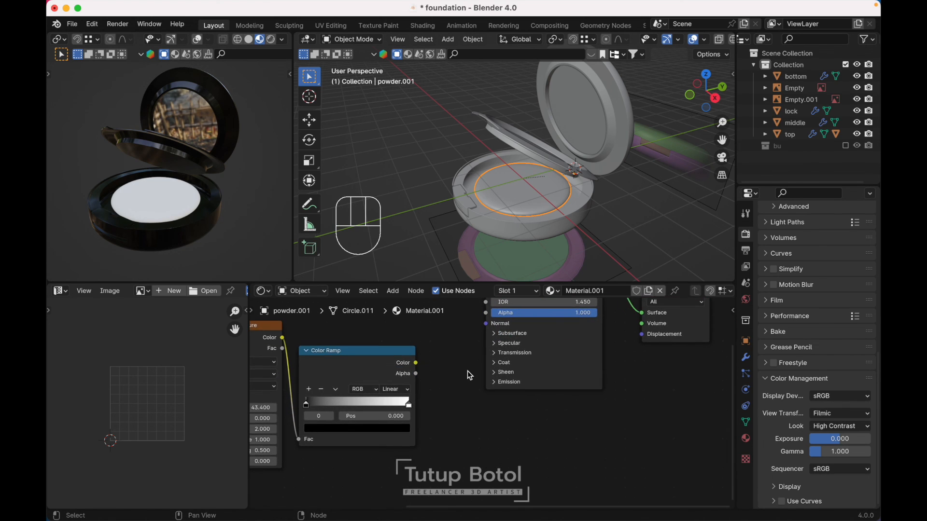
- Add a Bump node after the Color Ramp, below the Principled BSDF
key(shift+a)
key(Escape)
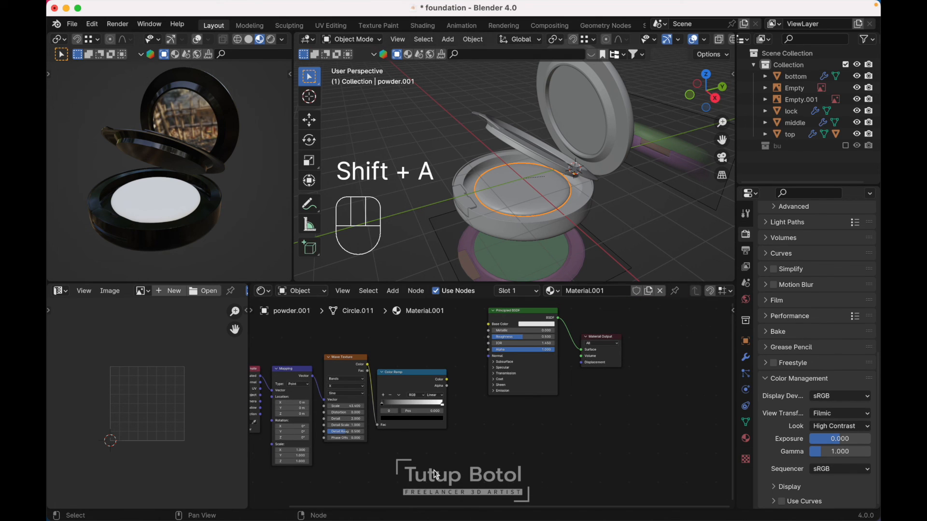
key(shift+a)
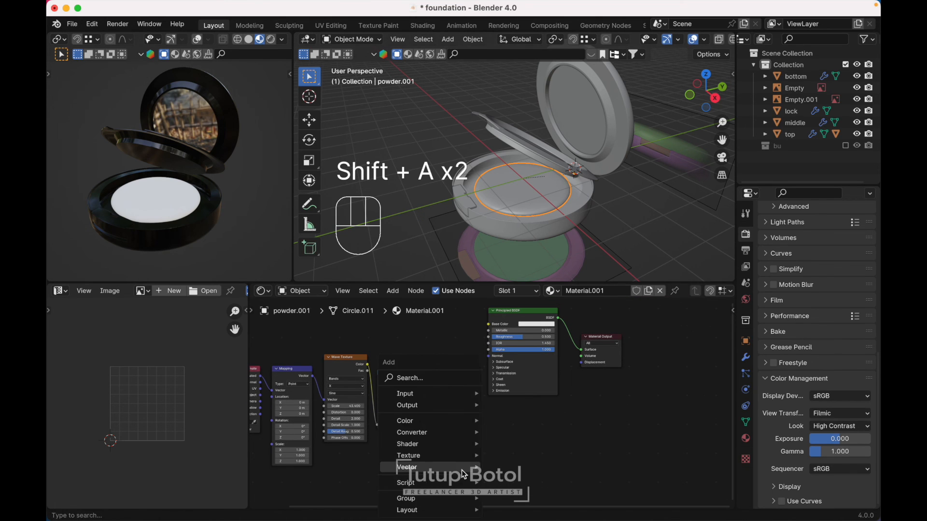
click(400, 381)
text(bump)
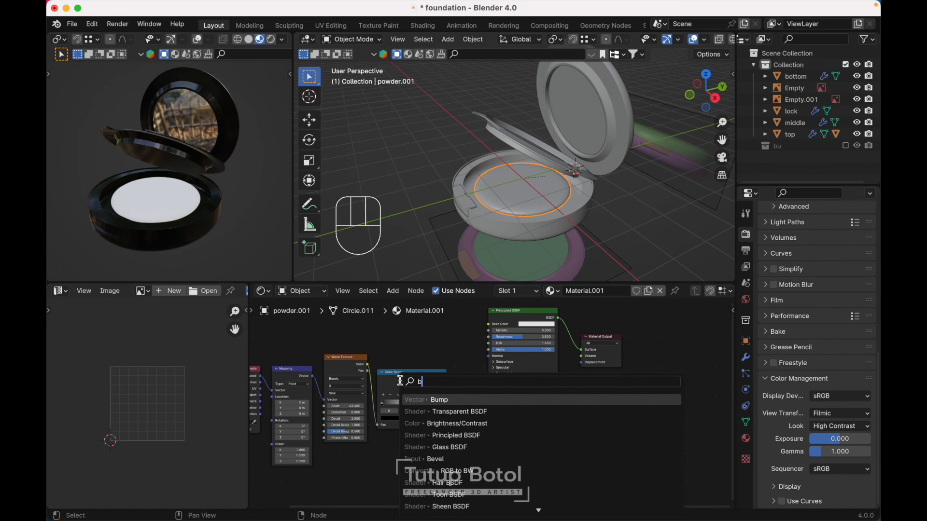
key(Return)
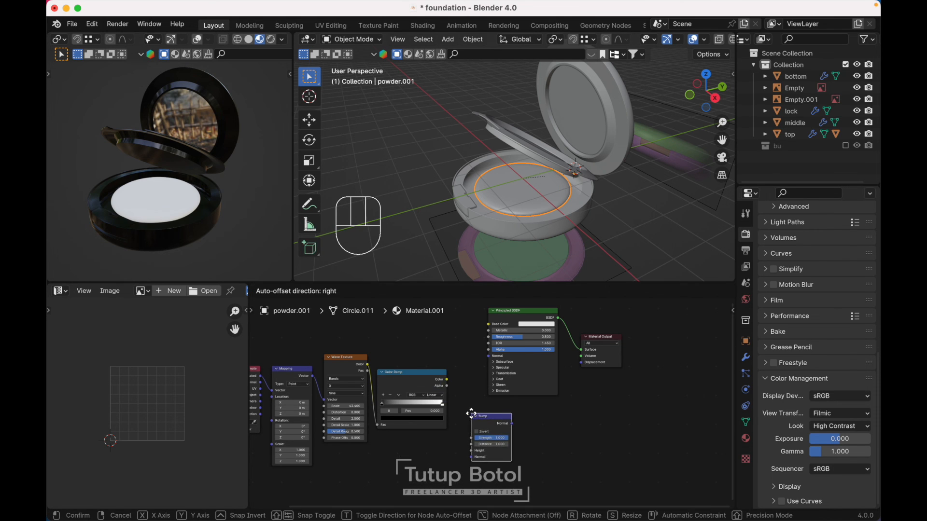
click(472, 414)
- Connect the Color Ramp's Color to the Bump's Height and its Normal to the Material Output's Displacement, then inspect the disc surface
drag(445, 380, 476, 450)
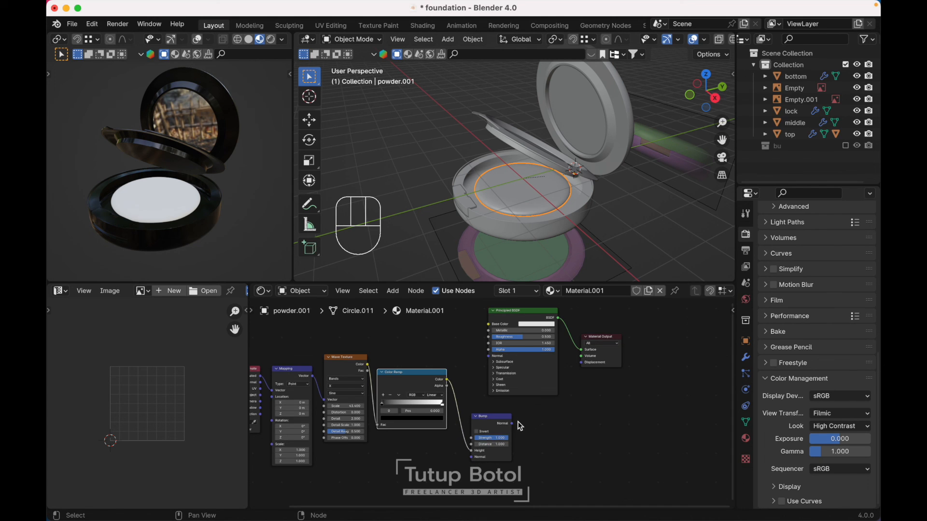
drag(513, 424, 579, 363)
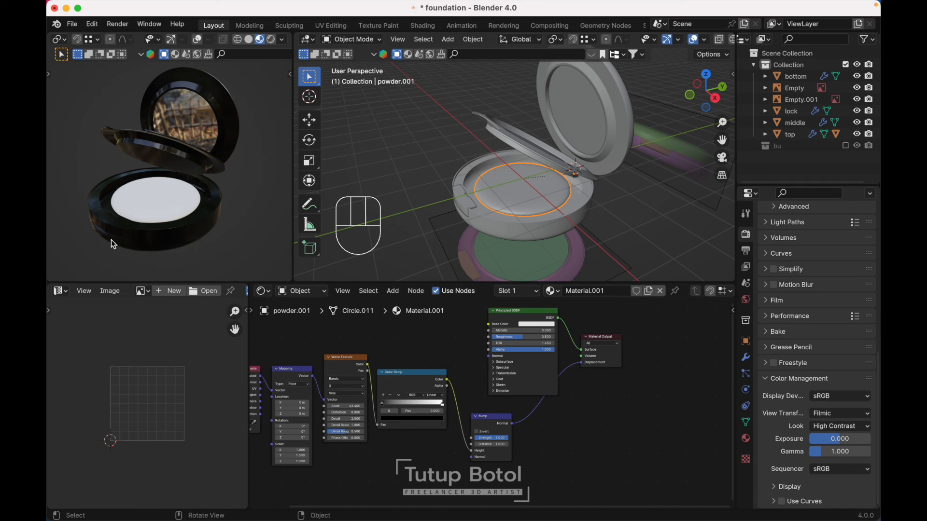
scroll(184, 205, up, 6)
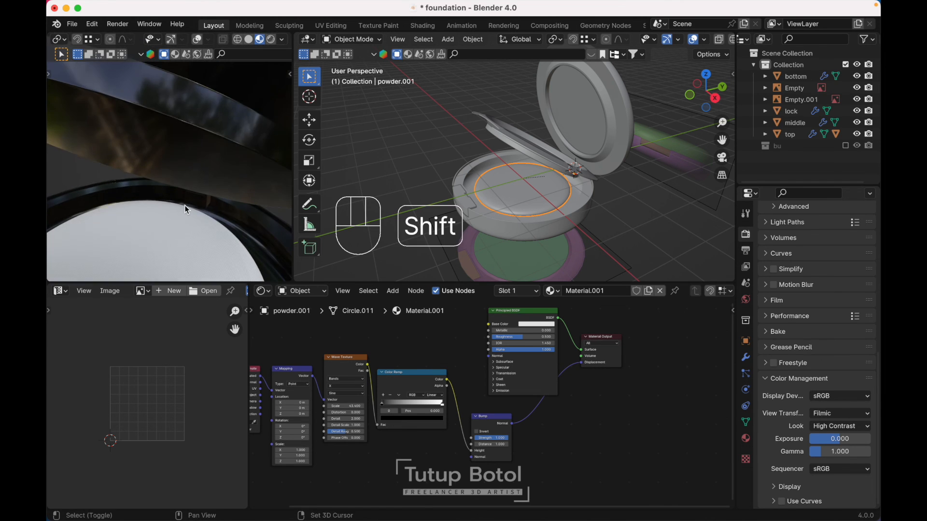
shift+scroll(185, 204, down, 5)
scroll(184, 204, down, 5)
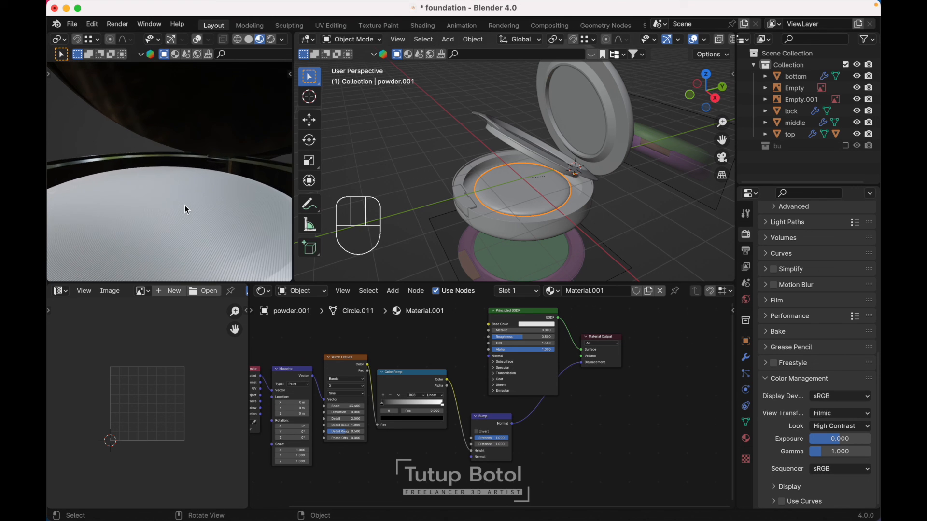
scroll(184, 204, up, 2)
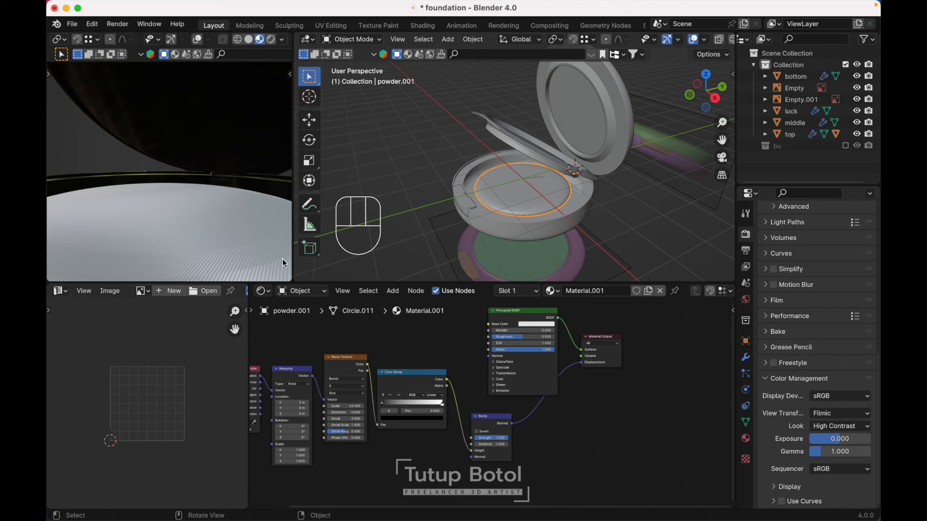
scroll(455, 379, up, 1)
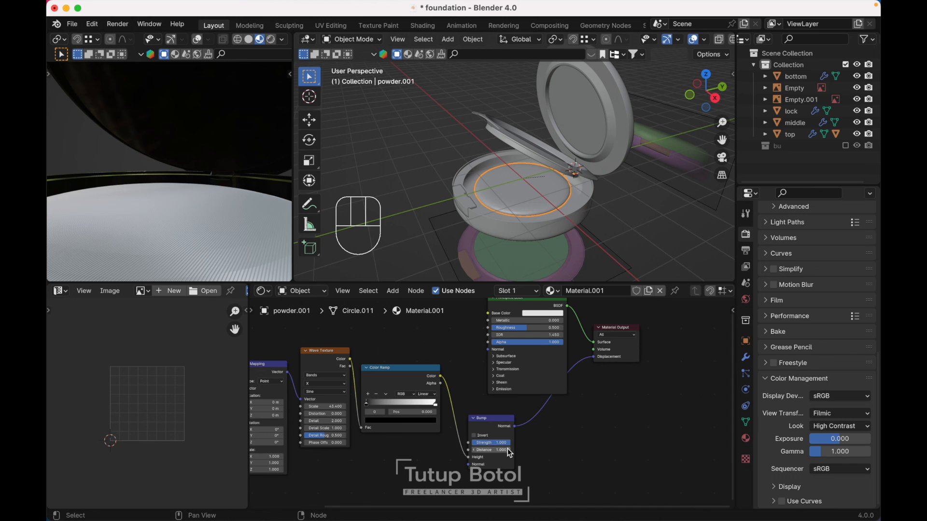
- Feed the Mapping node from the Texture Coordinate's Object output and shade the powder.001 disc smooth
scroll(505, 445, left, 5)
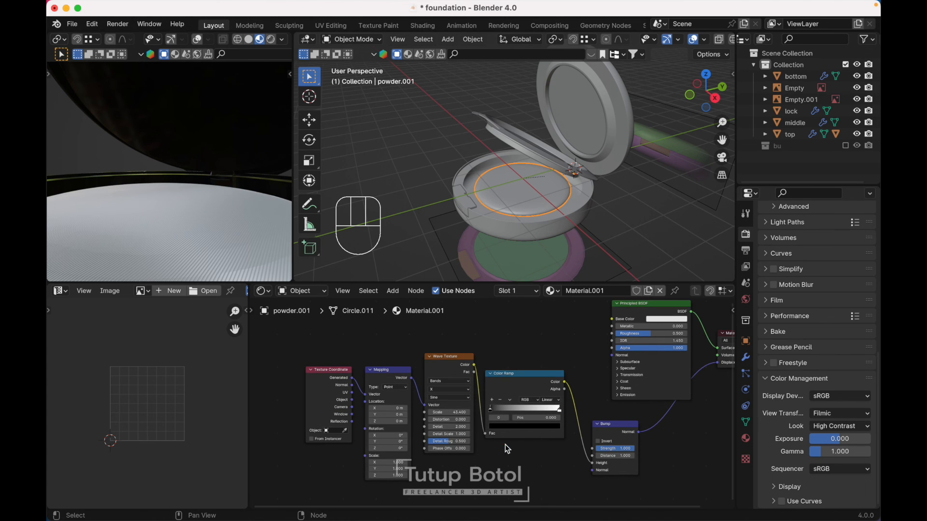
drag(353, 400, 366, 395)
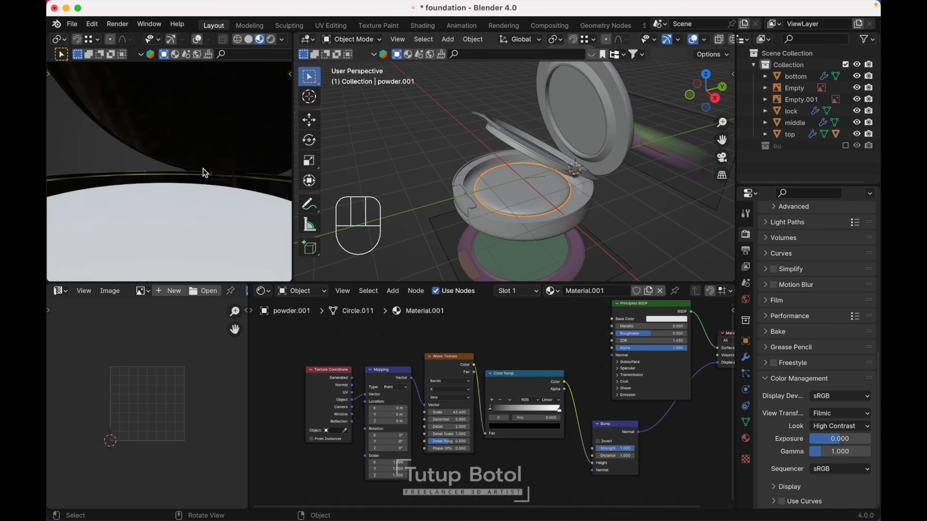
scroll(202, 167, up, 10)
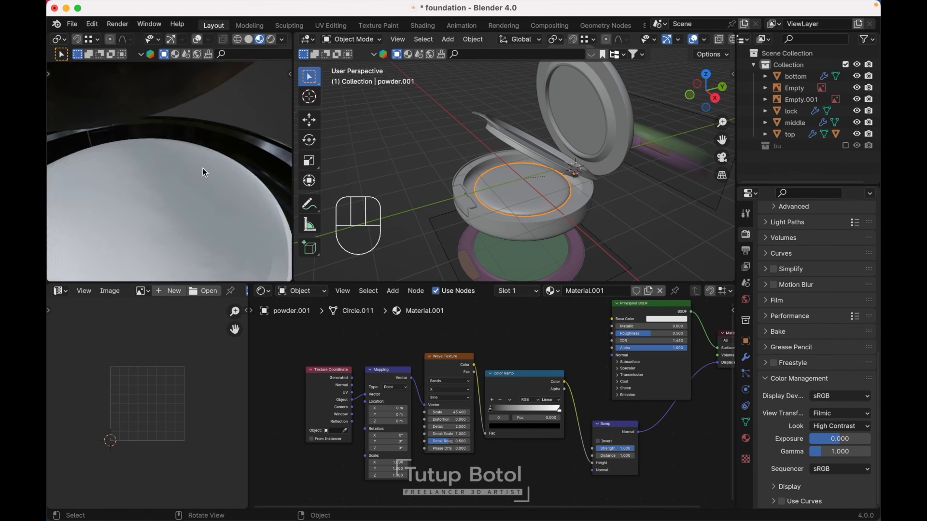
scroll(204, 172, down, 5)
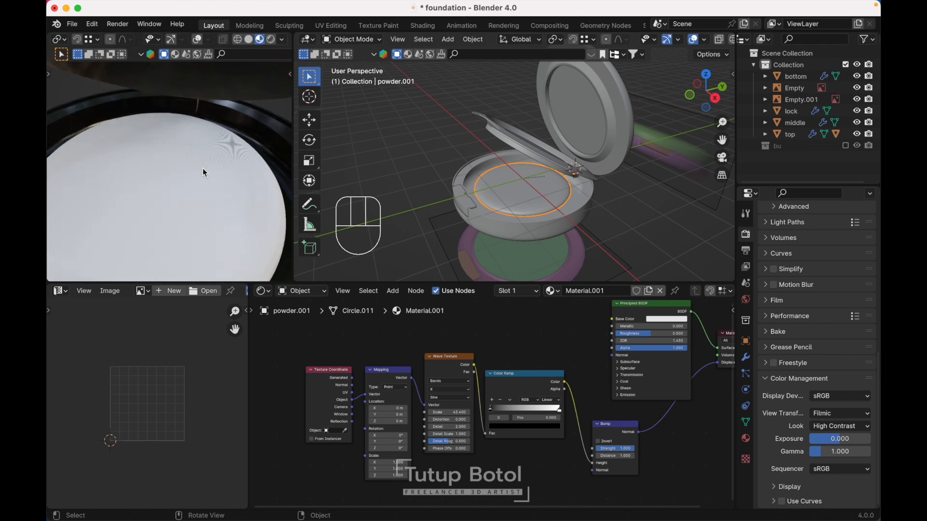
right_click(212, 196)
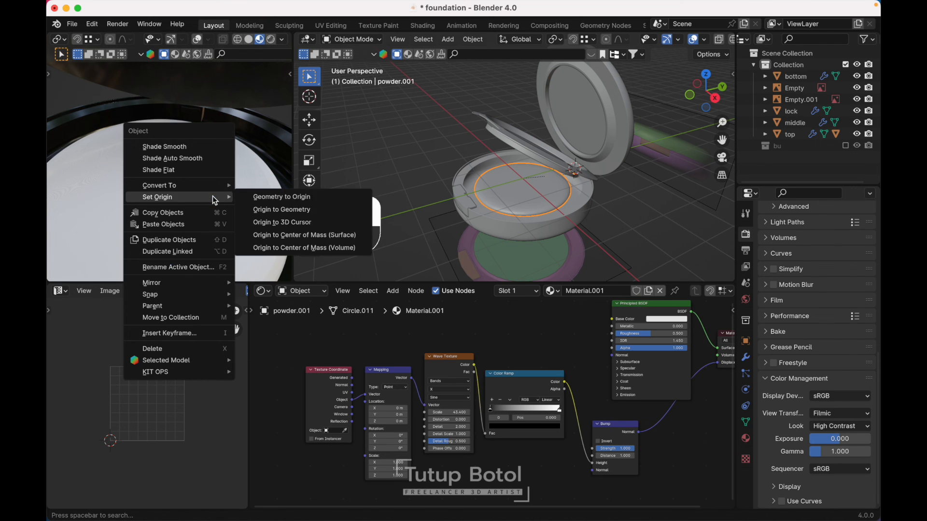
click(166, 149)
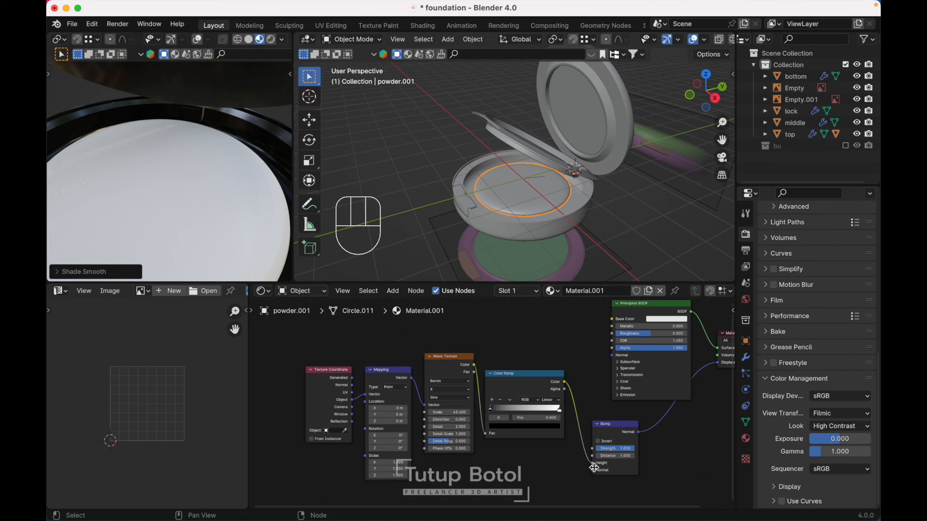
- Reduce the Bump node's Strength to 0.092, checking the effect on the disc surface up close
click(623, 454)
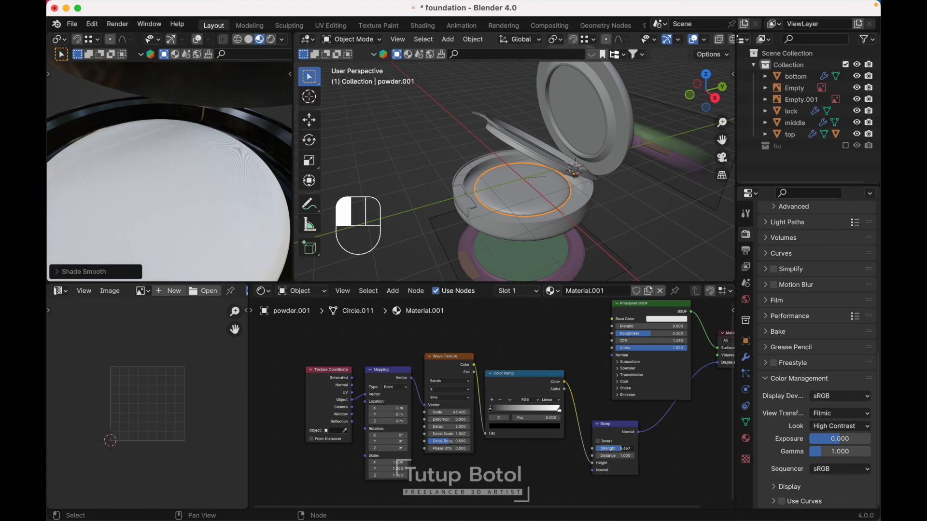
drag(618, 448, 591, 448)
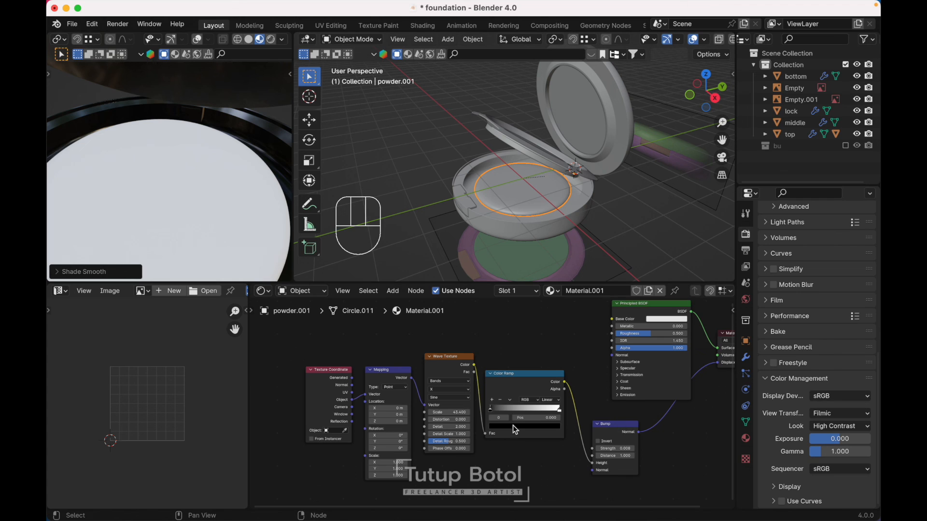
scroll(226, 226, down, 8)
scroll(226, 227, down, 6)
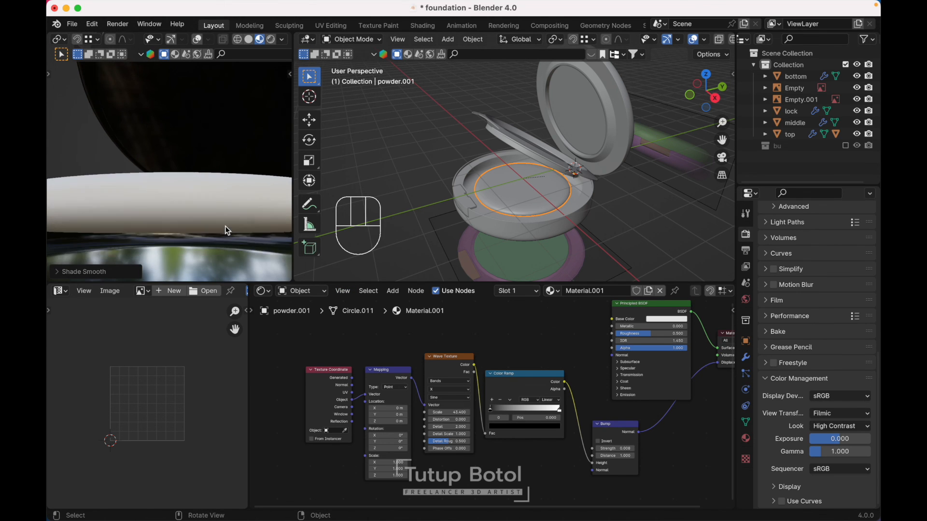
scroll(225, 226, up, 6)
scroll(225, 226, up, 5)
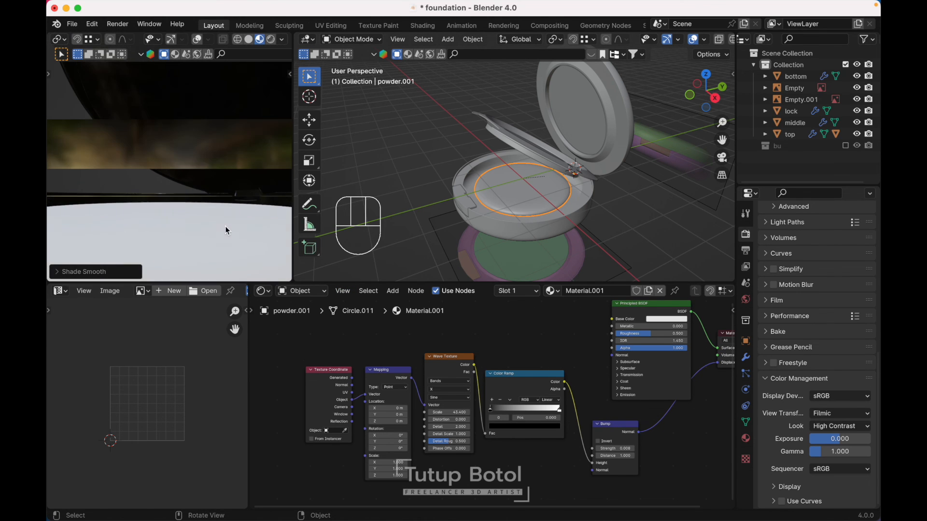
shift+drag(610, 448, 611, 448)
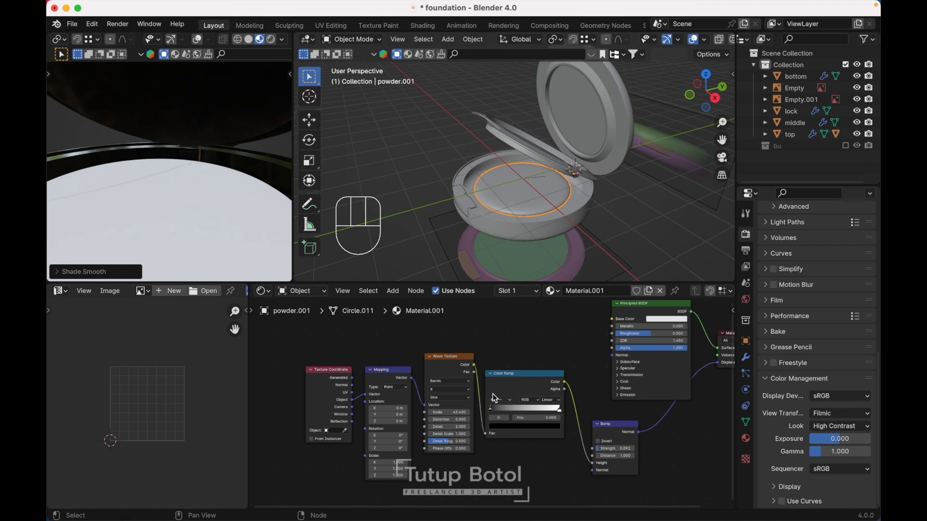
- Preview the Color Ramp output directly on the powder.001 disc and inspect the wave stripes across its surface
alt+shift+click(511, 391)
ctrl+shift+click(526, 393)
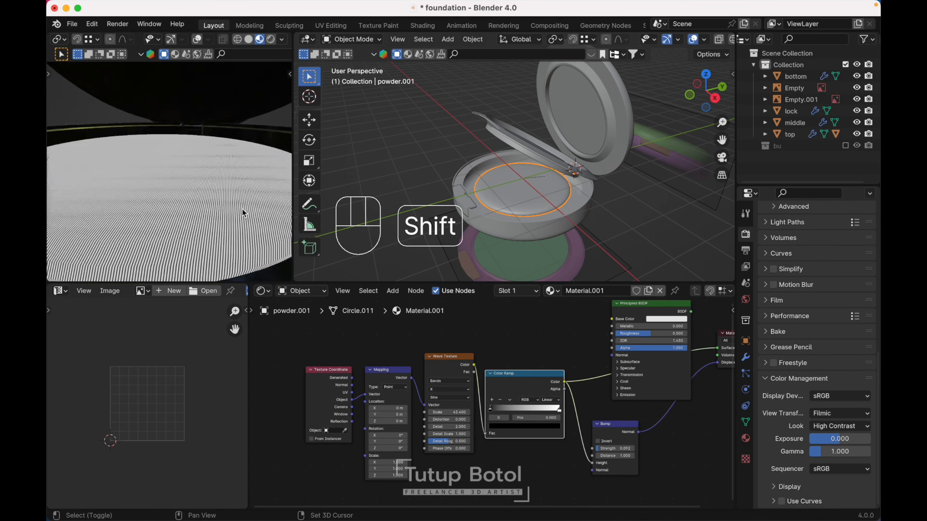
shift+scroll(242, 208, down, 3)
scroll(242, 207, down, 8)
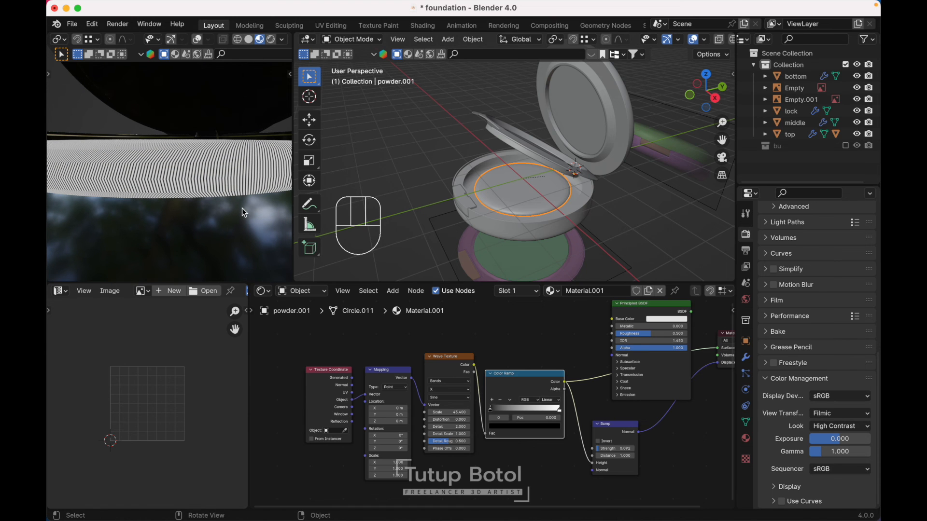
- Try a viewport level of 4 on the powder.001 disc's Subdivision modifier, and return it to 2
click(746, 357)
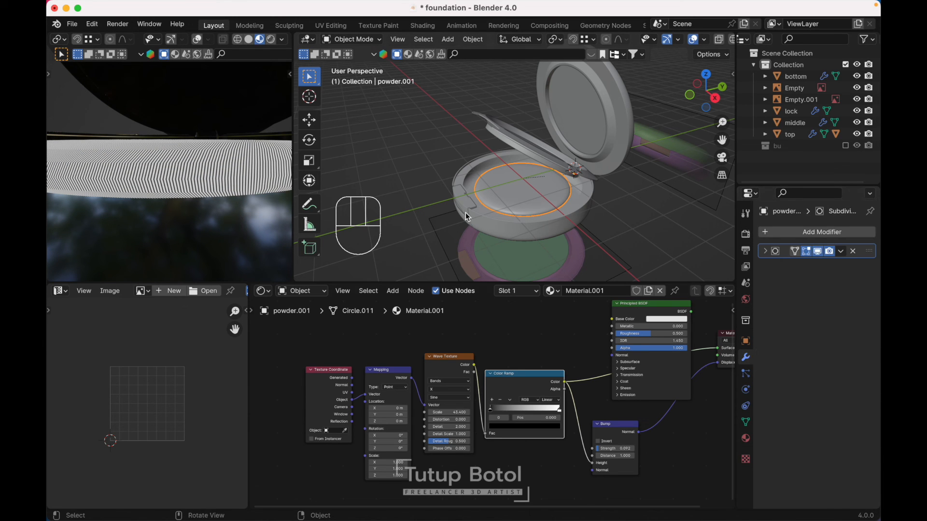
scroll(237, 184, up, 5)
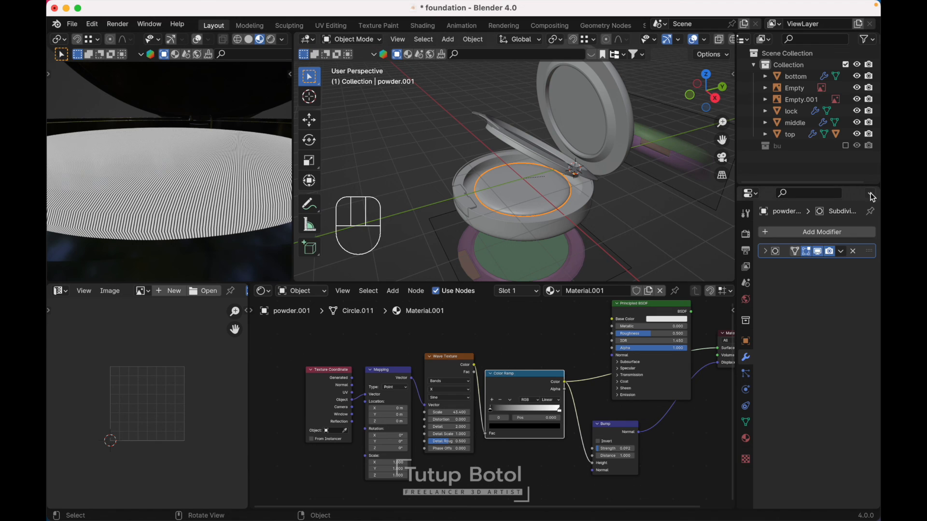
click(766, 253)
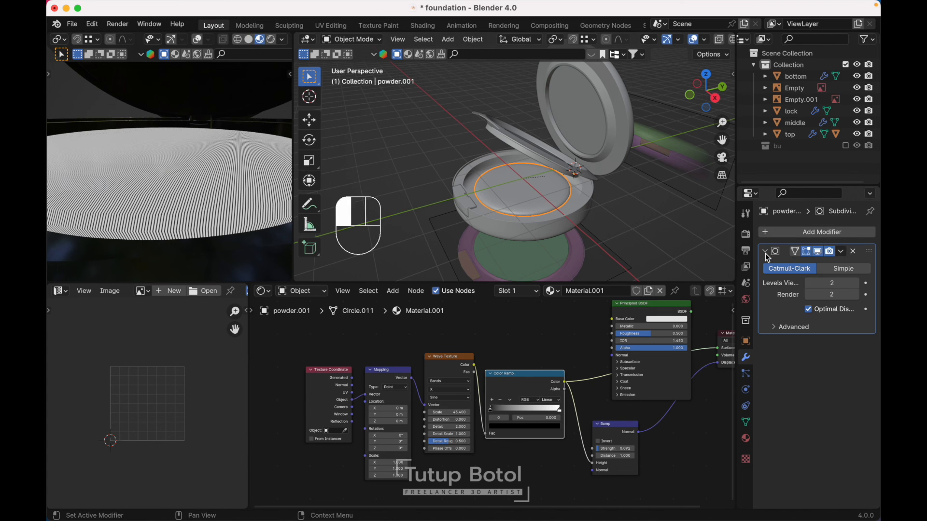
click(857, 284)
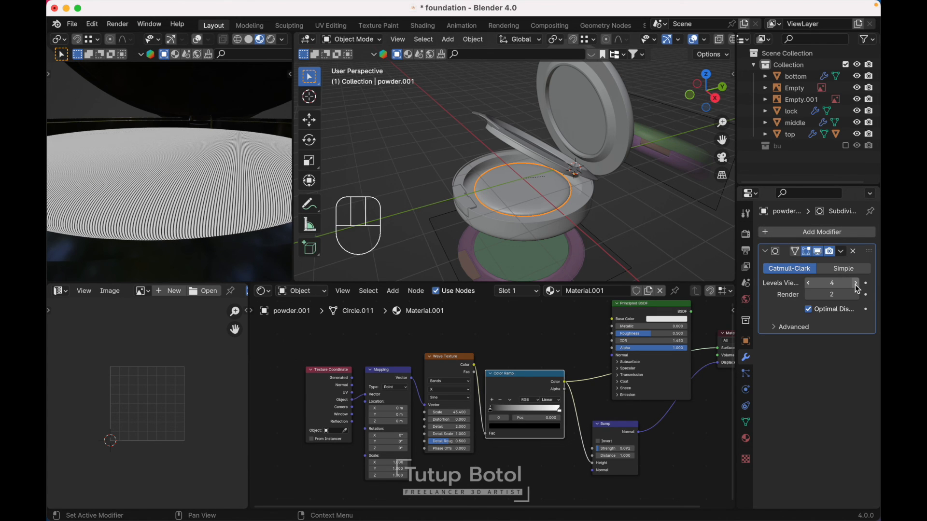
click(809, 284)
click(810, 284)
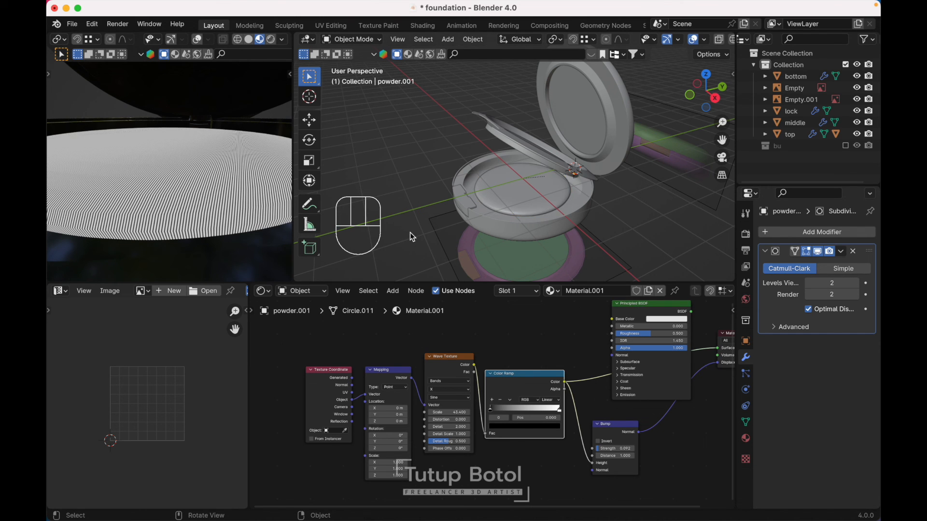
- Reconnect the Principled BSDF to the Material Output's Surface and set the disc's viewport subdivision level to 4
scroll(410, 233, right, 5)
scroll(645, 420, up, 3)
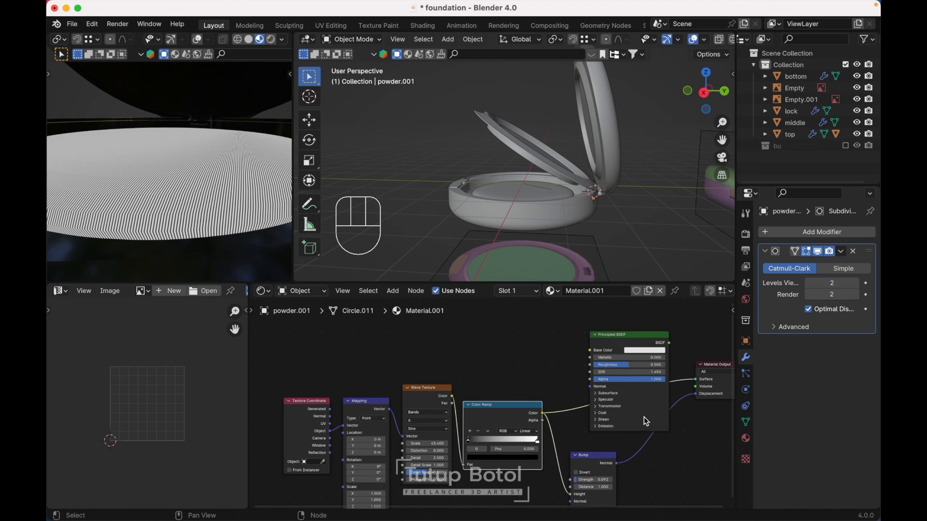
ctrl+shift+click(619, 343)
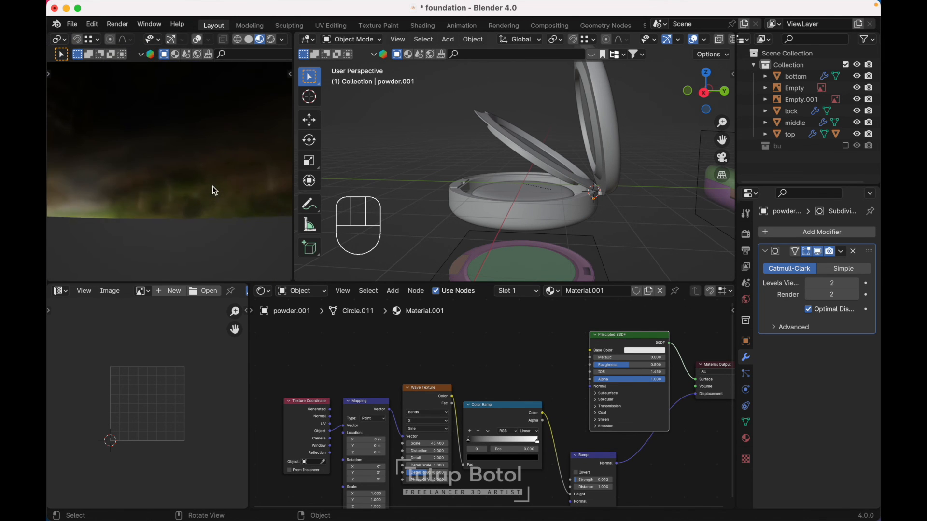
click(855, 283)
click(856, 283)
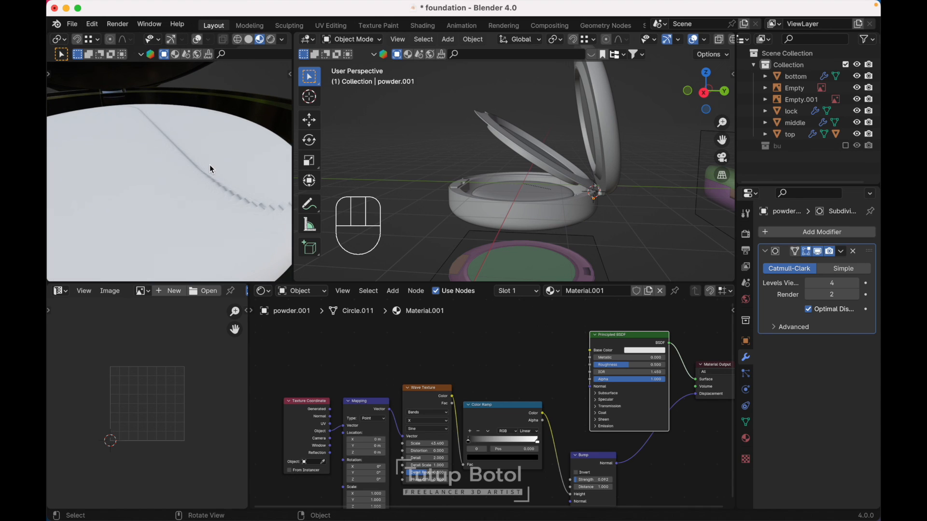
- Raise the Bump node's Strength to 0.558 and inspect the ridges on the disc surface from several angles
mouse_move(583, 482)
mouse_down()
mouse_move(618, 482)
mouse_move(582, 480)
mouse_move(595, 480)
mouse_up()
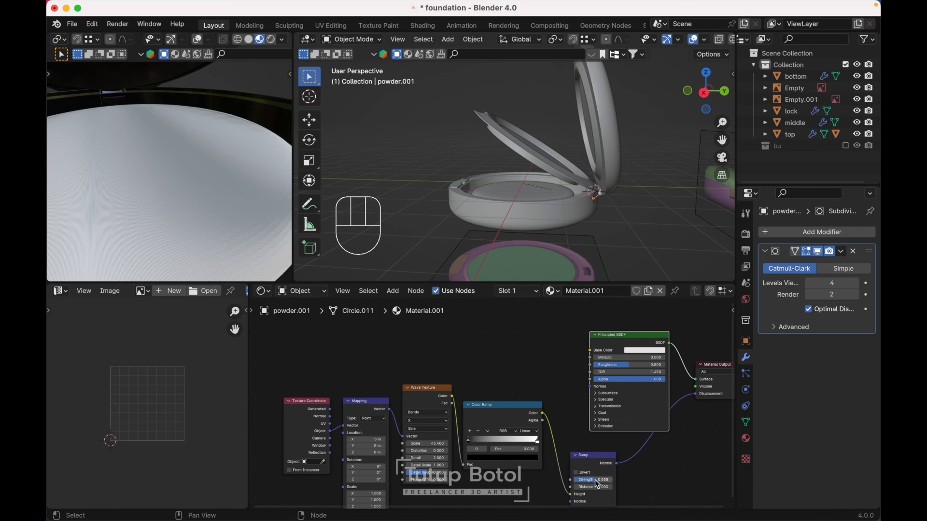
scroll(166, 135, down, 3)
scroll(166, 134, down, 5)
scroll(166, 134, up, 10)
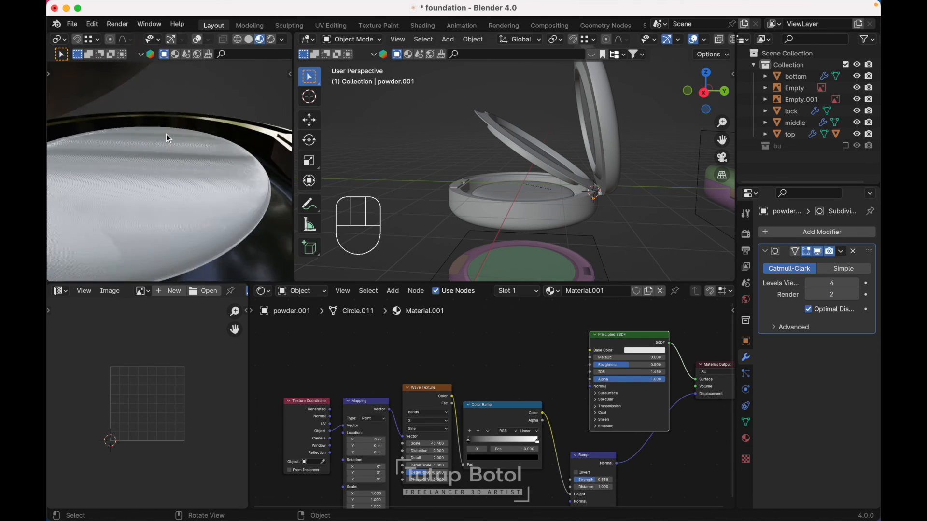
scroll(166, 134, left, 5)
scroll(166, 134, right, 5)
scroll(166, 134, down, 10)
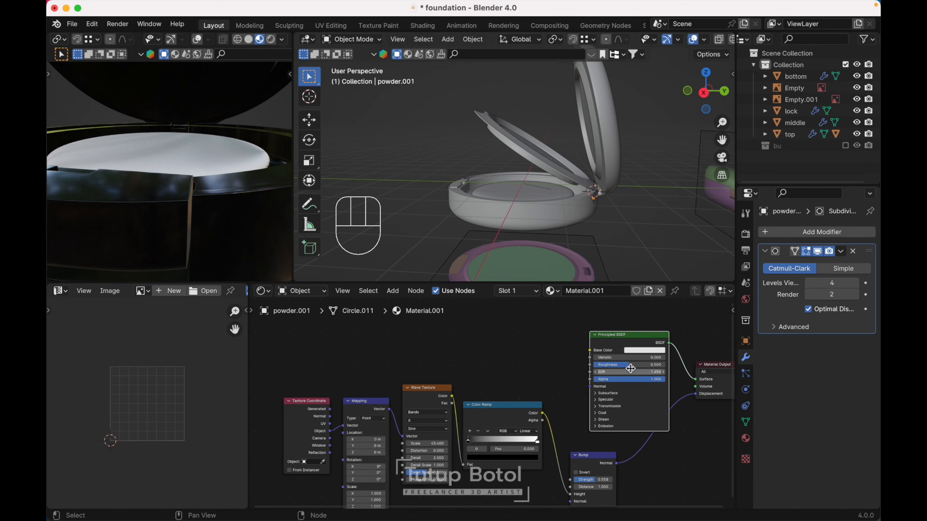
- Raise the disc material's Roughness slightly on the Principled BSDF and inspect the shaded compact from several sides
drag(625, 365, 629, 365)
scroll(290, 157, up, 10)
scroll(291, 157, down, 10)
scroll(290, 158, up, 7)
scroll(126, 109, down, 5)
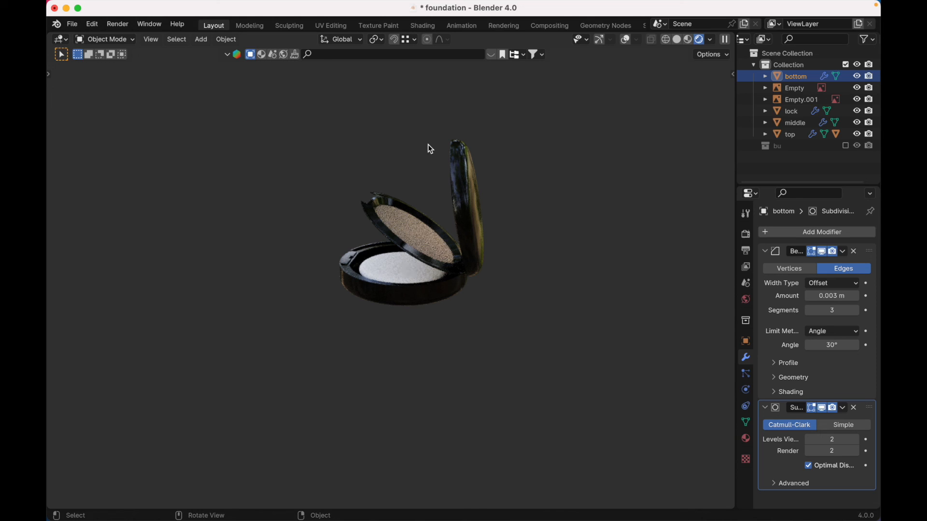
scroll(427, 144, left, 10)
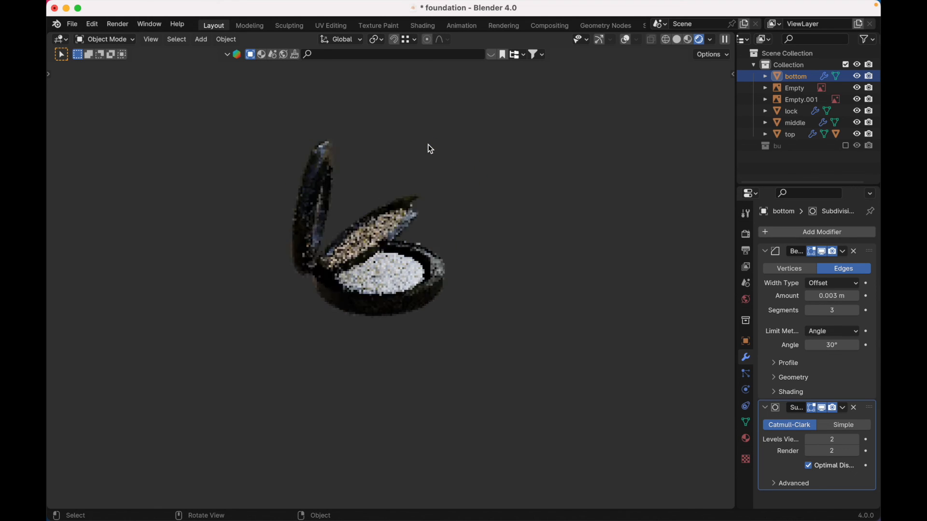
scroll(431, 149, left, 3)
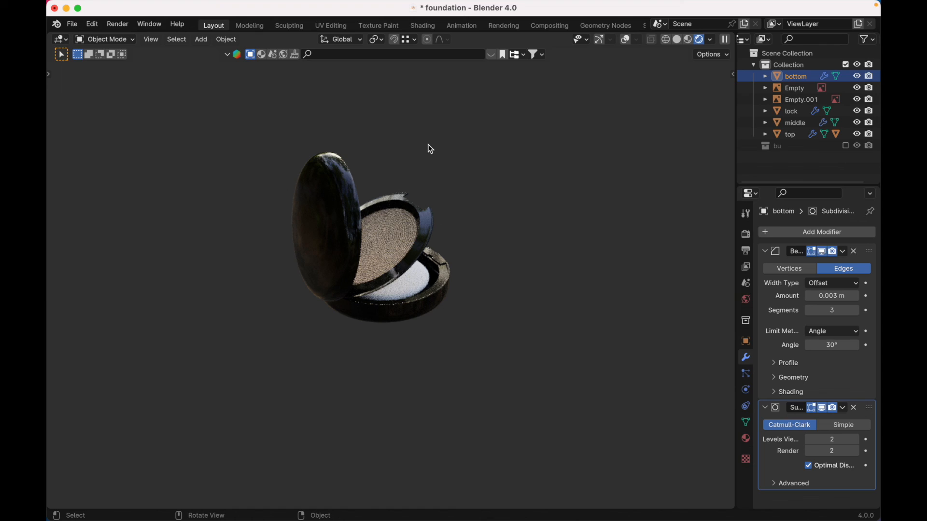